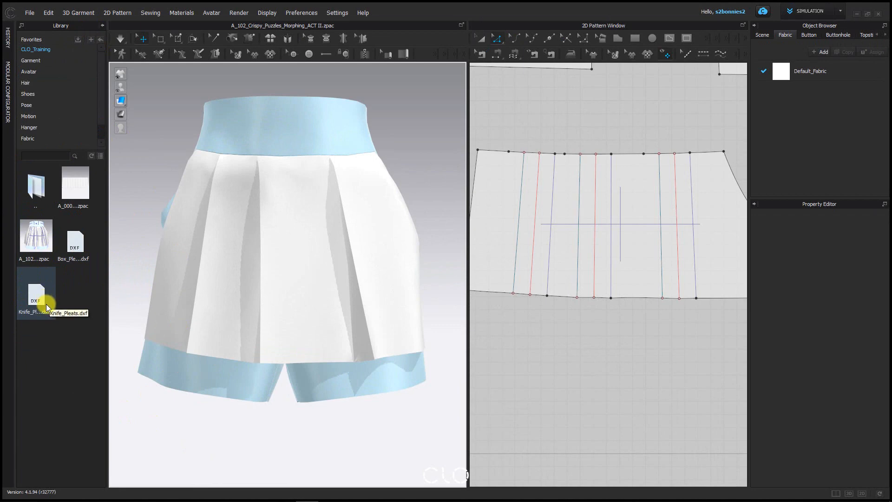
Open Knife_Pleats.dxf from the library without saving the current file, keeping the Open load type, auto scale and existing import options
{"action": "double_click", "coordinate": [47, 307]}
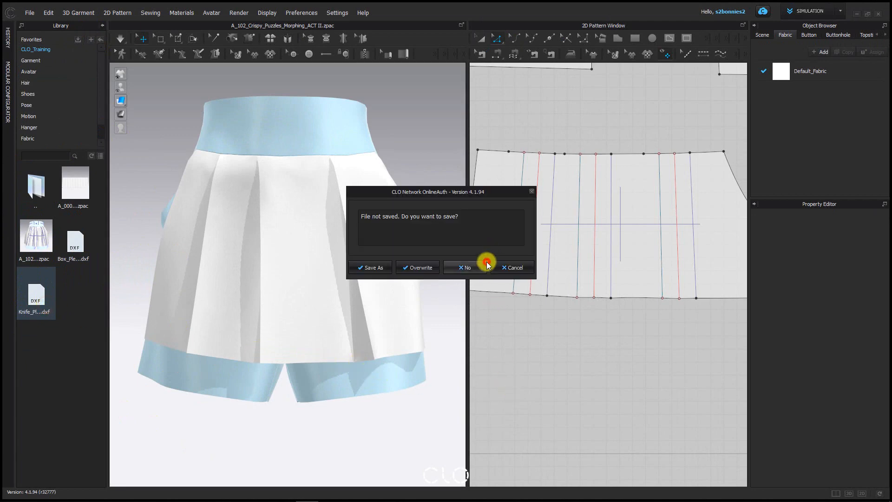
{"action": "left_click", "coordinate": [465, 267]}
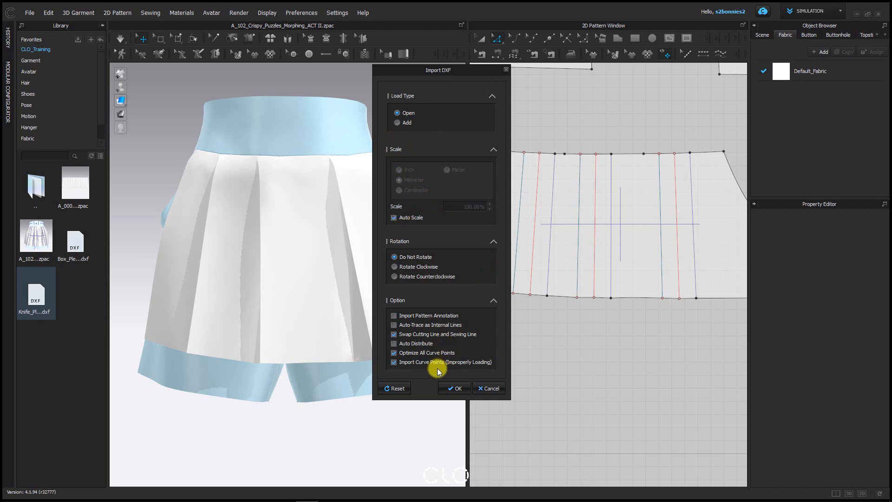
{"action": "left_click", "coordinate": [454, 387]}
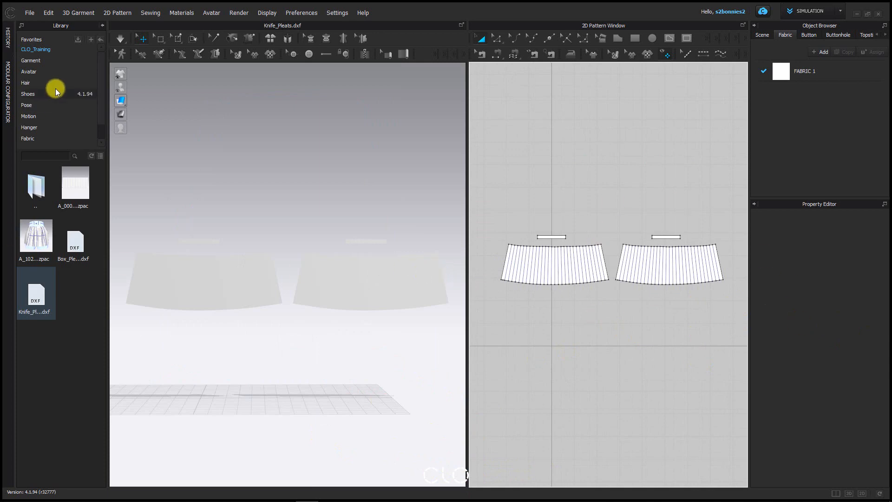
Load the second female avatar from the Avatar library and collapse the Library to enlarge the workspace
{"action": "left_click", "coordinate": [29, 71]}
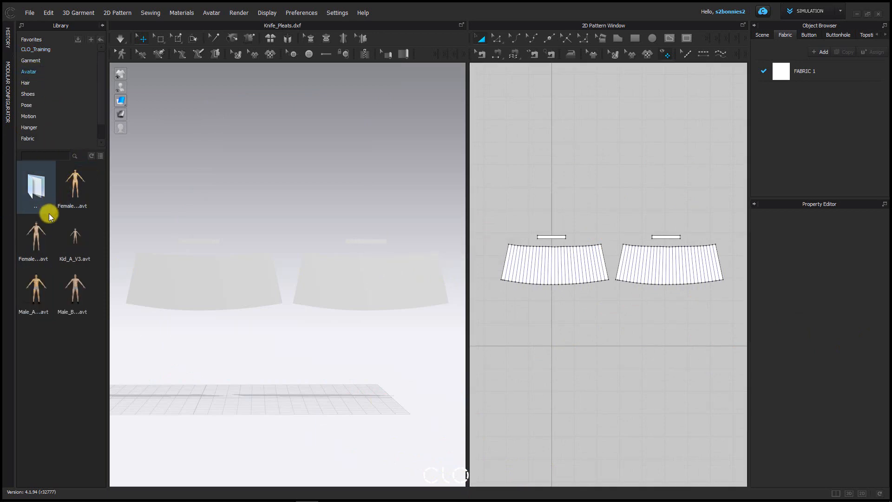
{"action": "double_click", "coordinate": [44, 236]}
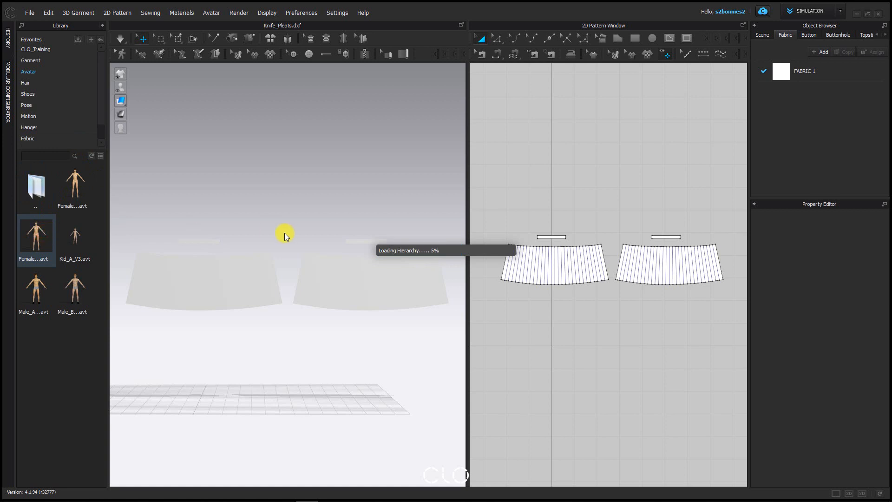
{"action": "left_click", "coordinate": [102, 25]}
{"action": "scroll", "coordinate": [481, 85], "scroll_direction": "down", "scroll_amount": 3}
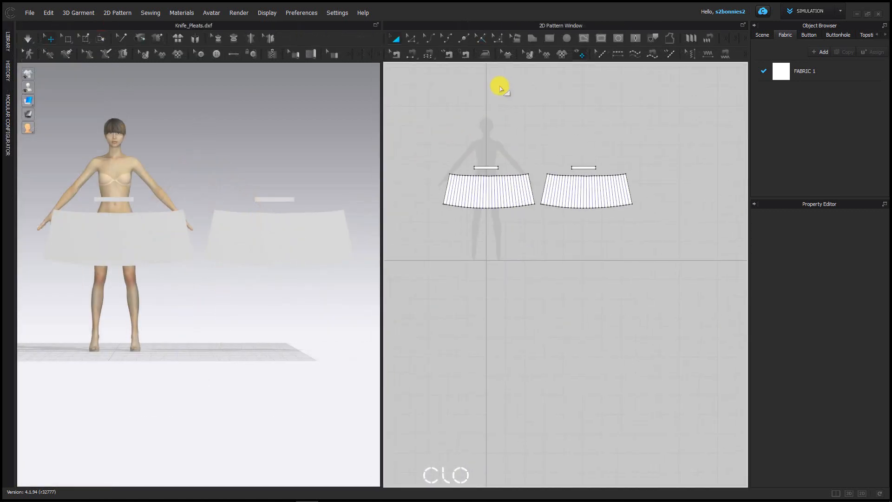
Inspect the imported skirt panels, waistband pieces and the pleat lines running across the panels in the 2D pattern
{"action": "scroll", "coordinate": [465, 223], "scroll_direction": "up", "scroll_amount": 5}
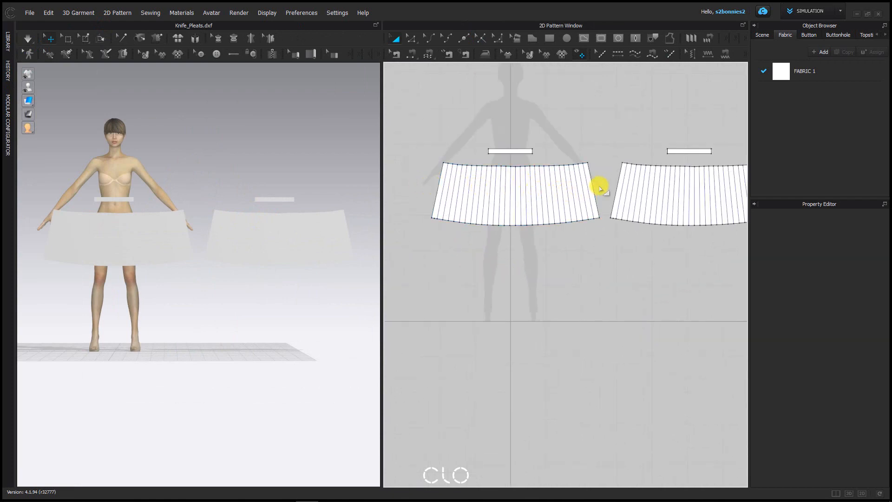
{"action": "scroll", "coordinate": [615, 212], "scroll_direction": "down", "scroll_amount": 2}
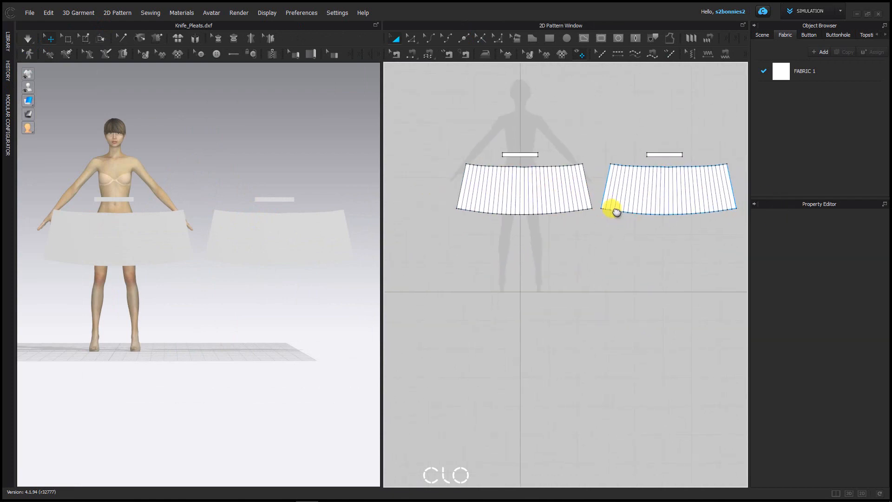
{"action": "scroll", "coordinate": [465, 193], "scroll_direction": "up", "scroll_amount": 5}
{"action": "scroll", "coordinate": [467, 187], "scroll_direction": "down", "scroll_amount": 2}
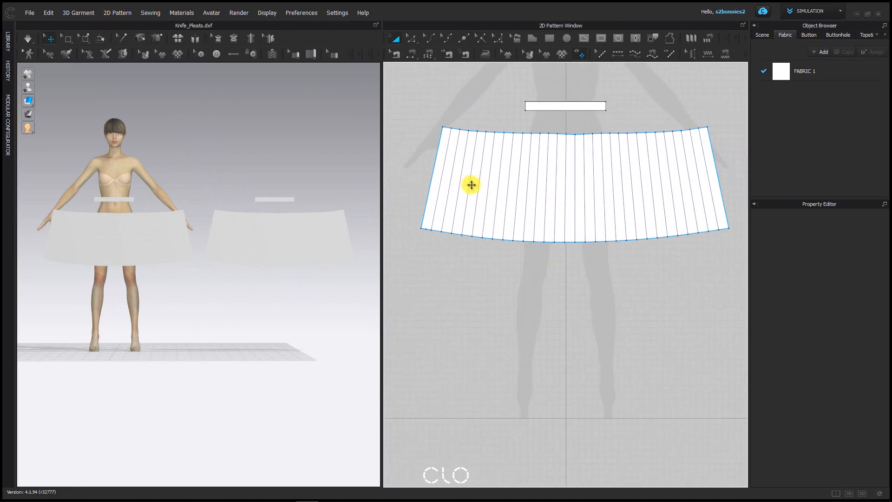
{"action": "left_click", "coordinate": [518, 334]}
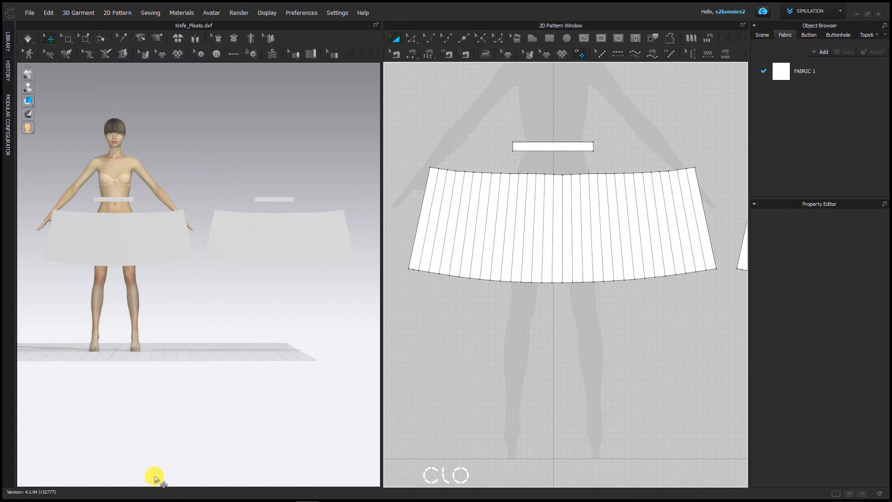
{"action": "left_click", "coordinate": [857, 14]}
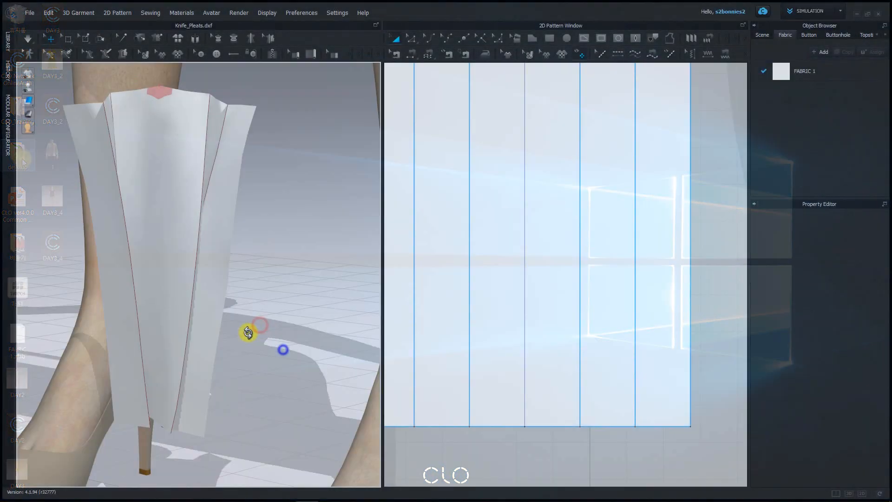
Examine the small pleat sample in 3D from several angles and compare it with its fold lines in the 2D pattern
{"action": "right_click_drag", "start_coordinate": [249, 333], "coordinate": [243, 238]}
{"action": "scroll", "coordinate": [224, 191], "scroll_direction": "down", "scroll_amount": 3}
{"action": "scroll", "coordinate": [550, 242], "scroll_direction": "up", "scroll_amount": 5}
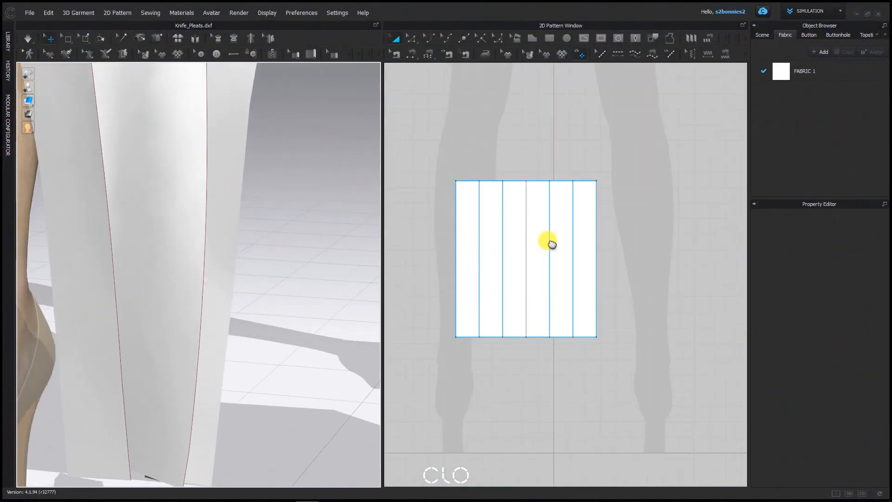
{"action": "middle_click_drag", "start_coordinate": [549, 242], "coordinate": [597, 261]}
{"action": "middle_click_drag", "start_coordinate": [250, 179], "coordinate": [293, 298]}
{"action": "right_click_drag", "start_coordinate": [293, 298], "coordinate": [255, 153]}
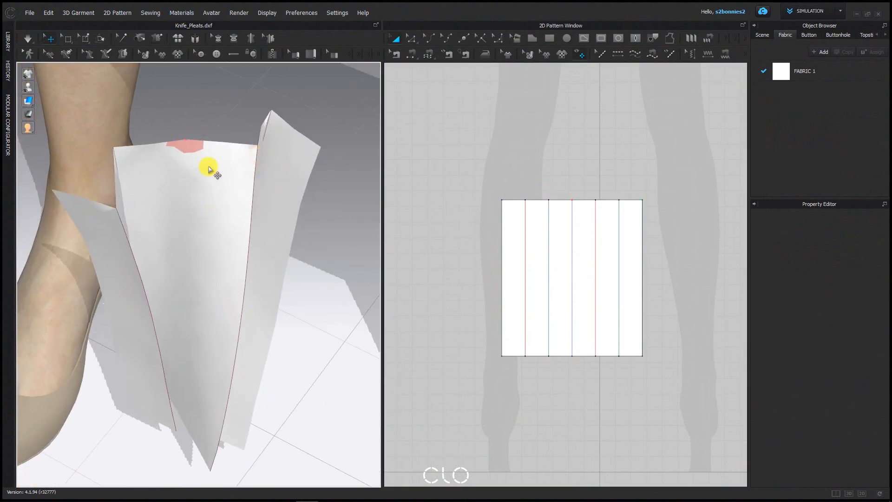
{"action": "left_click", "coordinate": [189, 142]}
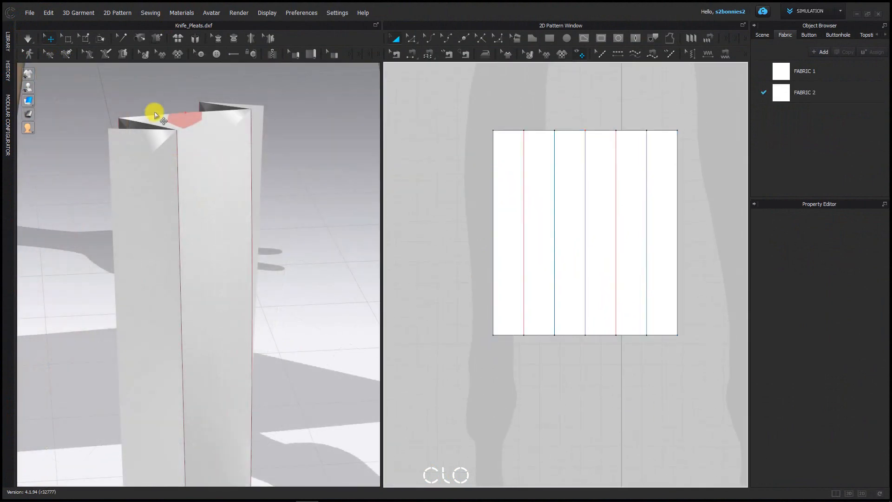
Examine the folded pleat sample made of FABRIC 2 from above and below, and look closely at its upper folded edge
{"action": "middle_click_drag", "start_coordinate": [261, 167], "coordinate": [264, 68]}
{"action": "scroll", "coordinate": [280, 227], "scroll_direction": "down", "scroll_amount": 4}
{"action": "middle_click_drag", "start_coordinate": [281, 227], "coordinate": [286, 264]}
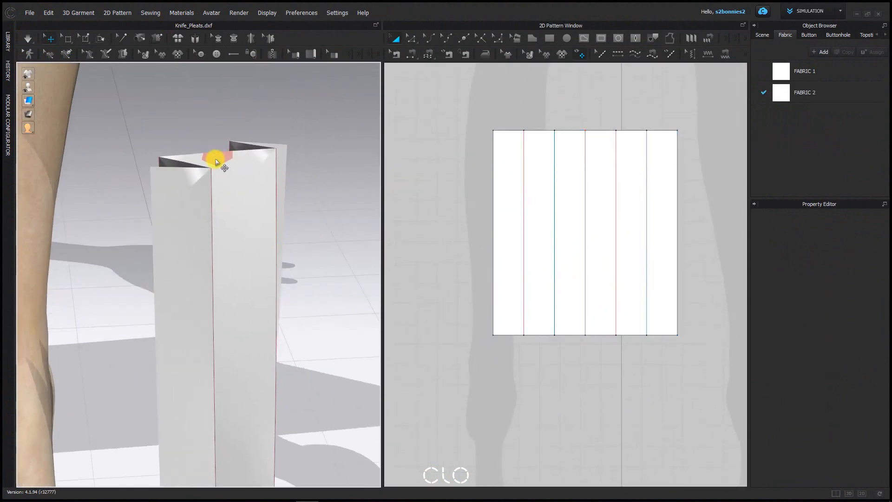
{"action": "right_click_drag", "start_coordinate": [256, 153], "coordinate": [190, 302]}
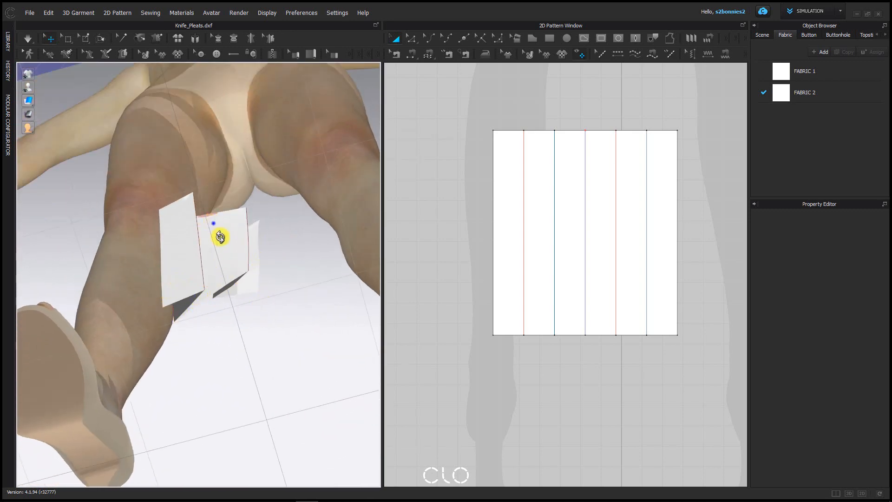
{"action": "right_click_drag", "start_coordinate": [220, 237], "coordinate": [229, 379]}
{"action": "scroll", "coordinate": [225, 211], "scroll_direction": "up", "scroll_amount": 5}
{"action": "middle_click_drag", "start_coordinate": [227, 221], "coordinate": [222, 301]}
{"action": "scroll", "coordinate": [222, 302], "scroll_direction": "up", "scroll_amount": 2}
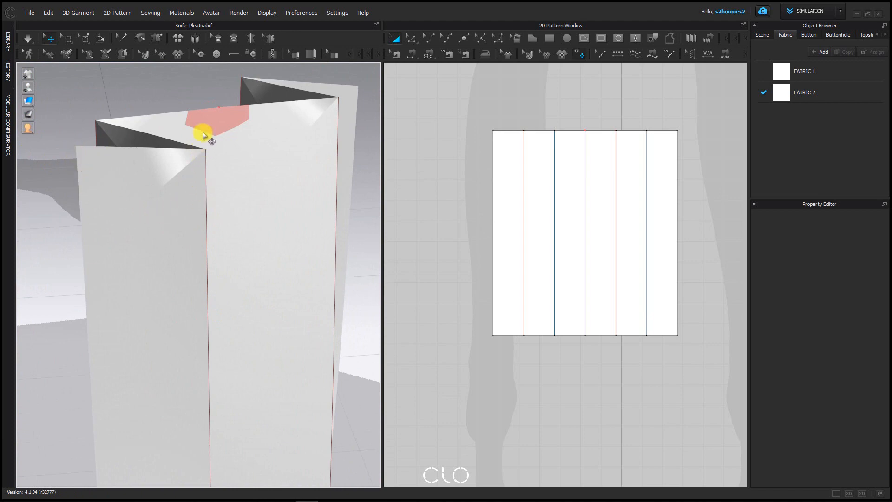
{"action": "scroll", "coordinate": [112, 98], "scroll_direction": "up", "scroll_amount": 3}
{"action": "middle_click_drag", "start_coordinate": [110, 97], "coordinate": [149, 190]}
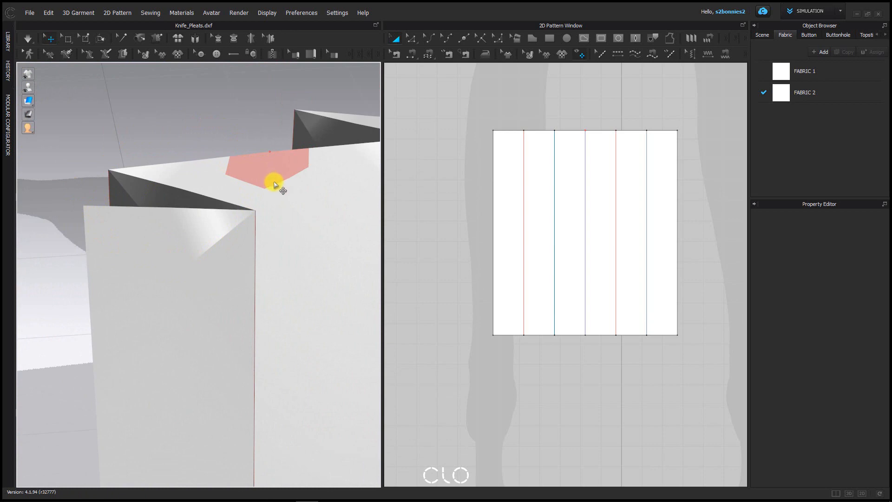
Compare the inward and outward folds on both sides of the pleat sample and along its full height
{"action": "right_click_drag", "start_coordinate": [270, 183], "coordinate": [136, 173]}
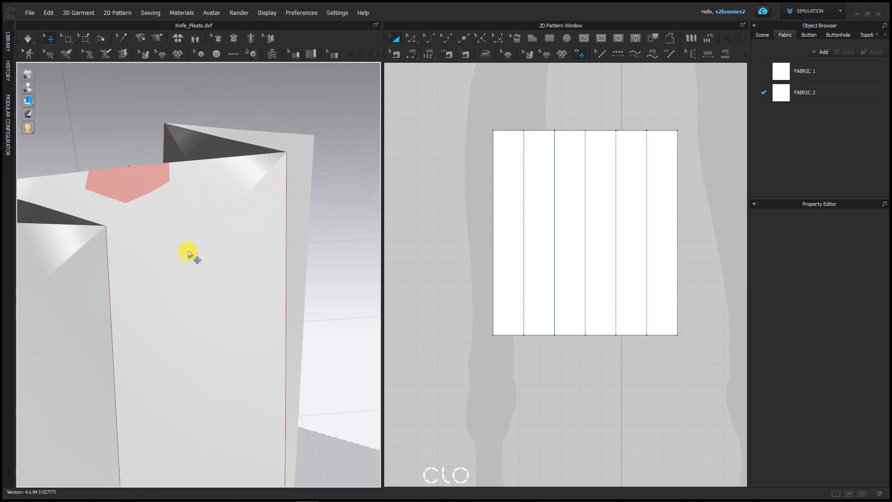
{"action": "middle_click_drag", "start_coordinate": [196, 179], "coordinate": [300, 126]}
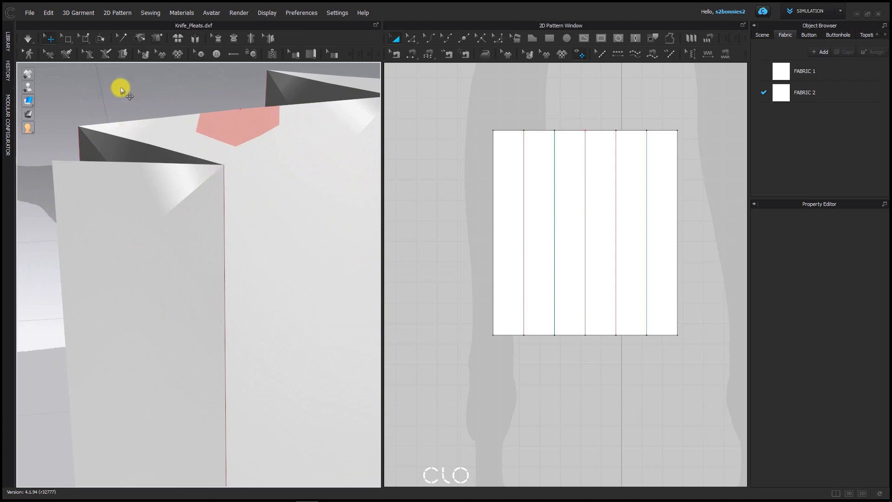
{"action": "middle_click_drag", "start_coordinate": [237, 170], "coordinate": [237, 142]}
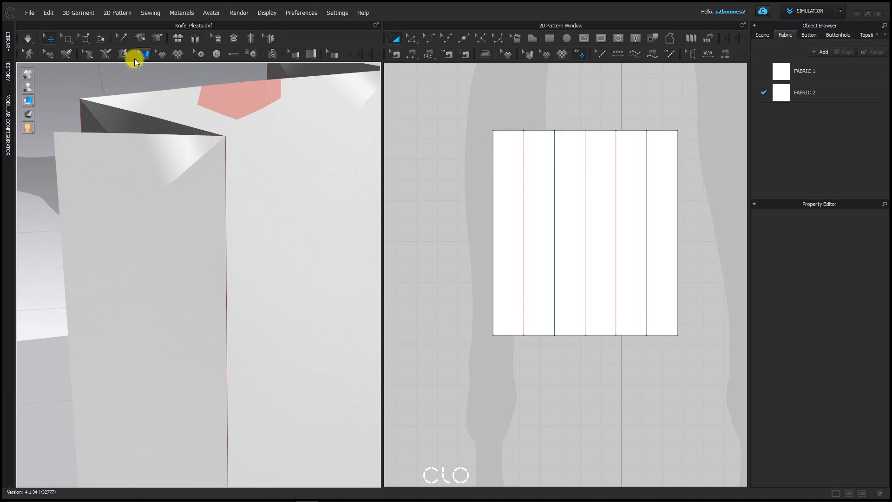
{"action": "middle_click_drag", "start_coordinate": [204, 215], "coordinate": [186, 156]}
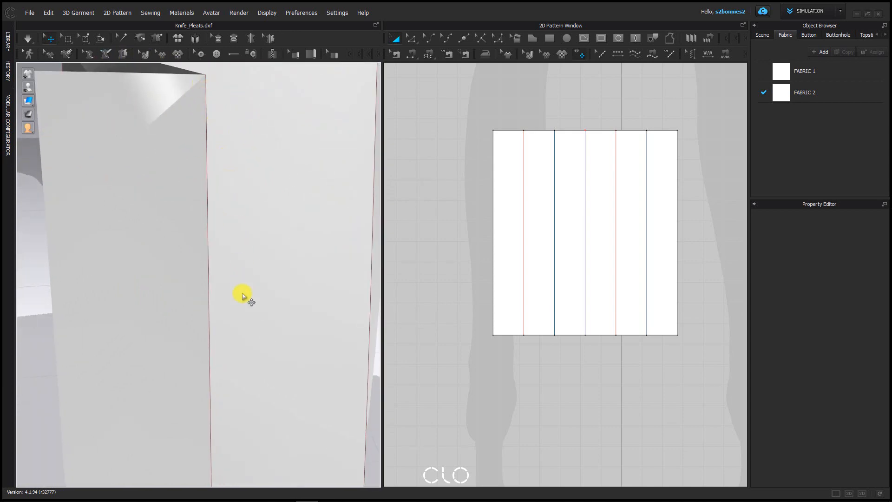
{"action": "middle_click_drag", "start_coordinate": [207, 214], "coordinate": [229, 300]}
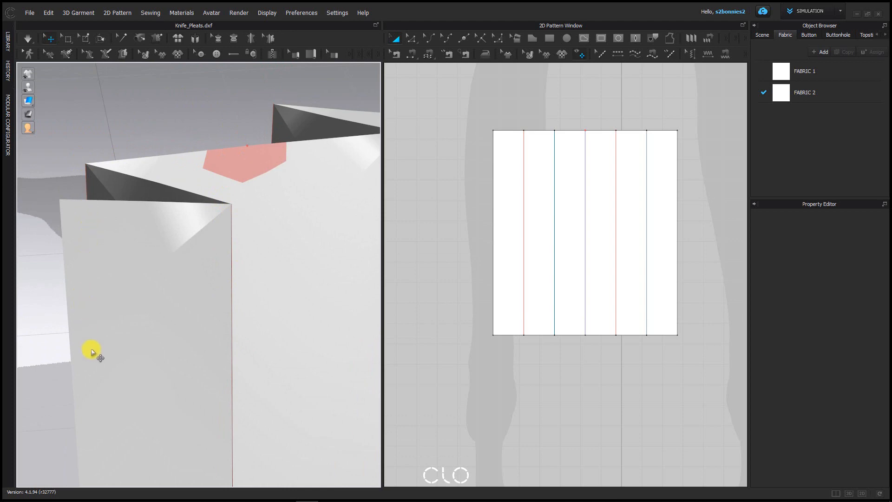
{"action": "scroll", "coordinate": [188, 348], "scroll_direction": "down", "scroll_amount": 1}
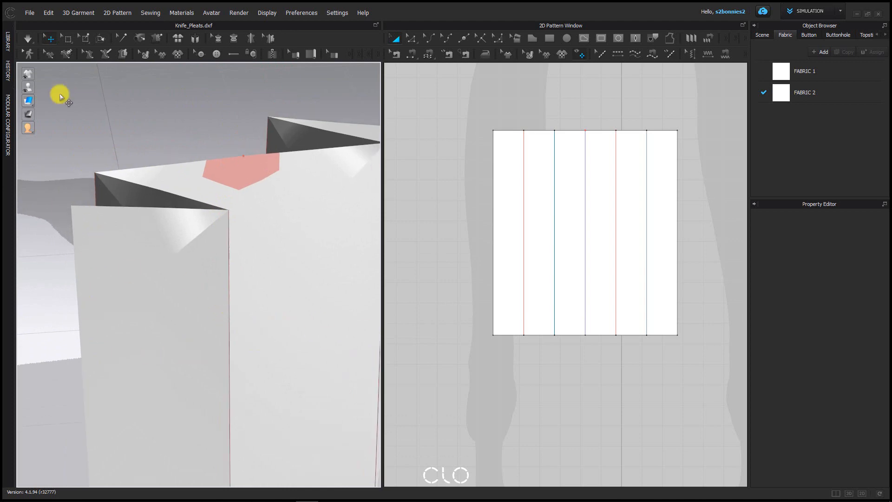
{"action": "scroll", "coordinate": [348, 205], "scroll_direction": "down", "scroll_amount": 1}
{"action": "scroll", "coordinate": [348, 204], "scroll_direction": "down", "scroll_amount": 2}
Select the pleat sample and then the first skirt panel, and examine the spacing of the panel's pleat lines
{"action": "left_click", "coordinate": [227, 327]}
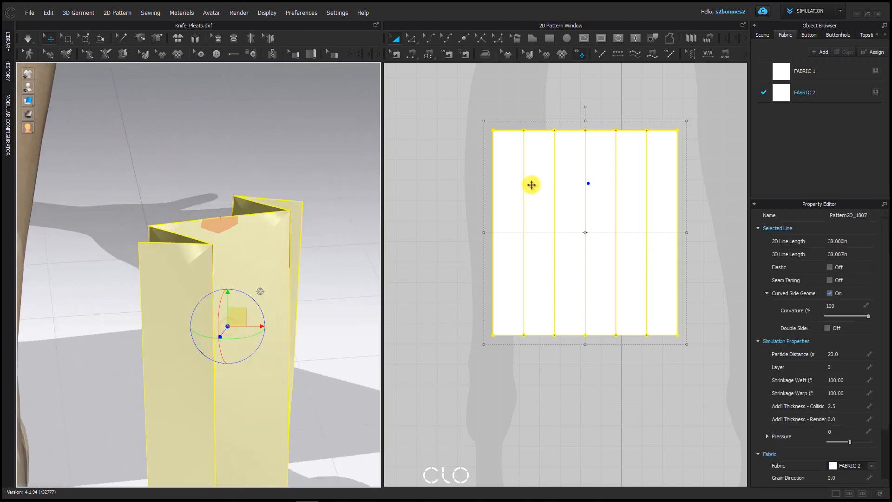
{"action": "scroll", "coordinate": [531, 185], "scroll_direction": "down", "scroll_amount": 5}
{"action": "left_click", "coordinate": [502, 198]}
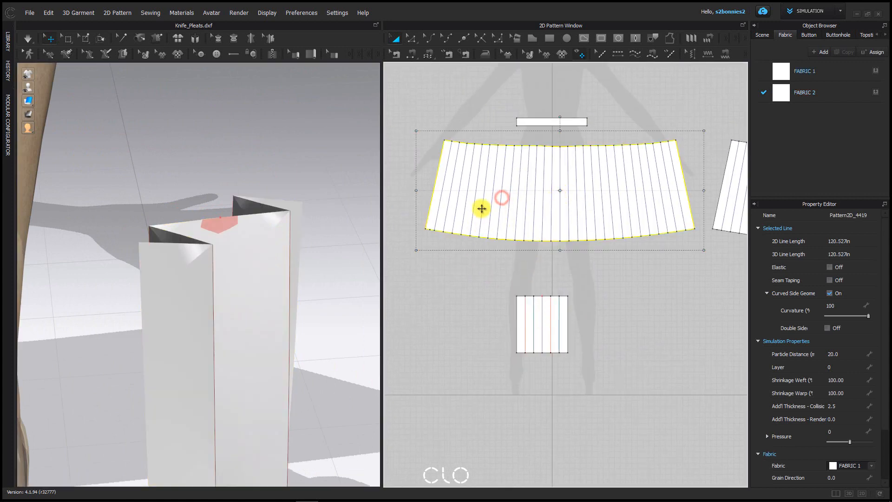
{"action": "scroll", "coordinate": [453, 143], "scroll_direction": "up", "scroll_amount": 2}
{"action": "scroll", "coordinate": [412, 173], "scroll_direction": "up", "scroll_amount": 2}
{"action": "scroll", "coordinate": [432, 188], "scroll_direction": "down", "scroll_amount": 2}
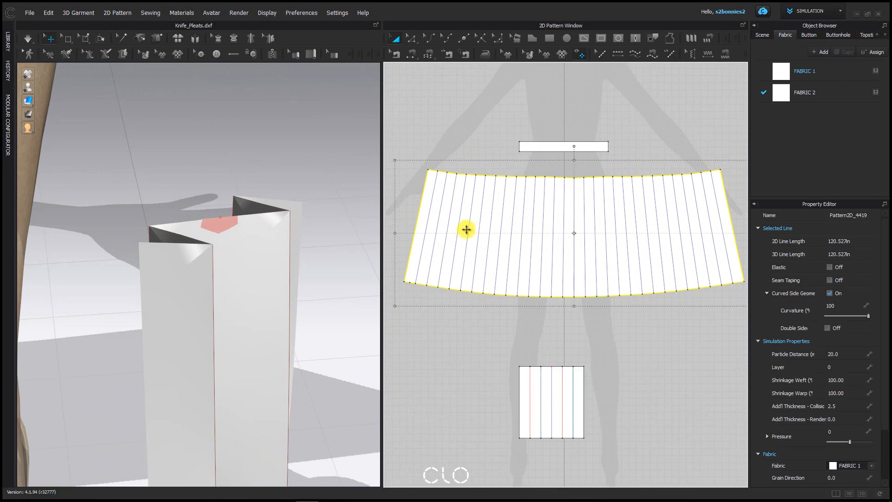
{"action": "scroll", "coordinate": [450, 199], "scroll_direction": "up", "scroll_amount": 3}
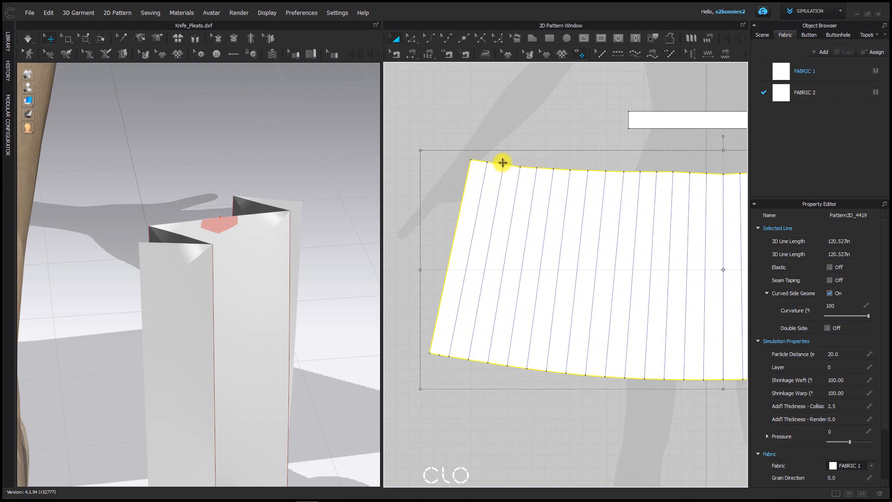
{"action": "scroll", "coordinate": [597, 191], "scroll_direction": "down", "scroll_amount": 3}
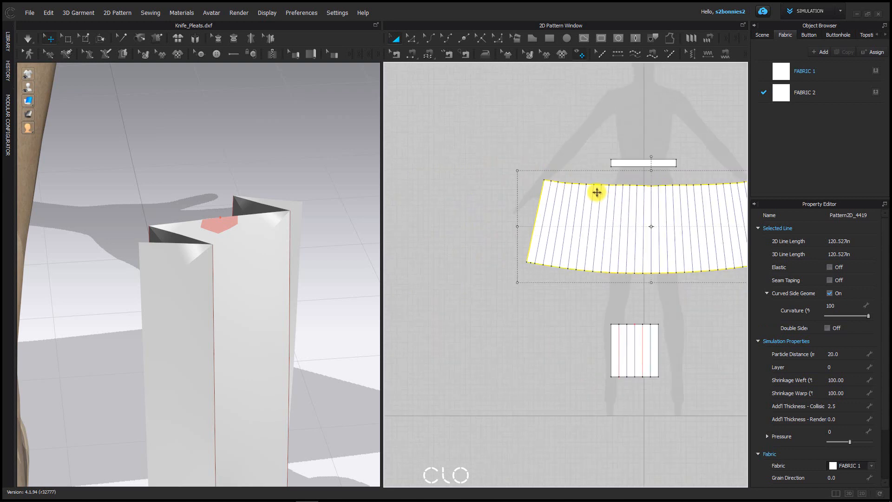
{"action": "scroll", "coordinate": [509, 175], "scroll_direction": "up", "scroll_amount": 1}
{"action": "scroll", "coordinate": [458, 147], "scroll_direction": "up", "scroll_amount": 4}
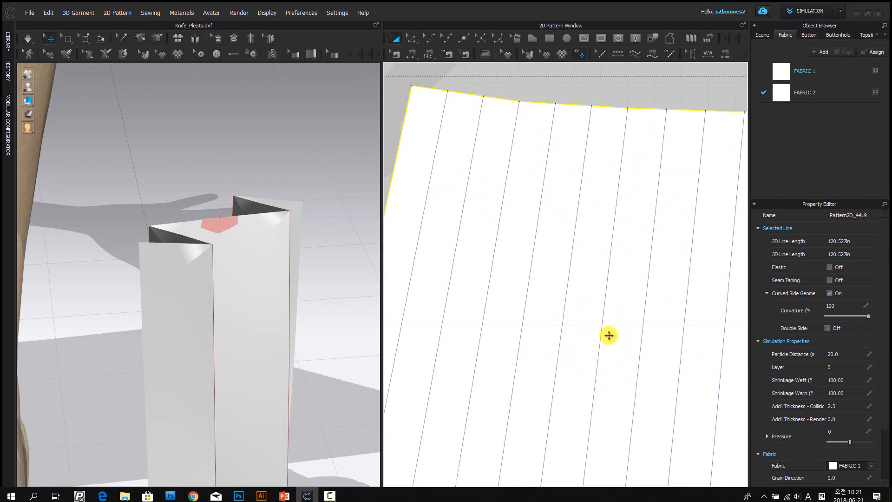
{"action": "scroll", "coordinate": [614, 340], "scroll_direction": "down", "scroll_amount": 5}
{"action": "scroll", "coordinate": [277, 349], "scroll_direction": "down", "scroll_amount": 6}
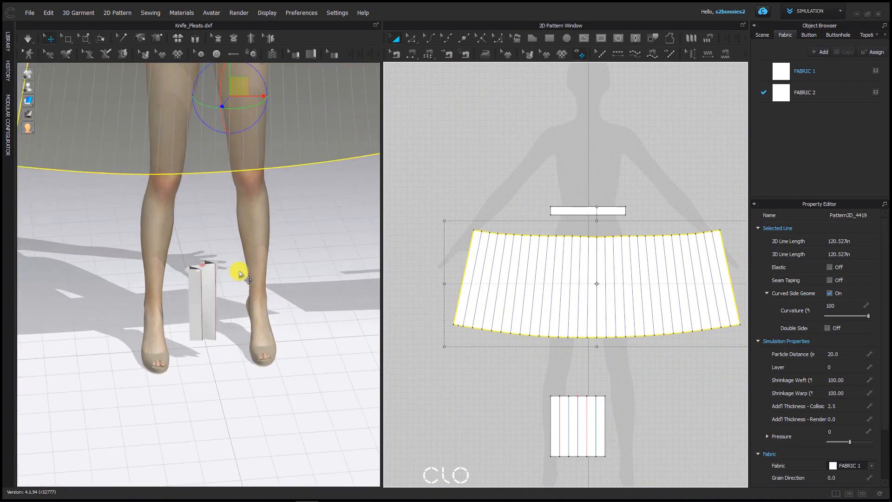
Select both skirt panels and both waistband pieces, excluding the pleat sample, and activate them for simulation
{"action": "scroll", "coordinate": [398, 263], "scroll_direction": "down", "scroll_amount": 3}
{"action": "left_click", "coordinate": [411, 227]}
{"action": "left_click_drag", "start_coordinate": [624, 296], "coordinate": [701, 320]}
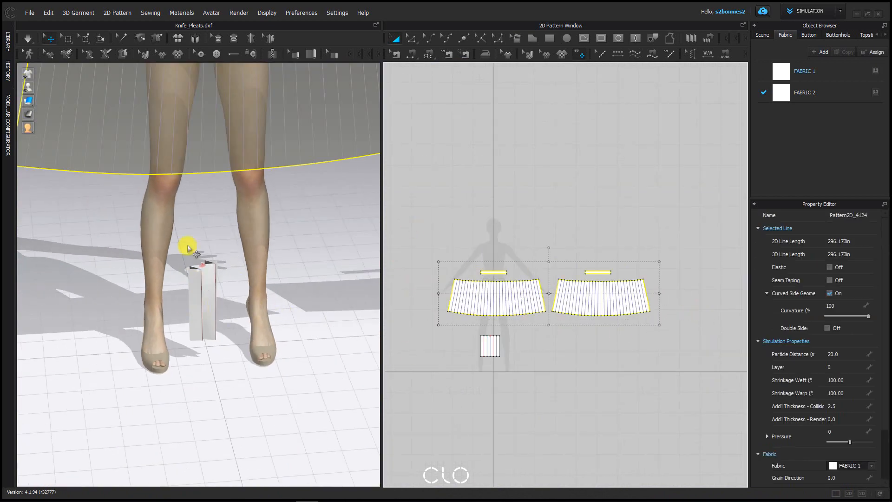
{"action": "scroll", "coordinate": [181, 237], "scroll_direction": "up", "scroll_amount": 5}
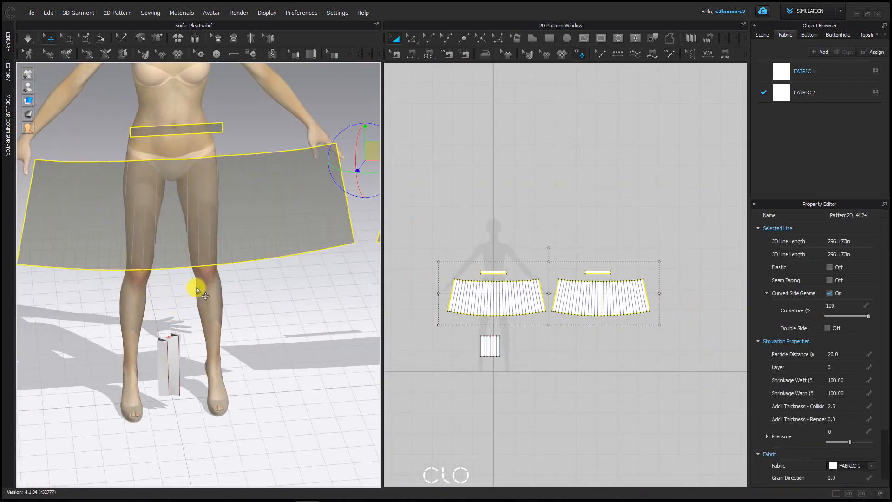
{"action": "key", "text": "j"}
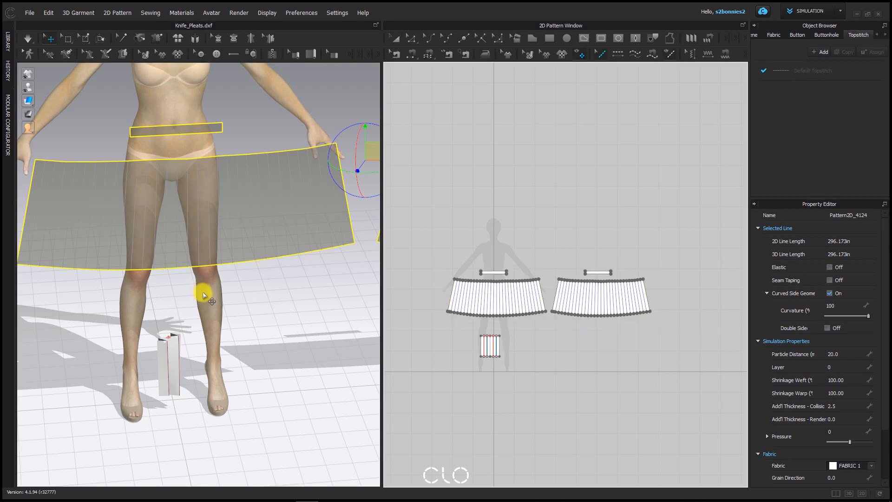
{"action": "left_click", "coordinate": [228, 229]}
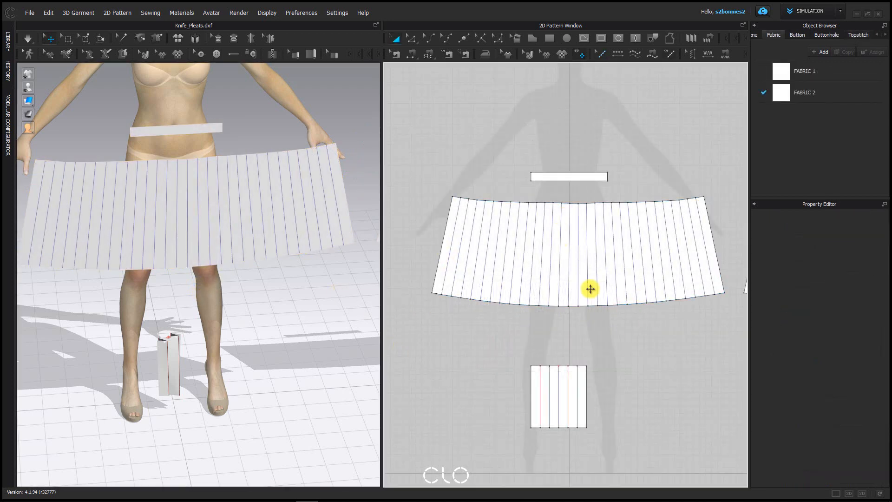
Identify the skirt panels and both waistband pieces in the 2D pattern by selecting them in turn, and clear the selection
{"action": "left_click", "coordinate": [590, 288]}
{"action": "scroll", "coordinate": [599, 279], "scroll_direction": "down", "scroll_amount": 3}
{"action": "left_click", "coordinate": [628, 266]}
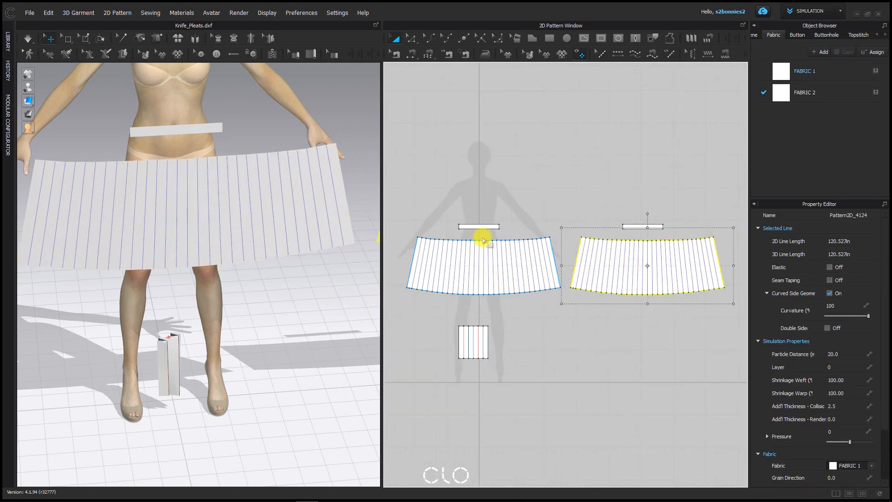
{"action": "left_click", "coordinate": [485, 227]}
{"action": "left_click", "coordinate": [652, 226]}
{"action": "middle_click_drag", "start_coordinate": [586, 397], "coordinate": [622, 402]}
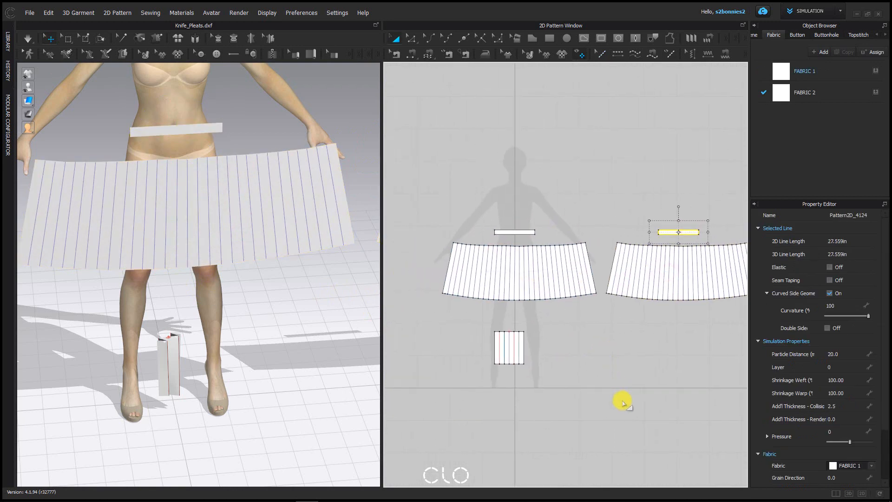
{"action": "right_click", "coordinate": [349, 356]}
{"action": "left_click", "coordinate": [248, 351]}
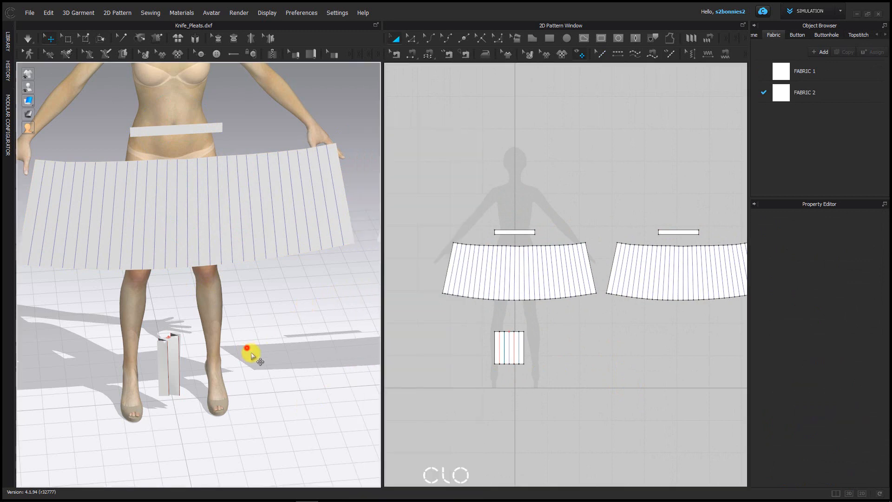
Sew the facing side edges of the two waistband pieces together with Segment Sewing
{"action": "right_click_drag", "start_coordinate": [249, 368], "coordinate": [242, 330]}
{"action": "middle_click_drag", "start_coordinate": [587, 151], "coordinate": [567, 133]}
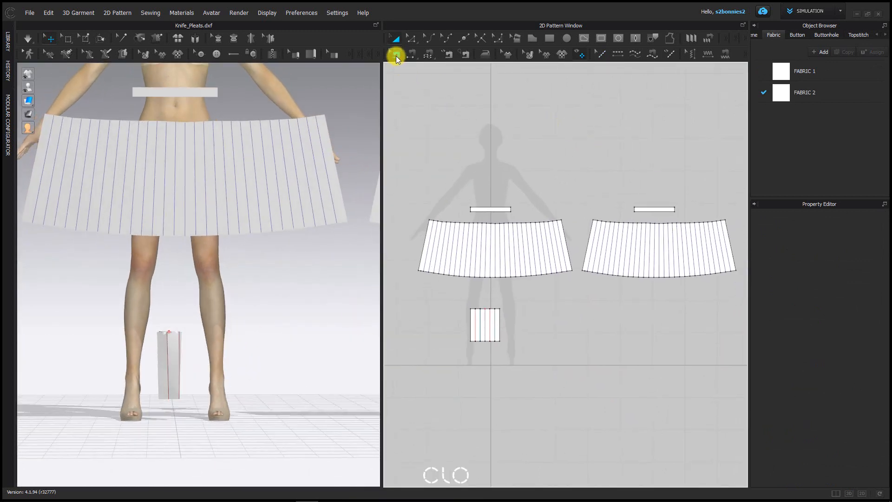
{"action": "left_click", "coordinate": [412, 54]}
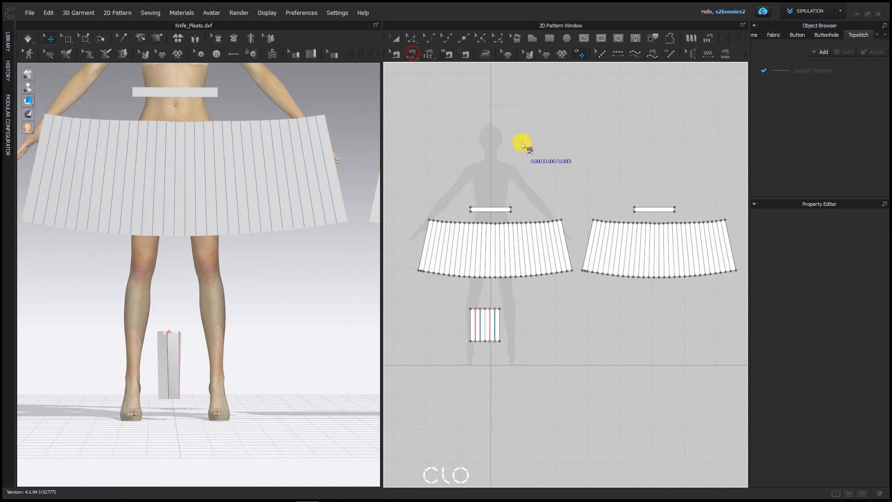
{"action": "scroll", "coordinate": [525, 209], "scroll_direction": "up", "scroll_amount": 2}
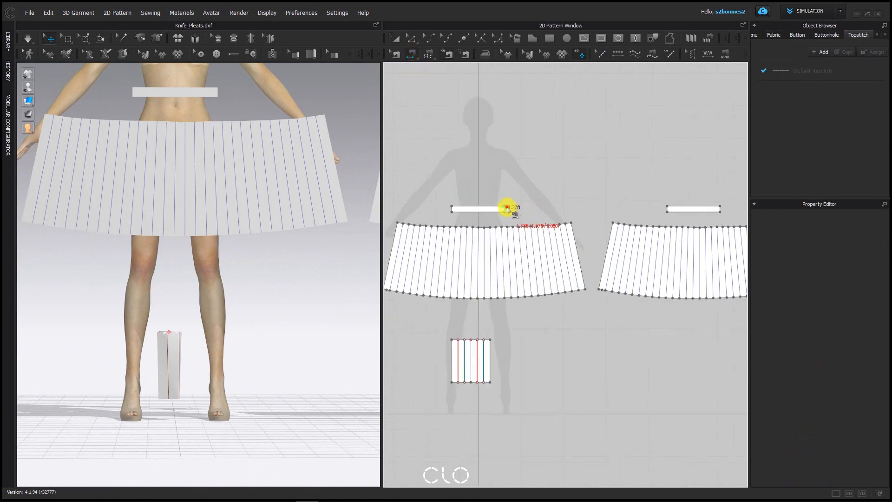
{"action": "left_click", "coordinate": [506, 208]}
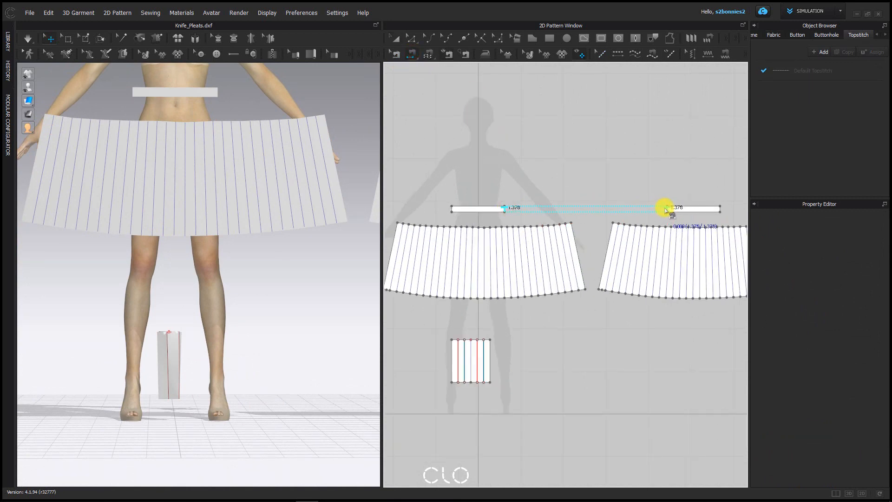
{"action": "left_click", "coordinate": [666, 208]}
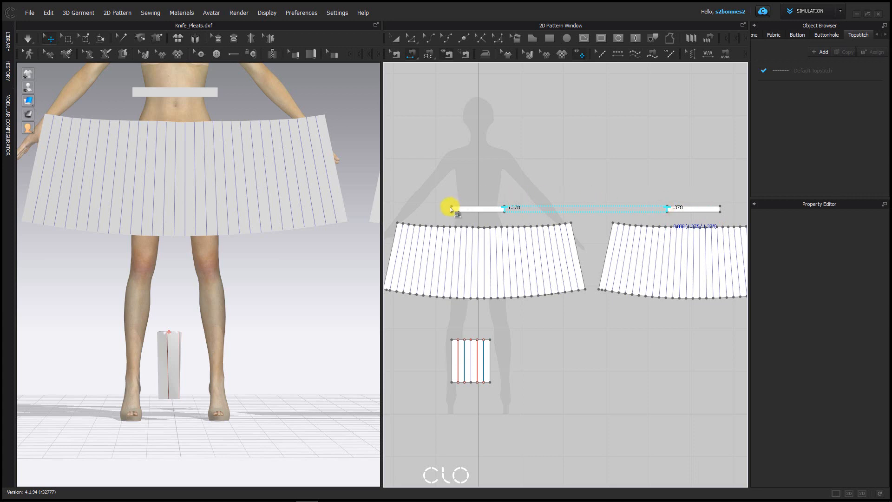
{"action": "left_click", "coordinate": [450, 208]}
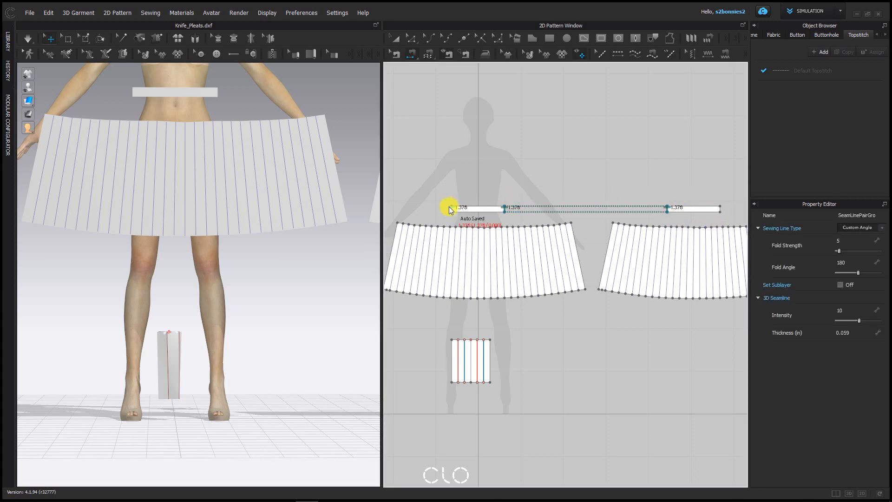
Reposition the front skirt panel in 3D so it hangs in front of the avatar with its upper edge just below the waistband
{"action": "scroll", "coordinate": [259, 184], "scroll_direction": "down", "scroll_amount": 5}
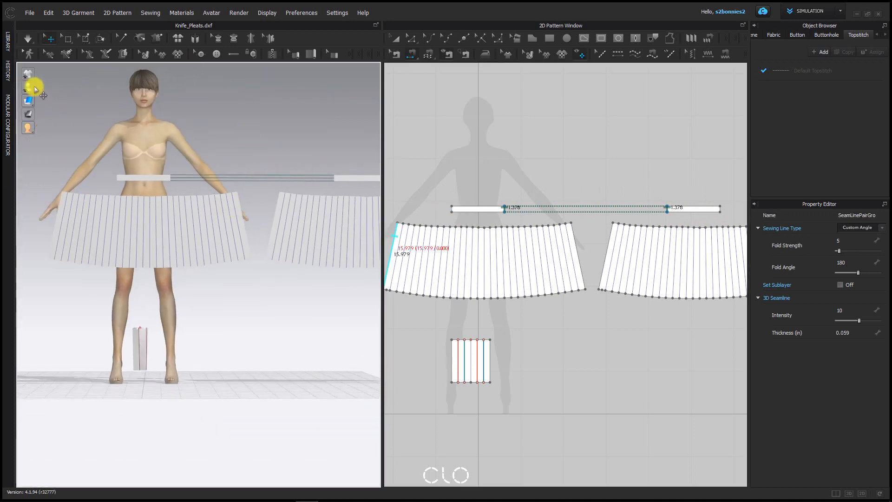
{"action": "mouse_move", "coordinate": [49, 88]}
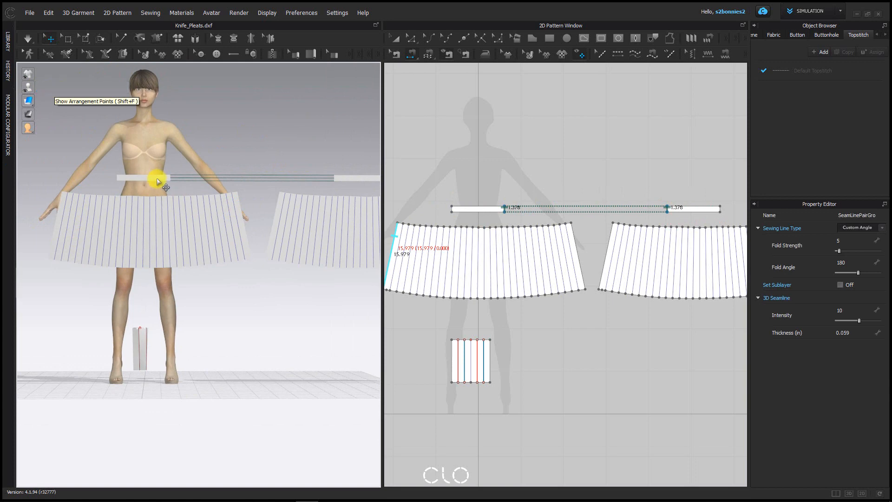
{"action": "left_click", "coordinate": [145, 240]}
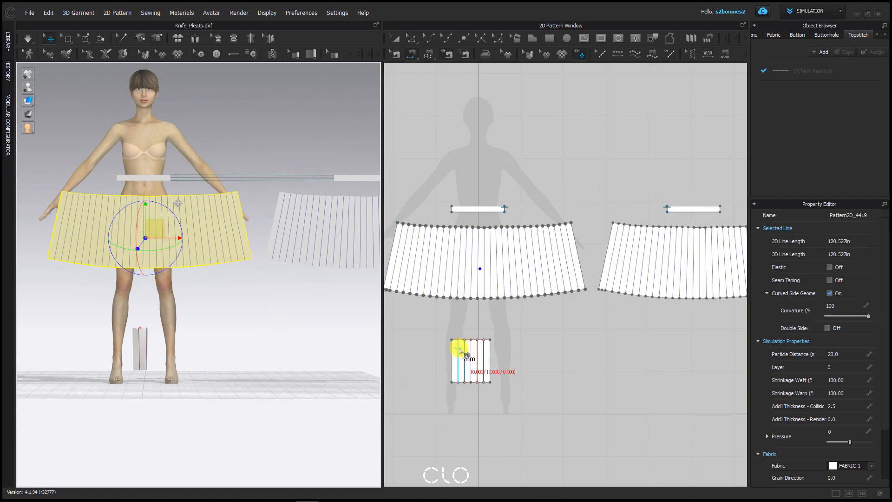
{"action": "scroll", "coordinate": [460, 343], "scroll_direction": "up", "scroll_amount": 5}
{"action": "scroll", "coordinate": [484, 289], "scroll_direction": "down", "scroll_amount": 5}
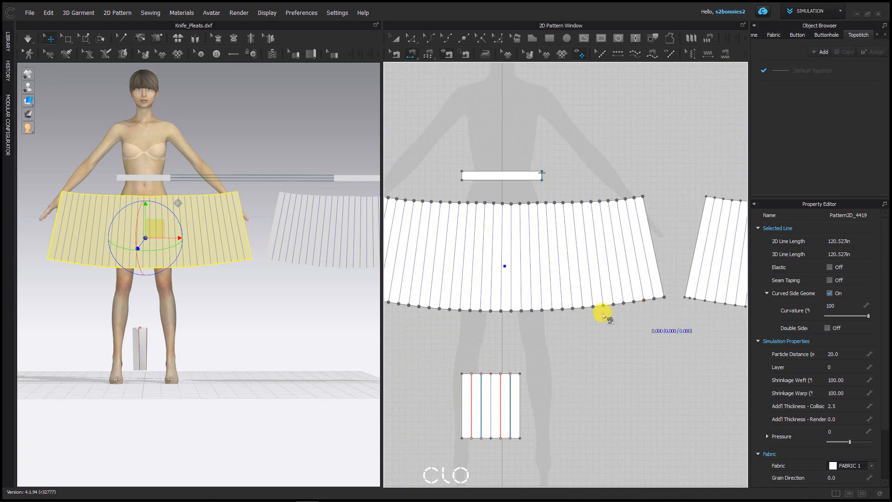
{"action": "left_click_drag", "start_coordinate": [157, 221], "coordinate": [159, 219]}
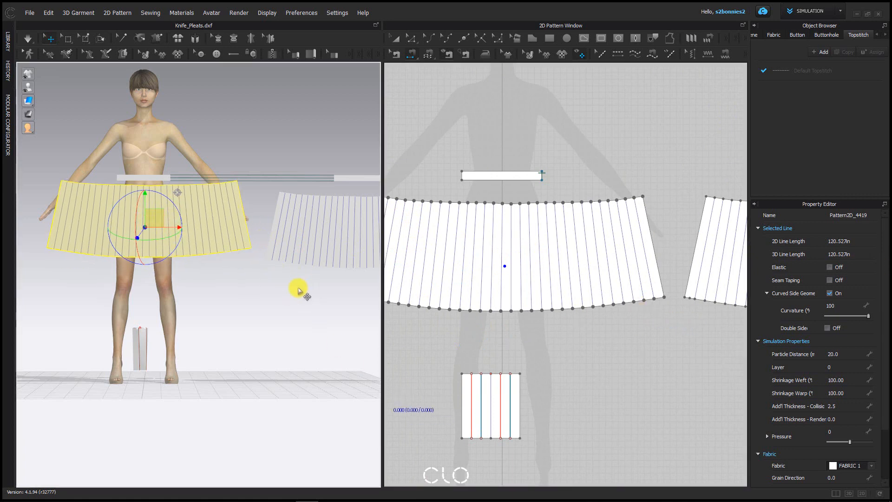
{"action": "scroll", "coordinate": [298, 289], "scroll_direction": "up", "scroll_amount": 2}
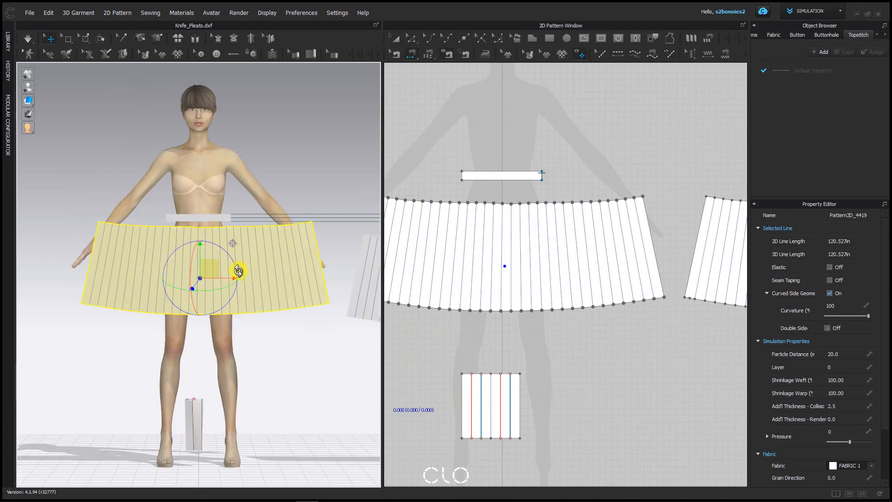
{"action": "left_click_drag", "start_coordinate": [216, 272], "coordinate": [214, 281]}
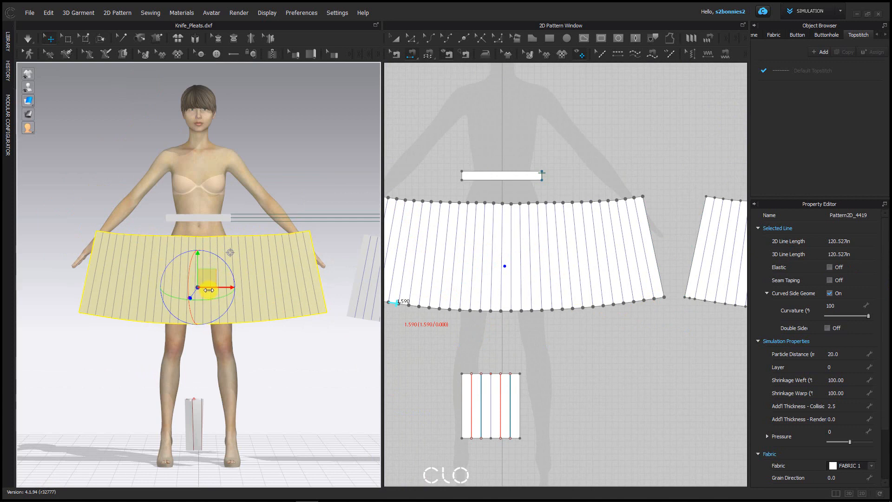
{"action": "left_click_drag", "start_coordinate": [208, 279], "coordinate": [216, 274]}
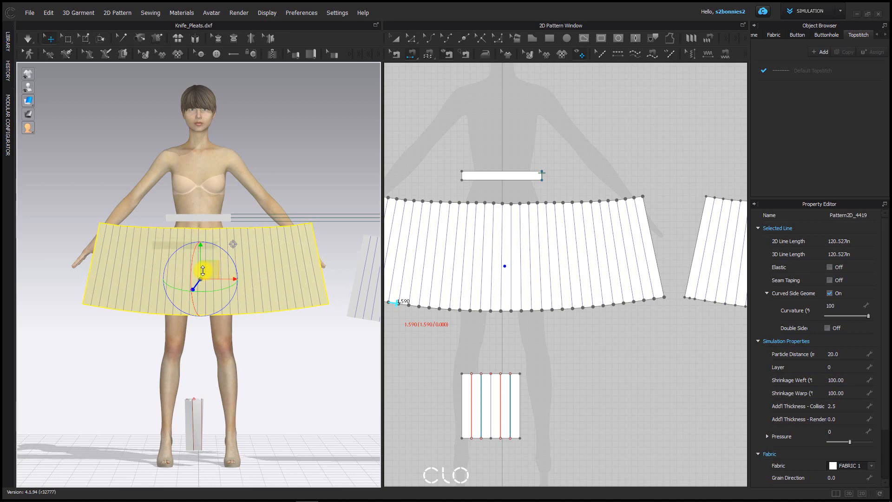
{"action": "left_click_drag", "start_coordinate": [202, 270], "coordinate": [207, 263]}
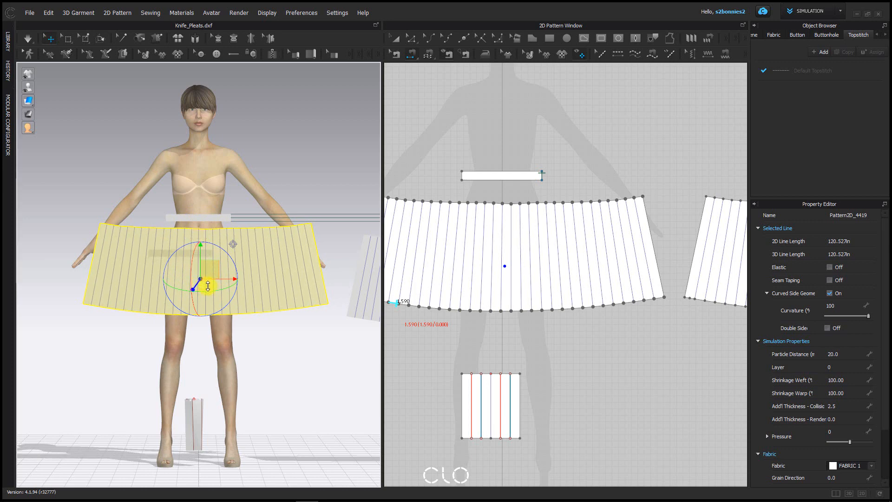
{"action": "left_click", "coordinate": [342, 355]}
{"action": "scroll", "coordinate": [288, 298], "scroll_direction": "down", "scroll_amount": 2}
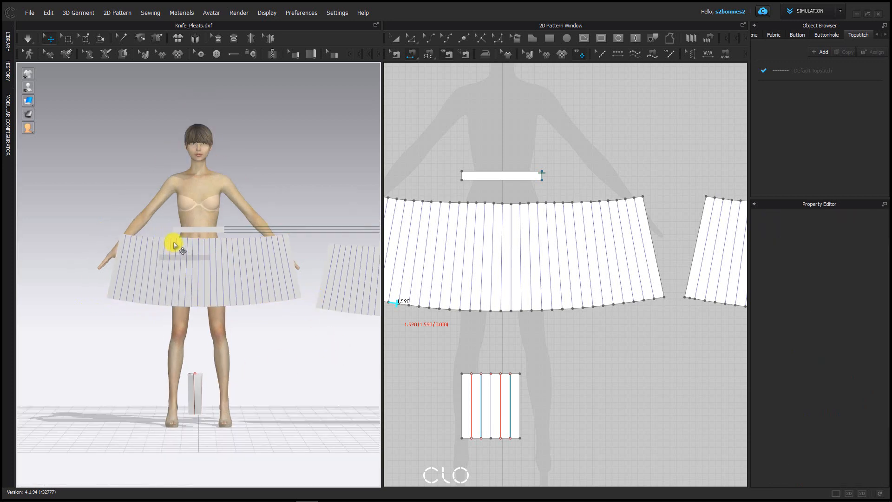
Show the avatar's arrangement points and place the front waistband on the centre front waist point
{"action": "mouse_move", "coordinate": [28, 89]}
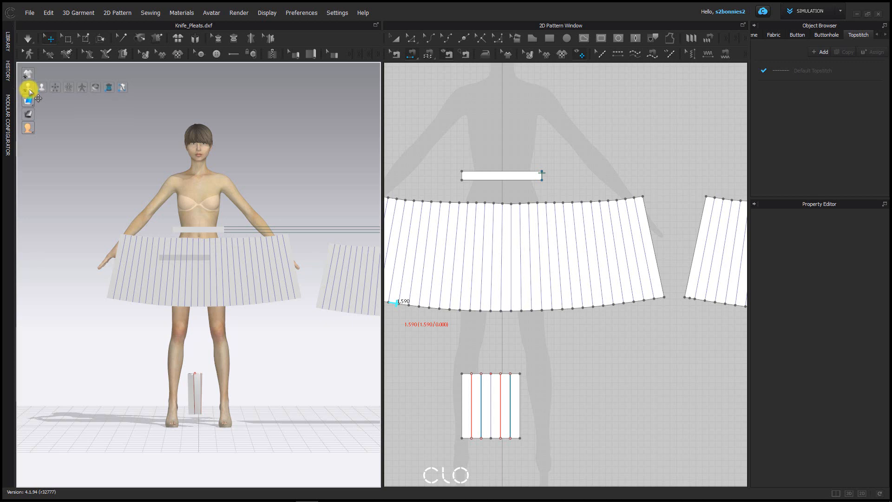
{"action": "left_click", "coordinate": [56, 87]}
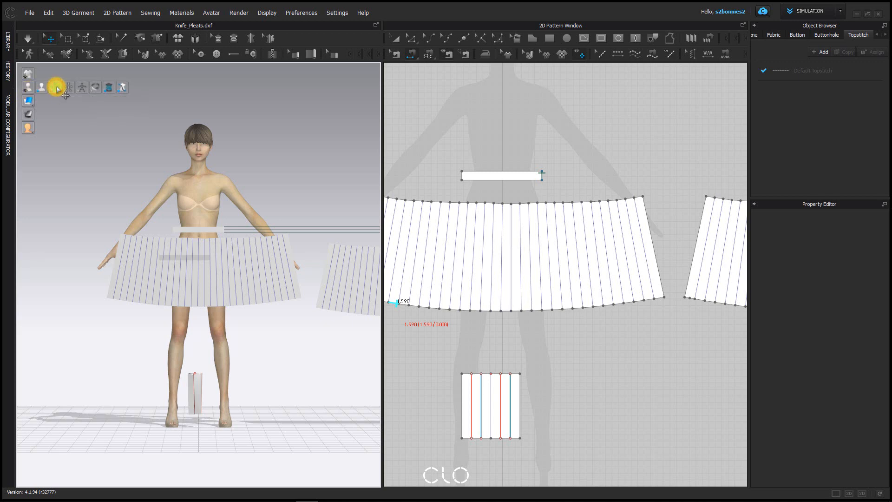
{"action": "scroll", "coordinate": [214, 238], "scroll_direction": "up", "scroll_amount": 5}
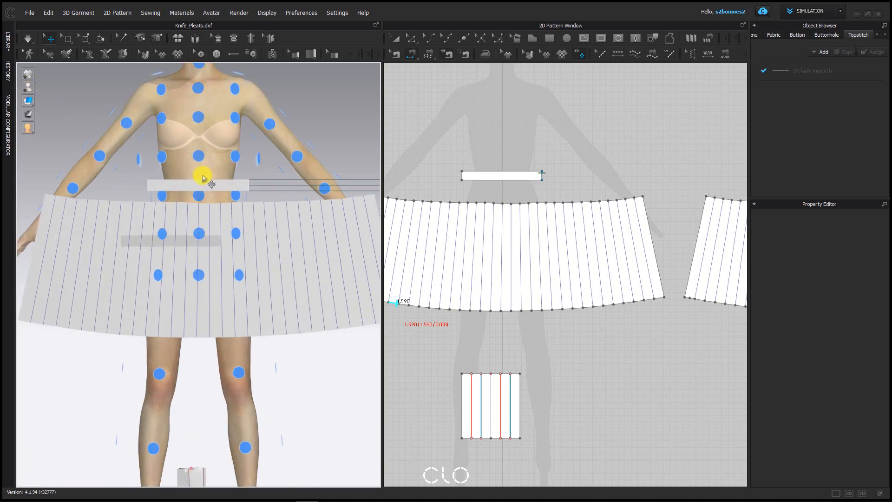
{"action": "scroll", "coordinate": [203, 178], "scroll_direction": "up", "scroll_amount": 2}
{"action": "mouse_move", "coordinate": [28, 87]}
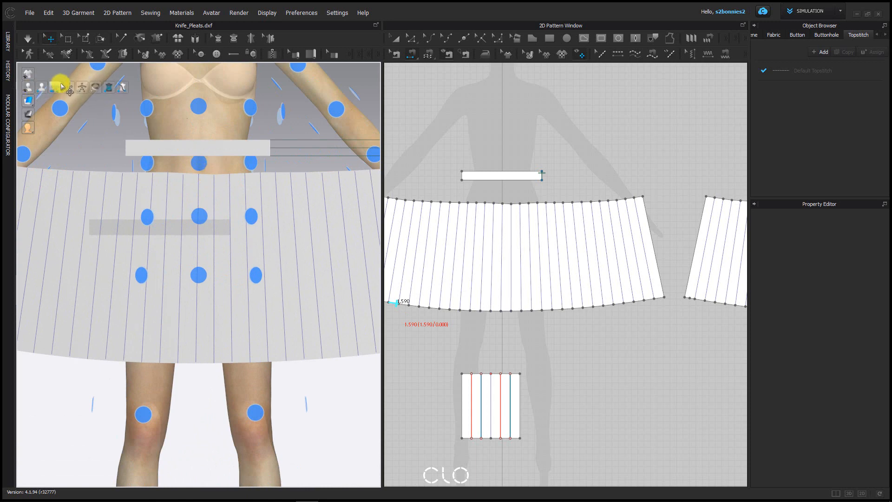
{"action": "left_click", "coordinate": [191, 150]}
{"action": "left_click_drag", "start_coordinate": [215, 144], "coordinate": [215, 125]}
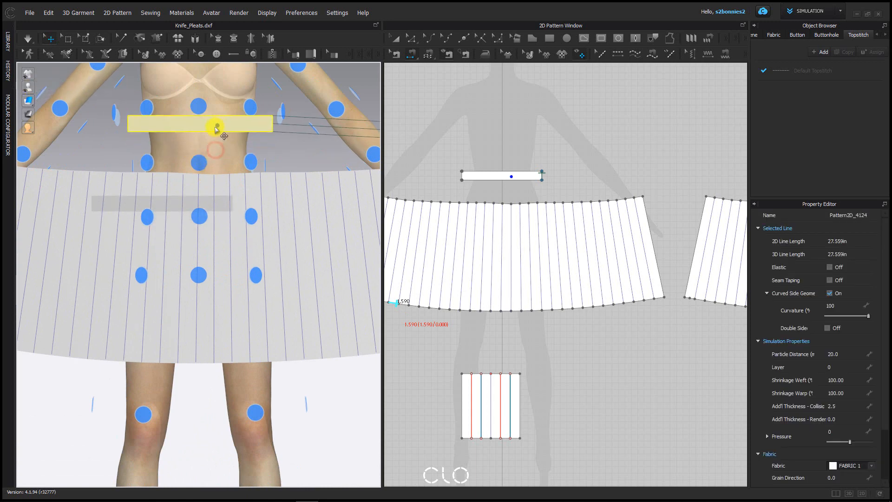
{"action": "left_click", "coordinate": [196, 164]}
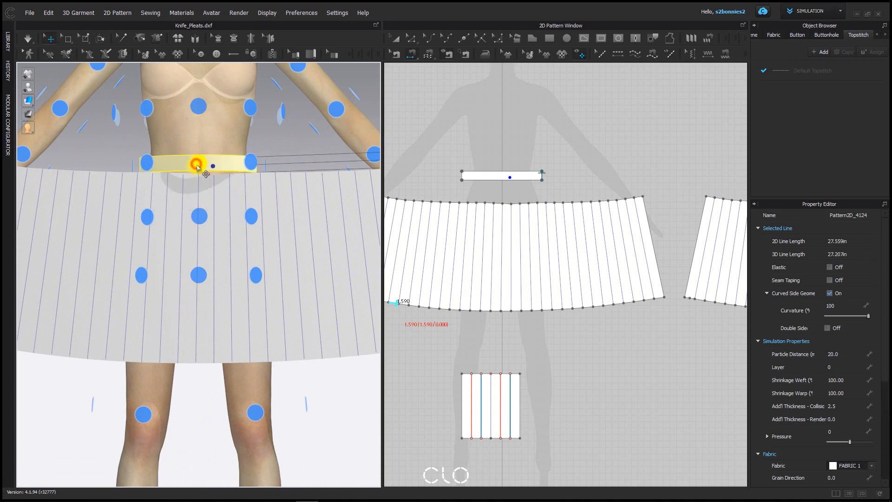
Place the back waistband on the arrangement point at the centre of the avatar's back waist
{"action": "scroll", "coordinate": [259, 300], "scroll_direction": "down", "scroll_amount": 5}
{"action": "middle_click_drag", "start_coordinate": [243, 291], "coordinate": [181, 246]}
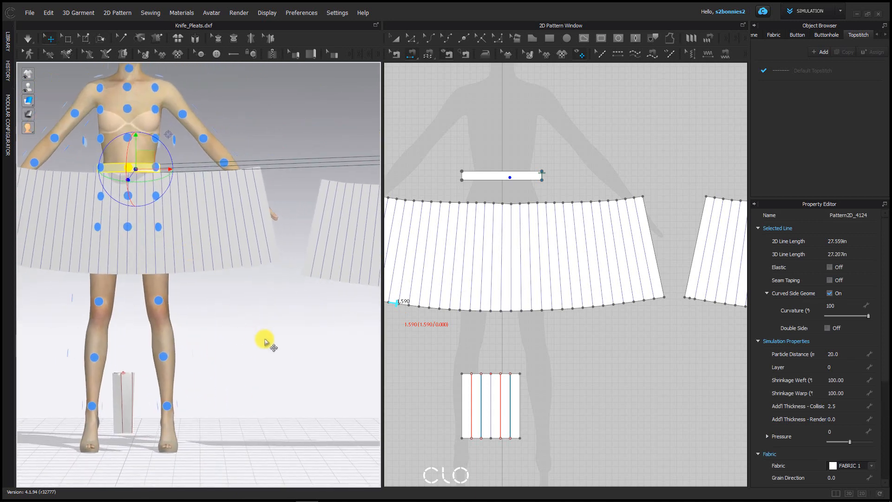
{"action": "left_click", "coordinate": [266, 339]}
{"action": "scroll", "coordinate": [253, 319], "scroll_direction": "down", "scroll_amount": 3}
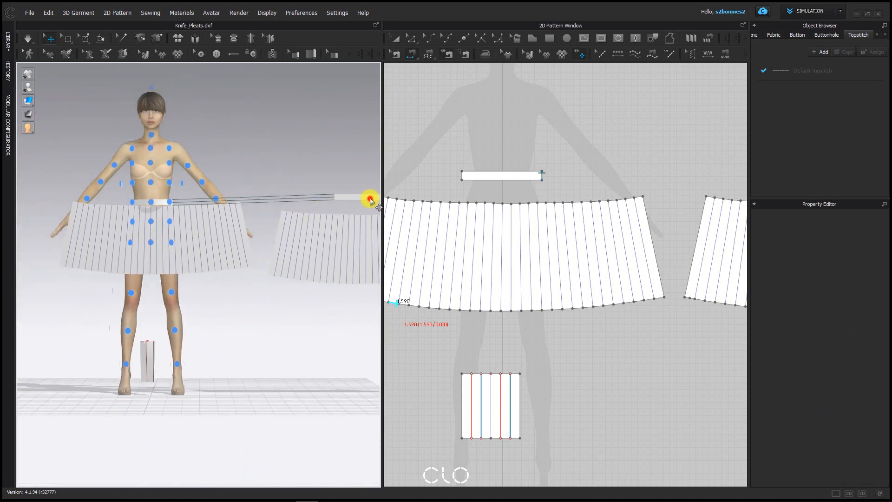
{"action": "left_click", "coordinate": [370, 200]}
{"action": "right_click_drag", "start_coordinate": [280, 305], "coordinate": [88, 306]}
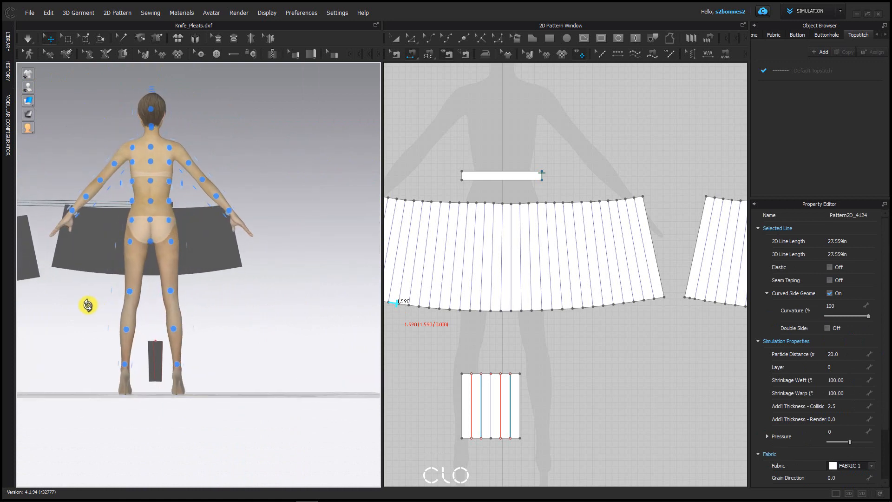
{"action": "left_click", "coordinate": [149, 202]}
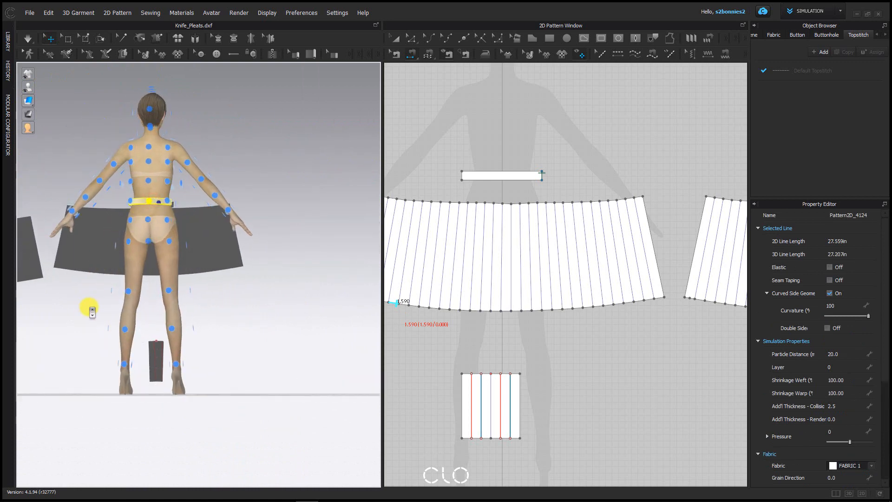
Move the back skirt panel in 3D from beside the avatar to the avatar's centre, with its upper edge around waist height
{"action": "scroll", "coordinate": [89, 306], "scroll_direction": "down", "scroll_amount": 3}
{"action": "middle_click_drag", "start_coordinate": [97, 297], "coordinate": [110, 263]}
{"action": "mouse_move", "coordinate": [112, 273]}
{"action": "right_mouse_down"}
{"action": "mouse_move", "coordinate": [126, 283]}
{"action": "mouse_move", "coordinate": [115, 288]}
{"action": "right_mouse_up"}
{"action": "key", "text": "8"}
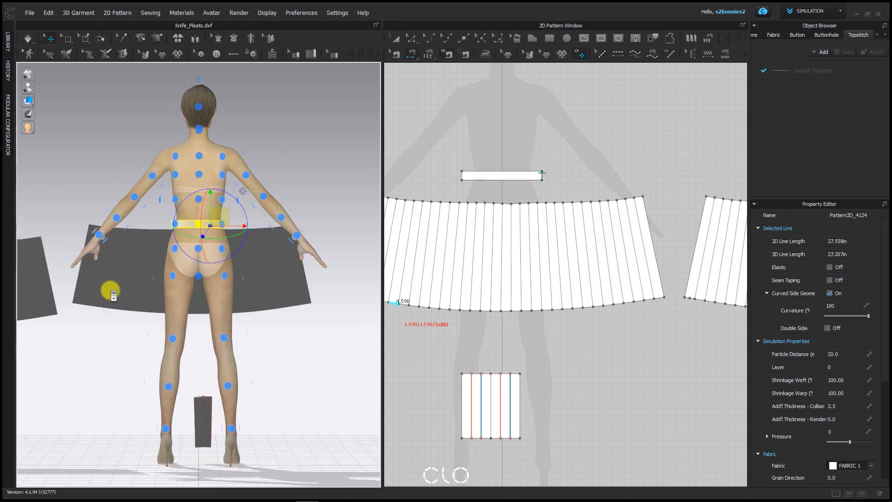
{"action": "scroll", "coordinate": [110, 291], "scroll_direction": "down", "scroll_amount": 5}
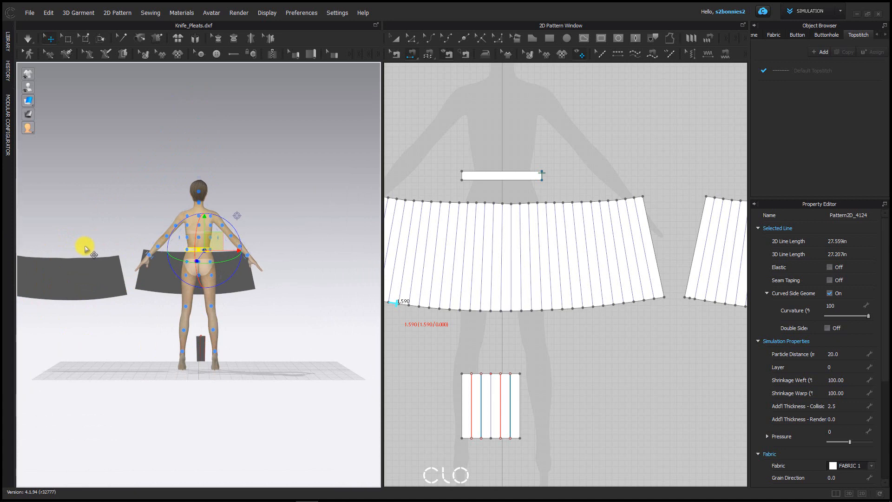
{"action": "left_click", "coordinate": [59, 272]}
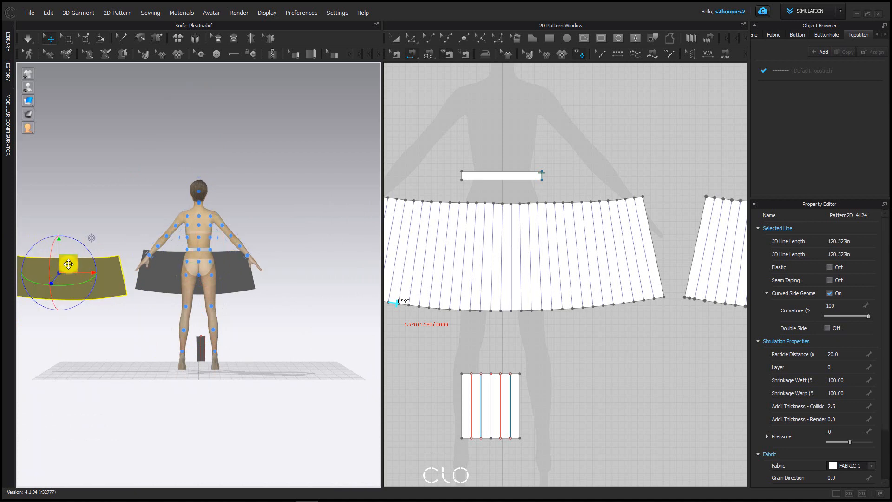
{"action": "left_click_drag", "start_coordinate": [68, 263], "coordinate": [196, 259]}
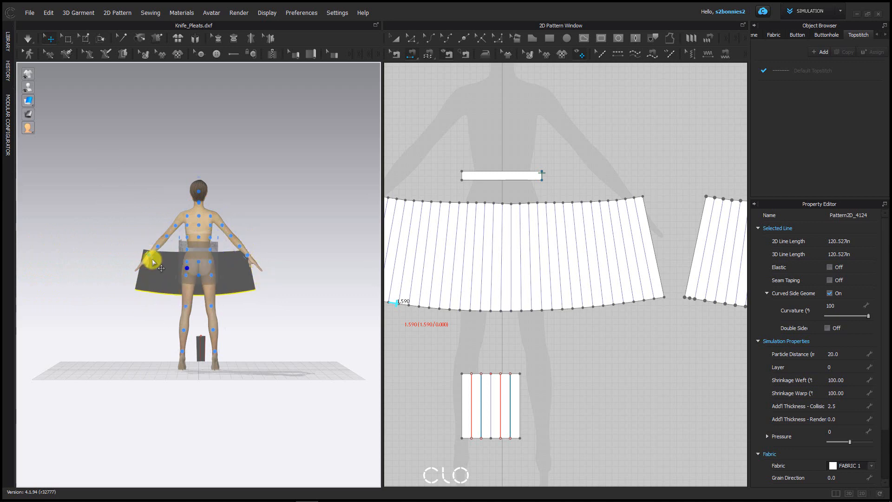
Hide the avatar's arrangement points while keeping the back skirt panel selected
{"action": "left_click", "coordinate": [171, 278]}
{"action": "right_click_drag", "start_coordinate": [143, 313], "coordinate": [141, 306]}
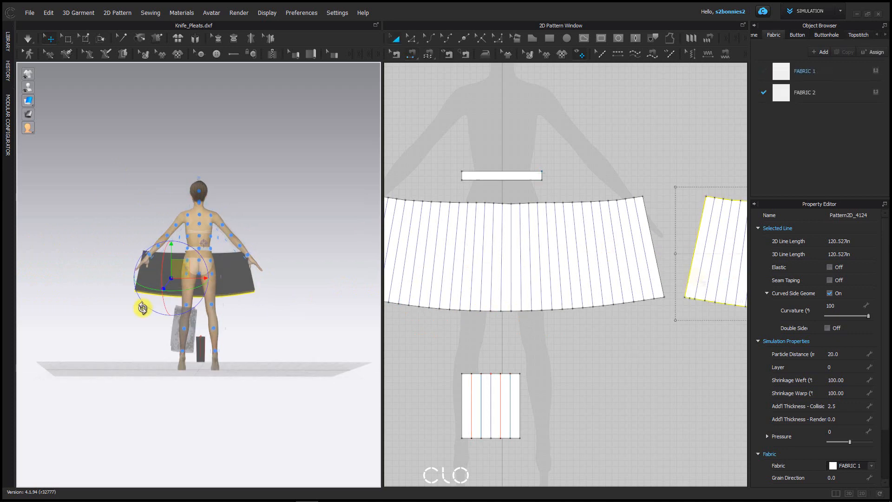
{"action": "right_click_drag", "start_coordinate": [154, 268], "coordinate": [255, 328]}
{"action": "left_click", "coordinate": [185, 280]}
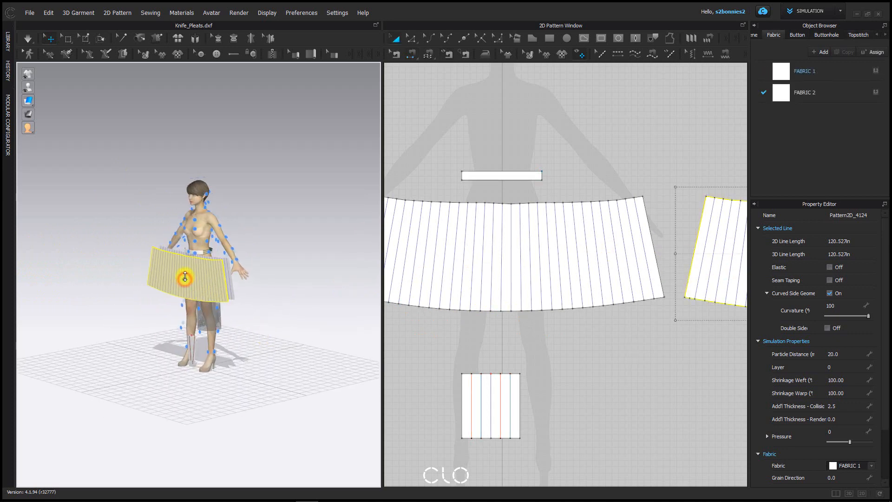
{"action": "scroll", "coordinate": [197, 269], "scroll_direction": "up", "scroll_amount": 5}
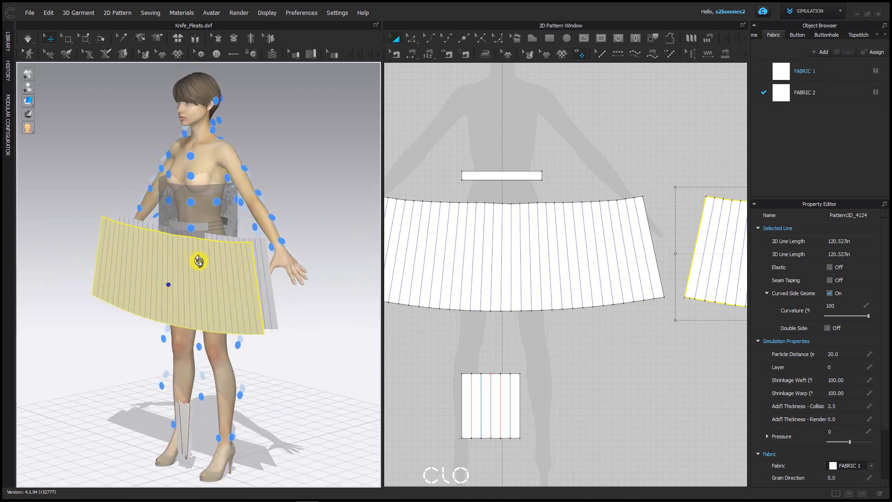
{"action": "left_click", "coordinate": [163, 279]}
{"action": "mouse_move", "coordinate": [31, 87]}
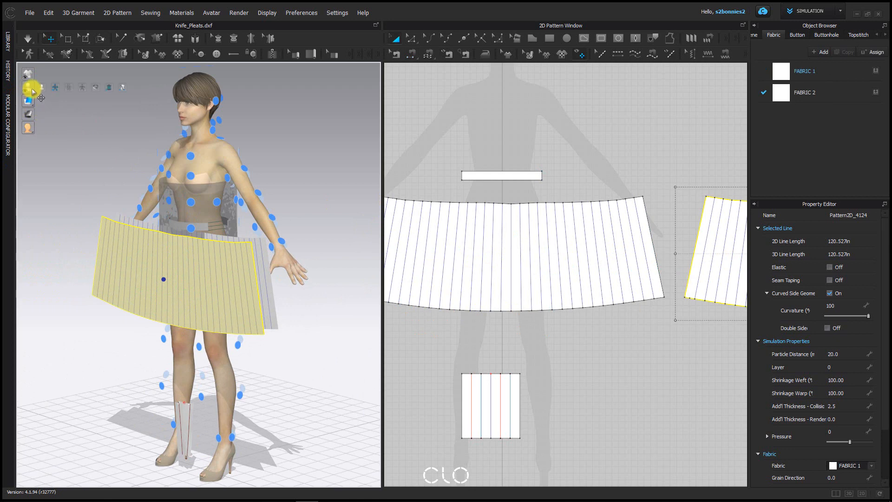
{"action": "left_click", "coordinate": [57, 88]}
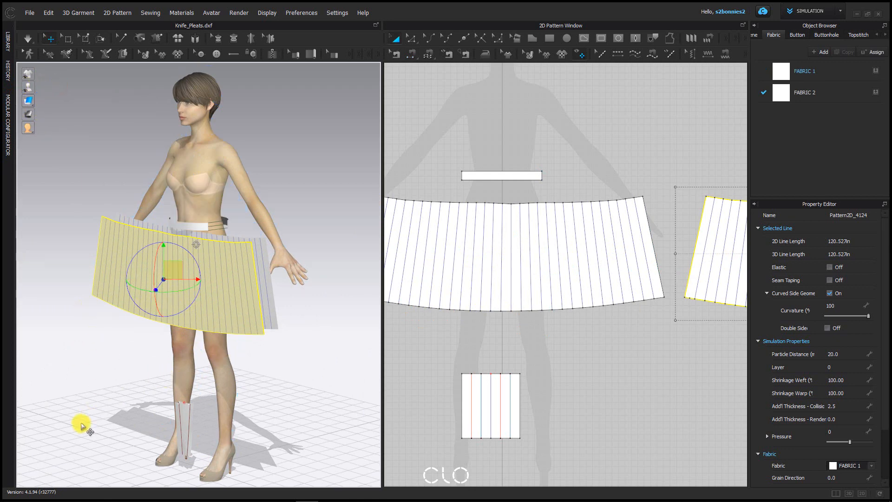
{"action": "left_click", "coordinate": [104, 372]}
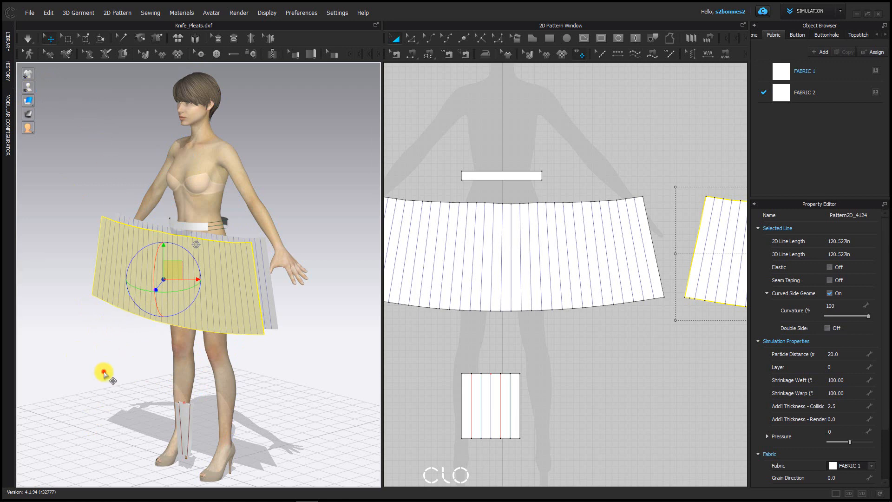
Move the back skirt panel behind the avatar, centred with its upper edge just below the back waistband
{"action": "left_click", "coordinate": [159, 273]}
{"action": "right_click_drag", "start_coordinate": [333, 342], "coordinate": [224, 345]}
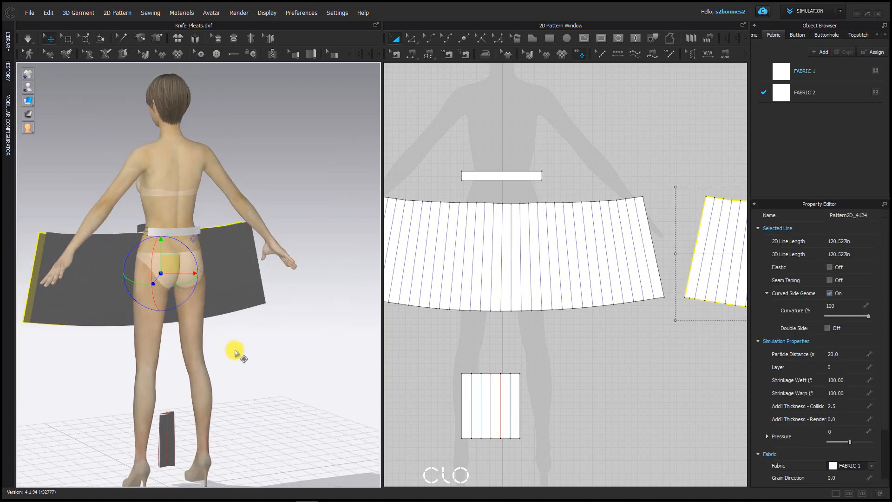
{"action": "key", "text": "8"}
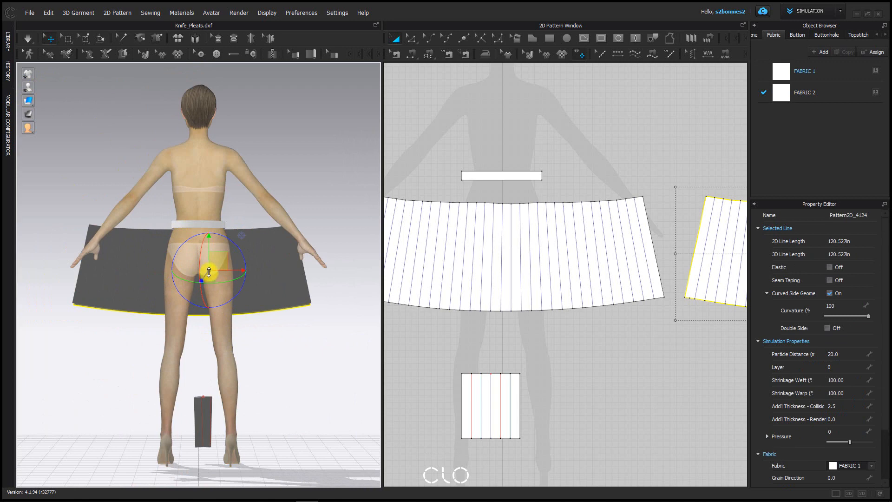
{"action": "left_click_drag", "start_coordinate": [207, 274], "coordinate": [258, 328]}
{"action": "left_click_drag", "start_coordinate": [209, 268], "coordinate": [225, 284]}
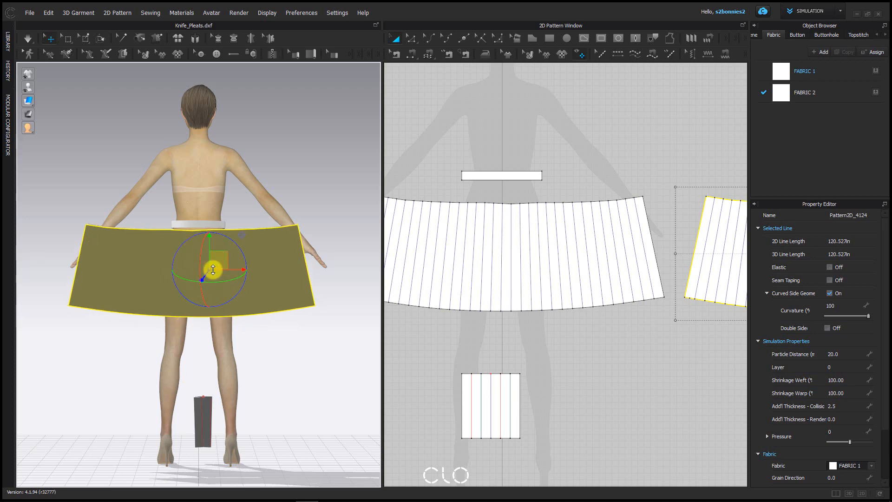
{"action": "left_click_drag", "start_coordinate": [223, 258], "coordinate": [226, 260]}
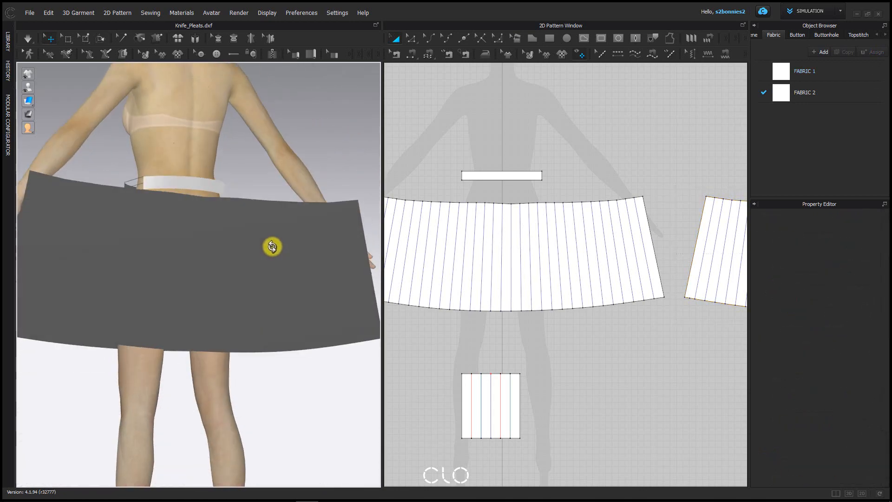
Examine the back skirt panel from several angles to check its placement behind the avatar and which face points outward
{"action": "left_click", "coordinate": [207, 265]}
{"action": "middle_click_drag", "start_coordinate": [189, 385], "coordinate": [207, 322]}
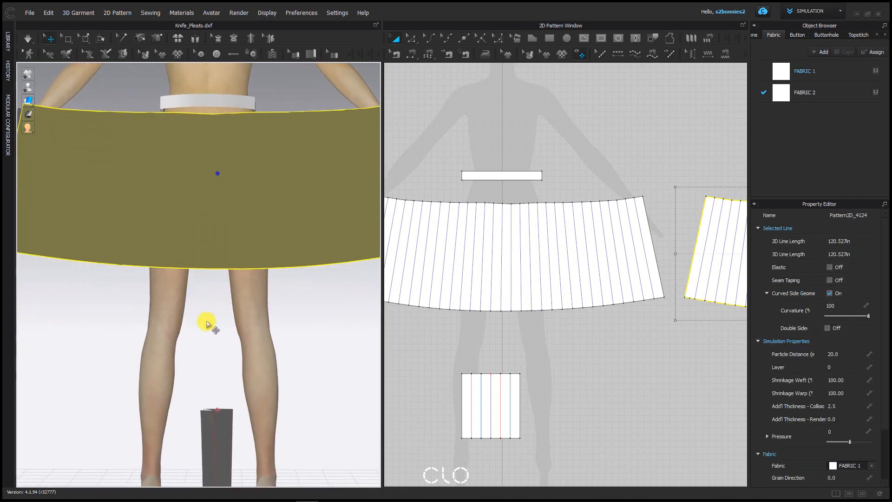
{"action": "scroll", "coordinate": [209, 324], "scroll_direction": "up", "scroll_amount": 2}
{"action": "left_click", "coordinate": [228, 330]}
{"action": "right_click_drag", "start_coordinate": [168, 318], "coordinate": [135, 239]}
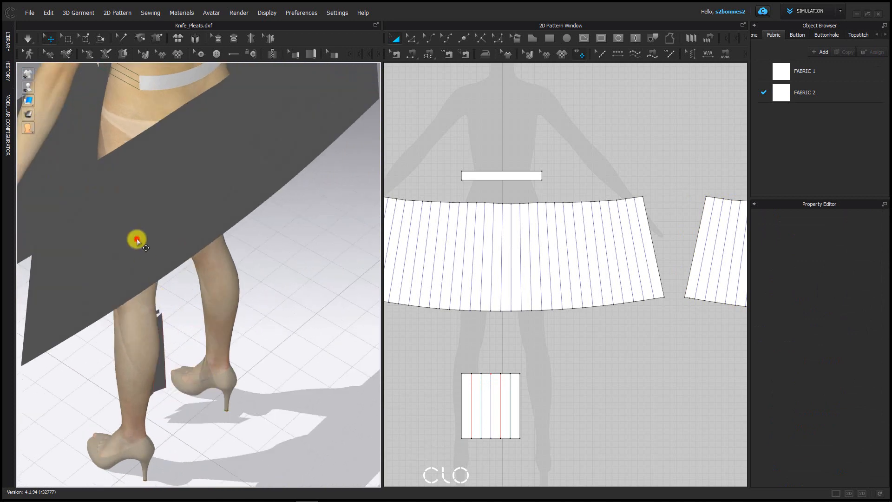
{"action": "left_click", "coordinate": [135, 238]}
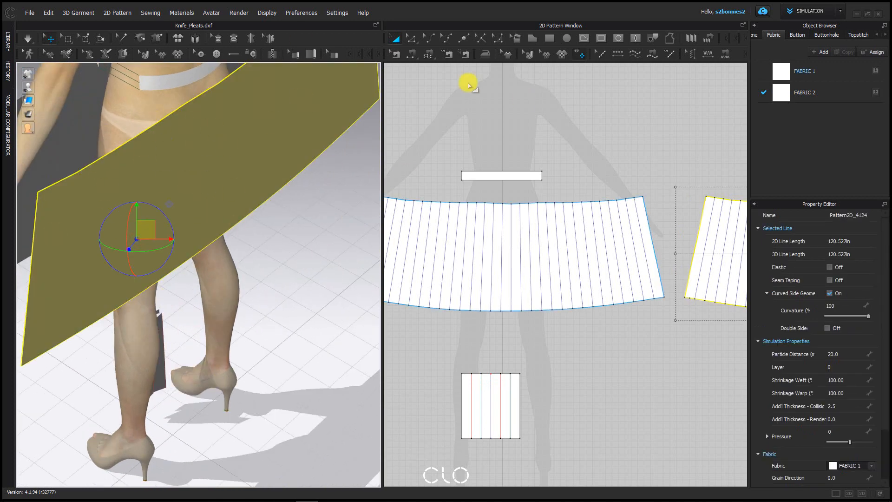
{"action": "middle_click_drag", "start_coordinate": [263, 180], "coordinate": [269, 264]}
{"action": "scroll", "coordinate": [267, 267], "scroll_direction": "up", "scroll_amount": 1}
{"action": "middle_click_drag", "start_coordinate": [259, 308], "coordinate": [319, 403]}
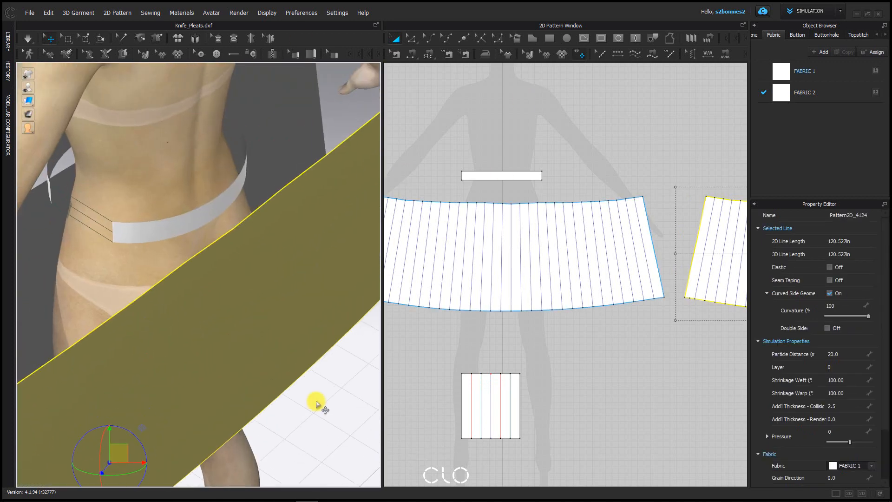
{"action": "right_click_drag", "start_coordinate": [319, 400], "coordinate": [261, 362]}
{"action": "middle_click_drag", "start_coordinate": [261, 361], "coordinate": [153, 312]}
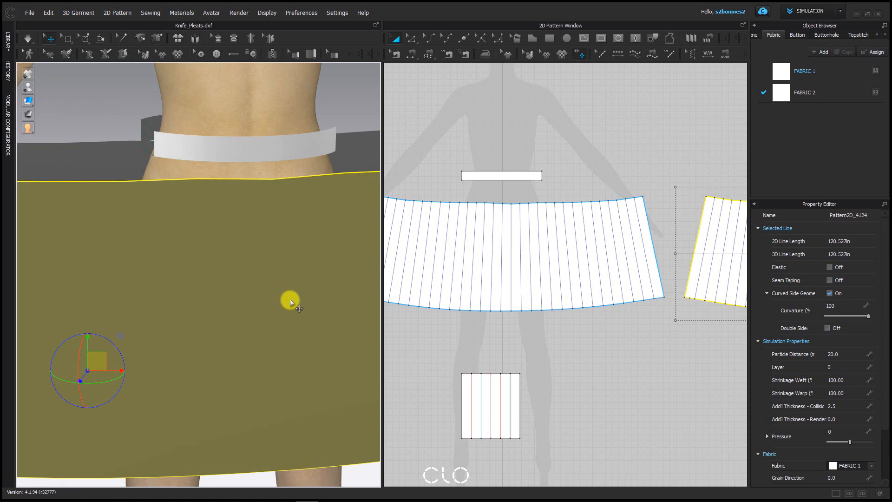
{"action": "scroll", "coordinate": [18, 183], "scroll_direction": "down", "scroll_amount": 3}
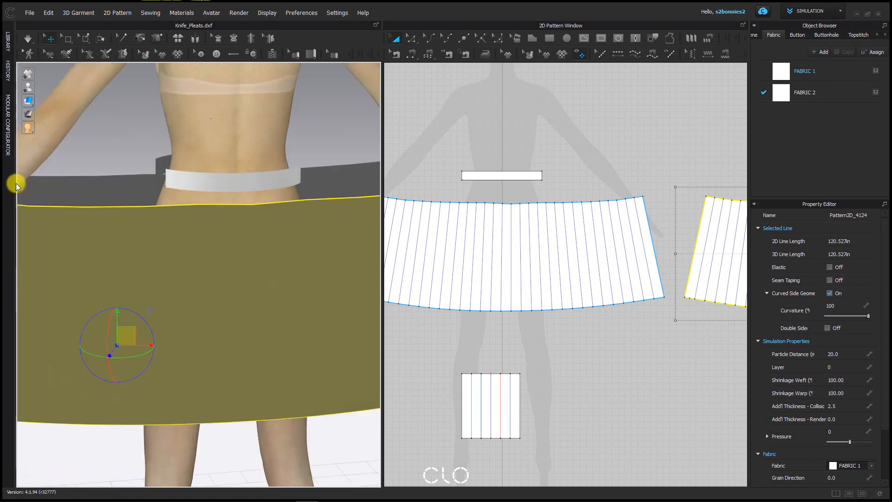
{"action": "middle_click_drag", "start_coordinate": [195, 354], "coordinate": [147, 265]}
{"action": "scroll", "coordinate": [217, 305], "scroll_direction": "down", "scroll_amount": 3}
{"action": "right_click_drag", "start_coordinate": [215, 303], "coordinate": [207, 215]}
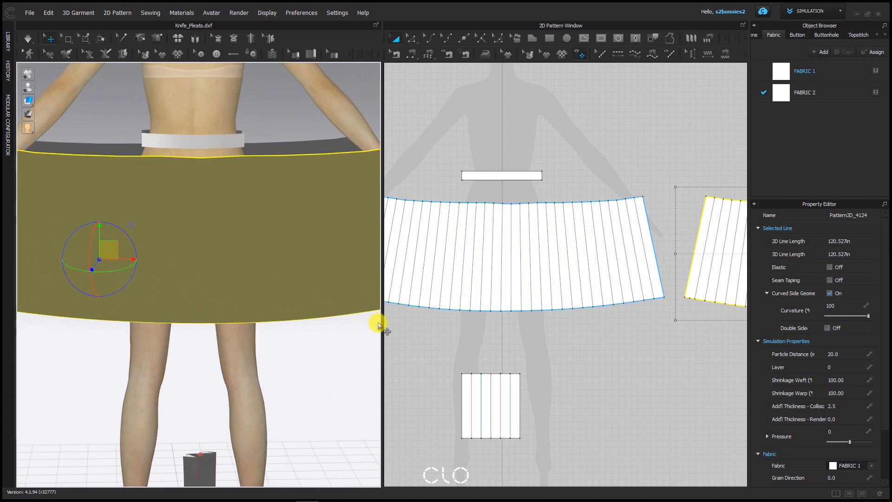
{"action": "scroll", "coordinate": [237, 141], "scroll_direction": "down", "scroll_amount": 3}
{"action": "middle_click_drag", "start_coordinate": [151, 102], "coordinate": [145, 76]}
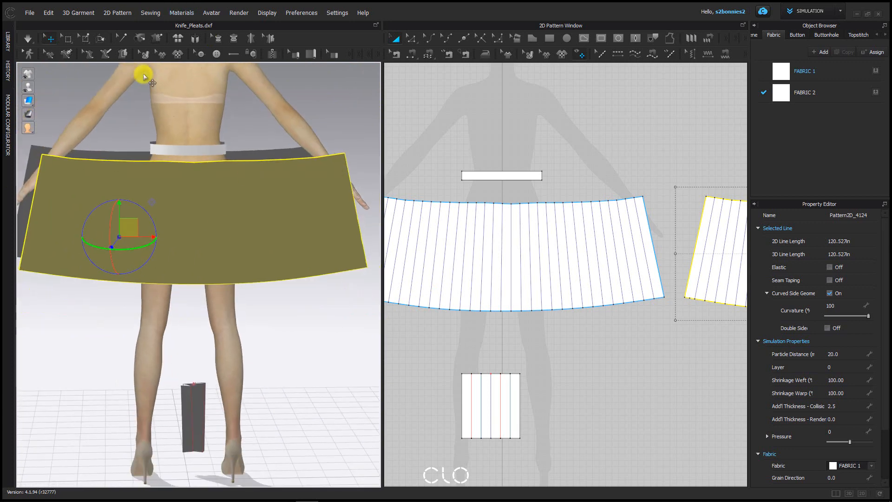
{"action": "middle_click_drag", "start_coordinate": [225, 266], "coordinate": [255, 261]}
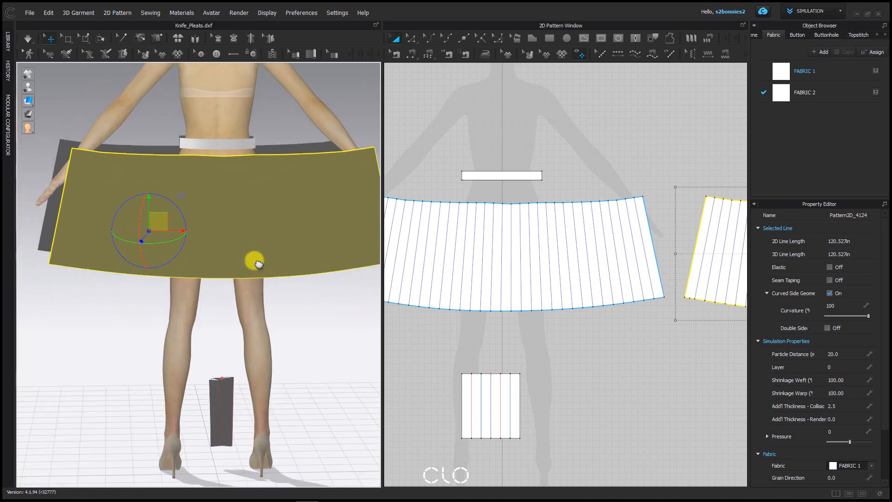
{"action": "right_click_drag", "start_coordinate": [307, 344], "coordinate": [291, 330]}
{"action": "middle_click_drag", "start_coordinate": [291, 284], "coordinate": [207, 327]}
{"action": "right_click_drag", "start_coordinate": [285, 400], "coordinate": [292, 404]}
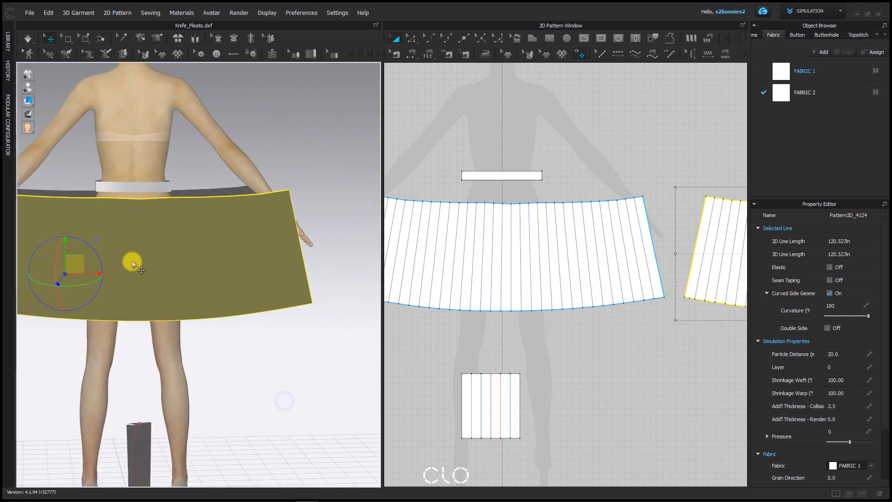
Flip the back skirt panel horizontally in 3D and check its orientation around the avatar
{"action": "right_click", "coordinate": [131, 261]}
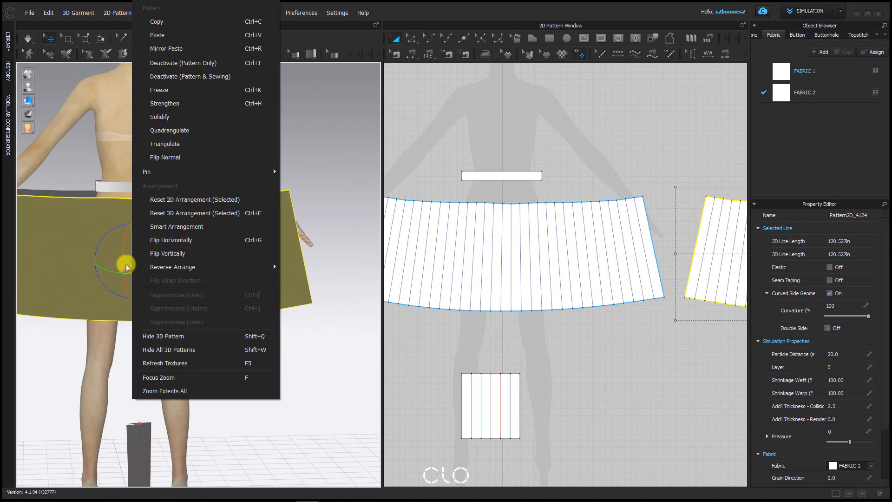
{"action": "left_click", "coordinate": [185, 246]}
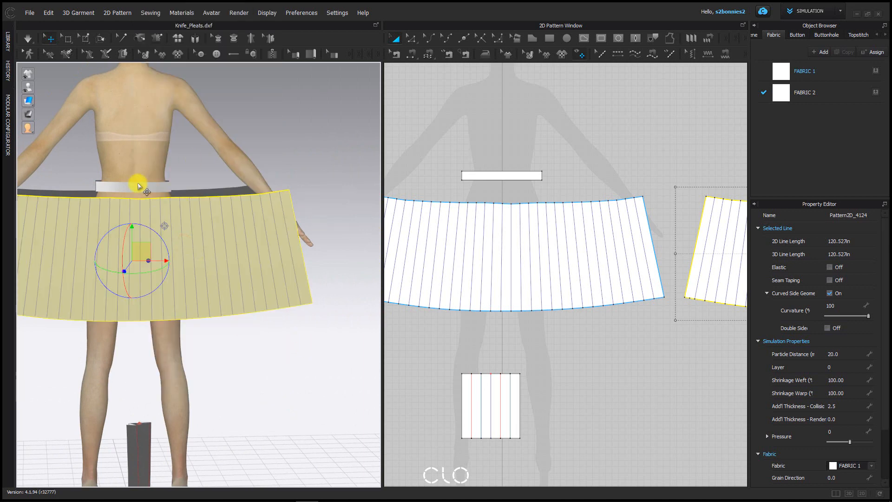
{"action": "left_click", "coordinate": [292, 384]}
{"action": "right_click_drag", "start_coordinate": [292, 384], "coordinate": [193, 243]}
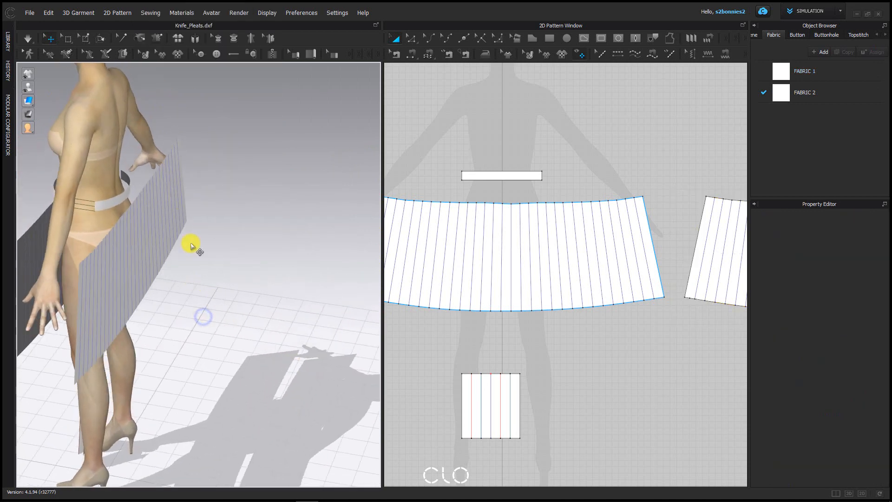
{"action": "right_click_drag", "start_coordinate": [116, 283], "coordinate": [70, 235]}
{"action": "right_click_drag", "start_coordinate": [100, 198], "coordinate": [206, 289]}
{"action": "right_click_drag", "start_coordinate": [350, 299], "coordinate": [32, 302]}
{"action": "left_click", "coordinate": [568, 284]}
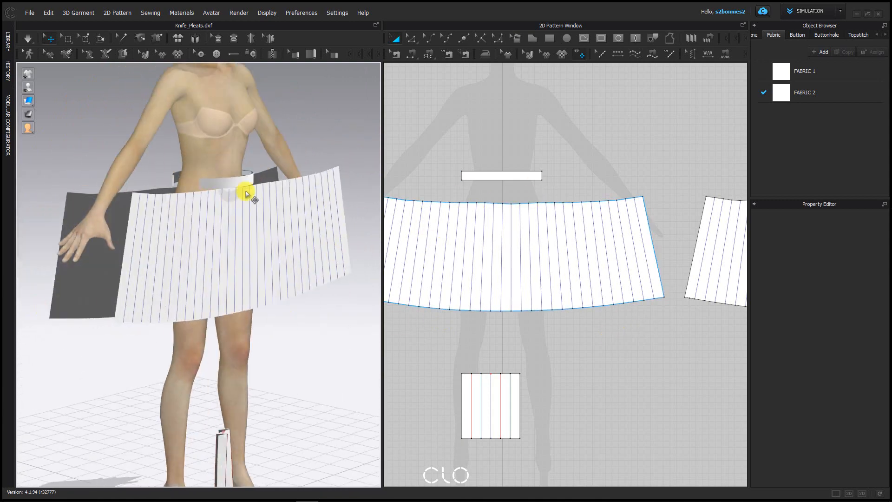
Sew the remaining open side edges of the two waistband pieces together with Segment Sewing
{"action": "scroll", "coordinate": [186, 209], "scroll_direction": "up", "scroll_amount": 5}
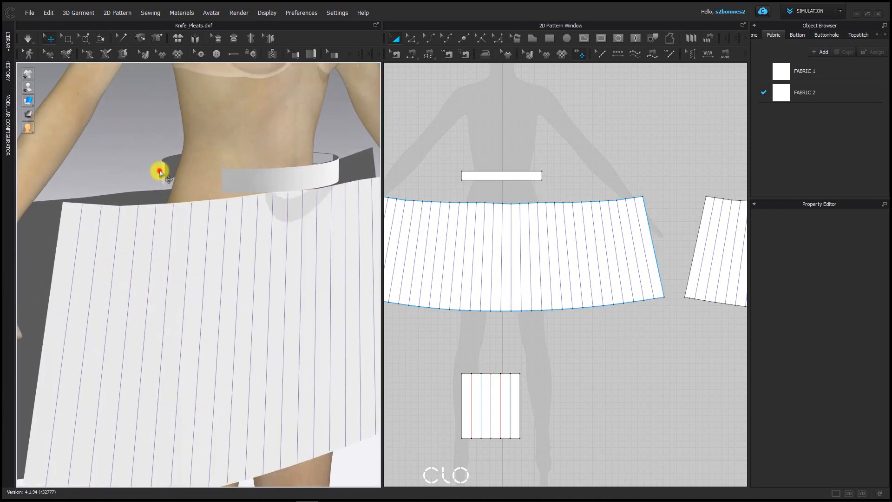
{"action": "left_click", "coordinate": [159, 172]}
{"action": "left_click", "coordinate": [227, 186]}
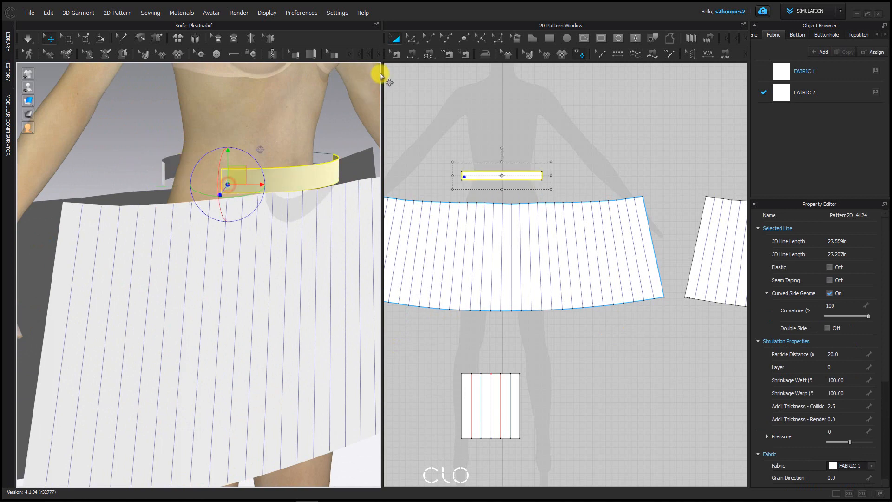
{"action": "left_click", "coordinate": [410, 55]}
{"action": "scroll", "coordinate": [459, 162], "scroll_direction": "up", "scroll_amount": 4}
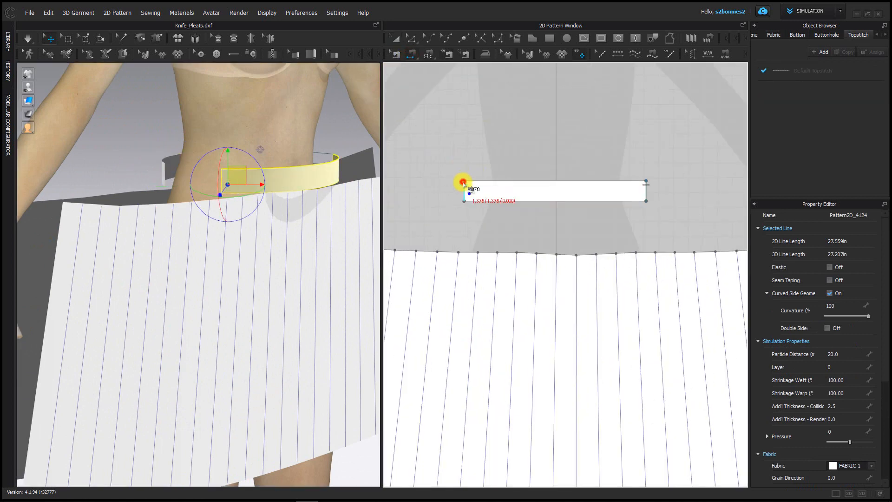
{"action": "scroll", "coordinate": [463, 182], "scroll_direction": "down", "scroll_amount": 4}
{"action": "left_click", "coordinate": [720, 181]}
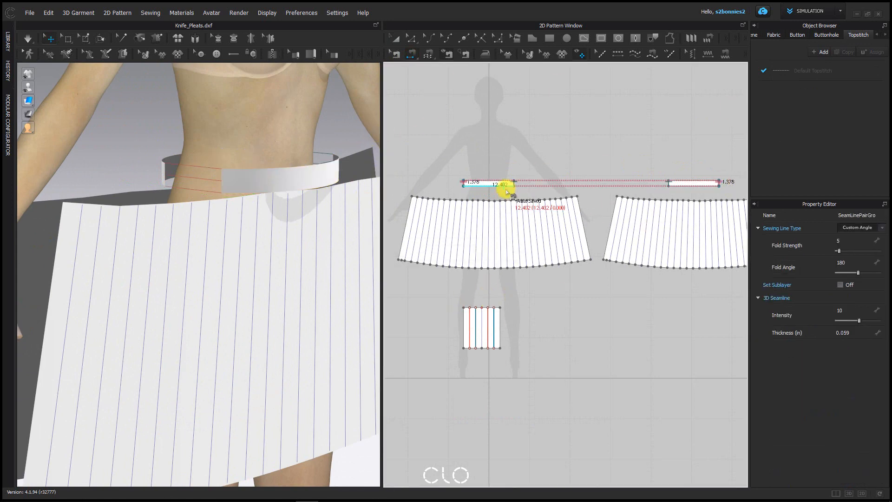
Sew the facing side edges of the front and back skirt panels together with Segment Sewing
{"action": "scroll", "coordinate": [506, 191], "scroll_direction": "up", "scroll_amount": 3}
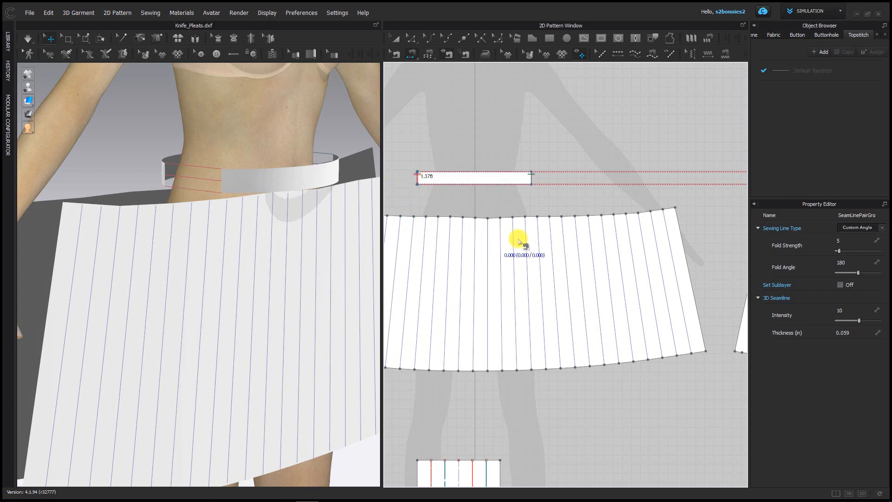
{"action": "scroll", "coordinate": [506, 222], "scroll_direction": "down", "scroll_amount": 4}
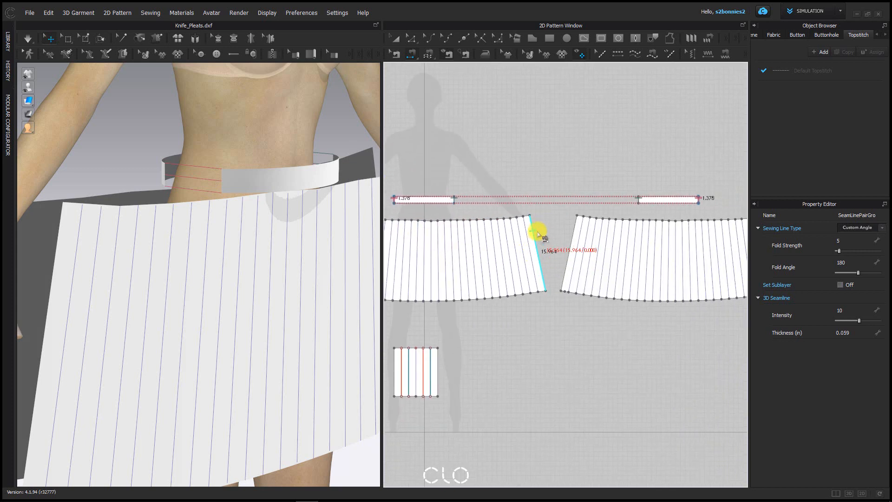
{"action": "left_click", "coordinate": [535, 233]}
{"action": "left_click", "coordinate": [568, 236]}
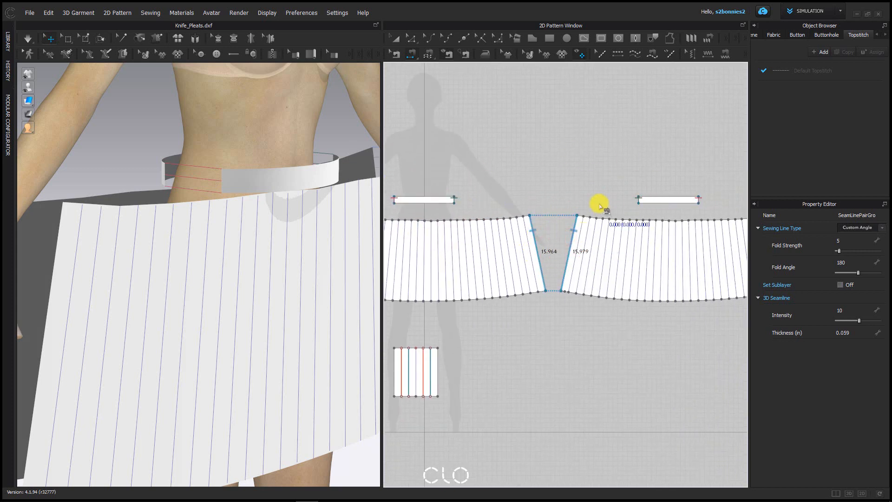
Sew the outer side edges of the front and back skirt panels together with Segment Sewing
{"action": "scroll", "coordinate": [599, 205], "scroll_direction": "down", "scroll_amount": 3}
{"action": "left_click", "coordinate": [483, 215]}
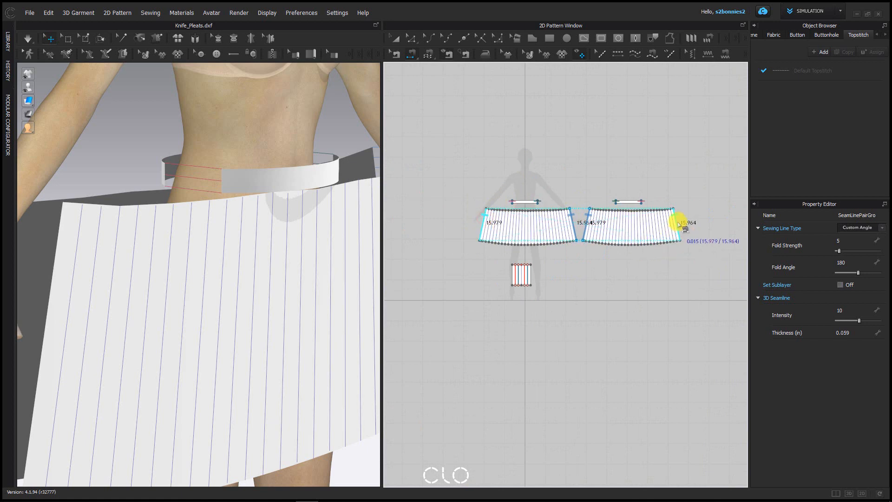
{"action": "left_click", "coordinate": [679, 225]}
Examine the skirt's side seam lines in the 3D view and on both skirt panels in the 2D pattern
{"action": "right_click_drag", "start_coordinate": [248, 308], "coordinate": [274, 248]}
{"action": "scroll", "coordinate": [260, 243], "scroll_direction": "down", "scroll_amount": 3}
{"action": "scroll", "coordinate": [526, 286], "scroll_direction": "up", "scroll_amount": 5}
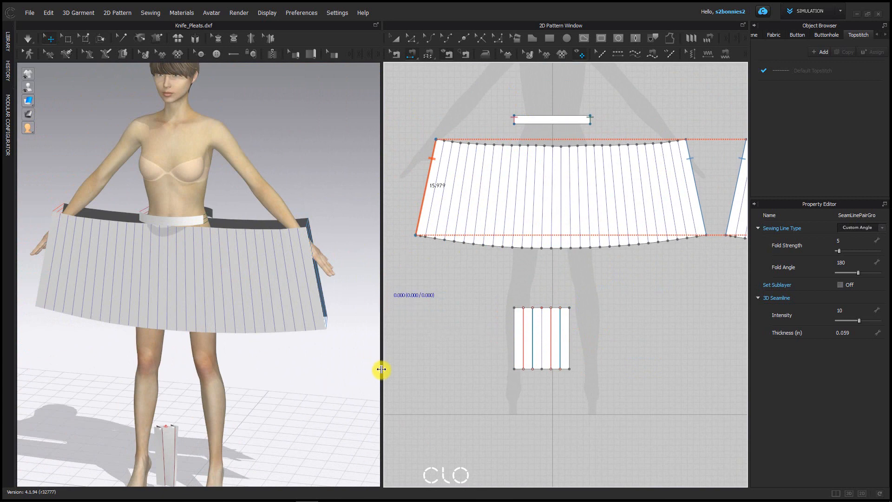
{"action": "scroll", "coordinate": [483, 312], "scroll_direction": "down", "scroll_amount": 3}
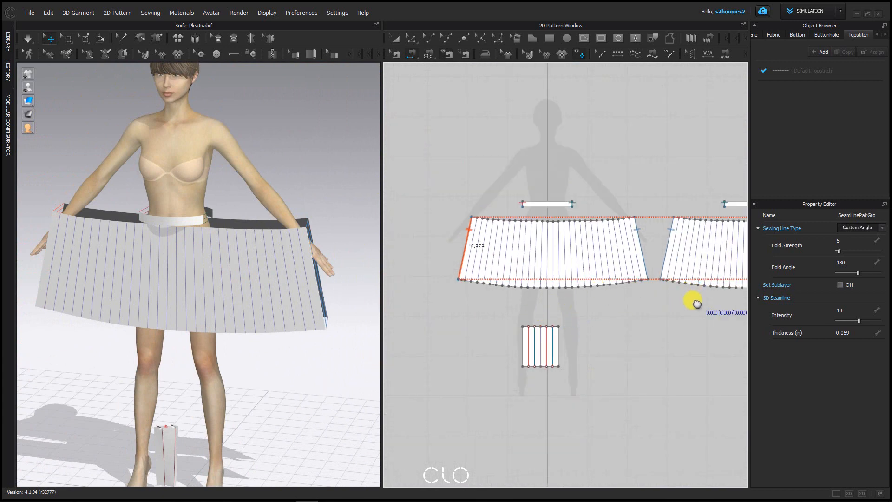
{"action": "middle_click_drag", "start_coordinate": [695, 302], "coordinate": [667, 340]}
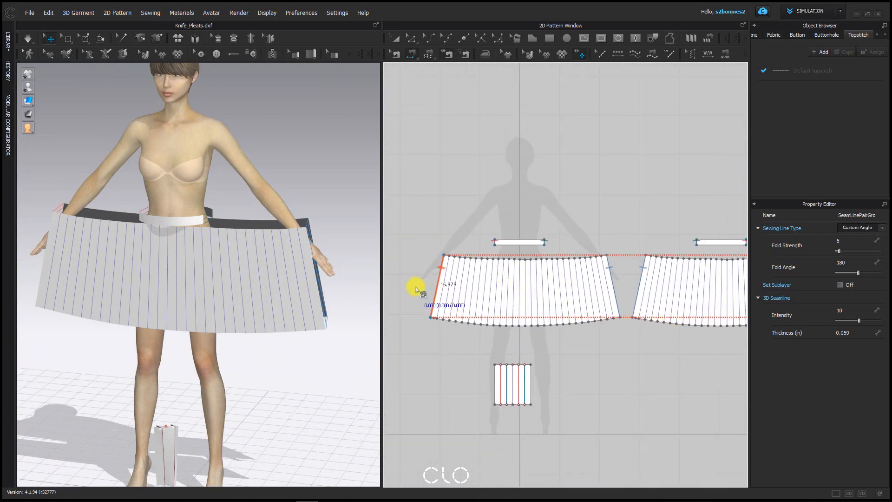
{"action": "left_click", "coordinate": [435, 292]}
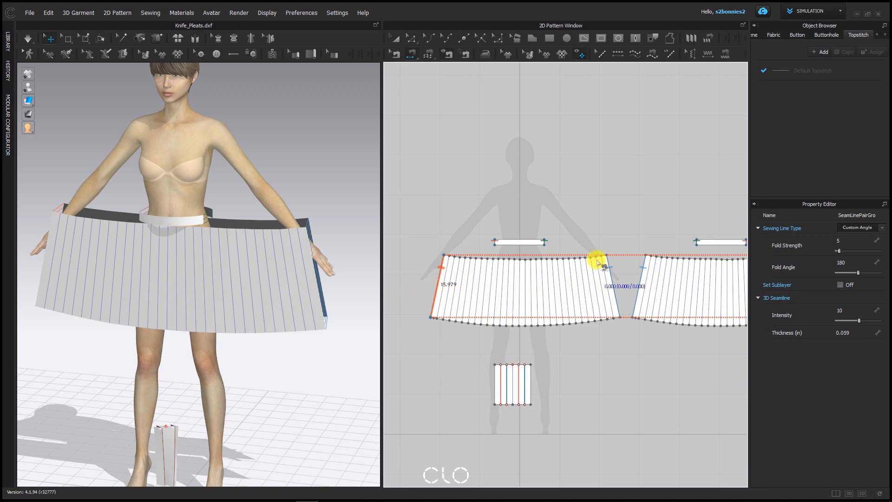
{"action": "middle_click_drag", "start_coordinate": [447, 323], "coordinate": [360, 323]}
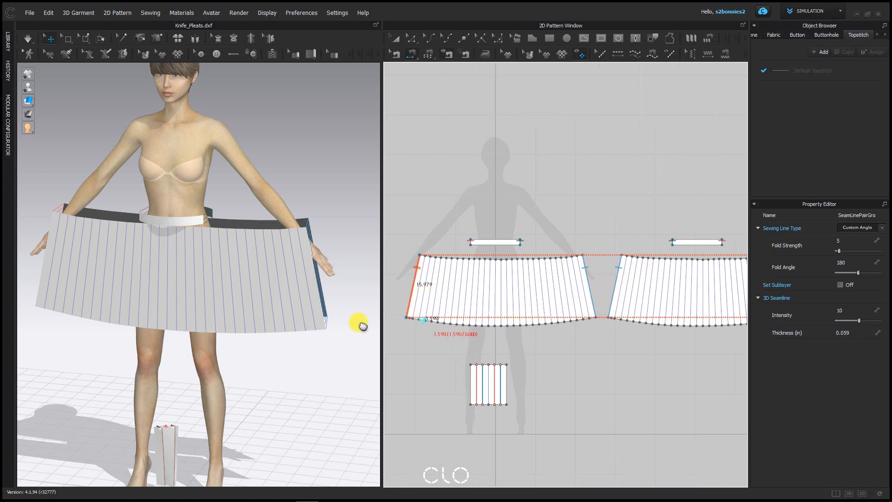
{"action": "scroll", "coordinate": [390, 269], "scroll_direction": "down", "scroll_amount": 3}
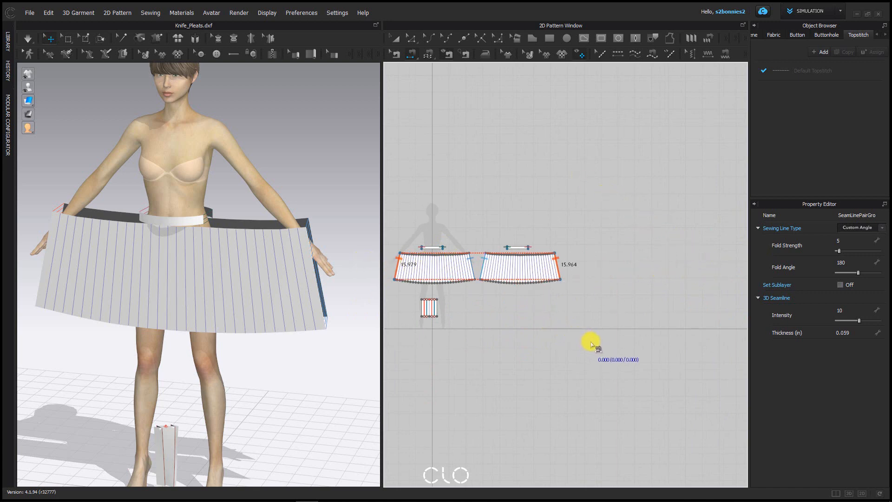
{"action": "scroll", "coordinate": [433, 236], "scroll_direction": "up", "scroll_amount": 5}
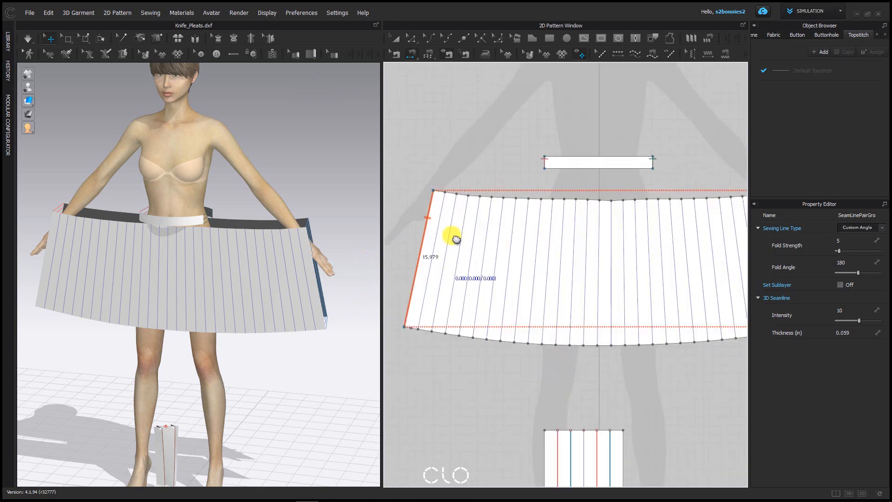
{"action": "middle_click_drag", "start_coordinate": [452, 235], "coordinate": [466, 195]}
{"action": "middle_click_drag", "start_coordinate": [500, 333], "coordinate": [520, 288]}
{"action": "scroll", "coordinate": [286, 421], "scroll_direction": "up", "scroll_amount": 1}
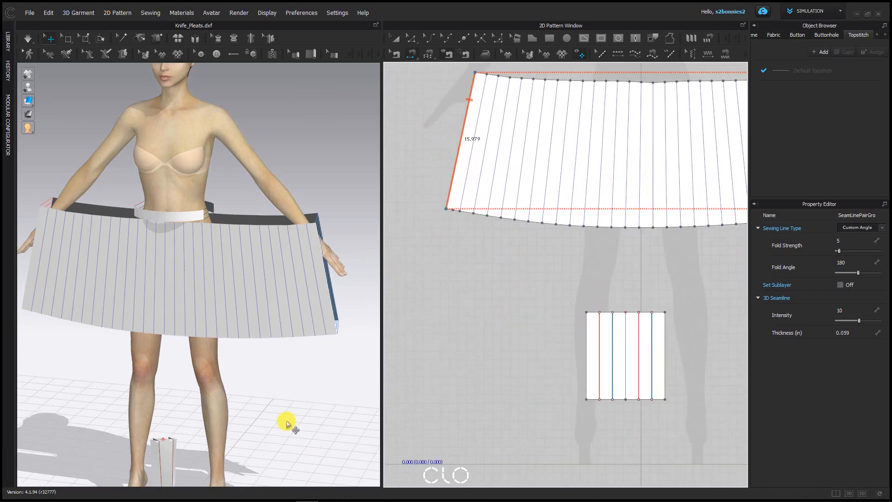
Examine the folded sample piece between the avatar's legs, comparing its pleat folds with the fold lines on its pattern
{"action": "middle_click_drag", "start_coordinate": [292, 451], "coordinate": [335, 265]}
{"action": "mouse_move", "coordinate": [217, 384]}
{"action": "right_mouse_down"}
{"action": "mouse_move", "coordinate": [234, 366]}
{"action": "mouse_move", "coordinate": [209, 355]}
{"action": "right_mouse_up"}
{"action": "scroll", "coordinate": [201, 350], "scroll_direction": "up", "scroll_amount": 5}
{"action": "left_click", "coordinate": [218, 330]}
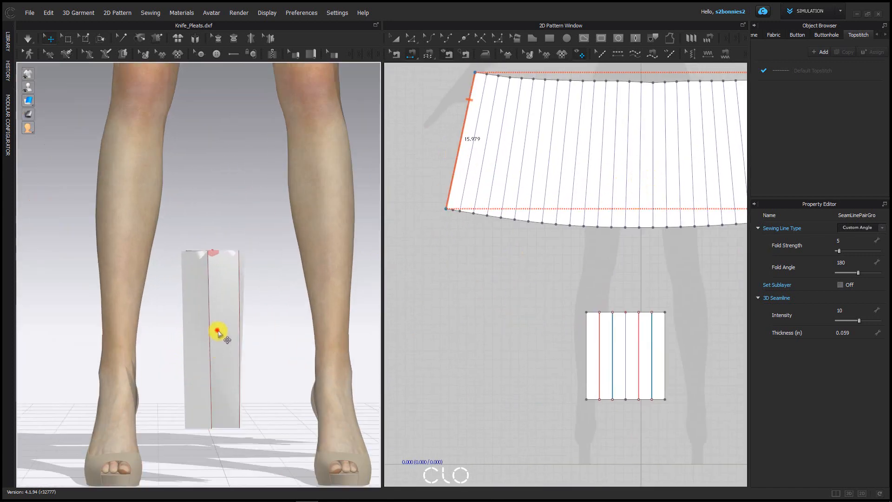
{"action": "scroll", "coordinate": [214, 269], "scroll_direction": "up", "scroll_amount": 4}
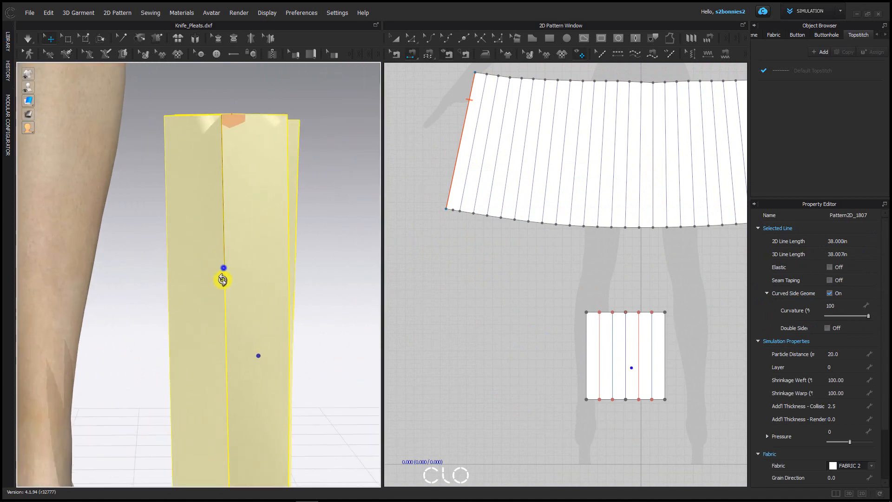
{"action": "right_click_drag", "start_coordinate": [223, 280], "coordinate": [218, 308]}
{"action": "scroll", "coordinate": [225, 242], "scroll_direction": "up", "scroll_amount": 5}
{"action": "middle_click_drag", "start_coordinate": [228, 211], "coordinate": [239, 268]}
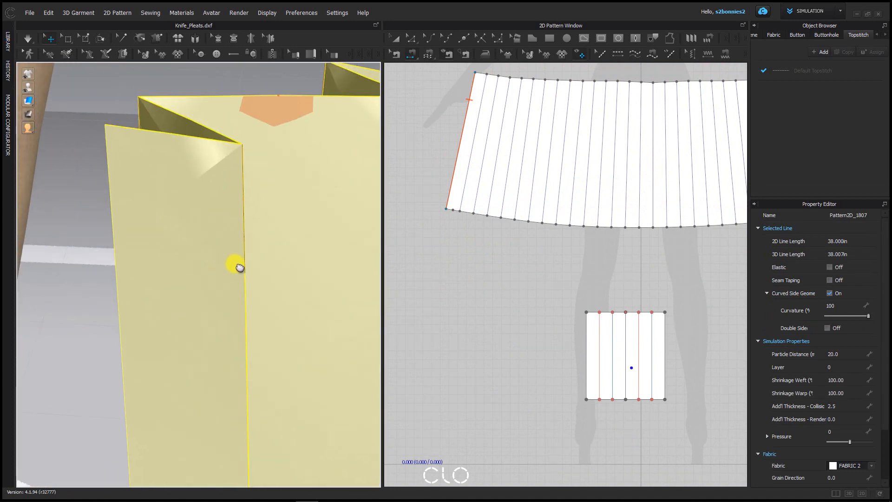
{"action": "scroll", "coordinate": [240, 267], "scroll_direction": "down", "scroll_amount": 4}
{"action": "scroll", "coordinate": [512, 368], "scroll_direction": "up", "scroll_amount": 5}
{"action": "middle_click_drag", "start_coordinate": [601, 364], "coordinate": [457, 375]}
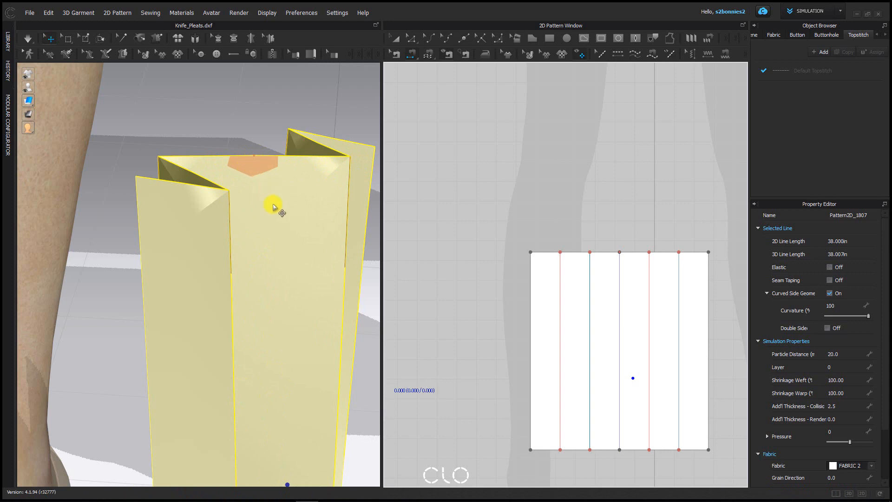
Widen the 2D pattern view and select the first two pleat lines beside the front skirt panel's outer side edge with the Trace tool
{"action": "scroll", "coordinate": [504, 162], "scroll_direction": "down", "scroll_amount": 5}
{"action": "middle_click_drag", "start_coordinate": [545, 140], "coordinate": [578, 258]}
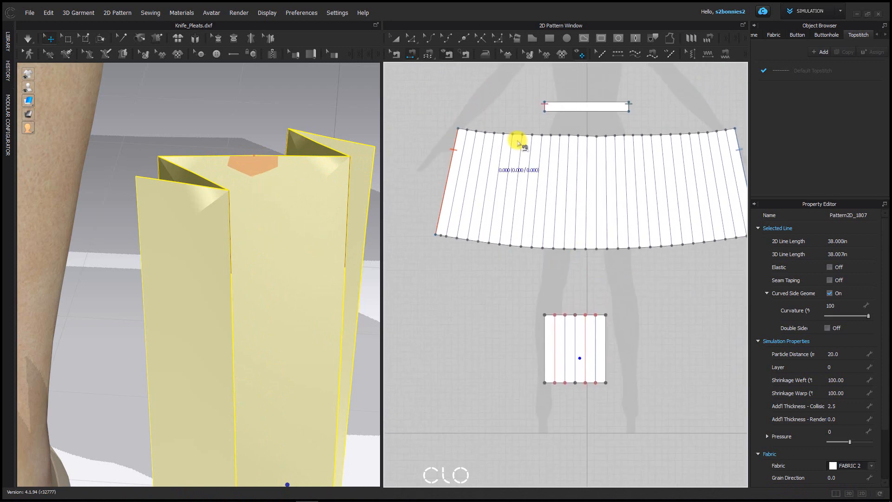
{"action": "middle_click_drag", "start_coordinate": [512, 140], "coordinate": [536, 123]}
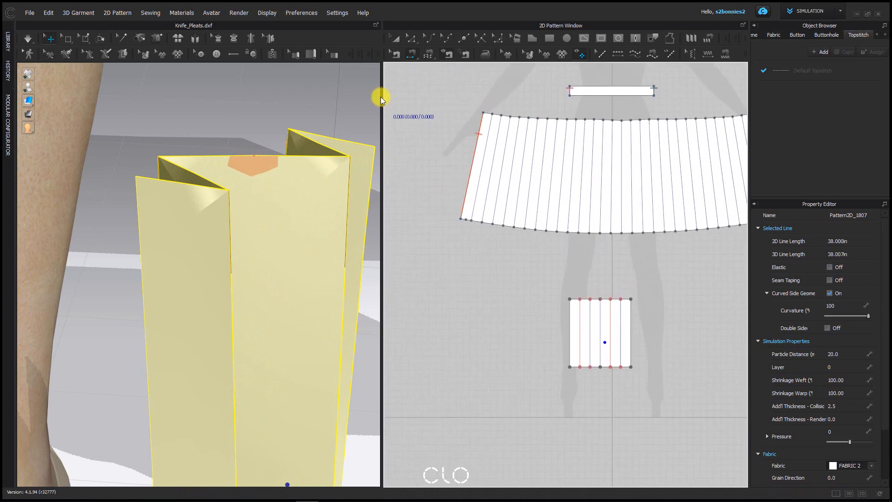
{"action": "left_click_drag", "start_coordinate": [380, 97], "coordinate": [322, 98]}
{"action": "scroll", "coordinate": [512, 150], "scroll_direction": "up", "scroll_amount": 5}
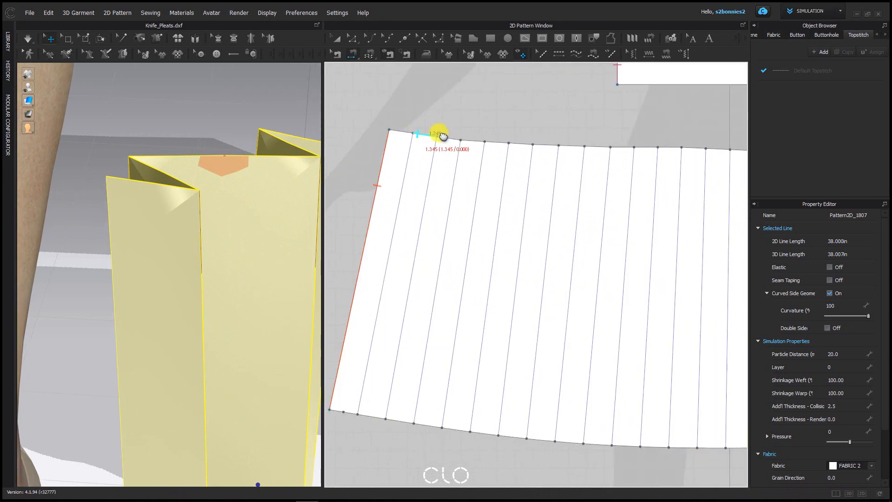
{"action": "scroll", "coordinate": [442, 135], "scroll_direction": "up", "scroll_amount": 2}
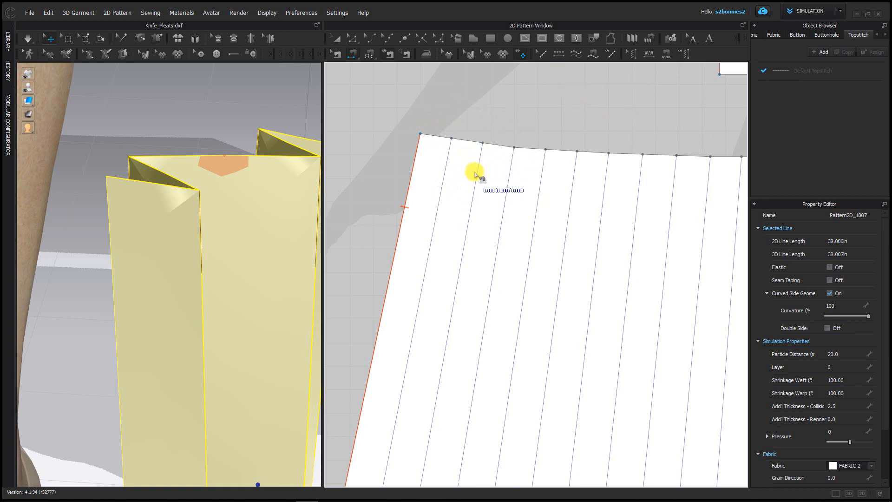
{"action": "left_click", "coordinate": [591, 40]}
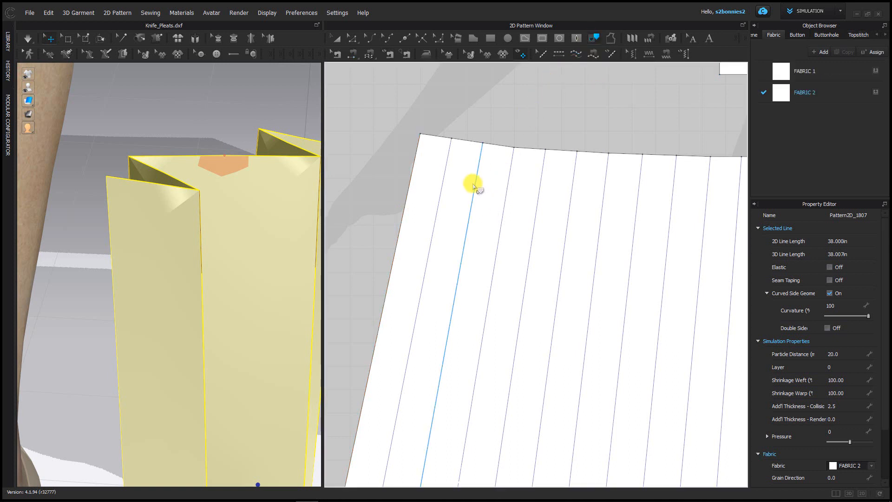
{"action": "left_click", "coordinate": [443, 175]}
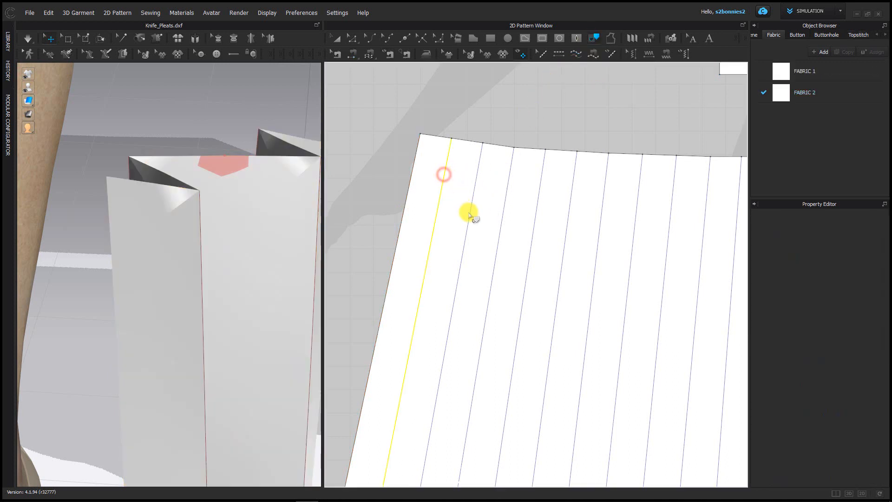
{"action": "left_click", "coordinate": [475, 188]}
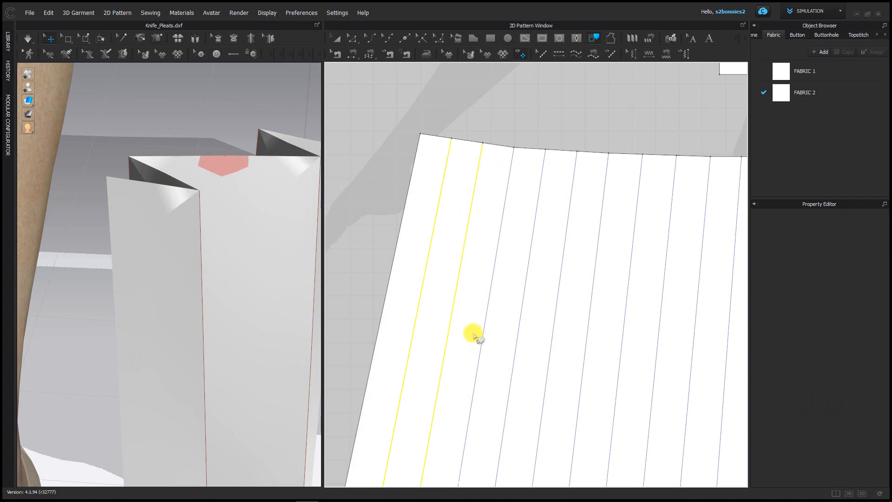
Add the fourth and fifth pleat lines of the front skirt panel to the selection, skipping the third
{"action": "scroll", "coordinate": [474, 335], "scroll_direction": "down", "scroll_amount": 5}
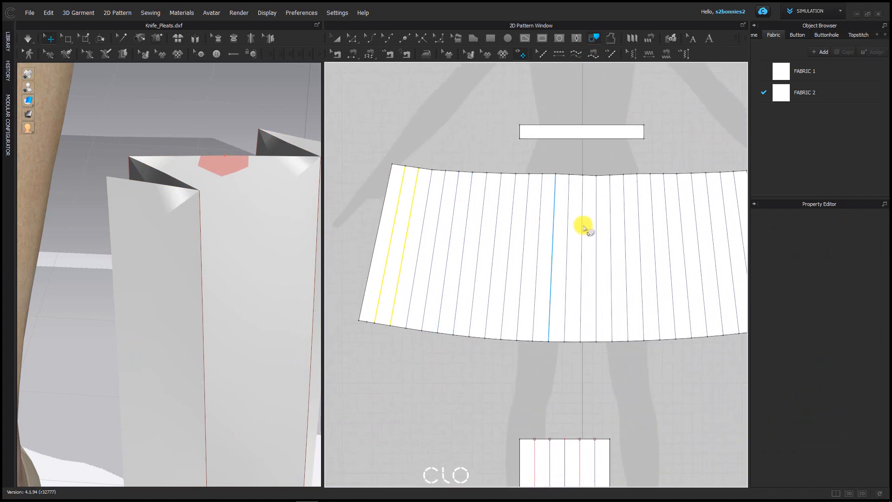
{"action": "middle_click_drag", "start_coordinate": [637, 213], "coordinate": [587, 198]}
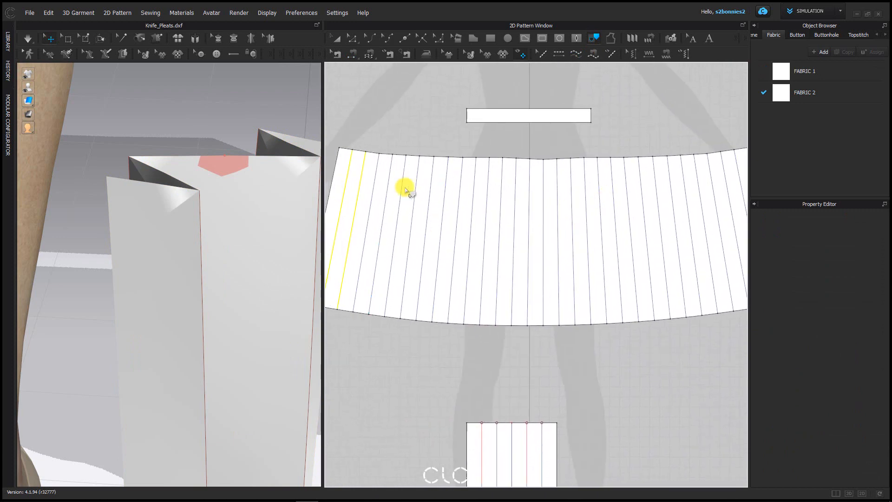
{"action": "middle_click_drag", "start_coordinate": [455, 186], "coordinate": [585, 173]}
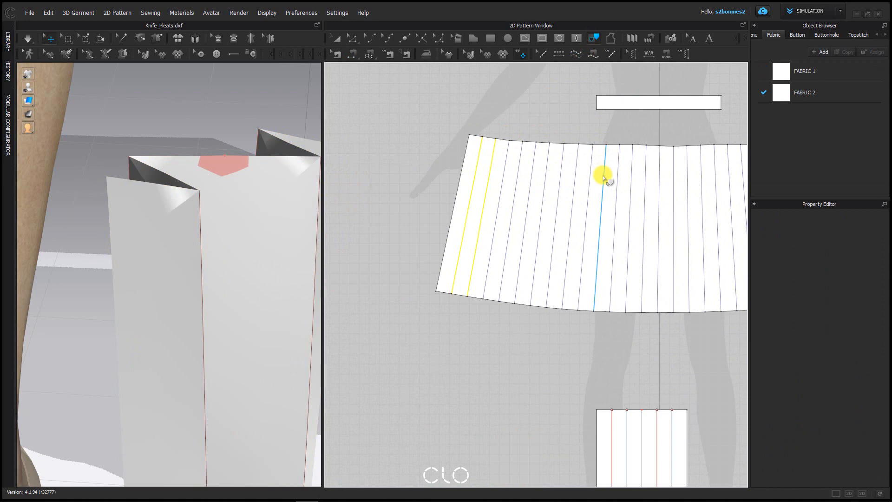
{"action": "scroll", "coordinate": [647, 129], "scroll_direction": "up", "scroll_amount": 6}
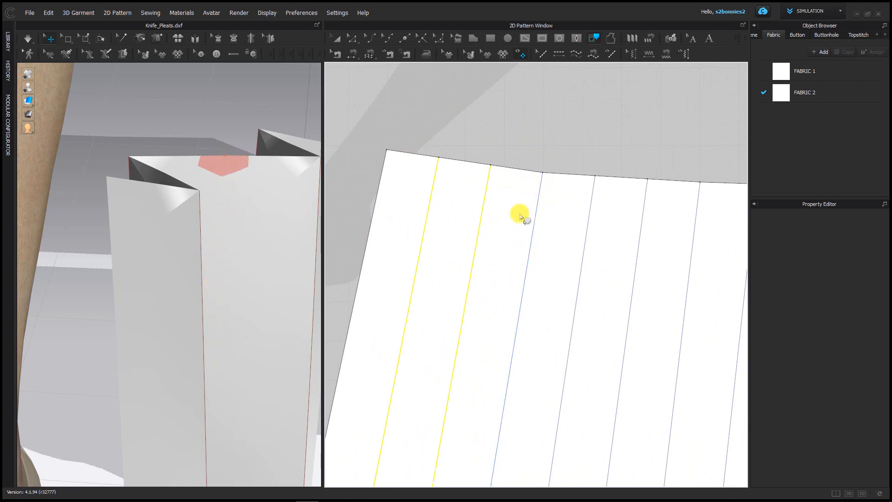
{"action": "middle_click_drag", "start_coordinate": [554, 213], "coordinate": [516, 185]}
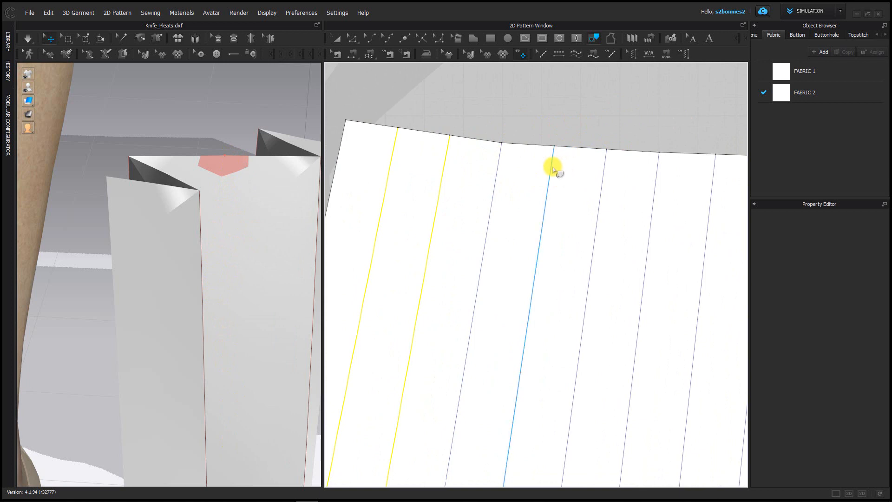
{"action": "left_click", "coordinate": [552, 167], "text": "shift"}
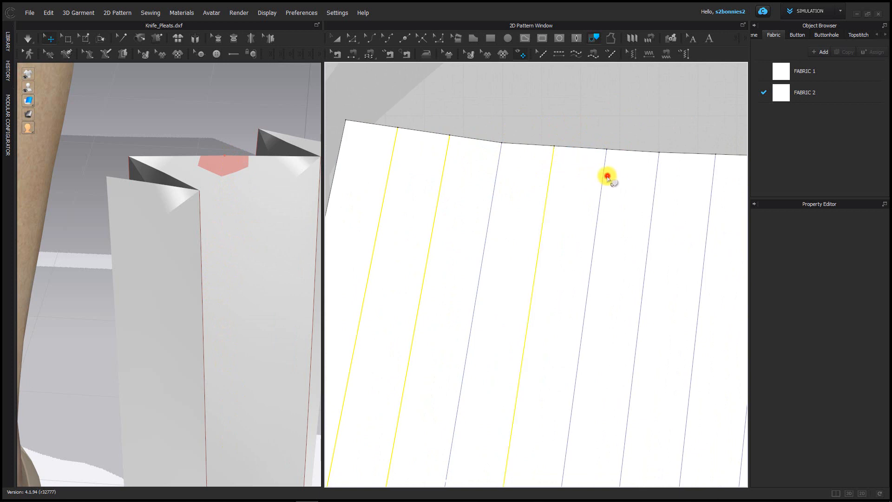
{"action": "left_click", "coordinate": [607, 176], "text": "shift"}
Add the next three pairs of pleat lines up to the front panel's centre line to the selection, skipping every third line
{"action": "scroll", "coordinate": [608, 179], "scroll_direction": "down", "scroll_amount": 4}
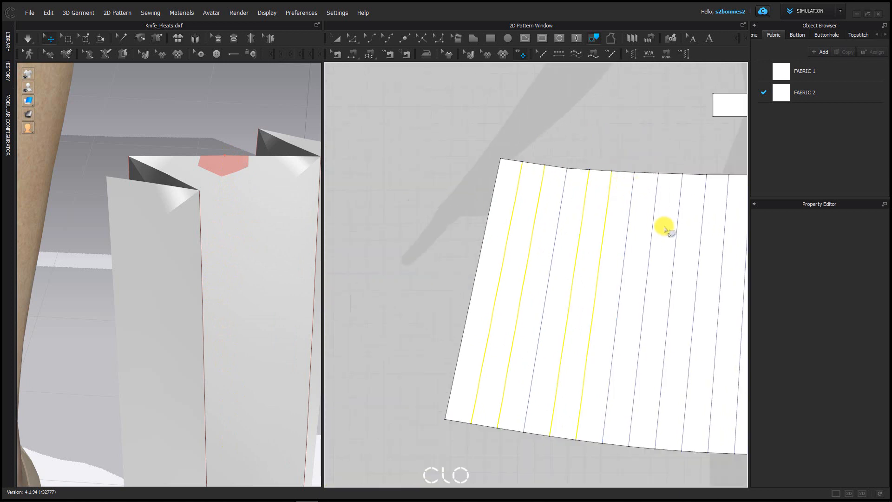
{"action": "middle_click_drag", "start_coordinate": [651, 225], "coordinate": [550, 167]}
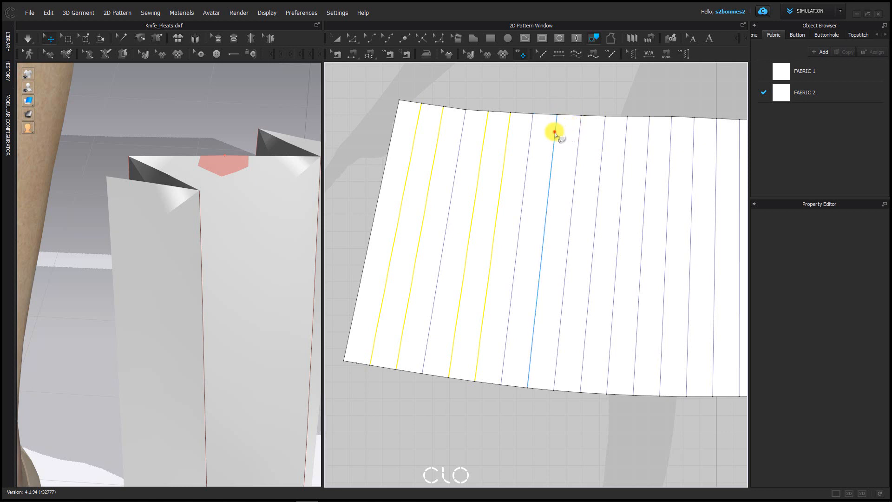
{"action": "left_click", "coordinate": [554, 131], "text": "shift"}
{"action": "left_click", "coordinate": [580, 141], "text": "shift"}
{"action": "middle_click_drag", "start_coordinate": [667, 181], "coordinate": [651, 179]}
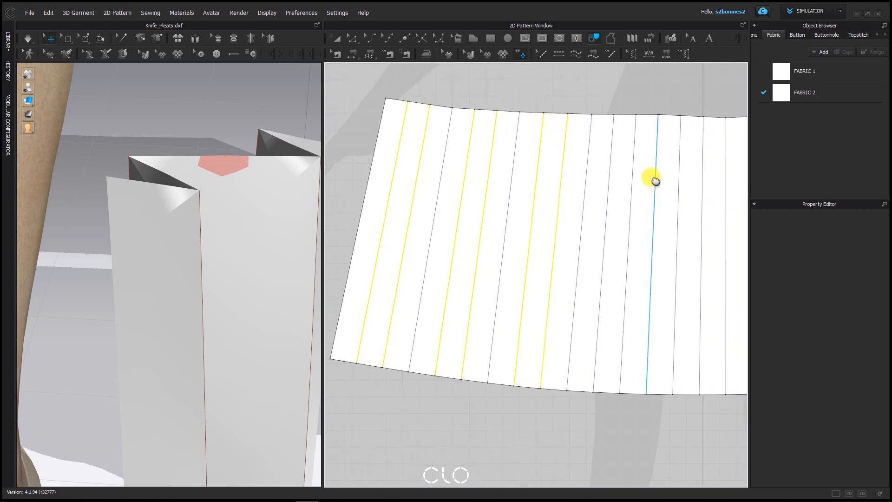
{"action": "left_click", "coordinate": [607, 153], "text": "shift"}
{"action": "left_click", "coordinate": [633, 154], "text": "shift"}
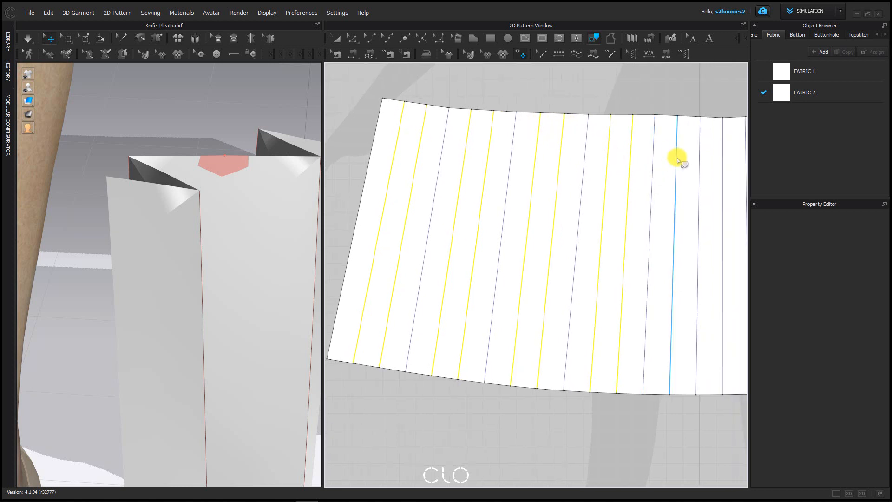
{"action": "left_click", "coordinate": [676, 155], "text": "shift"}
{"action": "left_click", "coordinate": [698, 164], "text": "shift"}
Add the three pairs of pleat lines just past the front panel's centre line to the selection, leaving out every third line
{"action": "middle_click_drag", "start_coordinate": [697, 163], "coordinate": [619, 186]}
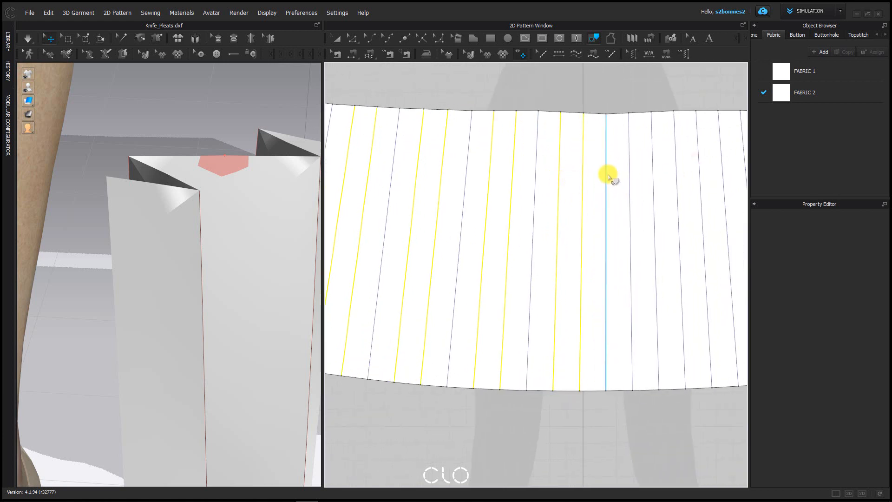
{"action": "left_click", "coordinate": [630, 169], "text": "shift"}
{"action": "left_click", "coordinate": [654, 167], "text": "shift"}
{"action": "middle_click_drag", "start_coordinate": [695, 188], "coordinate": [598, 179]}
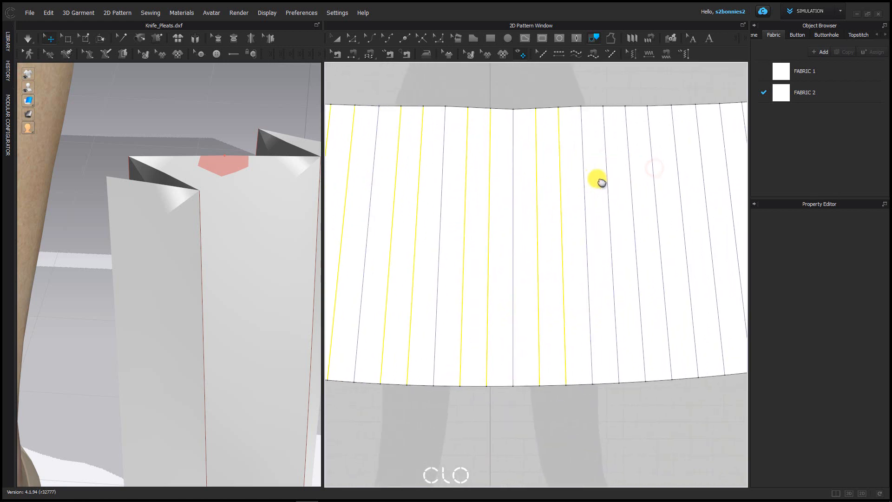
{"action": "left_click", "coordinate": [608, 176], "text": "shift"}
{"action": "left_click", "coordinate": [631, 177], "text": "shift"}
{"action": "left_click", "coordinate": [678, 182], "text": "shift"}
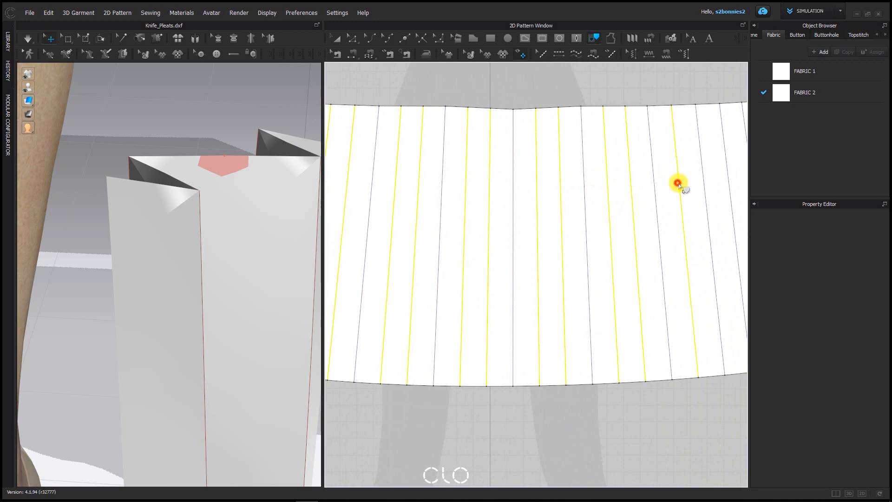
{"action": "left_click", "coordinate": [702, 178], "text": "shift"}
Add the last two pairs of pleat lines before the front panel's far side edge to the selection, skipping the line between them
{"action": "middle_click_drag", "start_coordinate": [657, 158], "coordinate": [547, 147]}
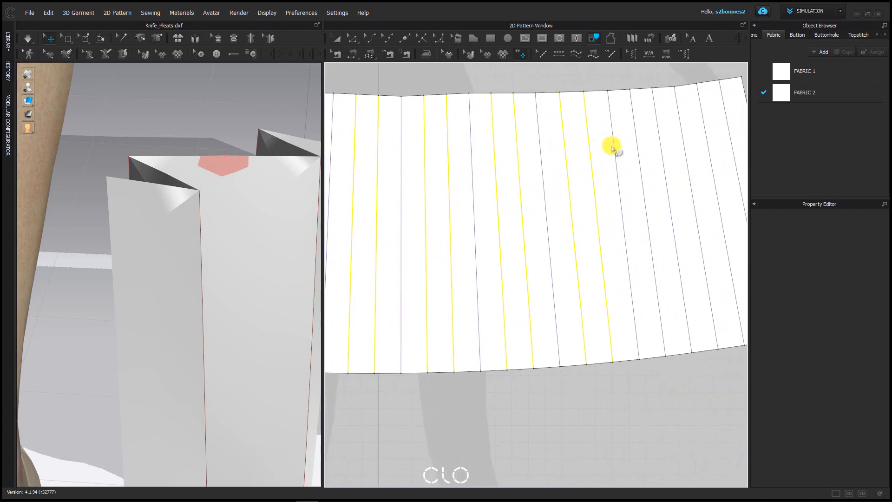
{"action": "left_click", "coordinate": [636, 150], "text": "shift"}
{"action": "left_click", "coordinate": [663, 153], "text": "shift"}
{"action": "left_click", "coordinate": [705, 146], "text": "shift"}
{"action": "left_click", "coordinate": [732, 145], "text": "shift"}
{"action": "scroll", "coordinate": [670, 231], "scroll_direction": "down", "scroll_amount": 4}
{"action": "scroll", "coordinate": [676, 278], "scroll_direction": "up", "scroll_amount": 1}
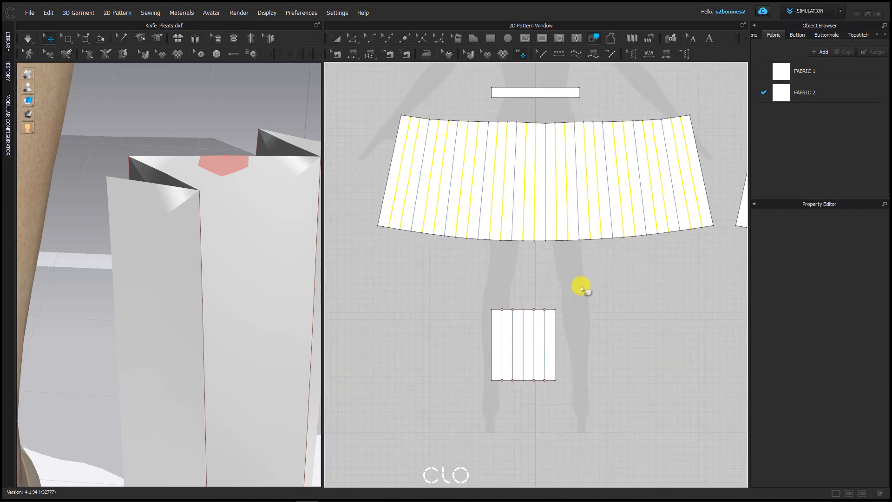
Add the first five pairs of pleat lines on the back skirt panel to the selection, skipping every third line up to the centre
{"action": "middle_click_drag", "start_coordinate": [626, 371], "coordinate": [358, 348]}
{"action": "middle_click_drag", "start_coordinate": [543, 175], "coordinate": [503, 180]}
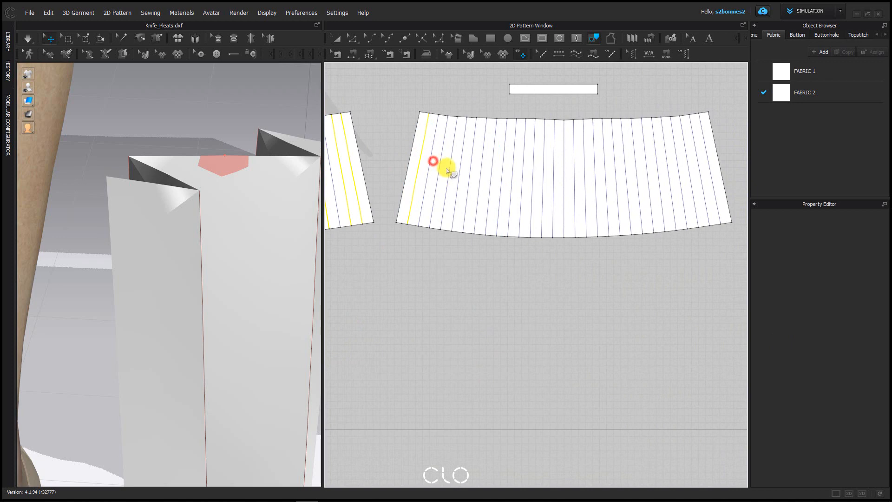
{"action": "left_click", "coordinate": [430, 165], "text": "shift"}
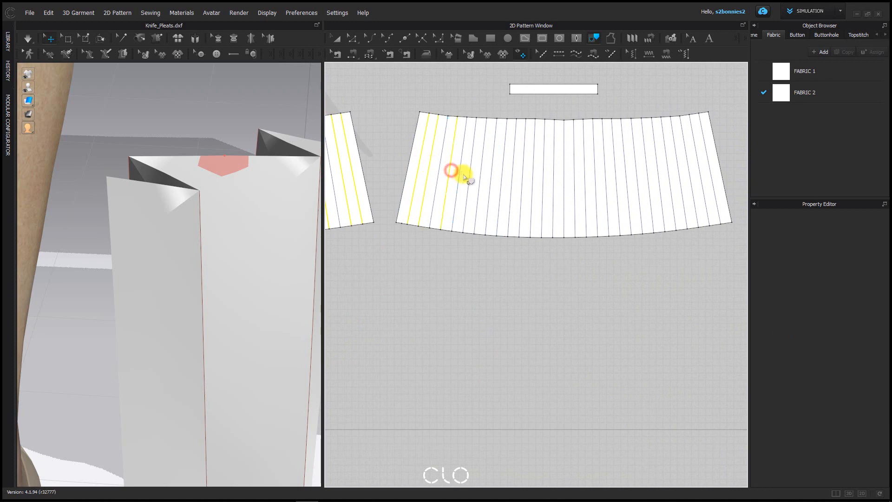
{"action": "left_click", "coordinate": [461, 175], "text": "shift"}
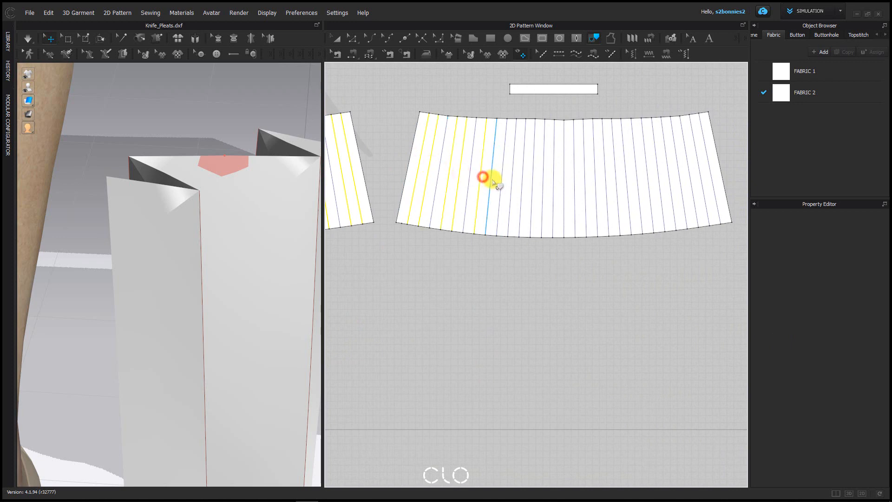
{"action": "left_click", "coordinate": [492, 179], "text": "shift"}
{"action": "left_click", "coordinate": [512, 181], "text": "shift"}
{"action": "left_click", "coordinate": [521, 185], "text": "shift"}
{"action": "left_click", "coordinate": [542, 186], "text": "shift"}
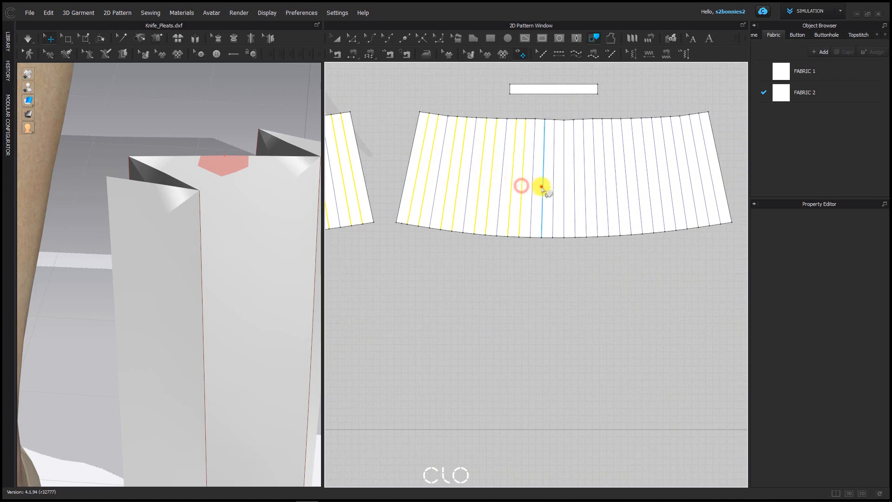
{"action": "left_click", "coordinate": [553, 185], "text": "shift"}
Add the five pairs of pleat lines past the back panel's centre line to the selection and trace all selected lines as internal lines
{"action": "left_click", "coordinate": [574, 190], "text": "shift"}
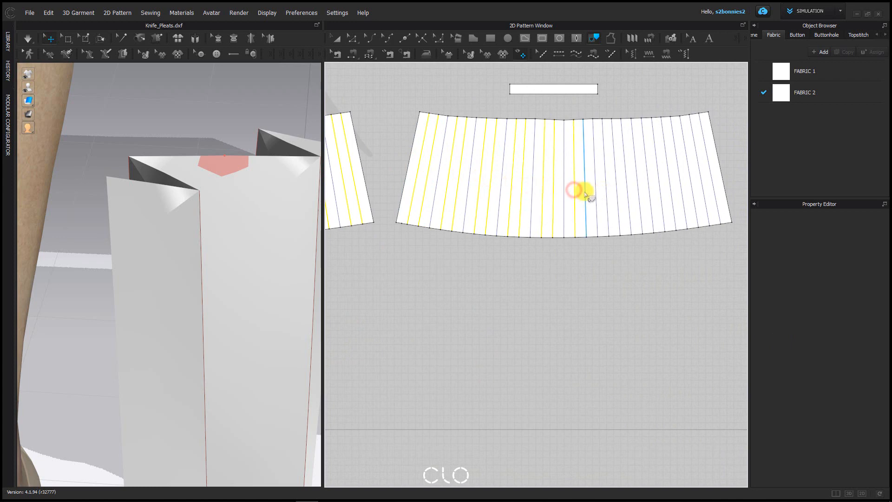
{"action": "left_click", "coordinate": [584, 192], "text": "shift"}
{"action": "left_click", "coordinate": [604, 193], "text": "shift"}
{"action": "left_click", "coordinate": [615, 192], "text": "shift"}
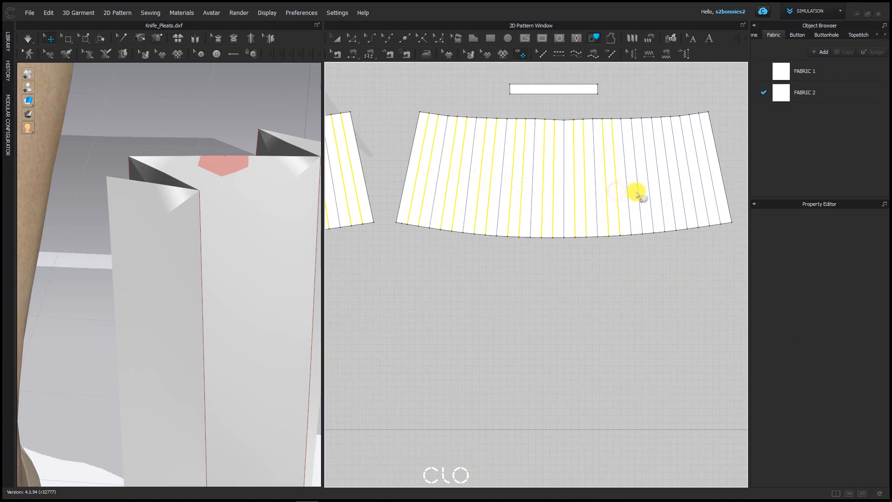
{"action": "left_click", "coordinate": [638, 190], "text": "shift"}
{"action": "left_click", "coordinate": [650, 190], "text": "shift"}
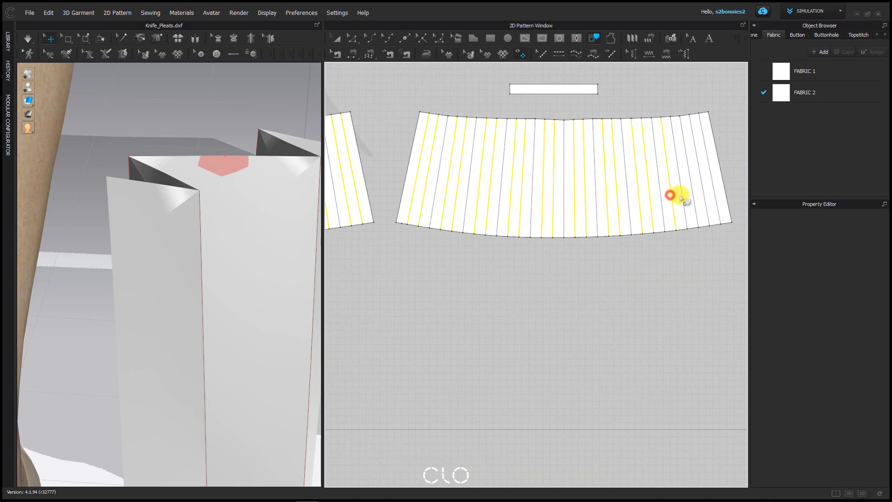
{"action": "left_click", "coordinate": [681, 195], "text": "shift"}
{"action": "left_click", "coordinate": [703, 196], "text": "shift"}
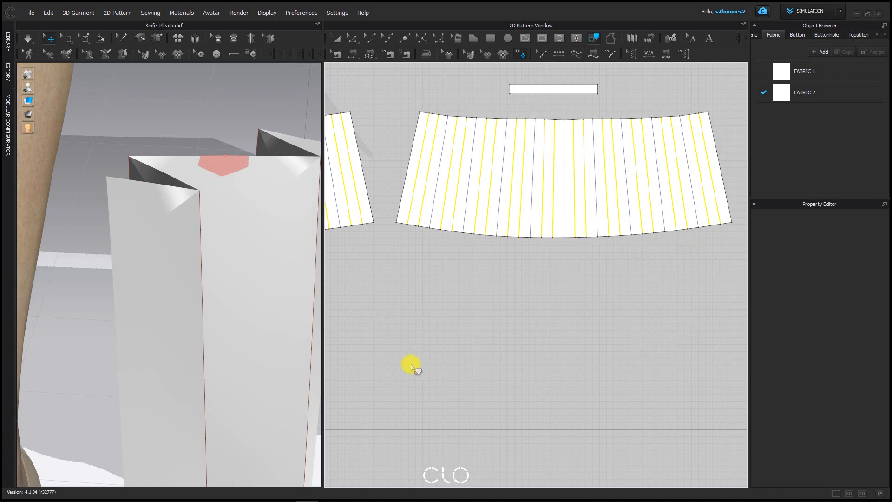
{"action": "key", "text": "Return"}
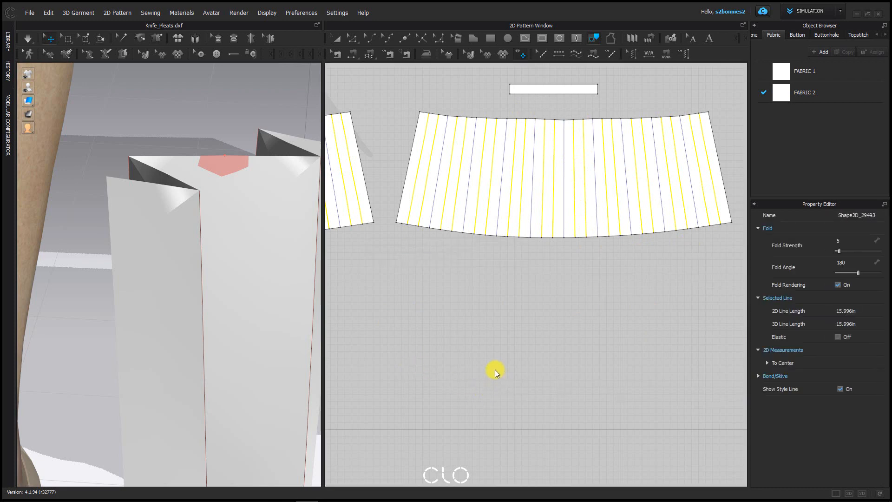
{"action": "left_click", "coordinate": [485, 363]}
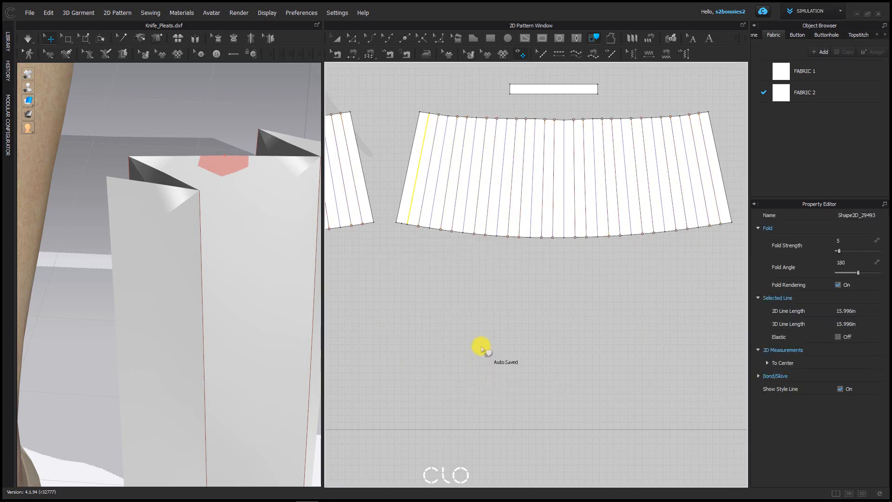
Examine the traced pleat lines on the skirt panels and the folded pleat sample in the 3D view
{"action": "scroll", "coordinate": [490, 339], "scroll_direction": "down", "scroll_amount": 4}
{"action": "middle_click_drag", "start_coordinate": [434, 293], "coordinate": [590, 226]}
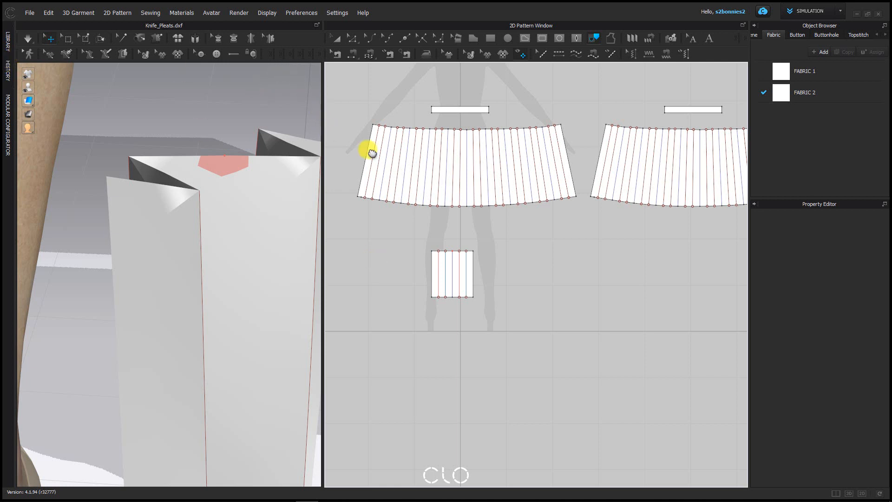
{"action": "middle_click_drag", "start_coordinate": [370, 151], "coordinate": [490, 204]}
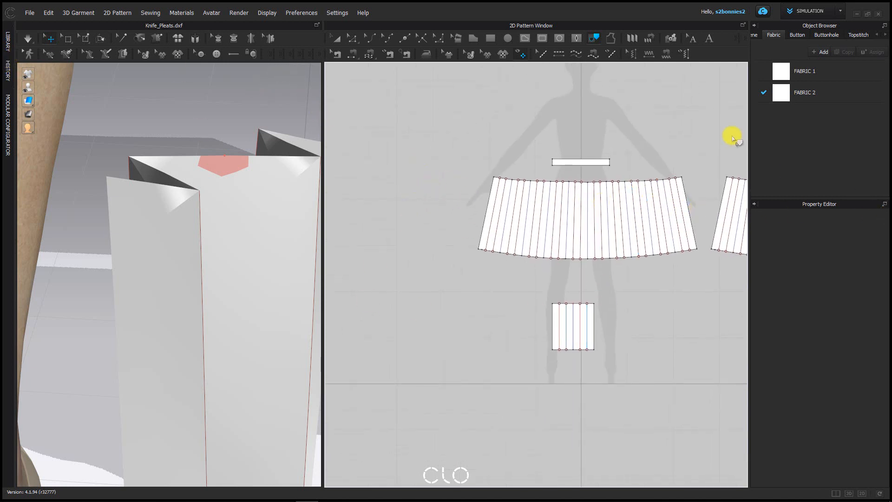
{"action": "scroll", "coordinate": [512, 382], "scroll_direction": "up", "scroll_amount": 2}
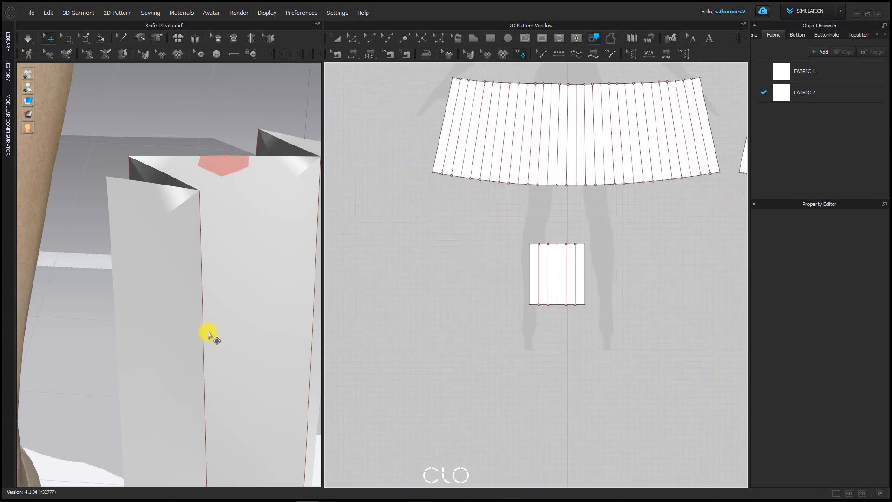
{"action": "middle_click_drag", "start_coordinate": [206, 323], "coordinate": [103, 242]}
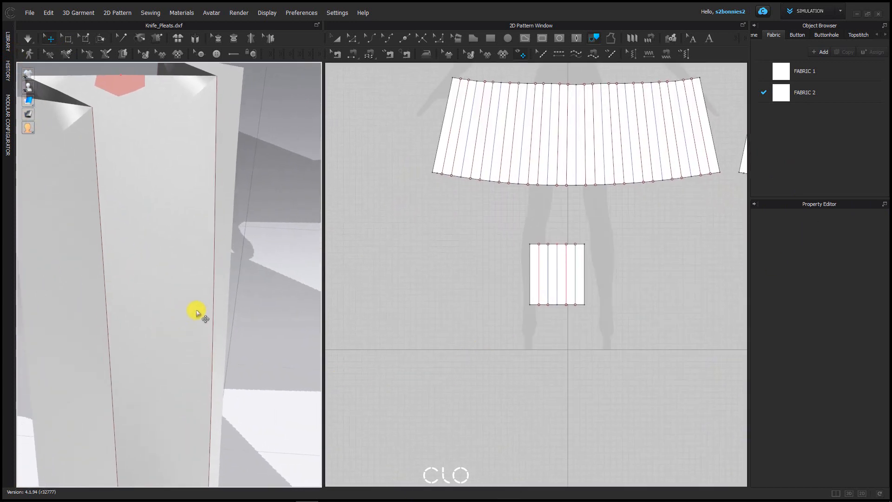
{"action": "right_click_drag", "start_coordinate": [197, 310], "coordinate": [187, 267]}
{"action": "middle_click_drag", "start_coordinate": [173, 182], "coordinate": [246, 296]}
{"action": "scroll", "coordinate": [220, 281], "scroll_direction": "down", "scroll_amount": 1}
{"action": "scroll", "coordinate": [171, 314], "scroll_direction": "up", "scroll_amount": 2}
{"action": "scroll", "coordinate": [99, 279], "scroll_direction": "up", "scroll_amount": 2}
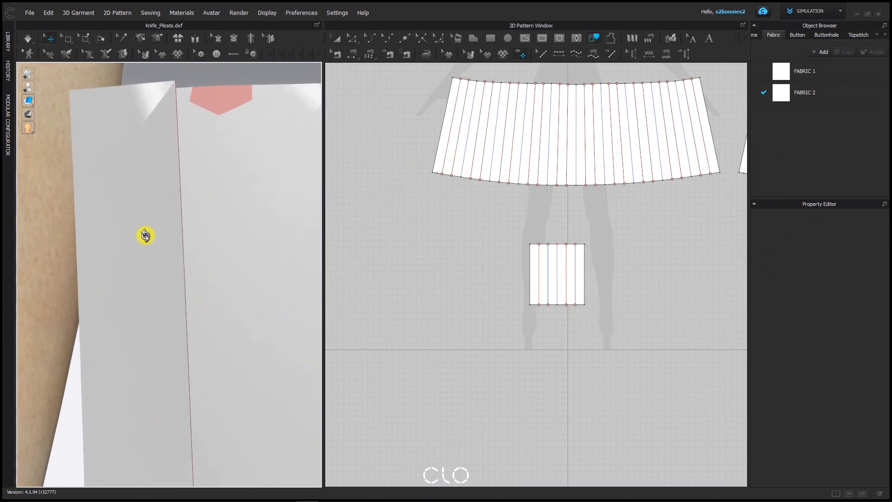
{"action": "right_click_drag", "start_coordinate": [145, 236], "coordinate": [147, 249]}
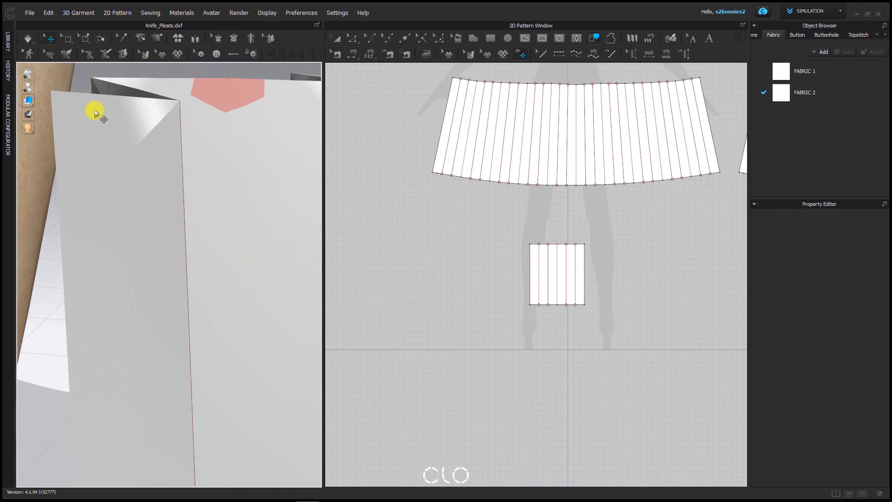
{"action": "scroll", "coordinate": [119, 180], "scroll_direction": "down", "scroll_amount": 2}
{"action": "middle_click_drag", "start_coordinate": [119, 180], "coordinate": [8, 214]}
{"action": "scroll", "coordinate": [428, 161], "scroll_direction": "up", "scroll_amount": 5}
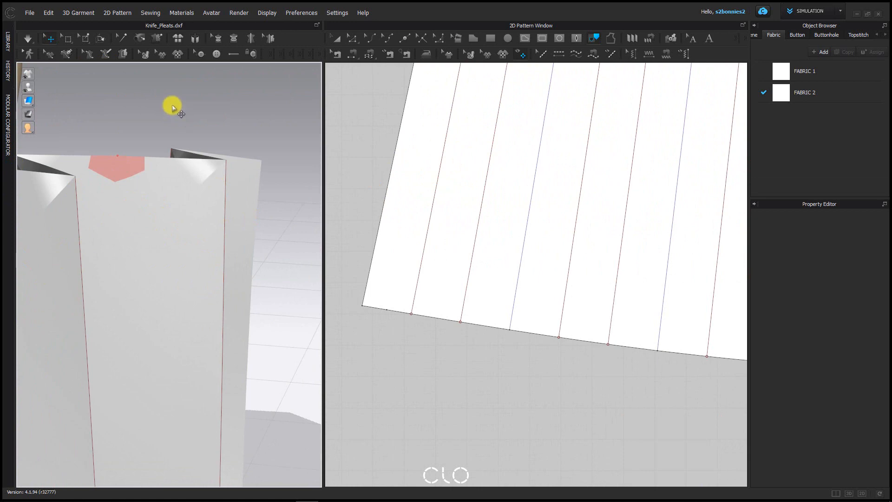
{"action": "scroll", "coordinate": [508, 202], "scroll_direction": "down", "scroll_amount": 2}
{"action": "scroll", "coordinate": [534, 236], "scroll_direction": "down", "scroll_amount": 5}
{"action": "middle_click_drag", "start_coordinate": [548, 330], "coordinate": [375, 289]}
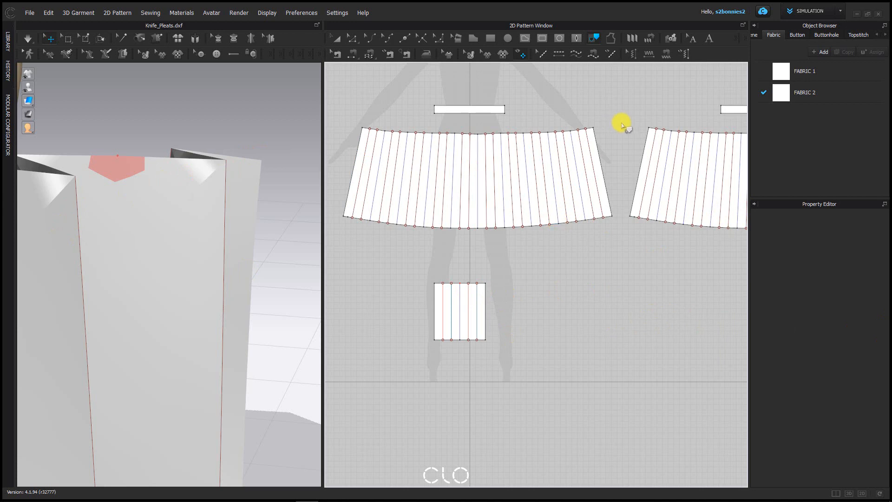
{"action": "middle_click_drag", "start_coordinate": [651, 92], "coordinate": [648, 105]}
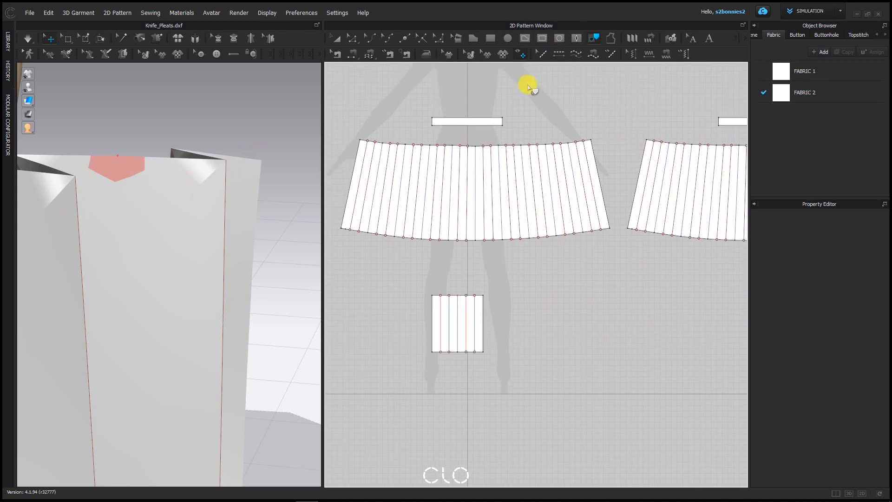
{"action": "middle_click_drag", "start_coordinate": [583, 86], "coordinate": [586, 88]}
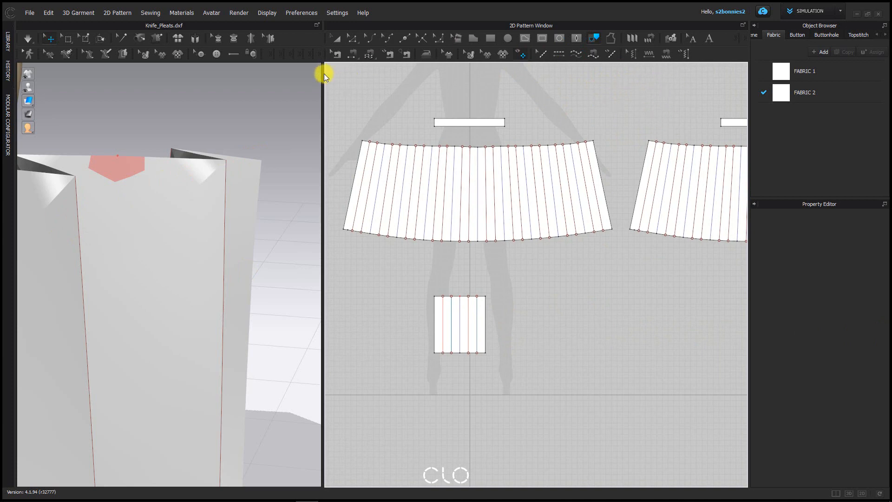
Widen the 2D pattern window and draw a Pleats Fold line across the whole front skirt panel, from its left side past its right side
{"action": "left_click_drag", "start_coordinate": [322, 74], "coordinate": [243, 82]}
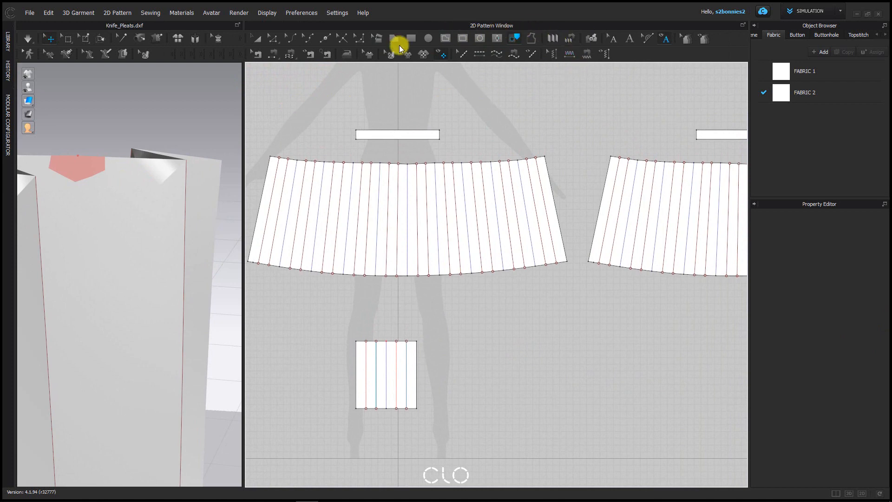
{"action": "left_click", "coordinate": [516, 41]}
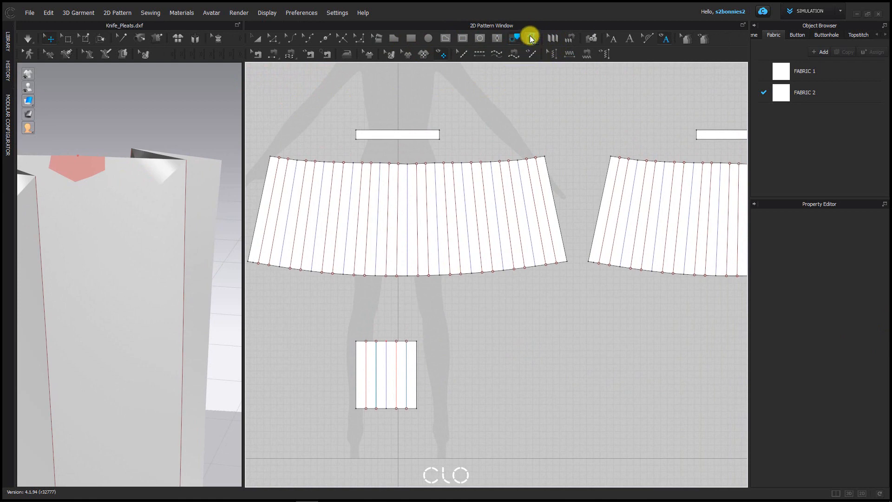
{"action": "left_click", "coordinate": [555, 39]}
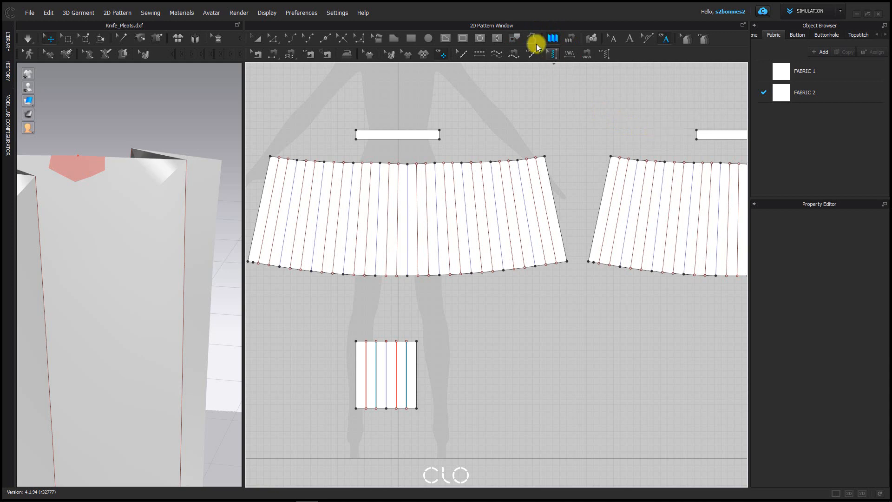
{"action": "scroll", "coordinate": [486, 69], "scroll_direction": "down", "scroll_amount": 1}
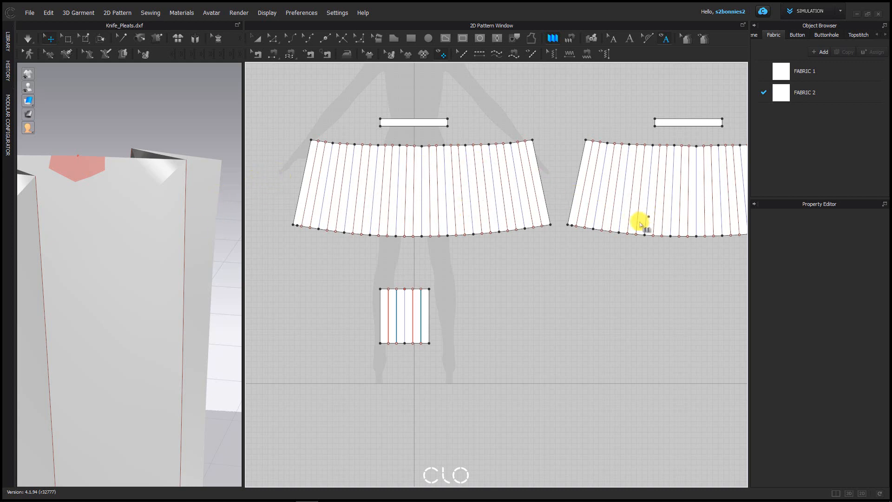
{"action": "middle_click_drag", "start_coordinate": [502, 340], "coordinate": [527, 429]}
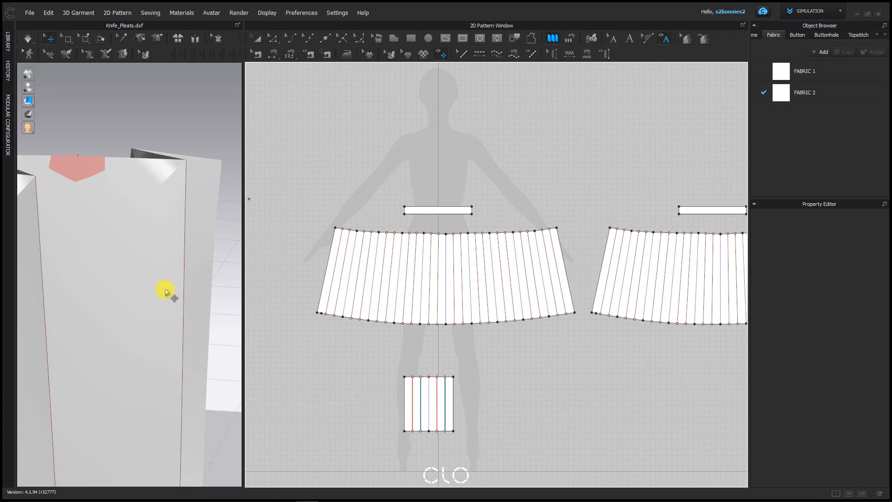
{"action": "scroll", "coordinate": [362, 290], "scroll_direction": "up", "scroll_amount": 3}
{"action": "middle_click_drag", "start_coordinate": [322, 354], "coordinate": [288, 346]}
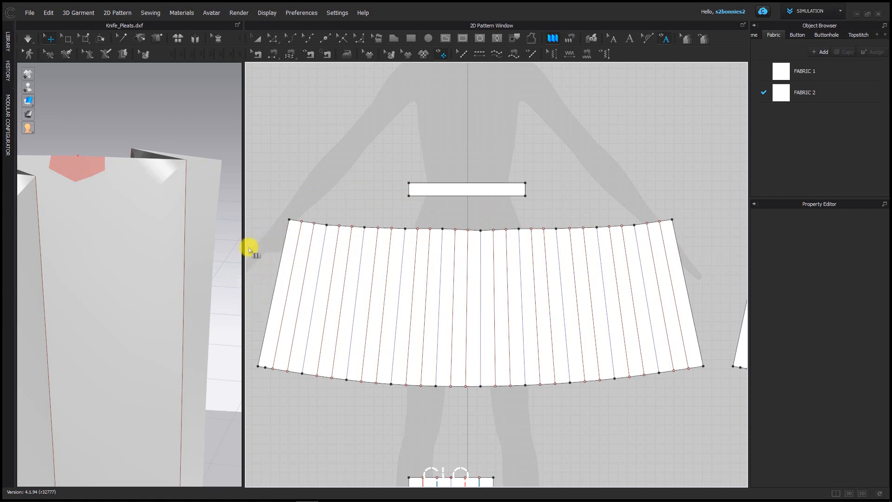
{"action": "right_click_drag", "start_coordinate": [246, 247], "coordinate": [325, 251]}
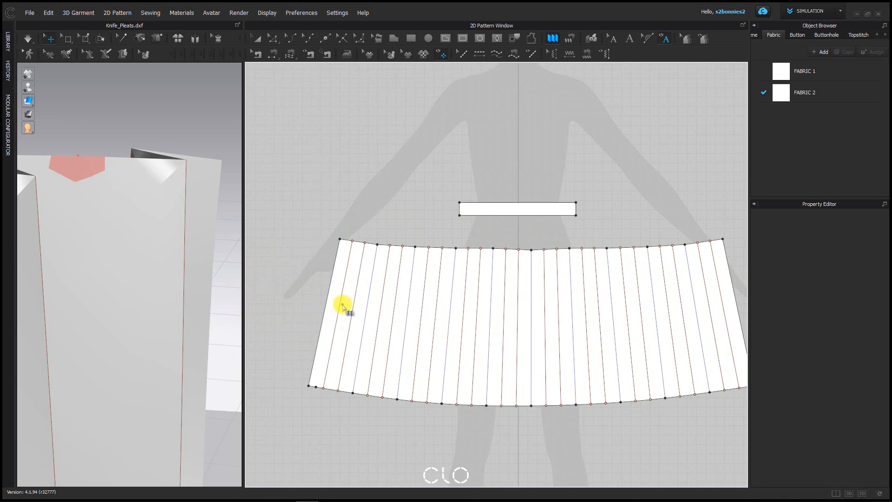
{"action": "left_click", "coordinate": [292, 312]}
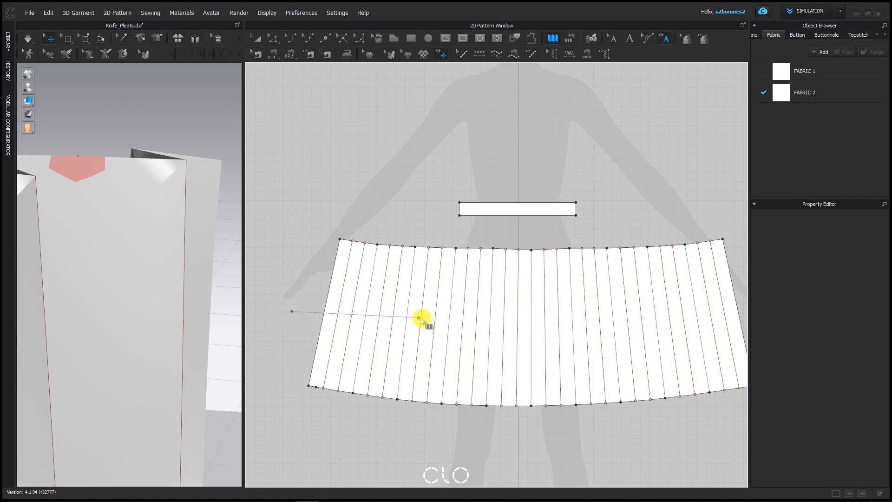
{"action": "middle_click_drag", "start_coordinate": [424, 316], "coordinate": [365, 337]}
{"action": "scroll", "coordinate": [360, 336], "scroll_direction": "down", "scroll_amount": 1}
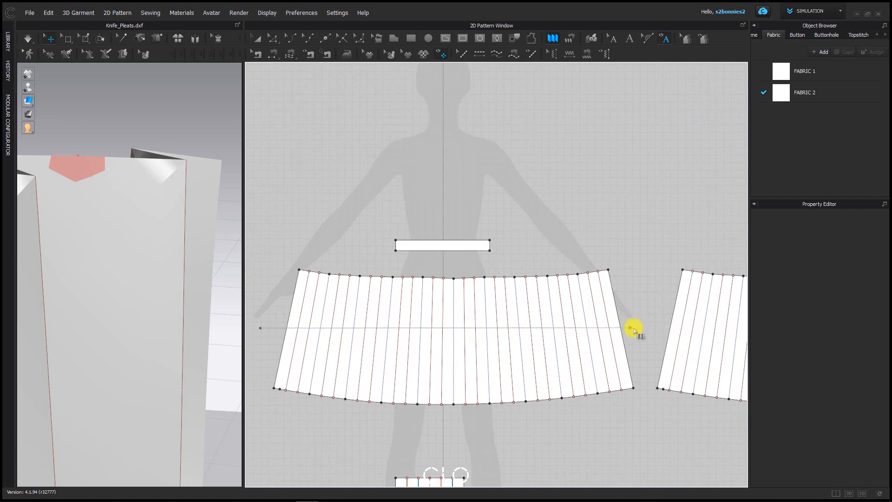
{"action": "left_click", "coordinate": [633, 328]}
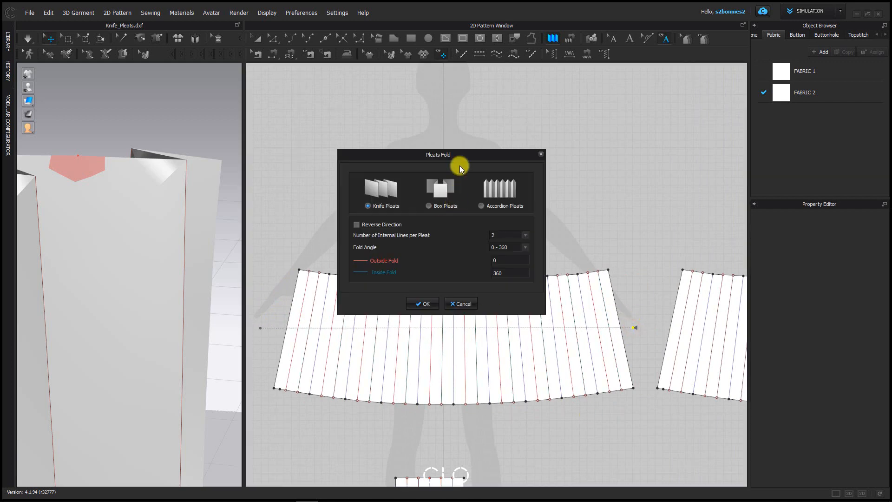
Apply Knife Pleats to the front panel with 2 internal lines per pleat, fold angle 0 - 360, outside fold 0 and inside fold 360
{"action": "left_click_drag", "start_coordinate": [458, 158], "coordinate": [302, 139]}
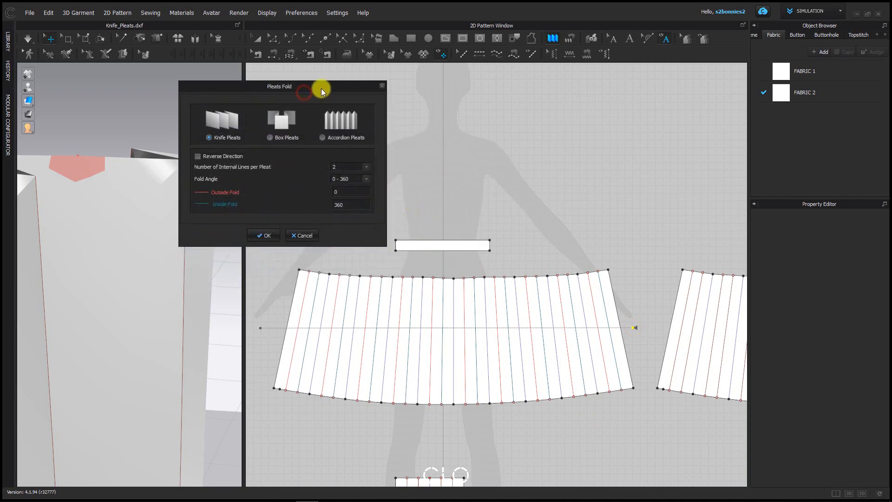
{"action": "left_click_drag", "start_coordinate": [321, 89], "coordinate": [387, 86]}
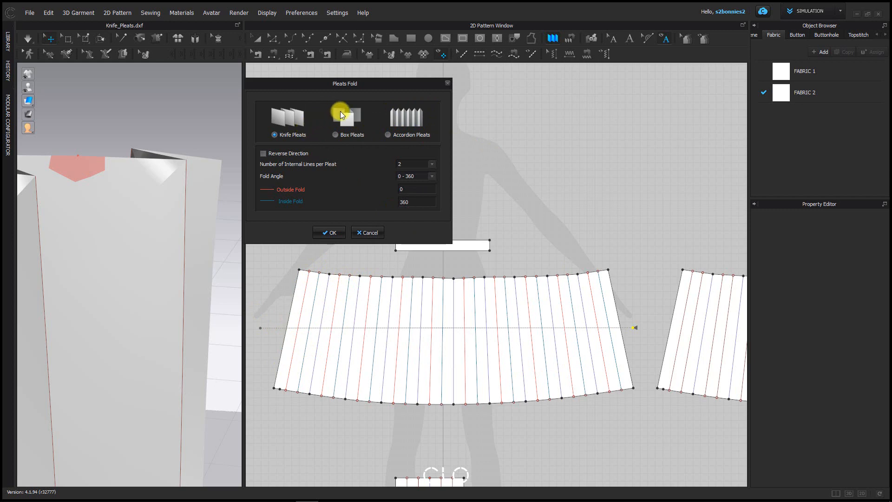
{"action": "left_click", "coordinate": [389, 135]}
{"action": "left_click", "coordinate": [277, 117]}
{"action": "left_click", "coordinate": [636, 320]}
{"action": "left_click", "coordinate": [328, 233]}
{"action": "middle_click_drag", "start_coordinate": [390, 376], "coordinate": [418, 265]}
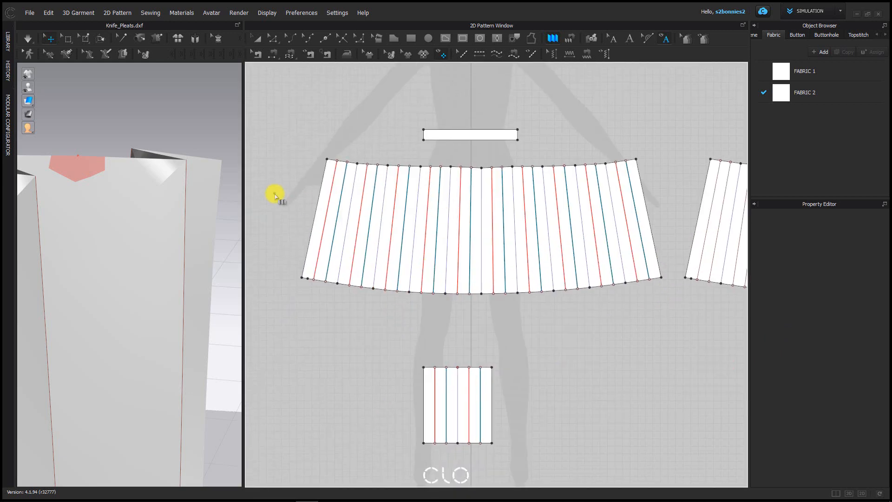
Check the fold properties of the front skirt panel's first pleat line with the Edit Pattern tool, then clear the selection
{"action": "left_click", "coordinate": [276, 40]}
{"action": "left_click", "coordinate": [334, 171]}
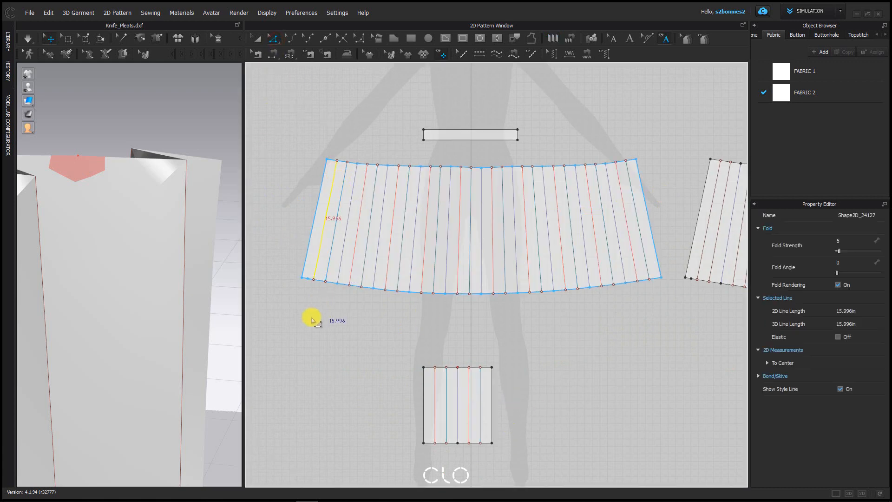
{"action": "left_click", "coordinate": [304, 344]}
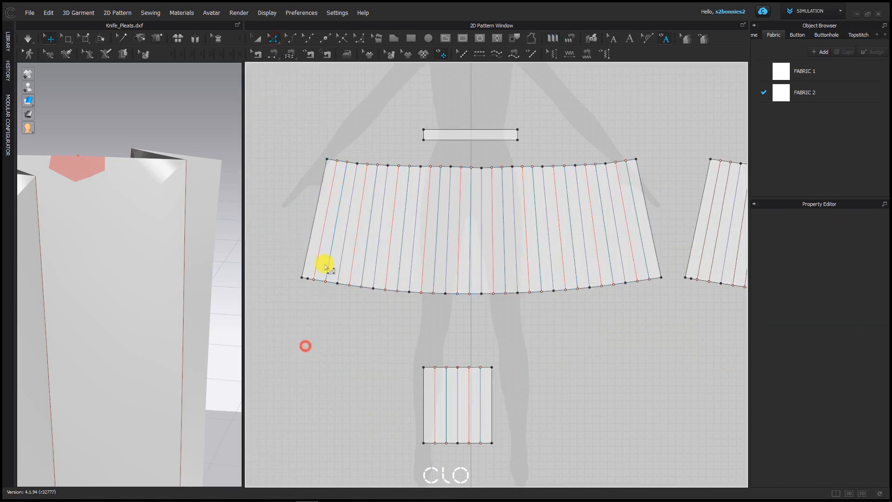
Inspect the fold settings of the front skirt panel's outermost internal line again, and deselect it
{"action": "left_click", "coordinate": [274, 39]}
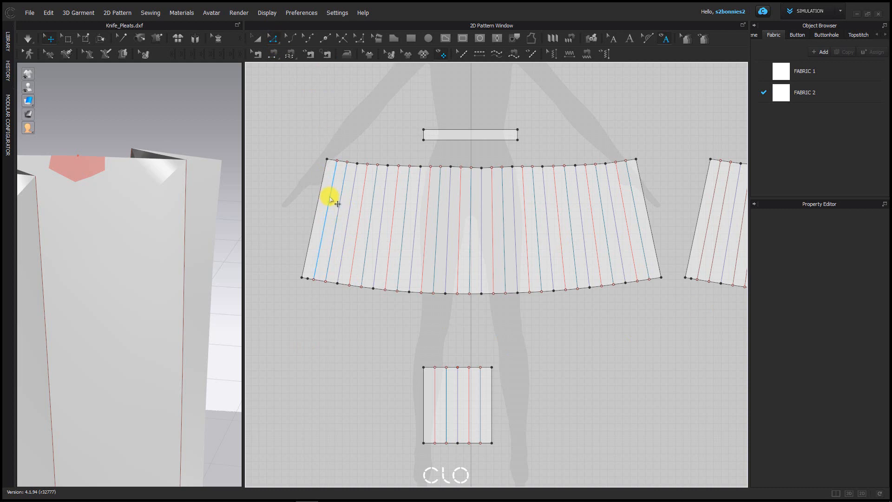
{"action": "left_click", "coordinate": [330, 197]}
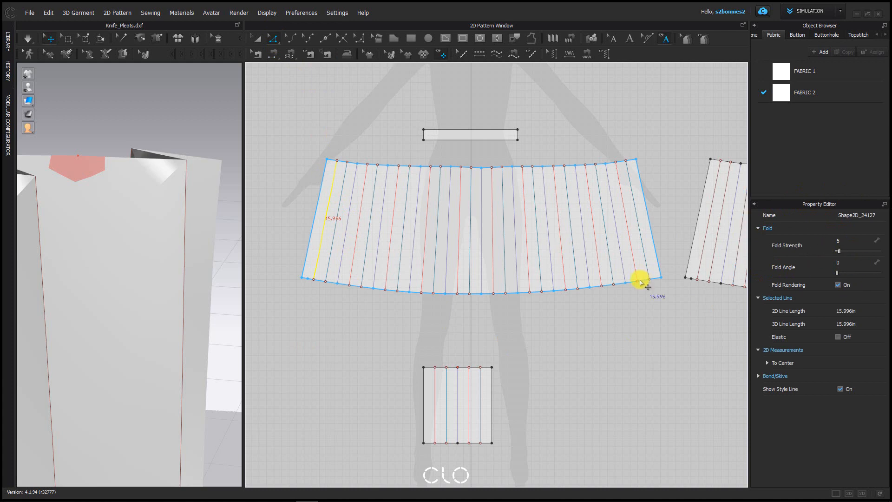
{"action": "left_click", "coordinate": [630, 334]}
Apply Knife Pleats across the whole back skirt panel: 2 internal lines per pleat, fold angle 0 - 360, outside fold 0, inside fold 360
{"action": "middle_click_drag", "start_coordinate": [485, 266], "coordinate": [389, 313]}
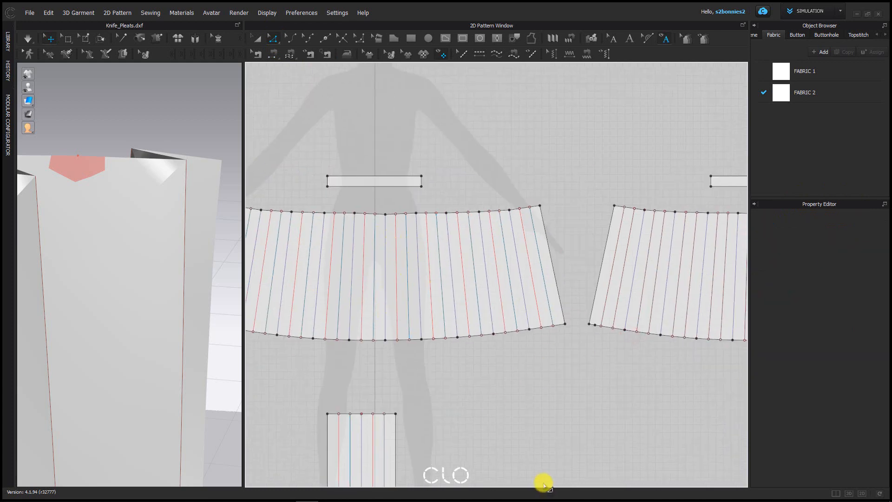
{"action": "middle_click_drag", "start_coordinate": [611, 384], "coordinate": [344, 390]}
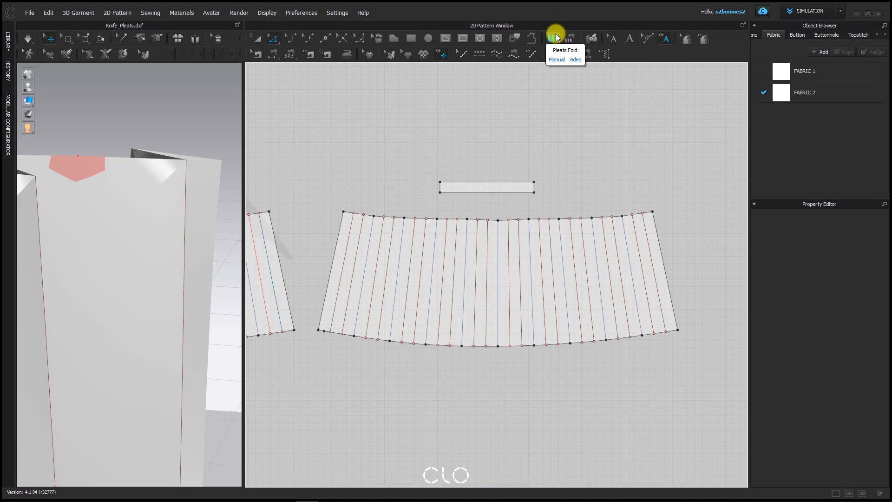
{"action": "left_click", "coordinate": [556, 37]}
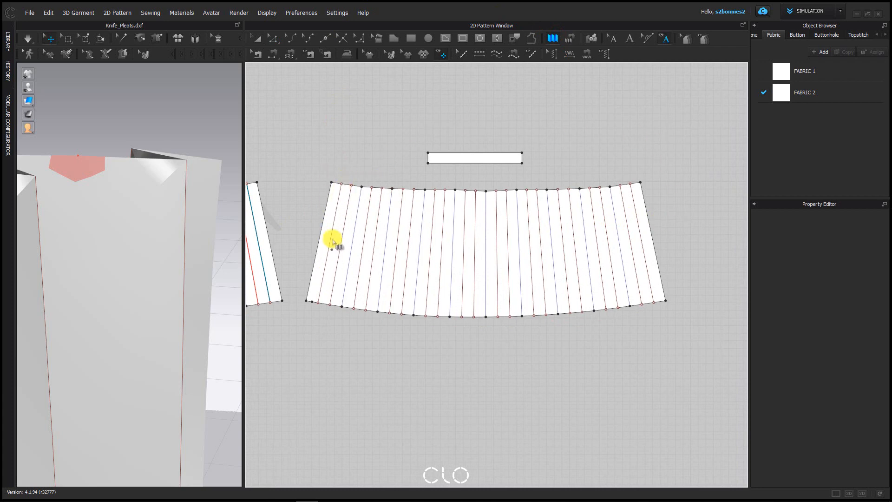
{"action": "left_click", "coordinate": [303, 233]}
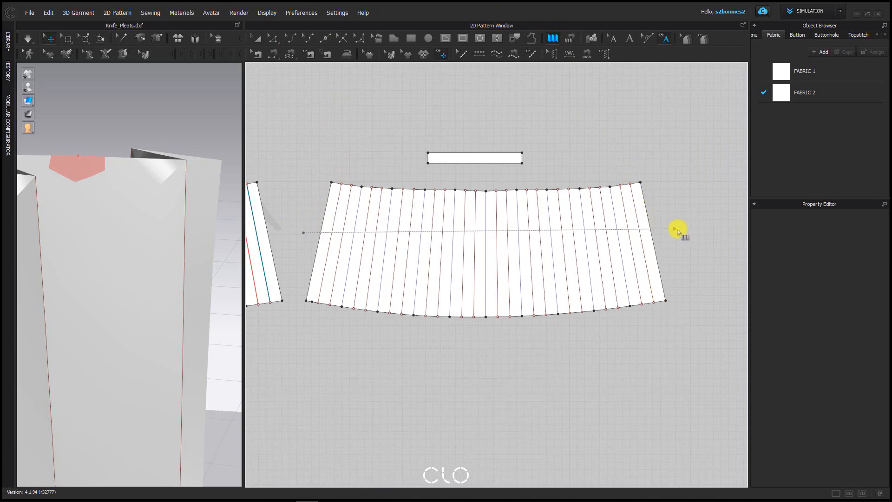
{"action": "left_click", "coordinate": [676, 228]}
{"action": "left_click_drag", "start_coordinate": [485, 157], "coordinate": [234, 137]}
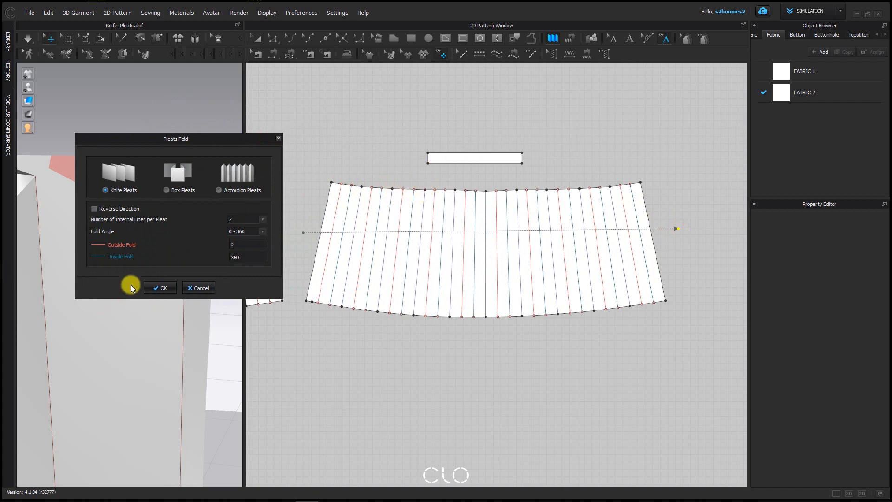
{"action": "left_click", "coordinate": [155, 288]}
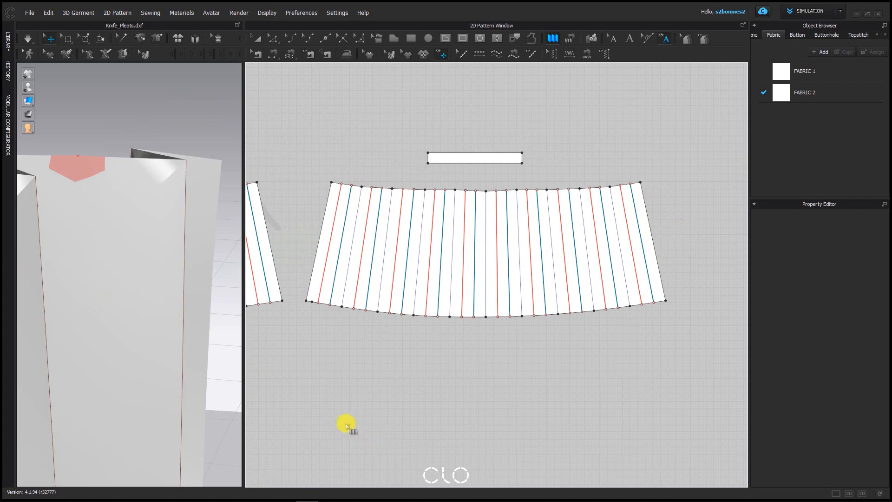
Check the fold properties of the back skirt panel's first two pleat lines with the Edit Pattern tool, and clear the selection
{"action": "left_click", "coordinate": [272, 40]}
{"action": "left_click", "coordinate": [343, 204]}
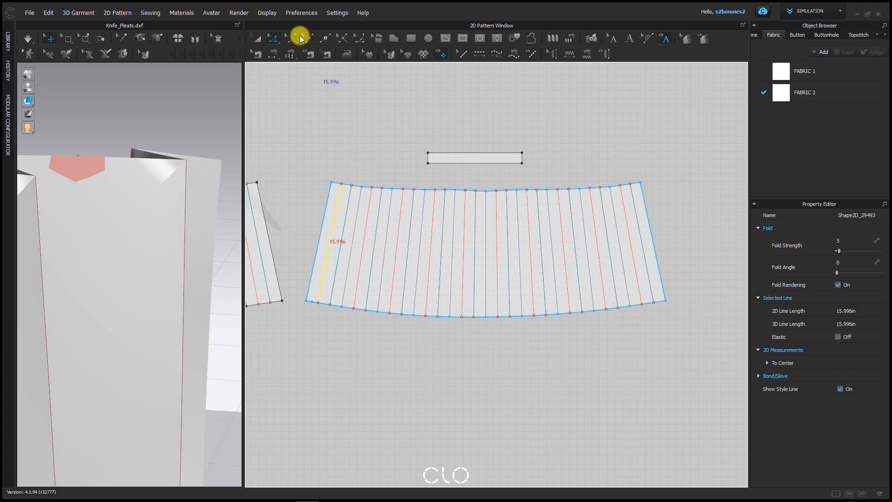
{"action": "left_click", "coordinate": [345, 217]}
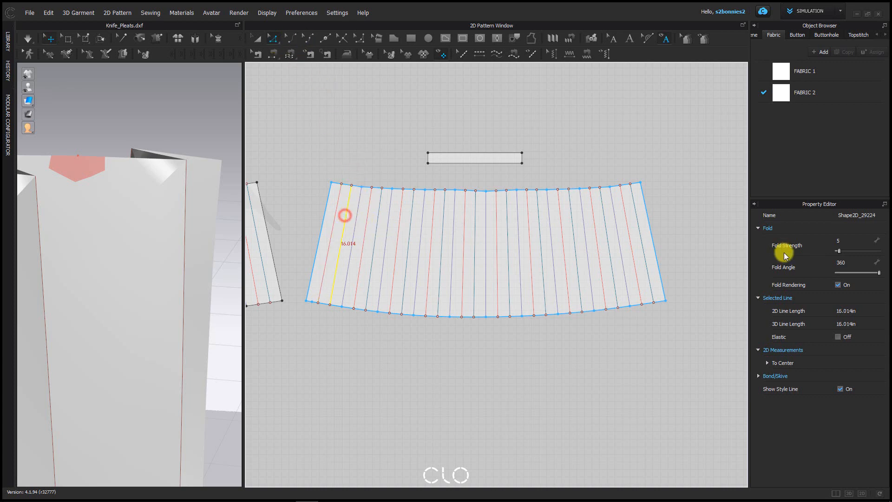
{"action": "left_click_drag", "start_coordinate": [836, 273], "coordinate": [888, 273]}
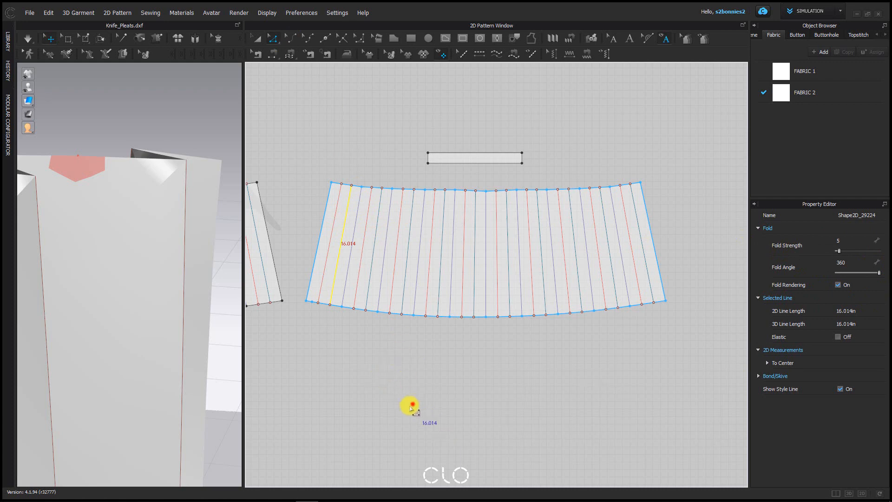
{"action": "left_click", "coordinate": [412, 405]}
Widen the 3D window and bring the unfolded skirt panels on the avatar into view
{"action": "scroll", "coordinate": [540, 414], "scroll_direction": "down", "scroll_amount": 5}
{"action": "middle_click_drag", "start_coordinate": [507, 430], "coordinate": [520, 377]}
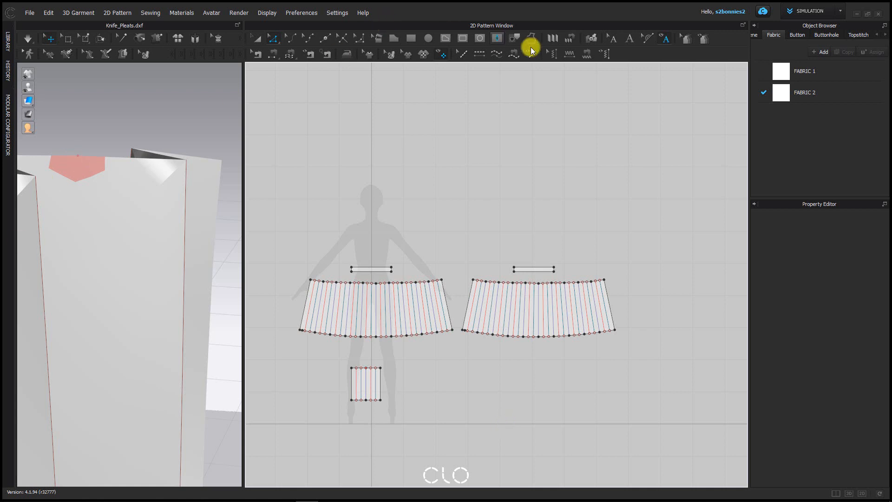
{"action": "middle_click_drag", "start_coordinate": [392, 243], "coordinate": [451, 153]}
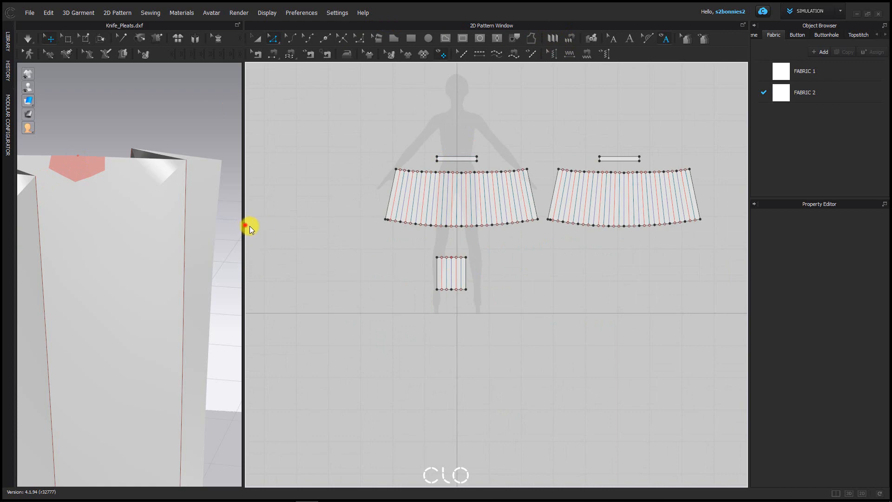
{"action": "left_click_drag", "start_coordinate": [246, 227], "coordinate": [338, 223]}
{"action": "scroll", "coordinate": [444, 219], "scroll_direction": "up", "scroll_amount": 5}
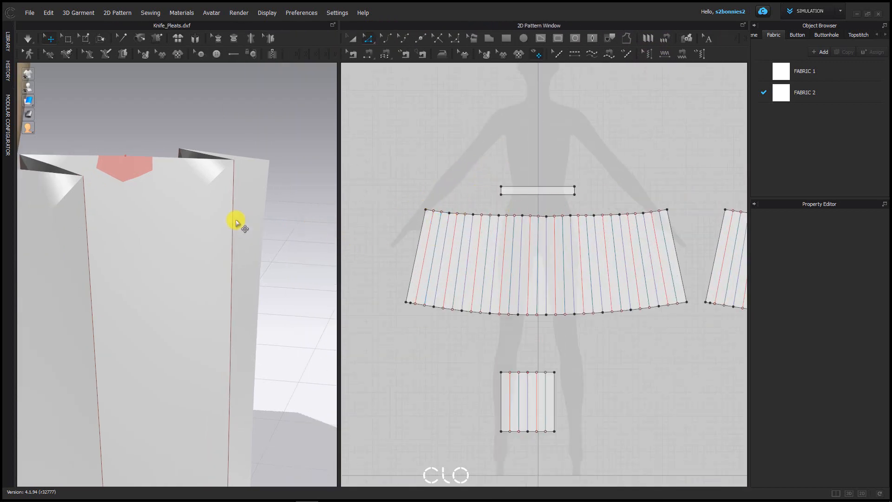
{"action": "scroll", "coordinate": [203, 185], "scroll_direction": "down", "scroll_amount": 5}
{"action": "scroll", "coordinate": [143, 170], "scroll_direction": "down", "scroll_amount": 8}
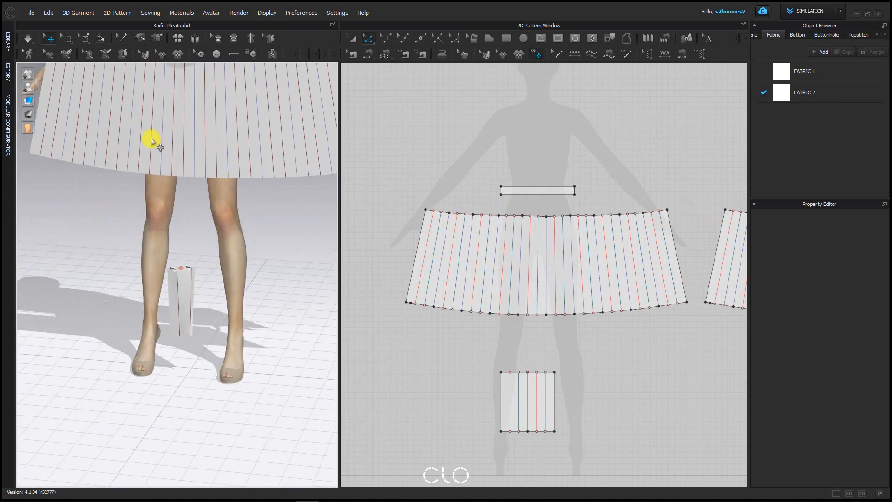
{"action": "middle_click_drag", "start_coordinate": [186, 167], "coordinate": [205, 267]}
{"action": "right_click_drag", "start_coordinate": [209, 268], "coordinate": [171, 246]}
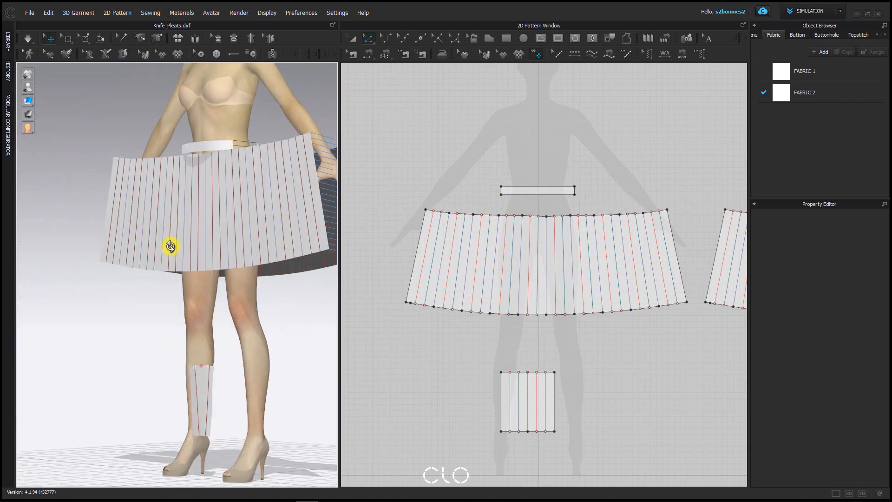
Select the folded pleat sample in the 3D view and examine its pleats from the top edge and the side
{"action": "middle_click_drag", "start_coordinate": [131, 412], "coordinate": [185, 270]}
{"action": "scroll", "coordinate": [185, 268], "scroll_direction": "up", "scroll_amount": 5}
{"action": "right_click_drag", "start_coordinate": [223, 291], "coordinate": [263, 344]}
{"action": "scroll", "coordinate": [195, 214], "scroll_direction": "up", "scroll_amount": 5}
{"action": "left_click", "coordinate": [204, 206]}
{"action": "middle_click_drag", "start_coordinate": [205, 206], "coordinate": [212, 283]}
{"action": "scroll", "coordinate": [216, 170], "scroll_direction": "up", "scroll_amount": 2}
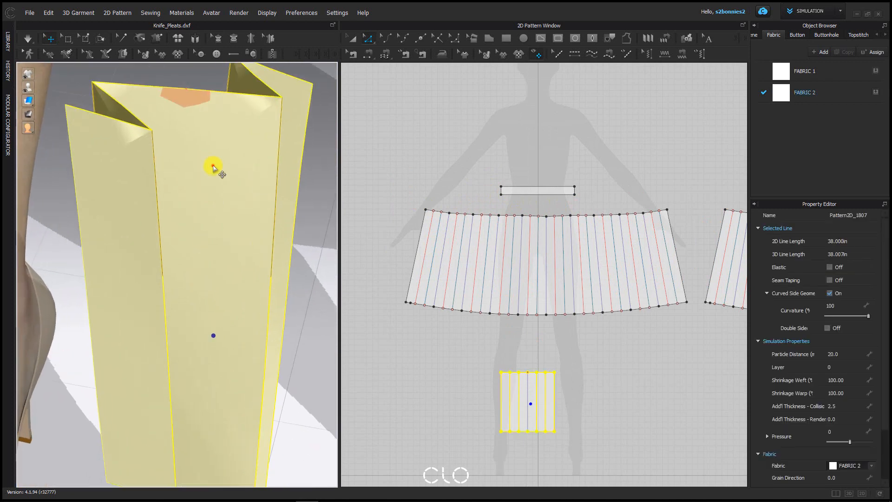
{"action": "middle_click_drag", "start_coordinate": [212, 165], "coordinate": [201, 197]}
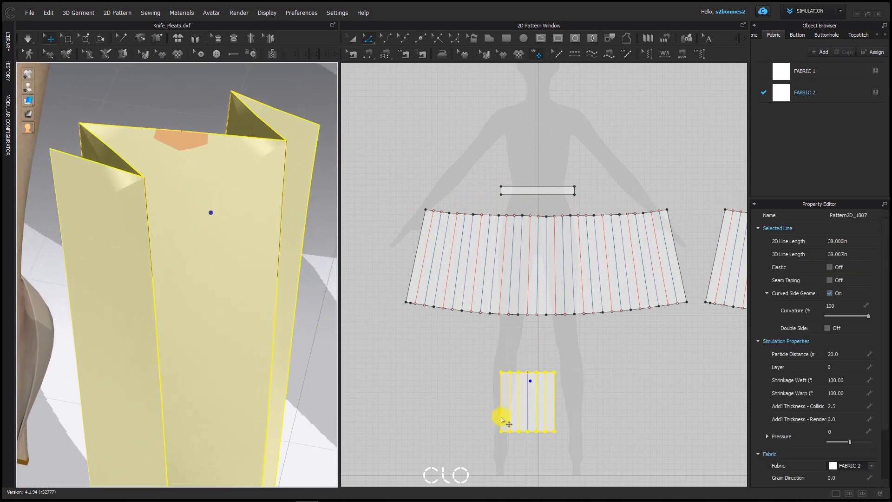
{"action": "scroll", "coordinate": [504, 420], "scroll_direction": "up", "scroll_amount": 5}
{"action": "scroll", "coordinate": [143, 202], "scroll_direction": "down", "scroll_amount": 2}
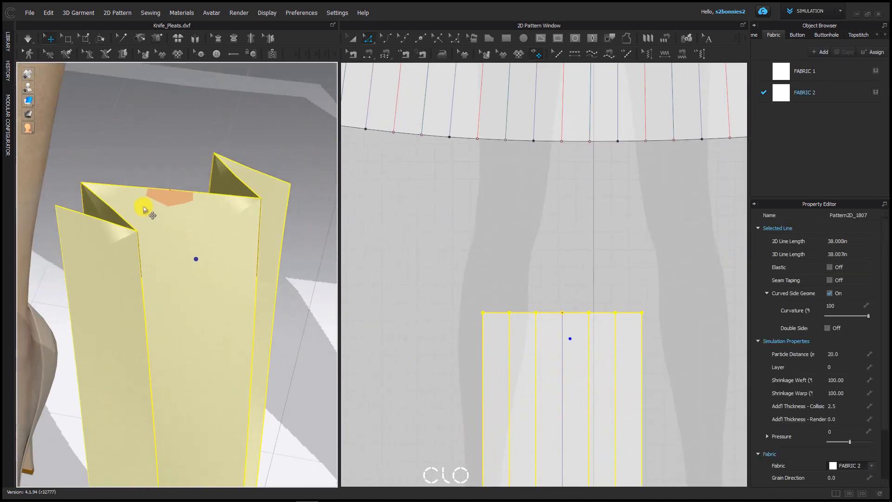
{"action": "scroll", "coordinate": [144, 209], "scroll_direction": "down", "scroll_amount": 5}
{"action": "middle_click_drag", "start_coordinate": [157, 362], "coordinate": [143, 322]}
{"action": "right_click_drag", "start_coordinate": [153, 356], "coordinate": [112, 318]}
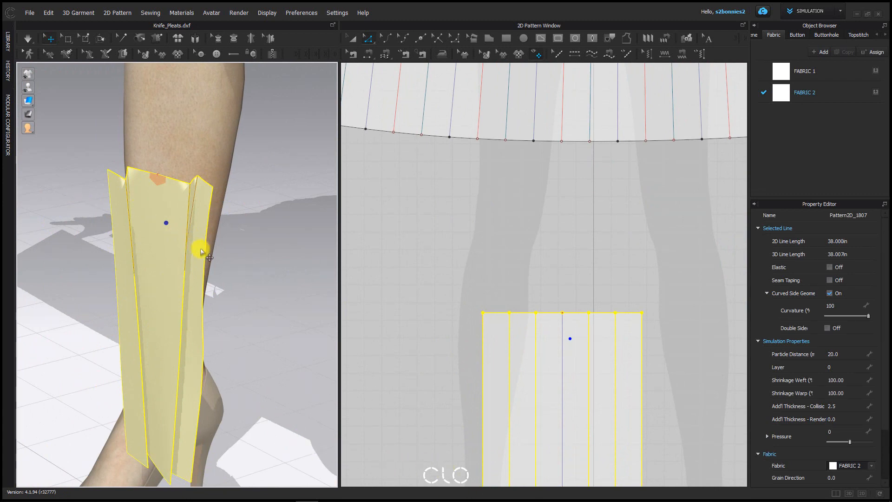
Compare the unfolded skirt panels around the avatar with the folded sample beside its leg in the 3D view
{"action": "scroll", "coordinate": [200, 246], "scroll_direction": "down", "scroll_amount": 5}
{"action": "middle_click_drag", "start_coordinate": [151, 307], "coordinate": [133, 410]}
{"action": "scroll", "coordinate": [139, 325], "scroll_direction": "down", "scroll_amount": 3}
{"action": "middle_click_drag", "start_coordinate": [163, 154], "coordinate": [118, 313]}
{"action": "scroll", "coordinate": [148, 283], "scroll_direction": "down", "scroll_amount": 2}
{"action": "middle_click_drag", "start_coordinate": [156, 273], "coordinate": [168, 332]}
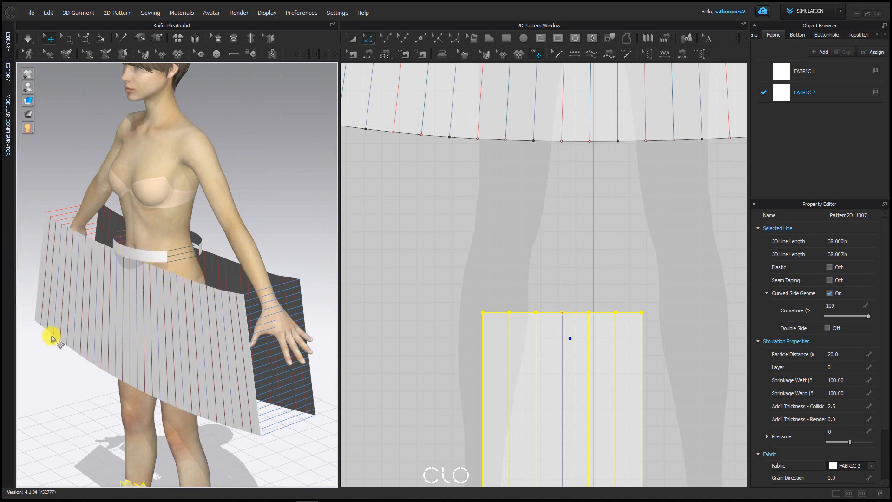
{"action": "scroll", "coordinate": [158, 362], "scroll_direction": "down", "scroll_amount": 2}
{"action": "middle_click_drag", "start_coordinate": [177, 400], "coordinate": [157, 200]}
{"action": "scroll", "coordinate": [127, 294], "scroll_direction": "up", "scroll_amount": 2}
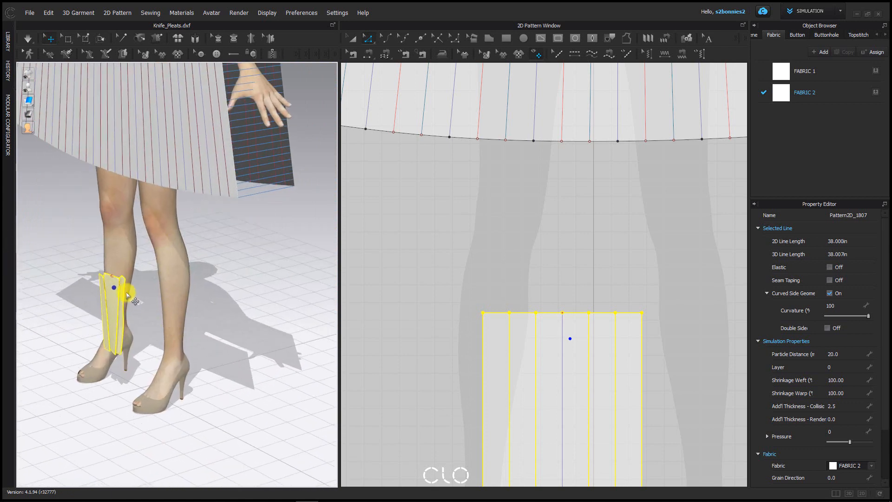
{"action": "scroll", "coordinate": [127, 295], "scroll_direction": "up", "scroll_amount": 2}
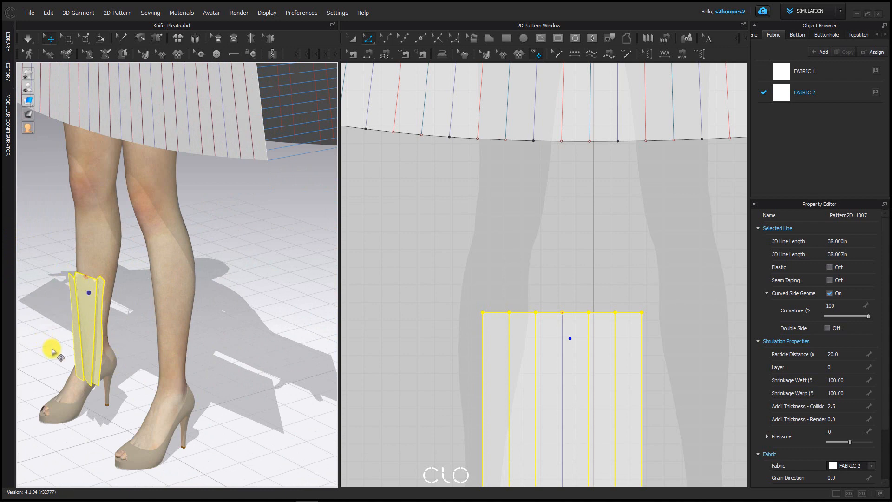
{"action": "middle_click_drag", "start_coordinate": [119, 311], "coordinate": [191, 259]}
{"action": "scroll", "coordinate": [191, 259], "scroll_direction": "up", "scroll_amount": 2}
{"action": "scroll", "coordinate": [139, 246], "scroll_direction": "up", "scroll_amount": 3}
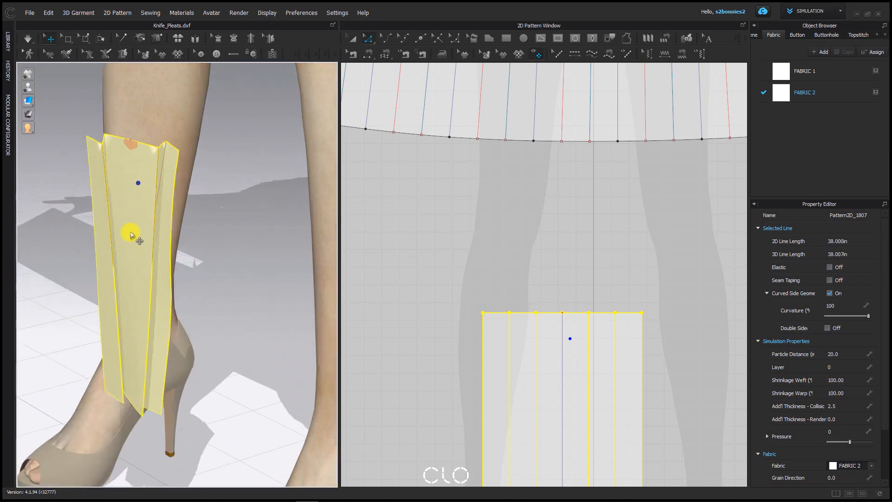
Examine the folded sample's first pleat up close against the front panel's fold lines in the 2D pattern, and deselect the sample
{"action": "scroll", "coordinate": [188, 364], "scroll_direction": "up", "scroll_amount": 3}
{"action": "middle_click_drag", "start_coordinate": [132, 233], "coordinate": [201, 300]}
{"action": "scroll", "coordinate": [188, 363], "scroll_direction": "up", "scroll_amount": 2}
{"action": "scroll", "coordinate": [201, 300], "scroll_direction": "up", "scroll_amount": 3}
{"action": "right_click_drag", "start_coordinate": [236, 331], "coordinate": [282, 335]}
{"action": "middle_click_drag", "start_coordinate": [177, 312], "coordinate": [183, 255]}
{"action": "scroll", "coordinate": [183, 255], "scroll_direction": "up", "scroll_amount": 2}
{"action": "scroll", "coordinate": [203, 263], "scroll_direction": "up", "scroll_amount": 3}
{"action": "middle_click_drag", "start_coordinate": [157, 202], "coordinate": [207, 305]}
{"action": "scroll", "coordinate": [236, 321], "scroll_direction": "down", "scroll_amount": 3}
{"action": "mouse_move", "coordinate": [207, 305]}
{"action": "right_mouse_down"}
{"action": "mouse_move", "coordinate": [213, 312]}
{"action": "mouse_move", "coordinate": [210, 300]}
{"action": "right_mouse_up"}
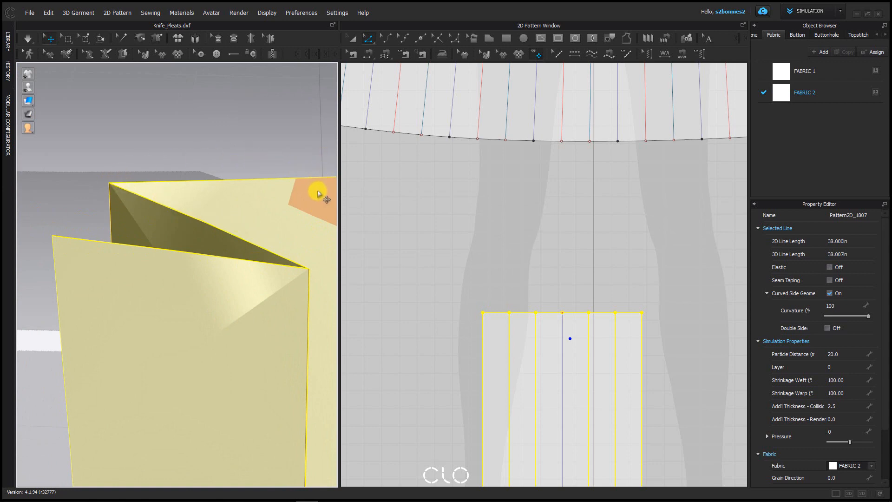
{"action": "middle_click_drag", "start_coordinate": [189, 339], "coordinate": [162, 372]}
{"action": "scroll", "coordinate": [447, 96], "scroll_direction": "down", "scroll_amount": 4}
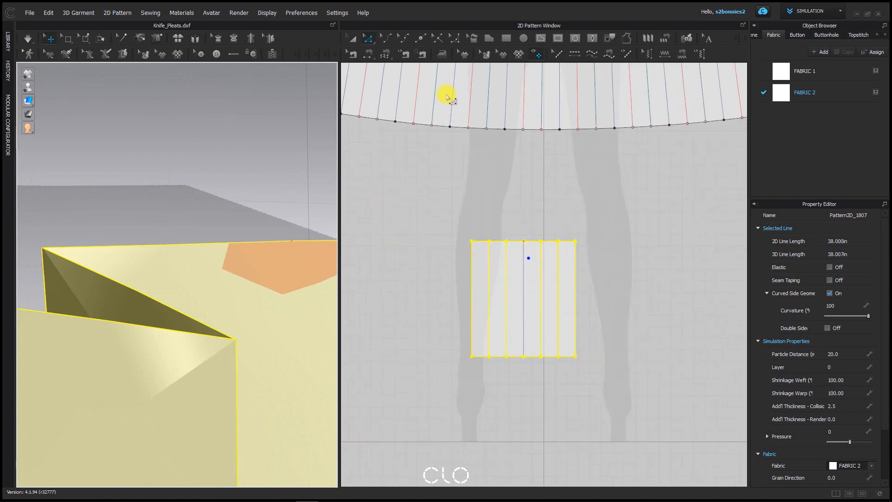
{"action": "scroll", "coordinate": [446, 97], "scroll_direction": "down", "scroll_amount": 2}
{"action": "middle_click_drag", "start_coordinate": [448, 132], "coordinate": [482, 394]}
{"action": "middle_click_drag", "start_coordinate": [94, 356], "coordinate": [192, 242]}
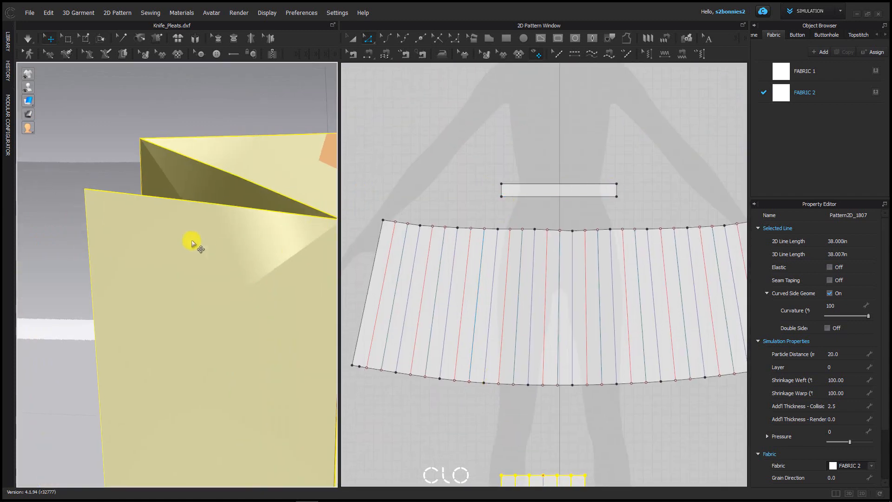
{"action": "right_click_drag", "start_coordinate": [192, 242], "coordinate": [53, 231]}
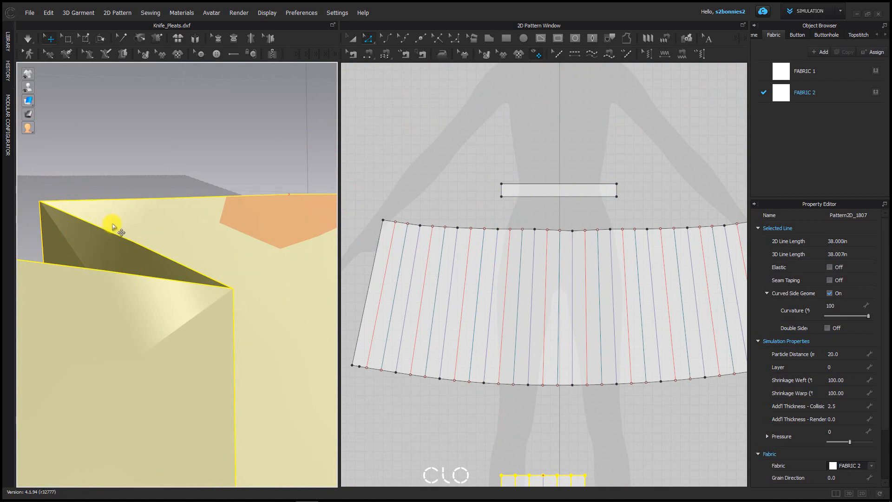
{"action": "left_click", "coordinate": [189, 150]}
{"action": "middle_click_drag", "start_coordinate": [83, 226], "coordinate": [150, 254]}
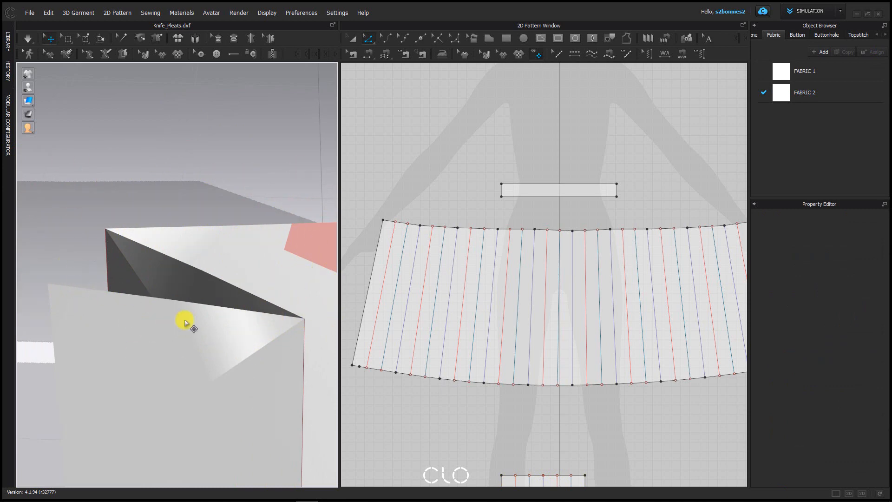
Examine how the outside and inside folds meet at the top corner of the sample's first pleat from several angles
{"action": "scroll", "coordinate": [207, 207], "scroll_direction": "down", "scroll_amount": 5}
{"action": "scroll", "coordinate": [179, 265], "scroll_direction": "down", "scroll_amount": 3}
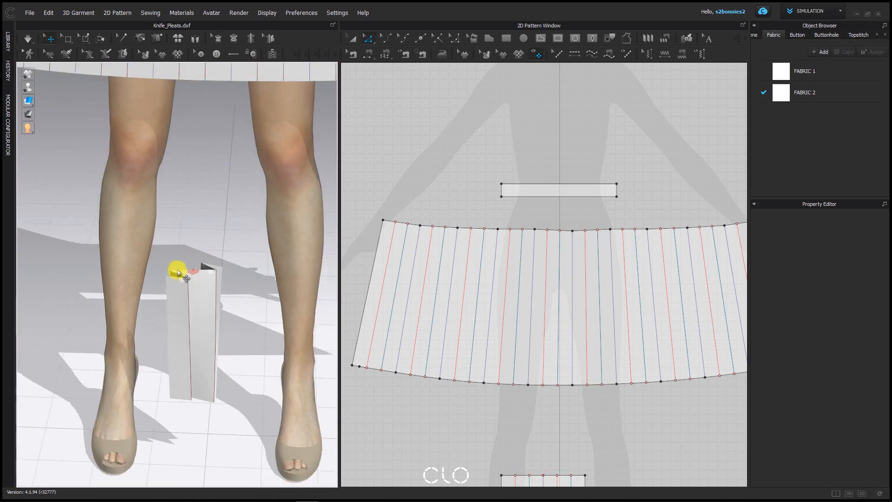
{"action": "scroll", "coordinate": [199, 259], "scroll_direction": "up", "scroll_amount": 10}
{"action": "scroll", "coordinate": [179, 223], "scroll_direction": "up", "scroll_amount": 6}
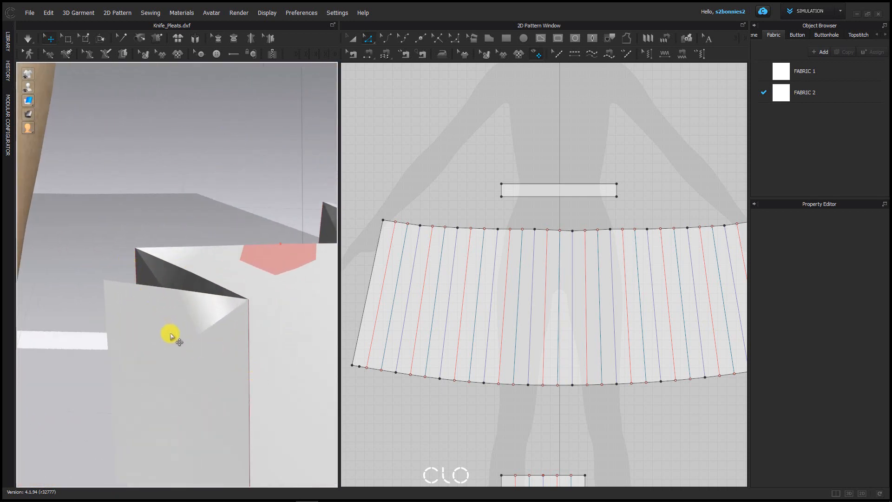
{"action": "middle_click_drag", "start_coordinate": [172, 338], "coordinate": [157, 261]}
{"action": "scroll", "coordinate": [157, 261], "scroll_direction": "up", "scroll_amount": 2}
{"action": "middle_click_drag", "start_coordinate": [83, 163], "coordinate": [113, 212]}
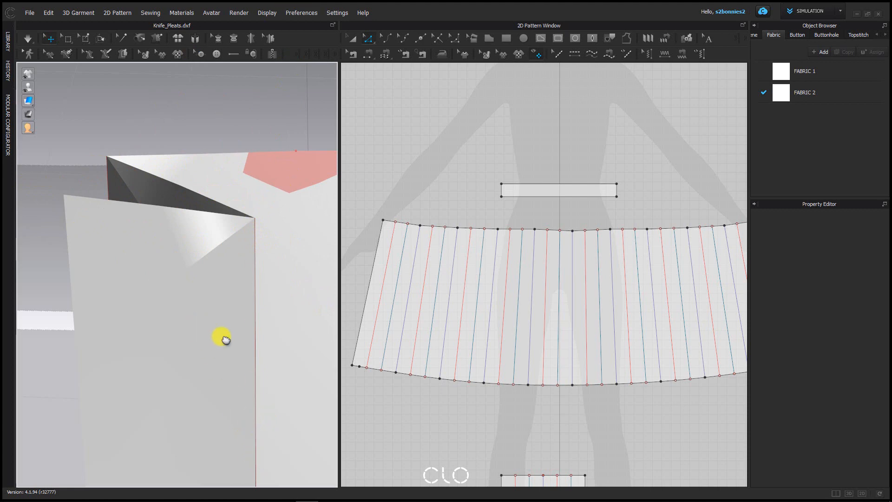
{"action": "scroll", "coordinate": [135, 223], "scroll_direction": "up", "scroll_amount": 4}
{"action": "middle_click_drag", "start_coordinate": [221, 159], "coordinate": [206, 190]}
{"action": "scroll", "coordinate": [211, 232], "scroll_direction": "up", "scroll_amount": 2}
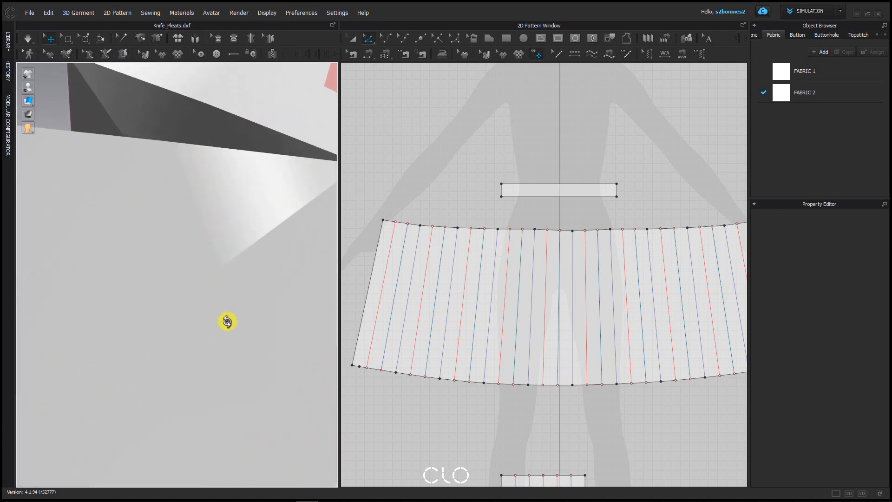
{"action": "right_click_drag", "start_coordinate": [227, 321], "coordinate": [176, 201]}
{"action": "scroll", "coordinate": [206, 244], "scroll_direction": "down", "scroll_amount": 2}
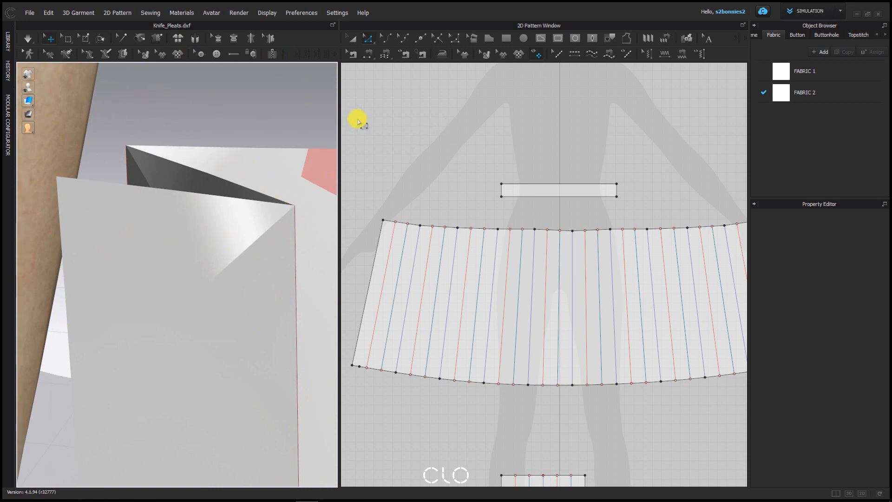
{"action": "scroll", "coordinate": [161, 275], "scroll_direction": "up", "scroll_amount": 2}
{"action": "right_click_drag", "start_coordinate": [160, 274], "coordinate": [102, 222]}
{"action": "right_click_drag", "start_coordinate": [163, 253], "coordinate": [136, 245]}
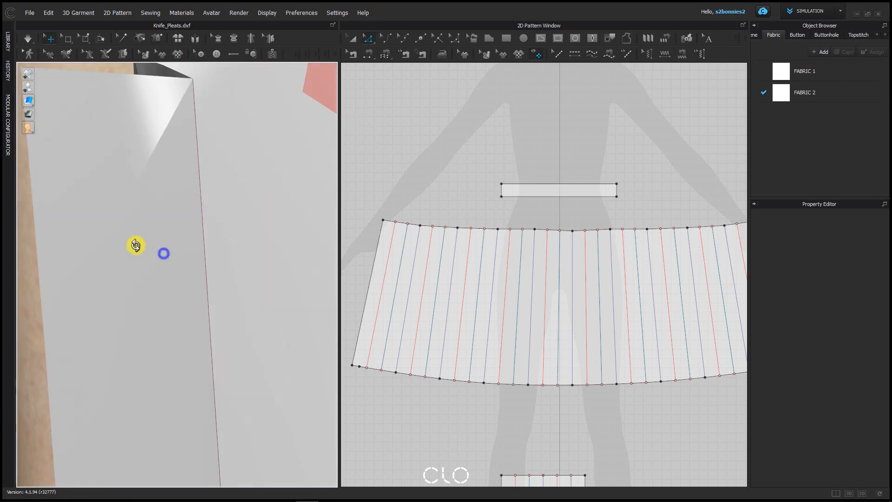
Examine the layers and open gap of the sample's first pleat along its top edge, from the front, side and above
{"action": "middle_click_drag", "start_coordinate": [134, 155], "coordinate": [182, 208]}
{"action": "right_click_drag", "start_coordinate": [208, 222], "coordinate": [60, 175]}
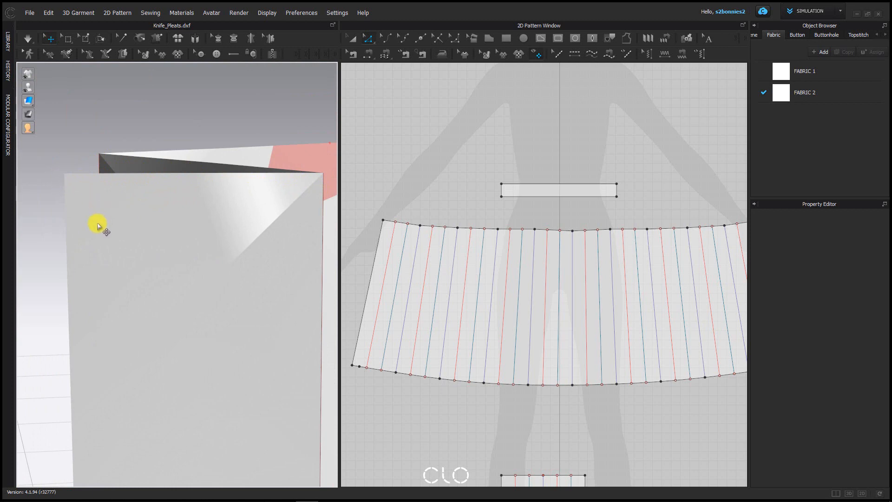
{"action": "right_click_drag", "start_coordinate": [95, 223], "coordinate": [174, 227]}
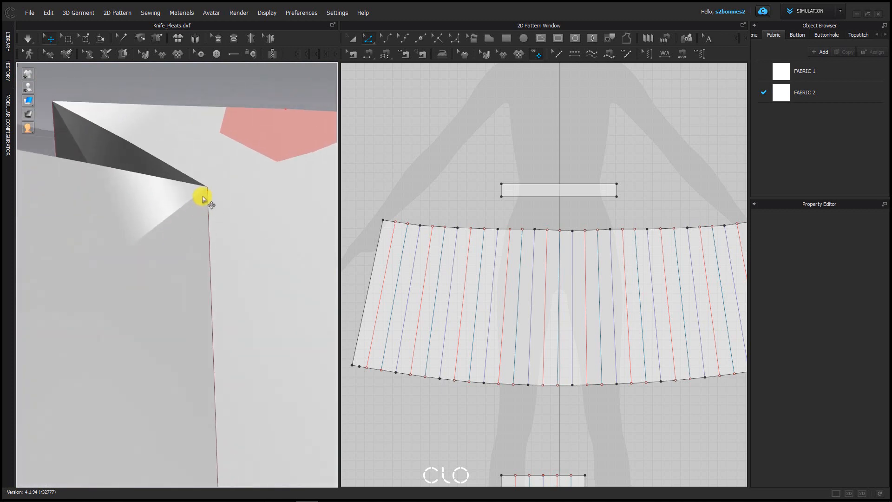
{"action": "middle_click_drag", "start_coordinate": [124, 126], "coordinate": [180, 136]}
{"action": "right_click_drag", "start_coordinate": [193, 204], "coordinate": [118, 193]}
{"action": "middle_click_drag", "start_coordinate": [228, 143], "coordinate": [117, 177]}
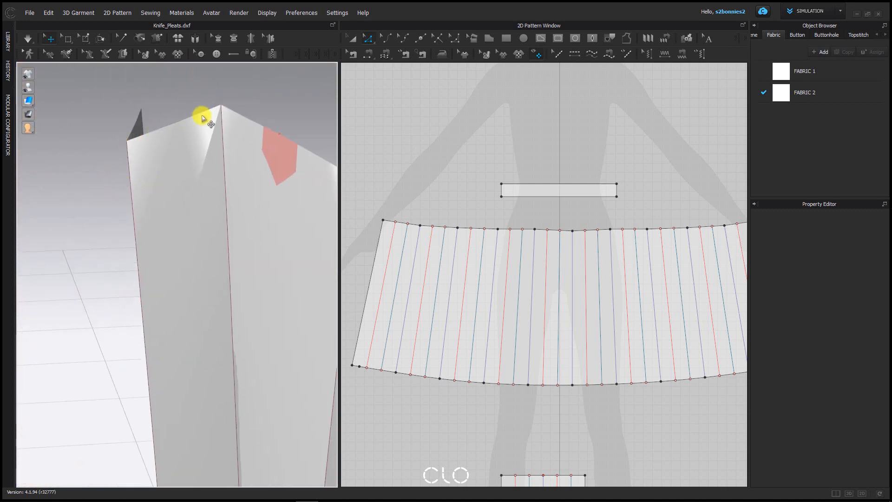
{"action": "right_click_drag", "start_coordinate": [185, 138], "coordinate": [221, 150]}
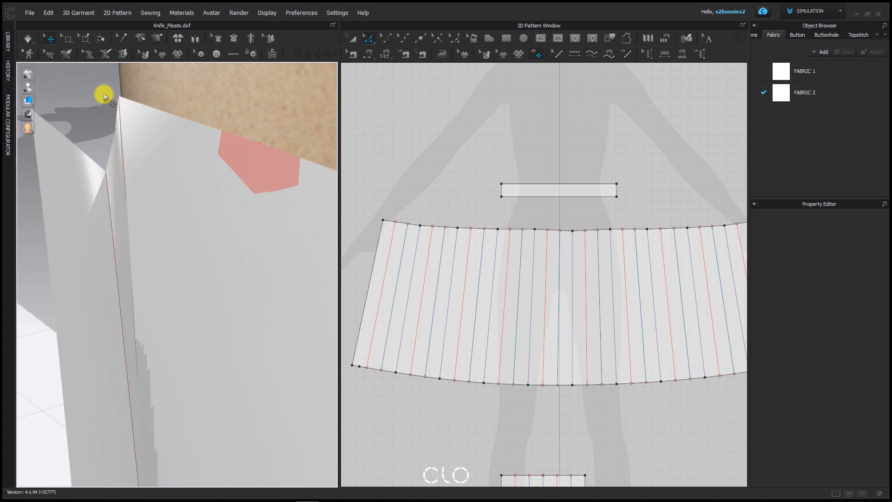
{"action": "right_click_drag", "start_coordinate": [139, 191], "coordinate": [164, 202]}
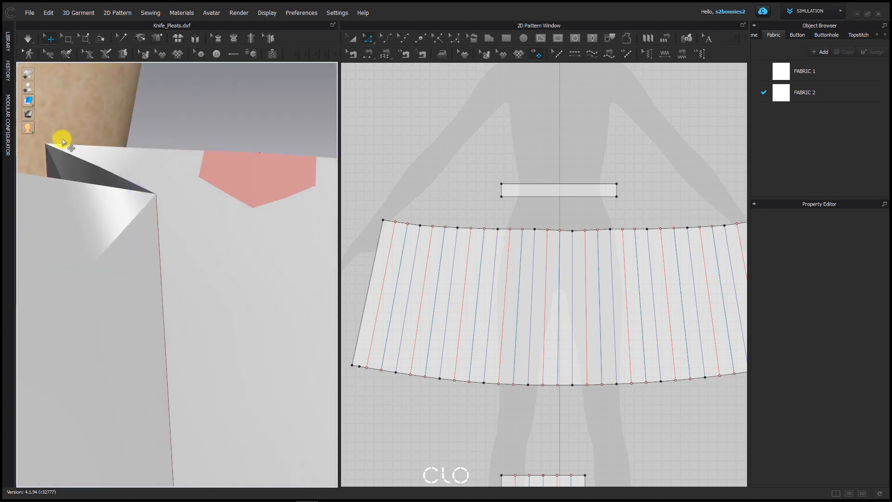
{"action": "right_click_drag", "start_coordinate": [64, 141], "coordinate": [131, 173]}
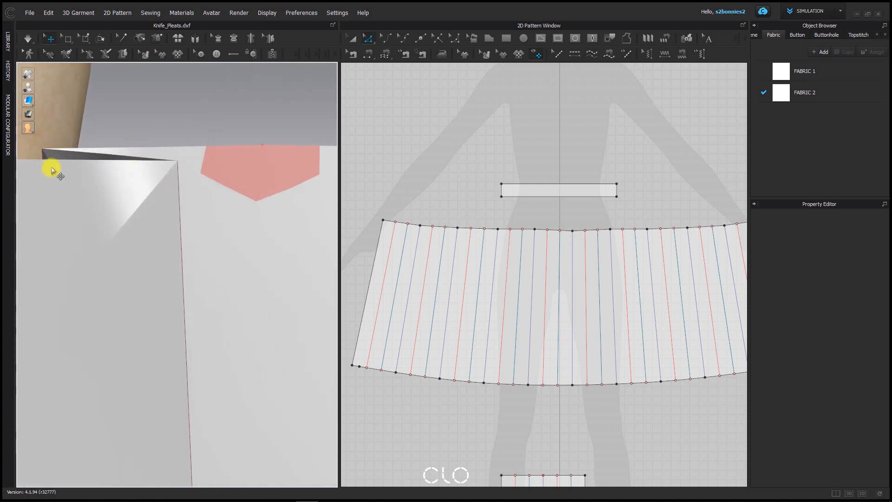
{"action": "right_click_drag", "start_coordinate": [51, 170], "coordinate": [80, 177]}
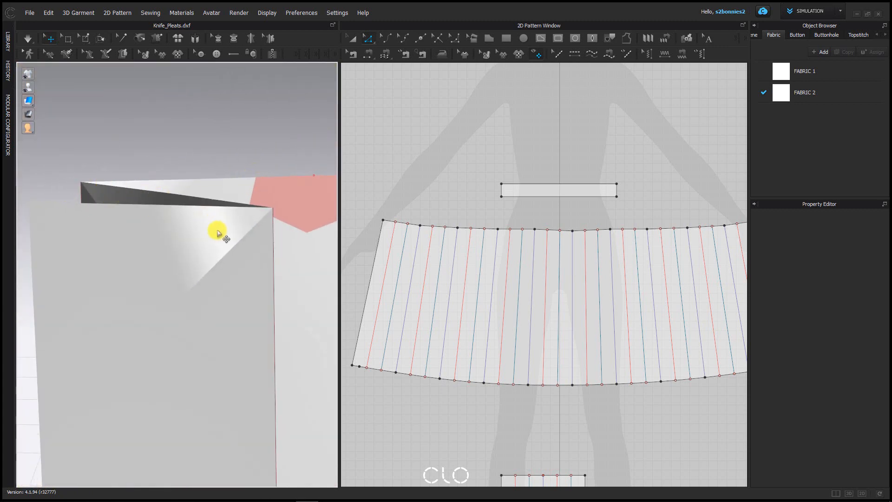
{"action": "middle_click_drag", "start_coordinate": [217, 233], "coordinate": [224, 175]}
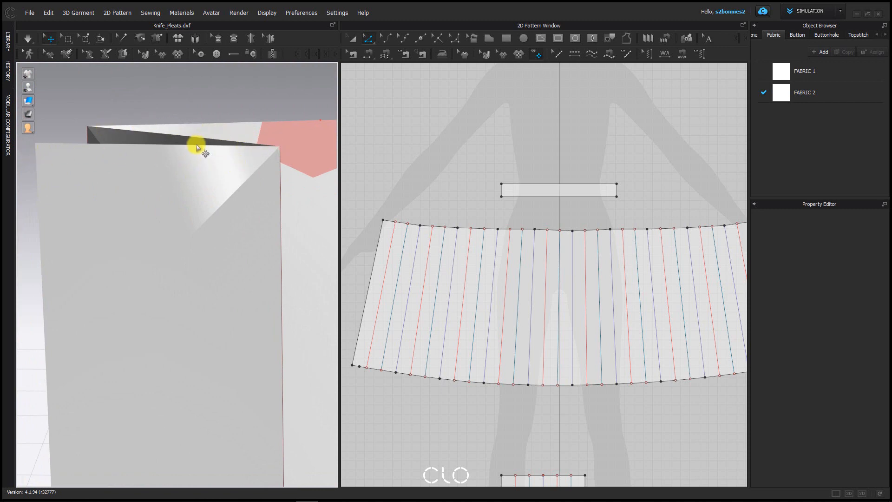
{"action": "right_click_drag", "start_coordinate": [286, 159], "coordinate": [205, 277]}
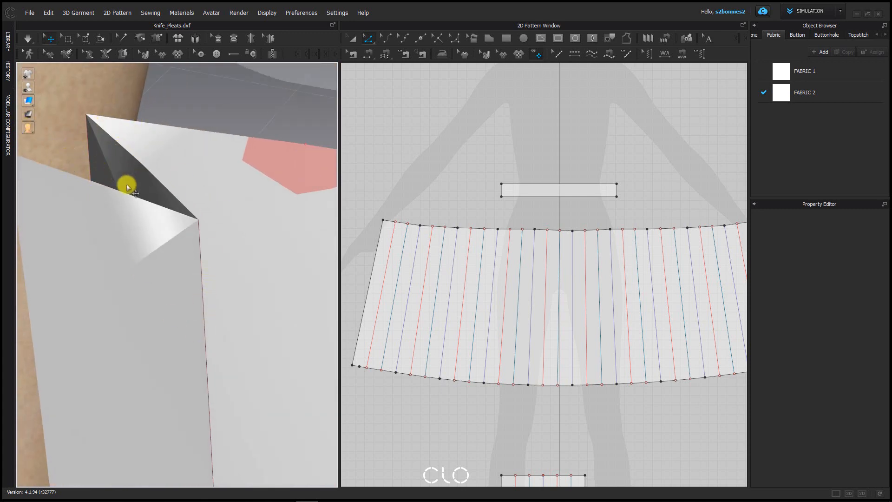
Sew the sample's first top-edge segment to the second across the red fold line with Segment Sewing
{"action": "middle_click_drag", "start_coordinate": [491, 254], "coordinate": [445, 107]}
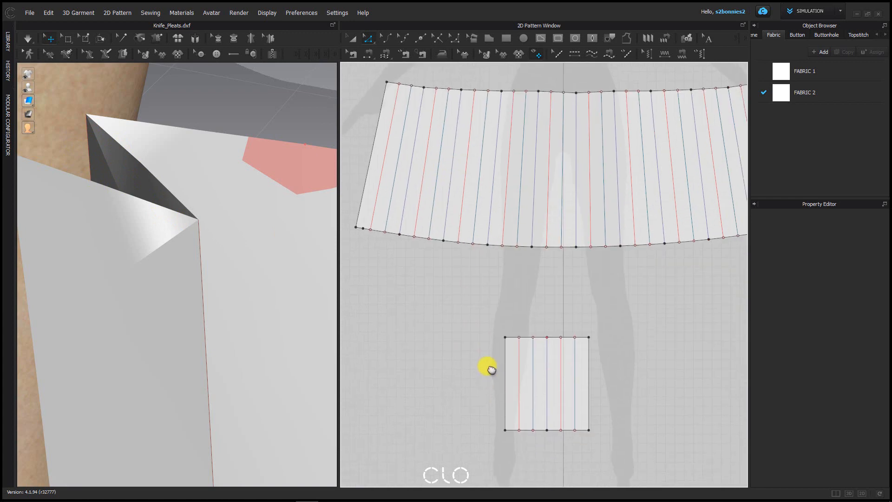
{"action": "scroll", "coordinate": [501, 390], "scroll_direction": "up", "scroll_amount": 5}
{"action": "left_click", "coordinate": [367, 53]}
{"action": "scroll", "coordinate": [533, 261], "scroll_direction": "up", "scroll_amount": 5}
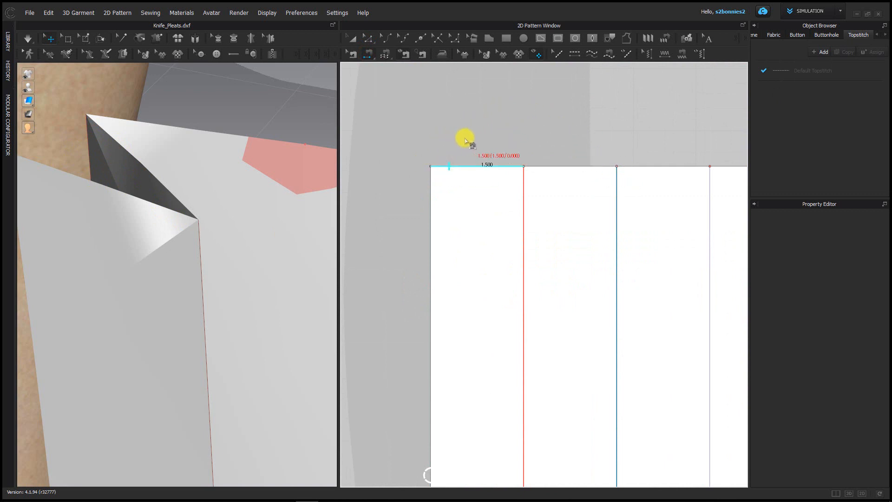
{"action": "left_click", "coordinate": [449, 161]}
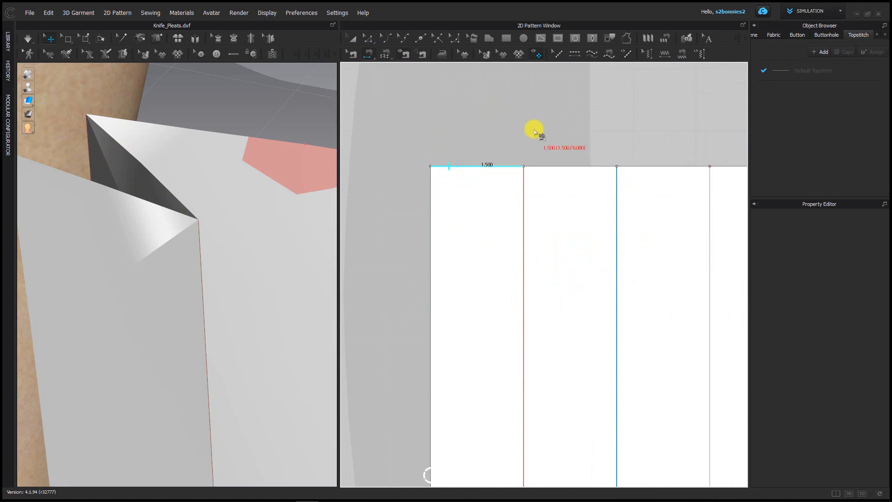
{"action": "left_click", "coordinate": [584, 167]}
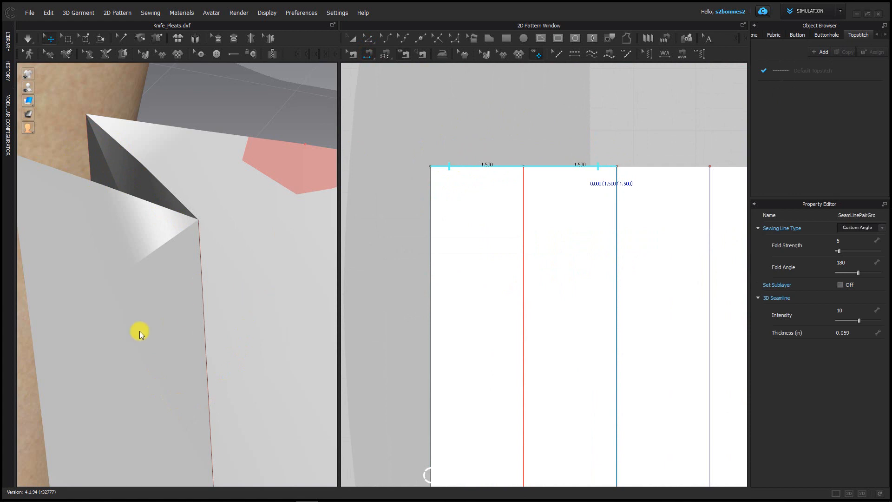
Examine the new seam's connecting lines across the first pleat of the sample in the 3D view
{"action": "right_click_drag", "start_coordinate": [137, 302], "coordinate": [173, 314]}
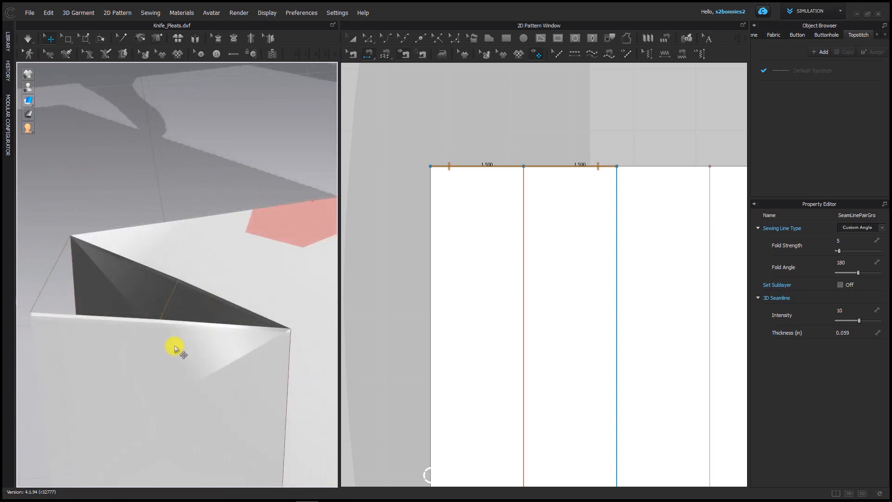
{"action": "middle_click_drag", "start_coordinate": [203, 323], "coordinate": [136, 267]}
{"action": "middle_click_drag", "start_coordinate": [107, 208], "coordinate": [191, 284]}
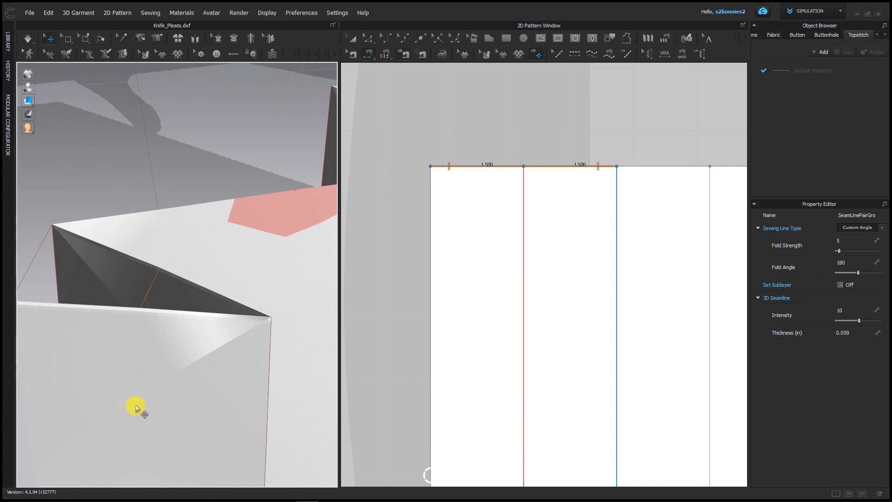
{"action": "right_click_drag", "start_coordinate": [213, 260], "coordinate": [70, 132]}
{"action": "right_click_drag", "start_coordinate": [182, 224], "coordinate": [135, 212]}
{"action": "right_click_drag", "start_coordinate": [180, 243], "coordinate": [96, 176]}
{"action": "right_click_drag", "start_coordinate": [124, 226], "coordinate": [153, 169]}
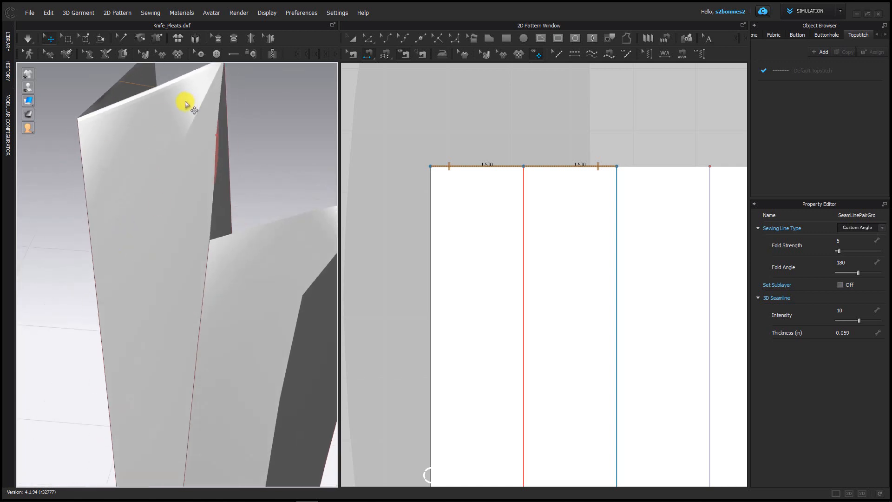
{"action": "right_click_drag", "start_coordinate": [185, 99], "coordinate": [9, 241]}
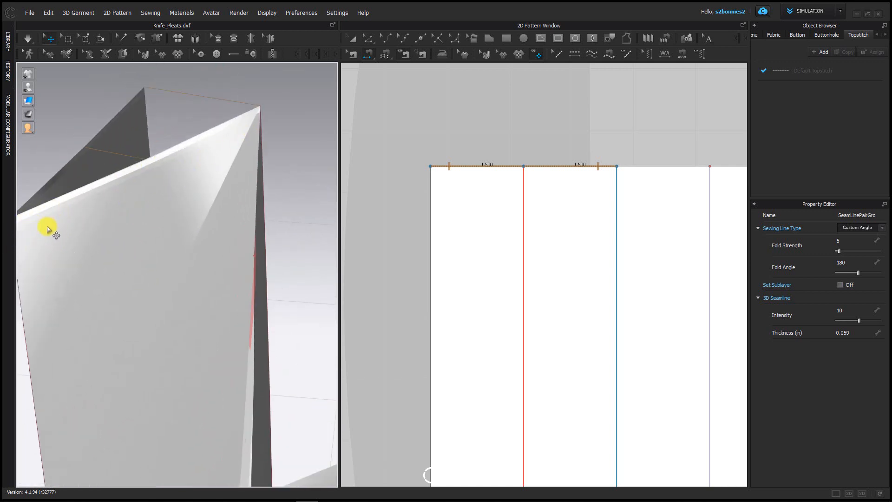
{"action": "right_click_drag", "start_coordinate": [100, 298], "coordinate": [120, 270]}
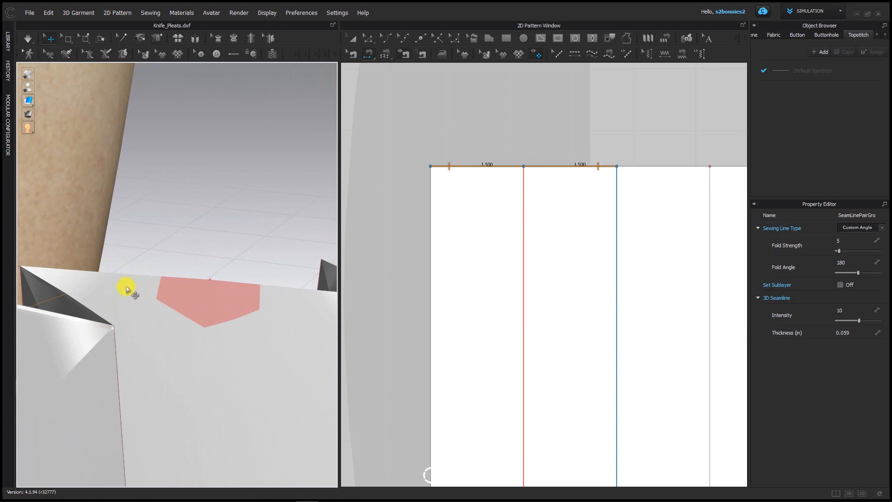
Sew the sample's second top-edge segment to the third across the blue fold line and inspect the seam in 3D
{"action": "middle_click_drag", "start_coordinate": [675, 303], "coordinate": [536, 312]}
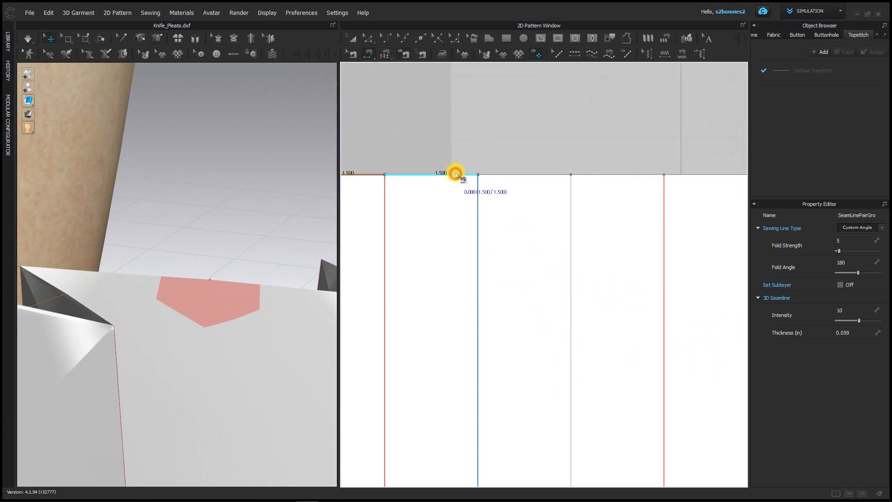
{"action": "left_click", "coordinate": [458, 174]}
{"action": "left_click", "coordinate": [488, 175]}
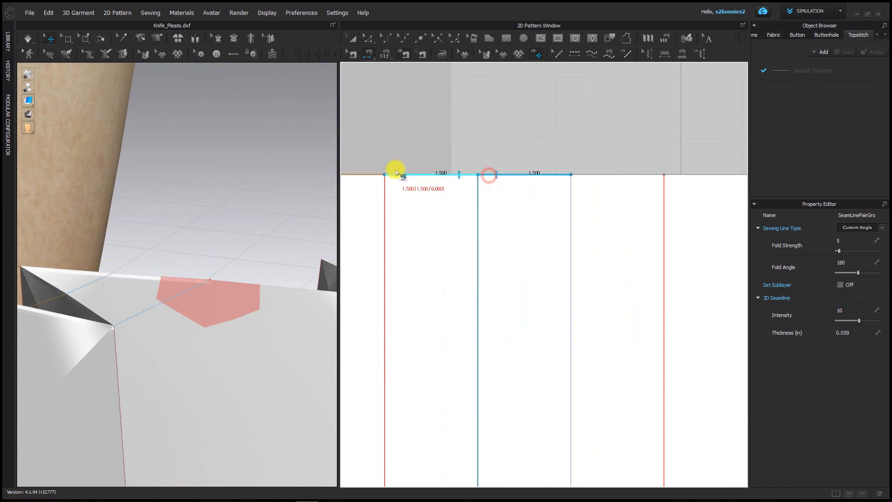
{"action": "middle_click_drag", "start_coordinate": [166, 287], "coordinate": [253, 216]}
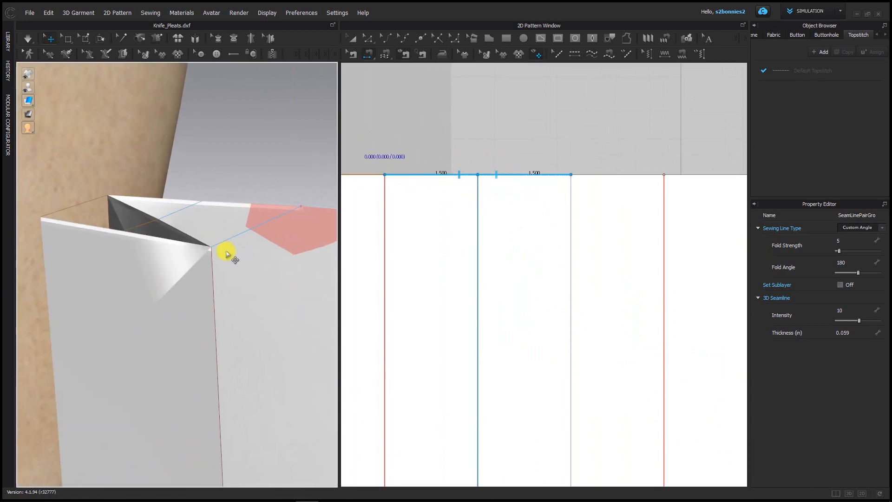
{"action": "right_click_drag", "start_coordinate": [227, 254], "coordinate": [254, 280]}
{"action": "middle_click_drag", "start_coordinate": [251, 248], "coordinate": [194, 153]}
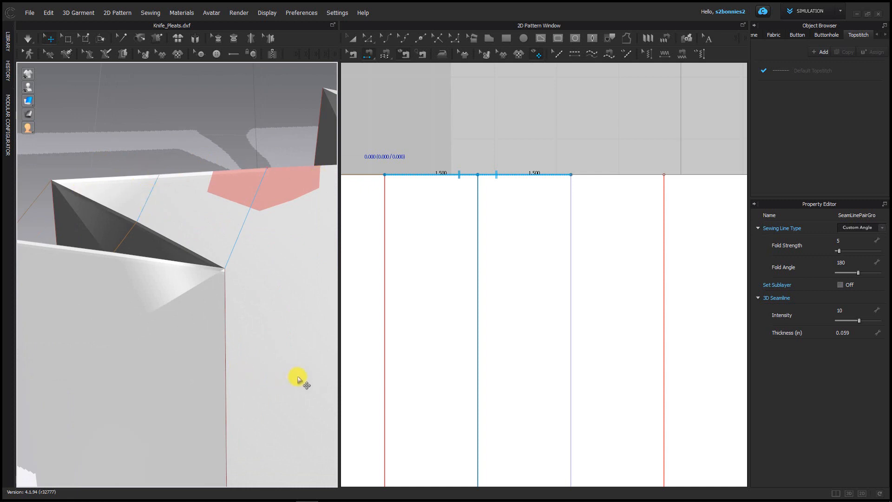
Simulate the sample briefly to close its sewn pleat, and examine the fold in the 3D view
{"action": "middle_click_drag", "start_coordinate": [469, 204], "coordinate": [567, 151]}
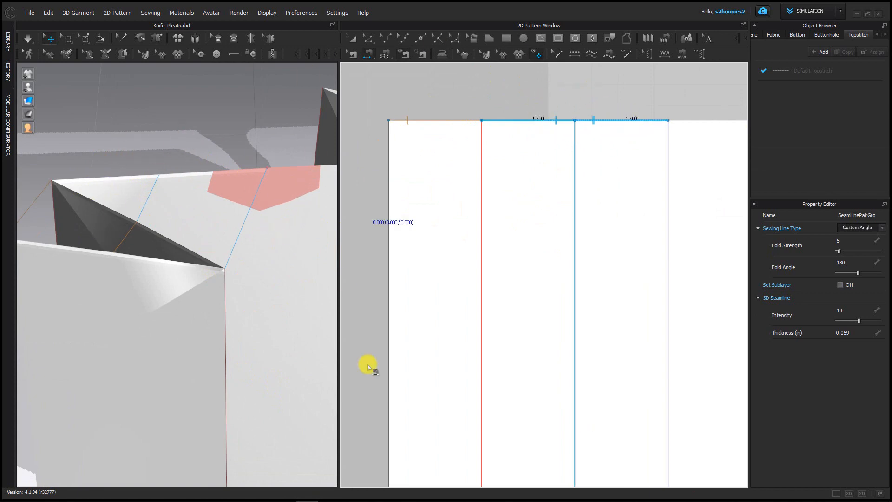
{"action": "key", "text": "space"}
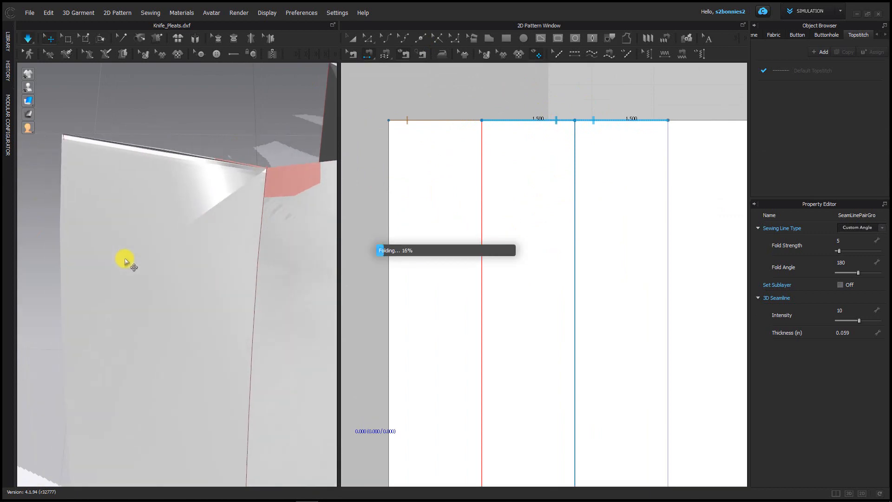
{"action": "key", "text": "space"}
{"action": "scroll", "coordinate": [123, 237], "scroll_direction": "down", "scroll_amount": 4}
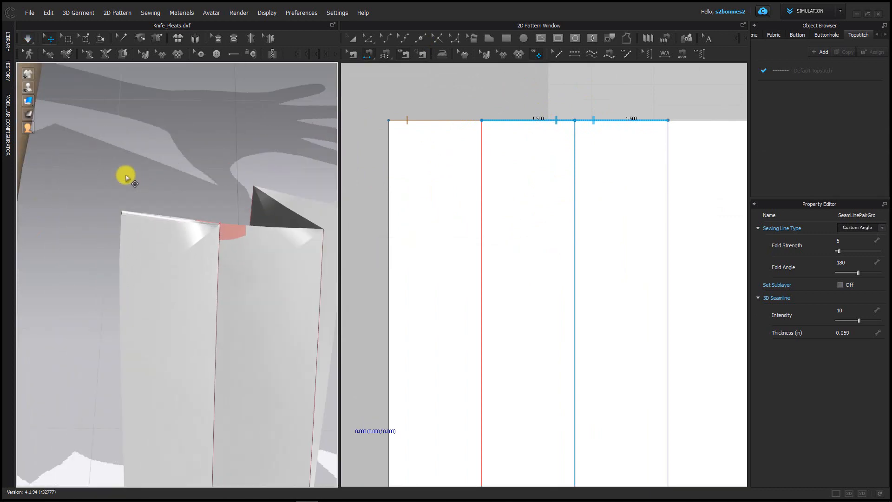
{"action": "scroll", "coordinate": [125, 178], "scroll_direction": "down", "scroll_amount": 5}
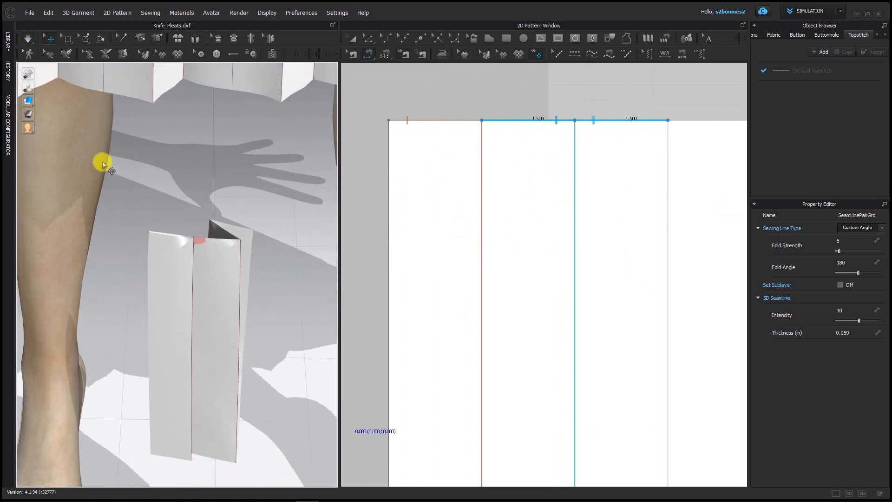
{"action": "right_click_drag", "start_coordinate": [103, 162], "coordinate": [144, 264]}
{"action": "scroll", "coordinate": [414, 217], "scroll_direction": "down", "scroll_amount": 5}
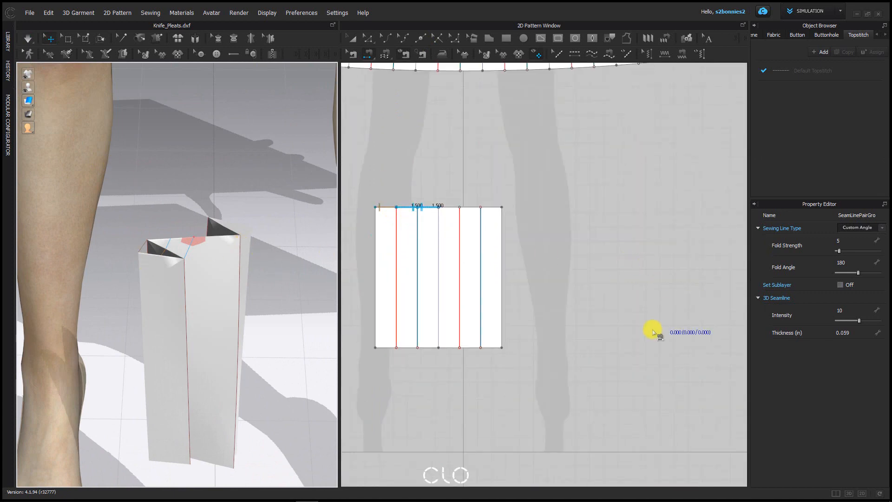
Compare the sewn pleat sample in 3D with the first pleat at the skirt panel's waist edge in the 2D pattern
{"action": "middle_click_drag", "start_coordinate": [491, 174], "coordinate": [537, 202]}
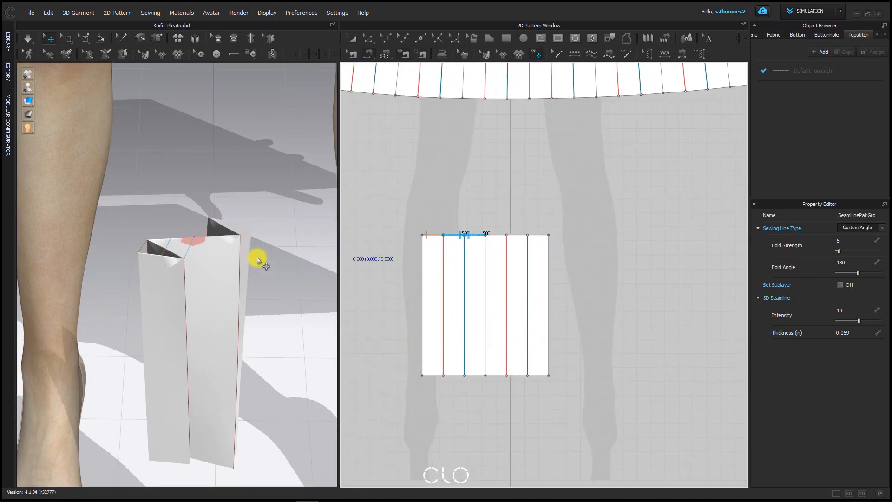
{"action": "middle_click_drag", "start_coordinate": [260, 262], "coordinate": [261, 225]}
{"action": "scroll", "coordinate": [261, 226], "scroll_direction": "up", "scroll_amount": 3}
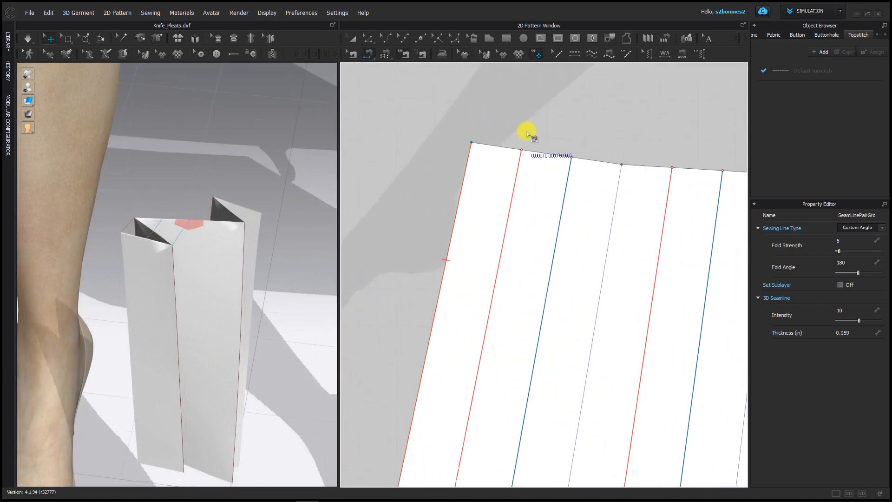
{"action": "middle_click_drag", "start_coordinate": [536, 188], "coordinate": [507, 164]}
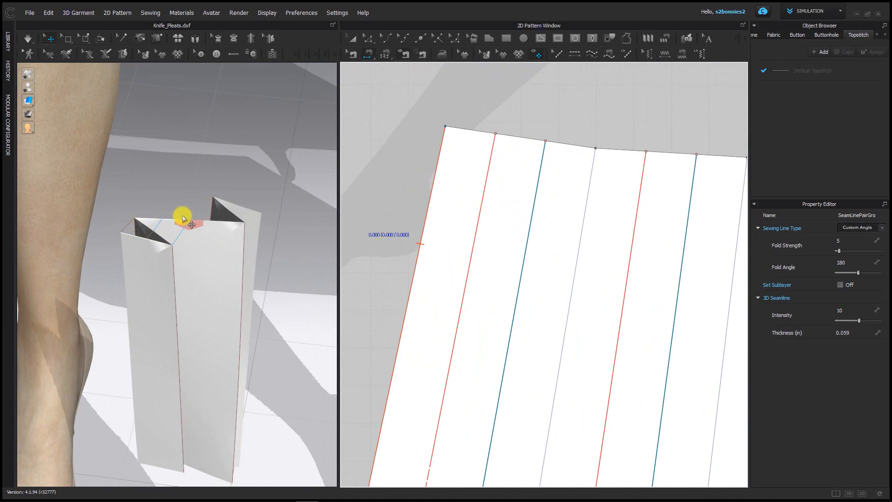
{"action": "middle_click_drag", "start_coordinate": [504, 112], "coordinate": [484, 154]}
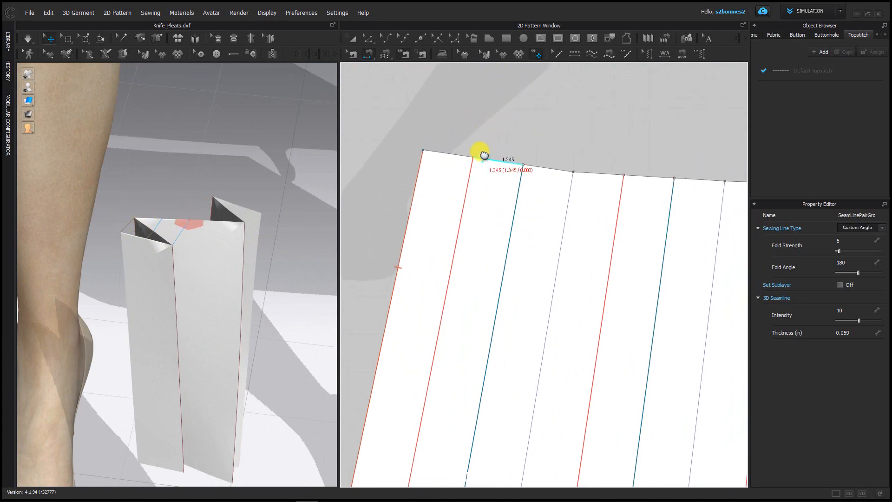
{"action": "scroll", "coordinate": [464, 139], "scroll_direction": "down", "scroll_amount": 5}
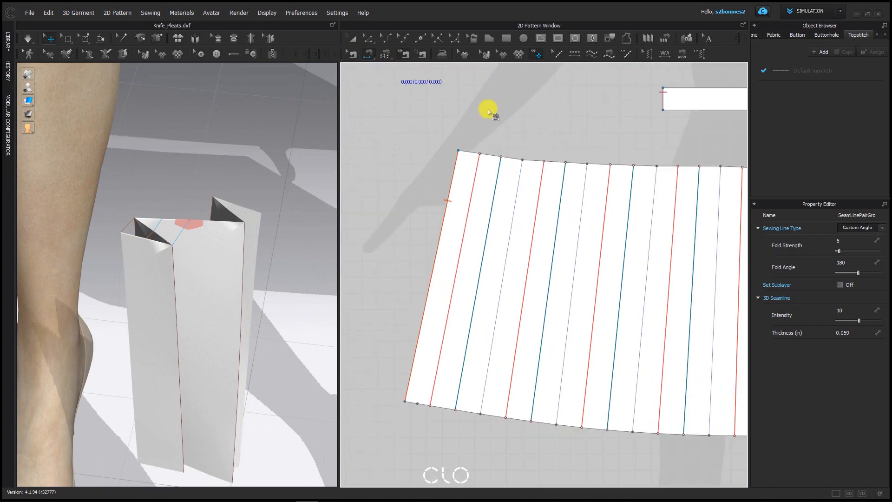
{"action": "scroll", "coordinate": [488, 112], "scroll_direction": "down", "scroll_amount": 3}
{"action": "middle_click_drag", "start_coordinate": [490, 115], "coordinate": [430, 135]}
{"action": "scroll", "coordinate": [431, 139], "scroll_direction": "up", "scroll_amount": 4}
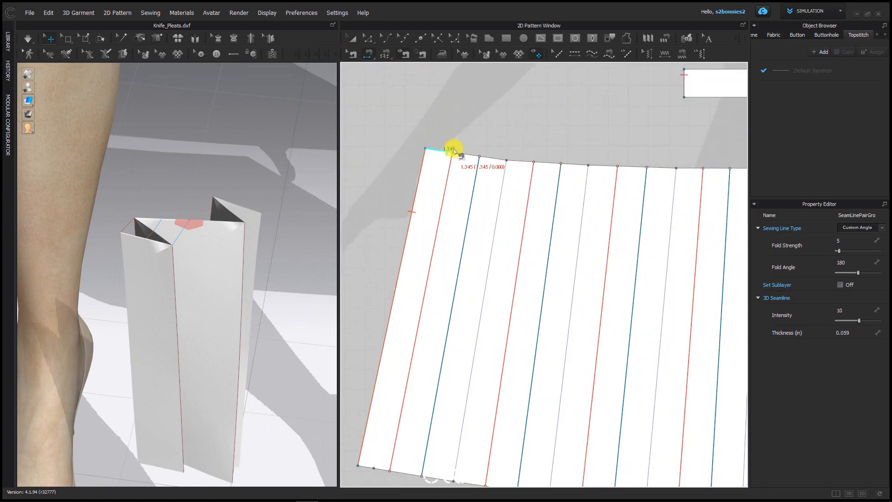
Sew the front skirt panel's first pleat at the waist edge, joining adjacent segments across the red and then the blue fold line
{"action": "left_click", "coordinate": [368, 53]}
{"action": "scroll", "coordinate": [446, 150], "scroll_direction": "up", "scroll_amount": 2}
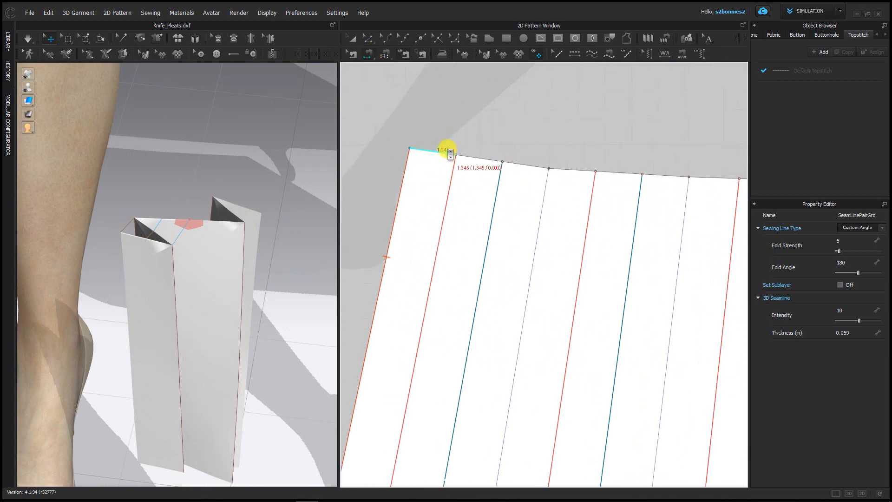
{"action": "scroll", "coordinate": [447, 149], "scroll_direction": "up", "scroll_amount": 5}
{"action": "middle_click_drag", "start_coordinate": [467, 149], "coordinate": [500, 133]}
{"action": "scroll", "coordinate": [538, 218], "scroll_direction": "down", "scroll_amount": 6}
{"action": "middle_click_drag", "start_coordinate": [534, 197], "coordinate": [534, 218]}
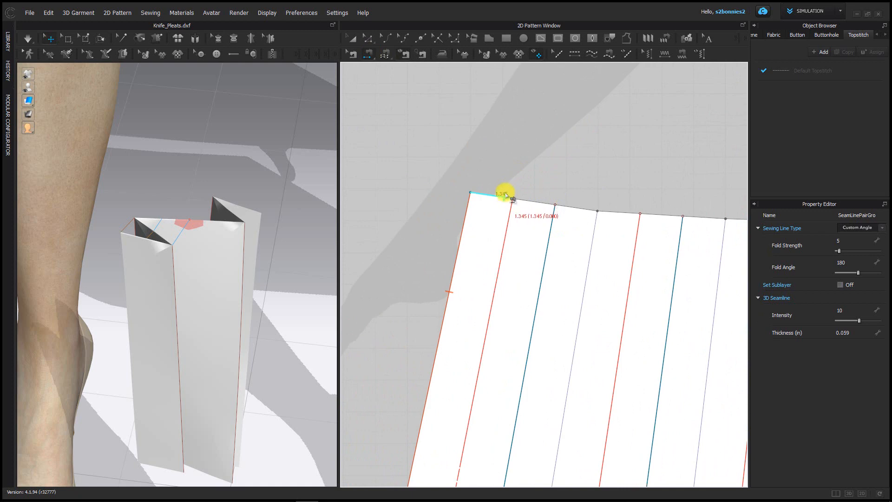
{"action": "left_click", "coordinate": [505, 198]}
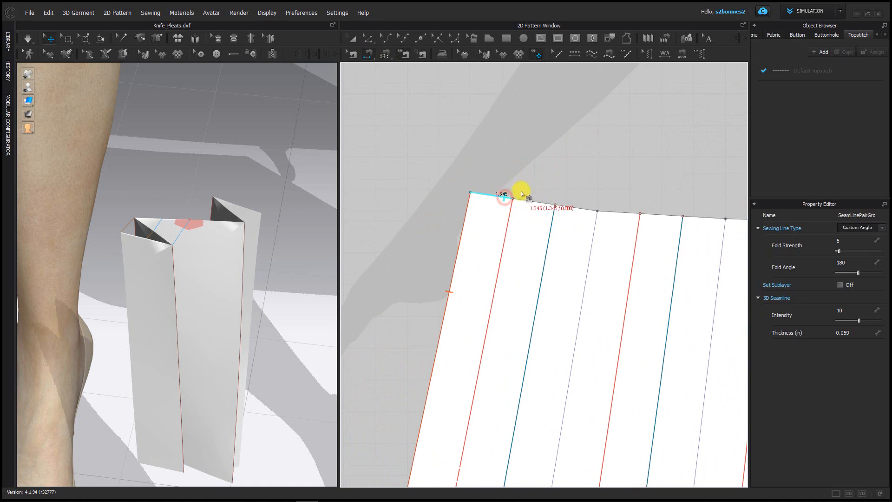
{"action": "left_click", "coordinate": [522, 199]}
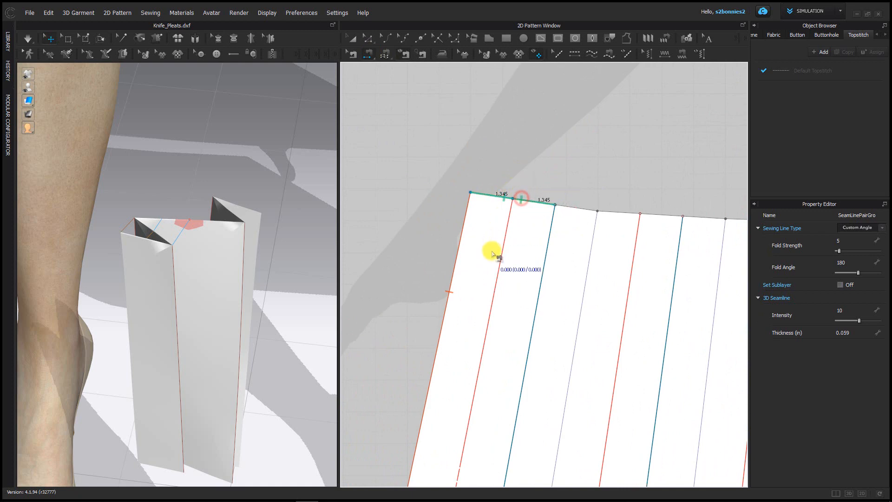
{"action": "left_click", "coordinate": [542, 200]}
{"action": "left_click", "coordinate": [560, 206]}
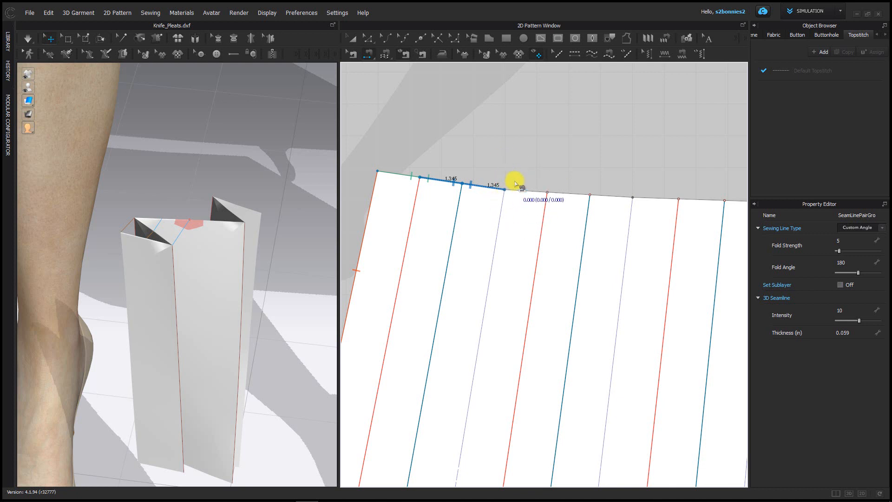
Sew the second pleat of the front panel's waist edge by joining neighbouring segments across its red and blue fold lines
{"action": "middle_click_drag", "start_coordinate": [513, 183], "coordinate": [396, 198]}
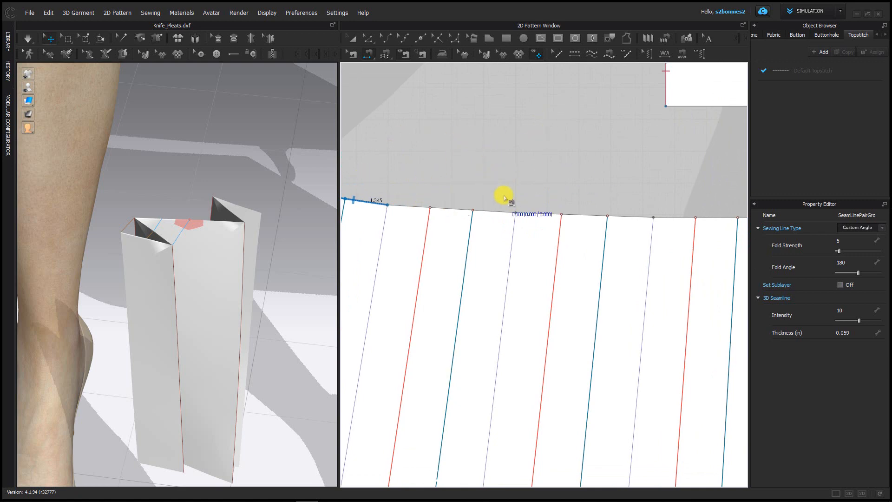
{"action": "scroll", "coordinate": [531, 167], "scroll_direction": "down", "scroll_amount": 3}
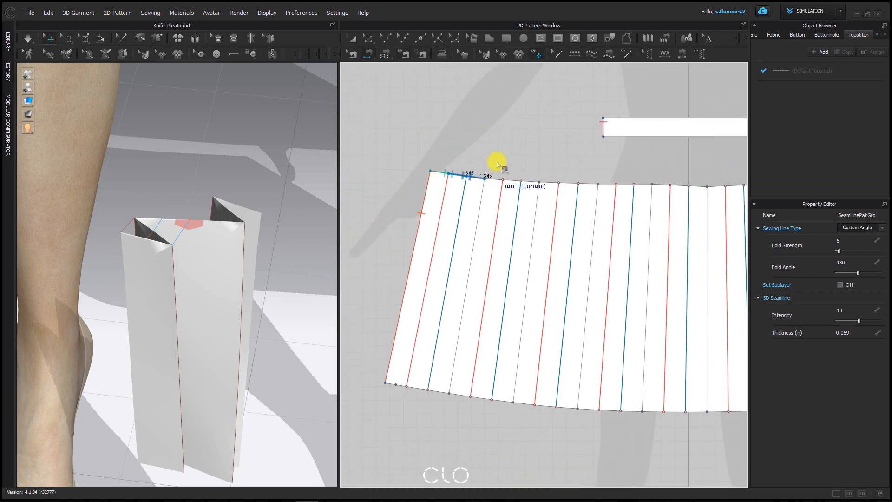
{"action": "middle_click_drag", "start_coordinate": [532, 168], "coordinate": [557, 140]}
{"action": "scroll", "coordinate": [555, 138], "scroll_direction": "up", "scroll_amount": 3}
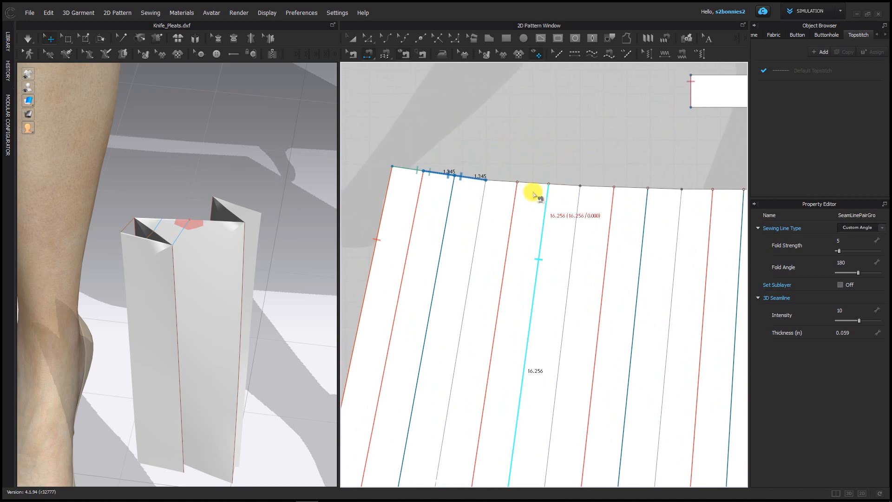
{"action": "middle_click_drag", "start_coordinate": [552, 175], "coordinate": [527, 180]}
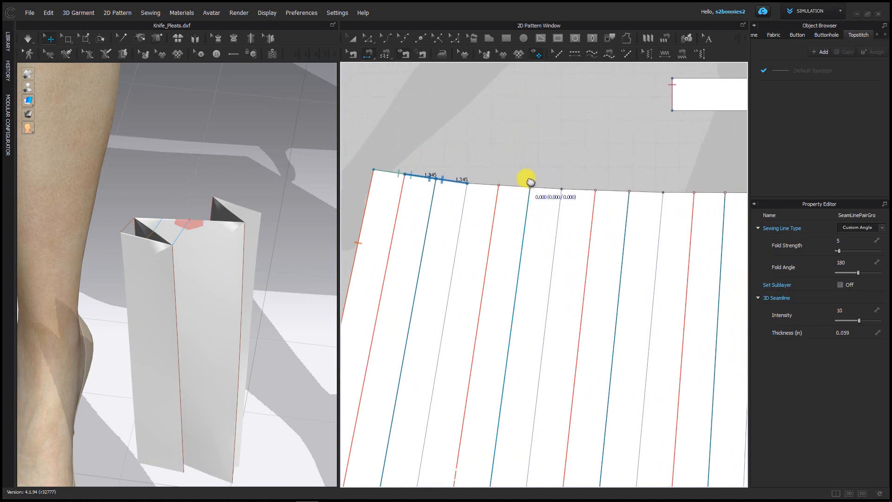
{"action": "scroll", "coordinate": [512, 144], "scroll_direction": "up", "scroll_amount": 3}
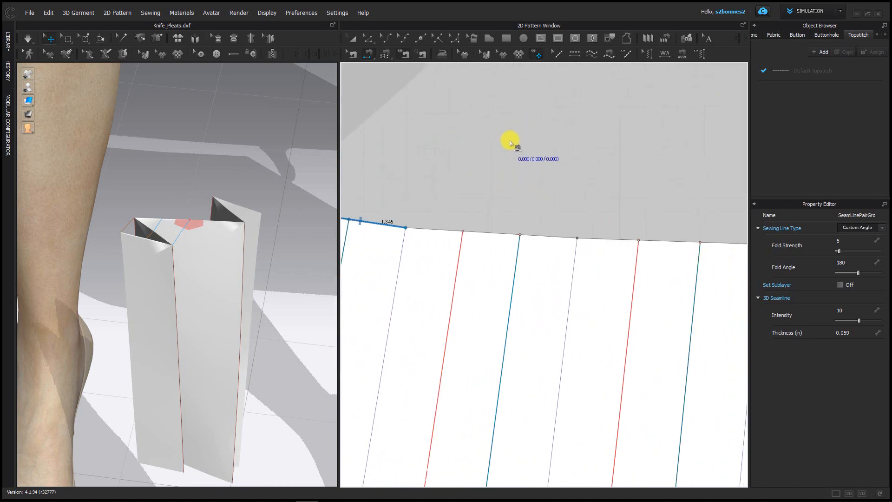
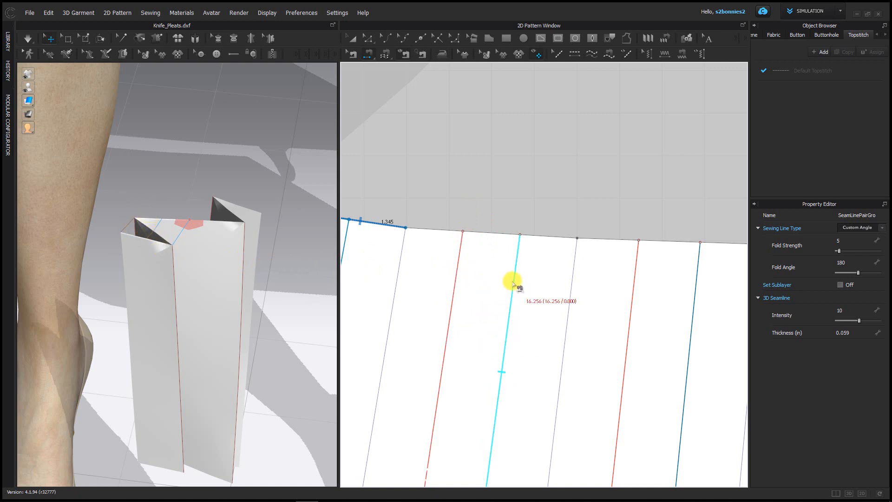
{"action": "right_click_drag", "start_coordinate": [514, 282], "coordinate": [505, 304]}
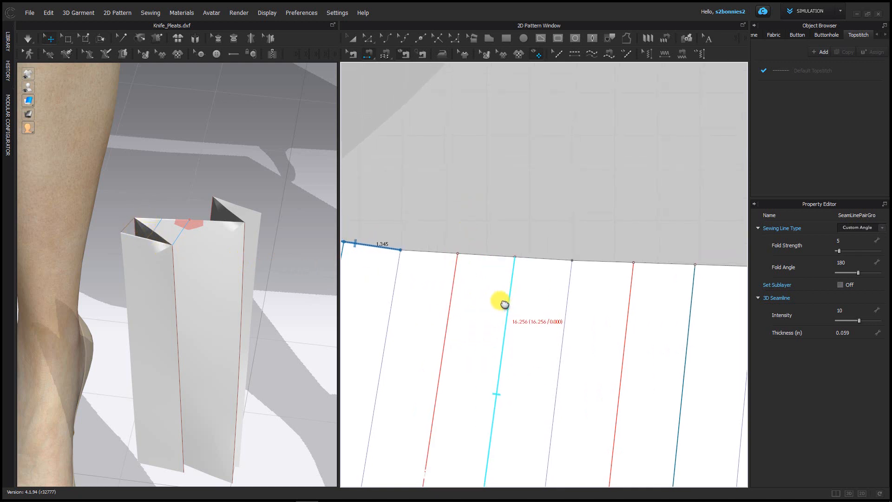
{"action": "left_click", "coordinate": [466, 254]}
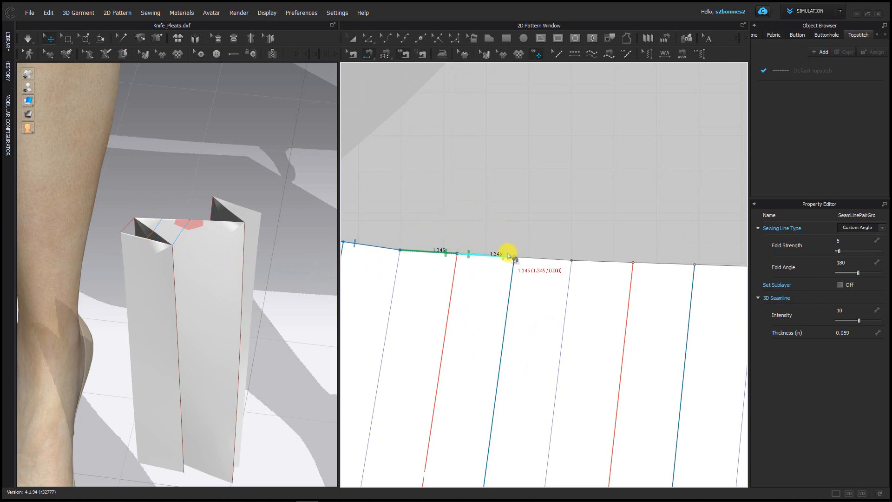
{"action": "left_click", "coordinate": [523, 253]}
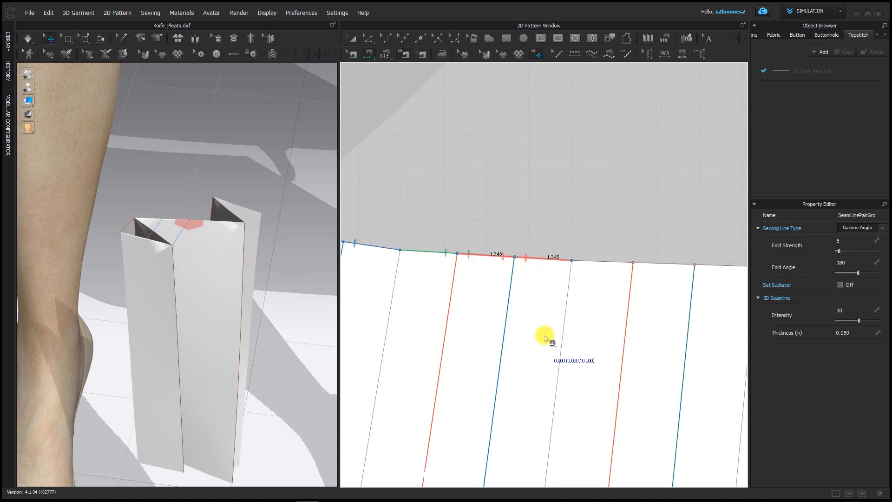
Sew the front panel's third waist pleat, joining the segments on either side of its red and blue fold lines
{"action": "right_click_drag", "start_coordinate": [542, 339], "coordinate": [384, 372]}
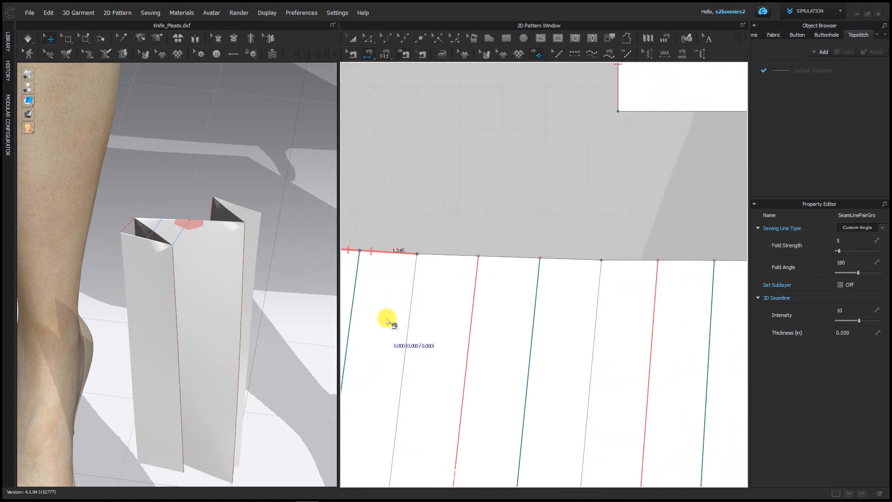
{"action": "scroll", "coordinate": [466, 251], "scroll_direction": "down", "scroll_amount": 3}
{"action": "left_click", "coordinate": [463, 249]}
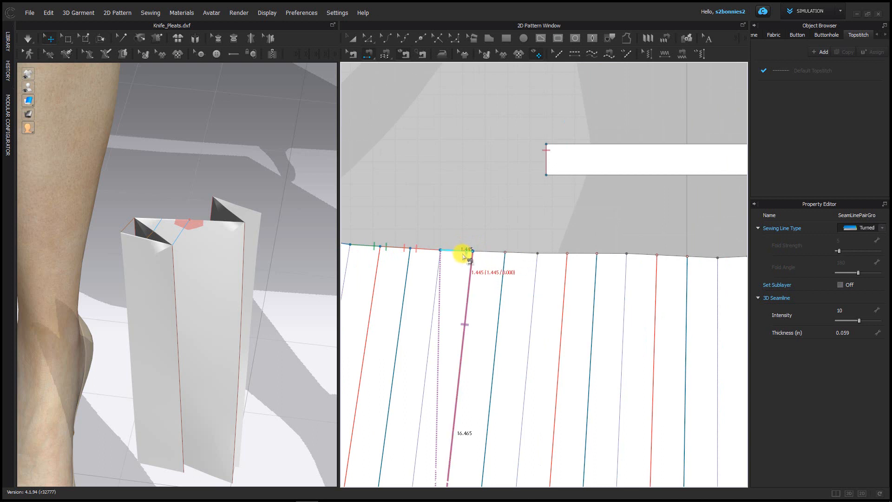
{"action": "left_click", "coordinate": [467, 250]}
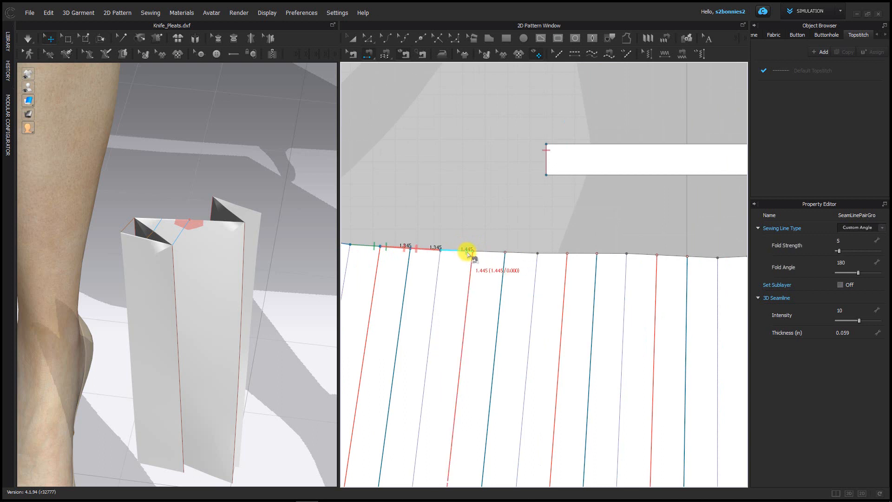
{"action": "left_click", "coordinate": [514, 252]}
Sew the front panel's fourth and fifth waist pleats up to the centre, pairing adjacent segments across each red and blue fold line
{"action": "left_click", "coordinate": [575, 253]}
{"action": "left_click", "coordinate": [589, 253]}
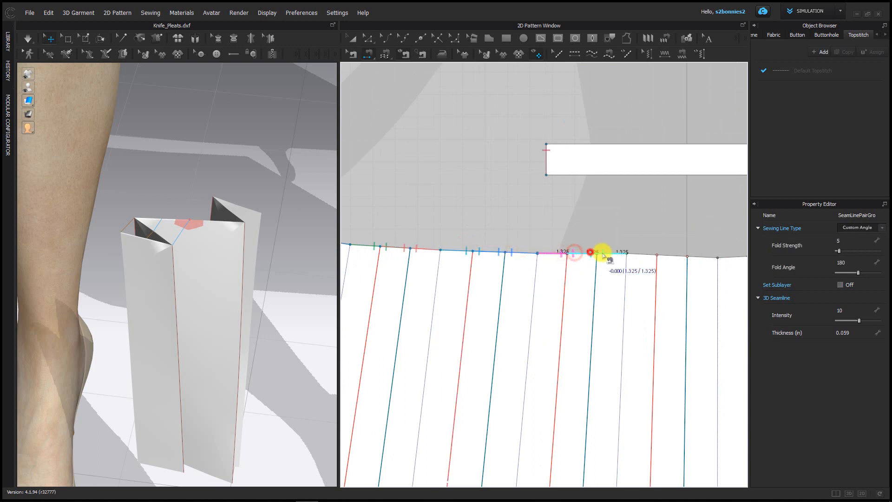
{"action": "left_click", "coordinate": [601, 253]}
{"action": "middle_click_drag", "start_coordinate": [677, 240], "coordinate": [575, 226]}
{"action": "left_click", "coordinate": [548, 240]}
{"action": "left_click", "coordinate": [562, 241]}
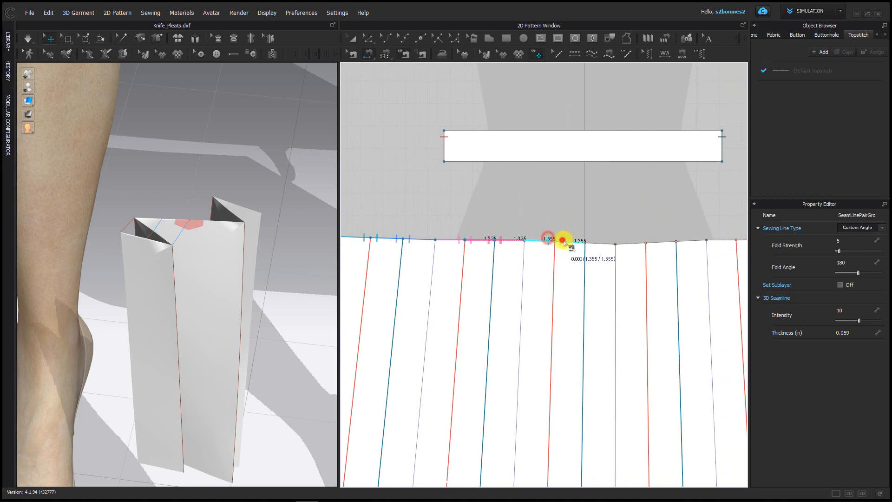
{"action": "left_click", "coordinate": [579, 242]}
{"action": "left_click", "coordinate": [596, 244]}
Sew the sixth and seventh waist pleats of the front panel, just past the centre, across their red and blue fold lines
{"action": "middle_click_drag", "start_coordinate": [668, 231], "coordinate": [586, 237]}
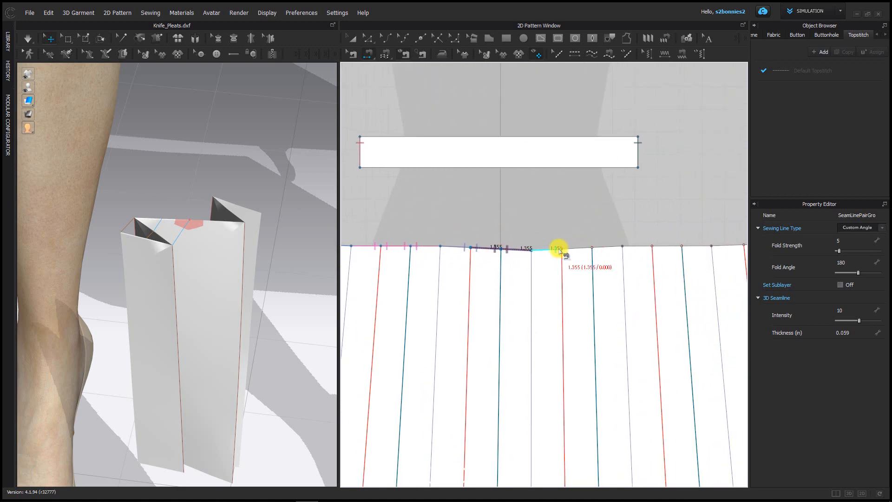
{"action": "left_click", "coordinate": [572, 248]}
{"action": "left_click", "coordinate": [586, 248]}
{"action": "left_click", "coordinate": [599, 247]}
{"action": "middle_click_drag", "start_coordinate": [652, 233], "coordinate": [538, 209]}
{"action": "left_click", "coordinate": [532, 225]}
{"action": "left_click", "coordinate": [544, 222]}
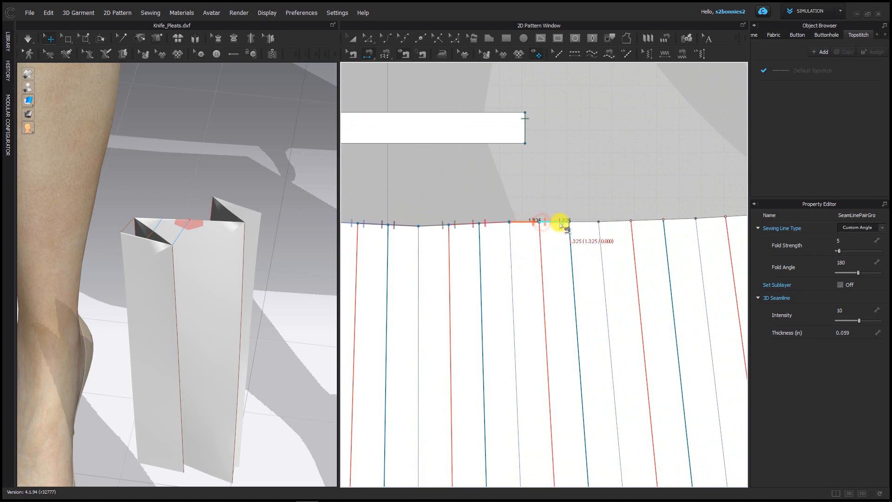
{"action": "left_click", "coordinate": [560, 222]}
{"action": "left_click", "coordinate": [575, 220]}
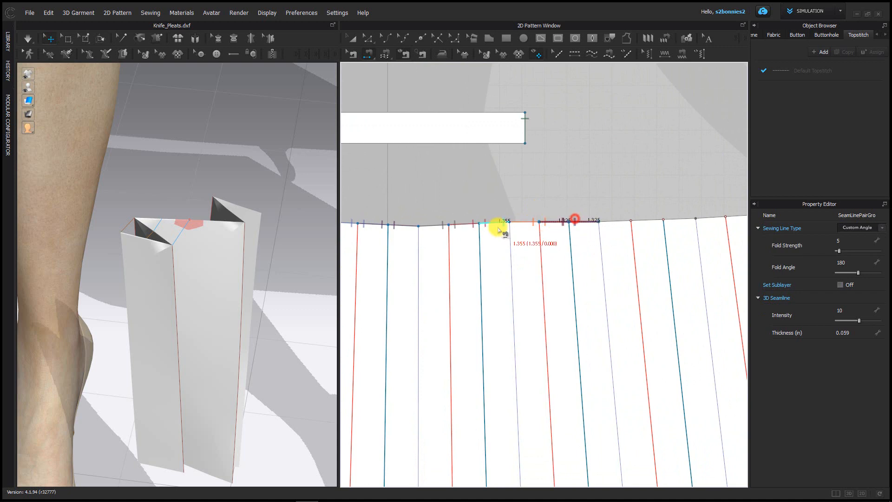
Sew the front panel's eighth waist pleat across its red and blue fold lines
{"action": "left_click", "coordinate": [624, 220]}
{"action": "middle_click_drag", "start_coordinate": [653, 207], "coordinate": [589, 229]}
{"action": "left_click", "coordinate": [582, 230]}
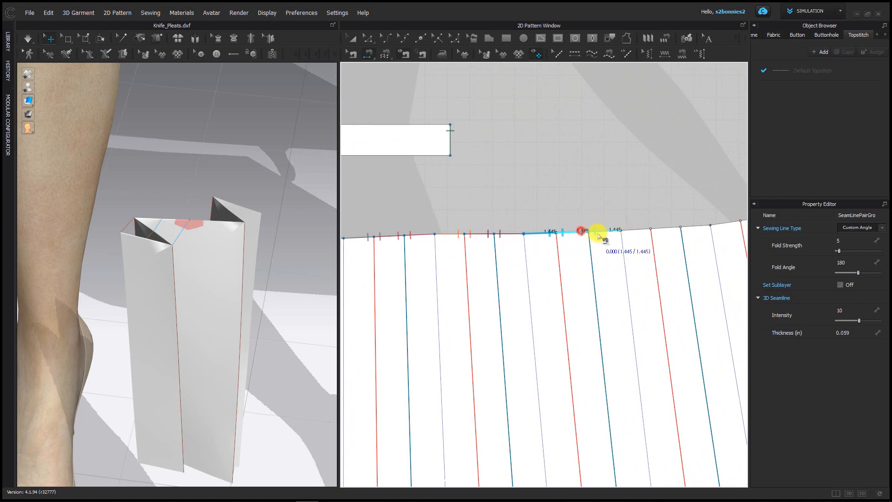
{"action": "left_click", "coordinate": [596, 232]}
Sew the ninth and tenth waist pleats across their red and blue fold lines, finishing the front panel's waist edge
{"action": "middle_click_drag", "start_coordinate": [651, 211], "coordinate": [584, 199]}
{"action": "left_click", "coordinate": [581, 214]}
{"action": "left_click", "coordinate": [596, 215]}
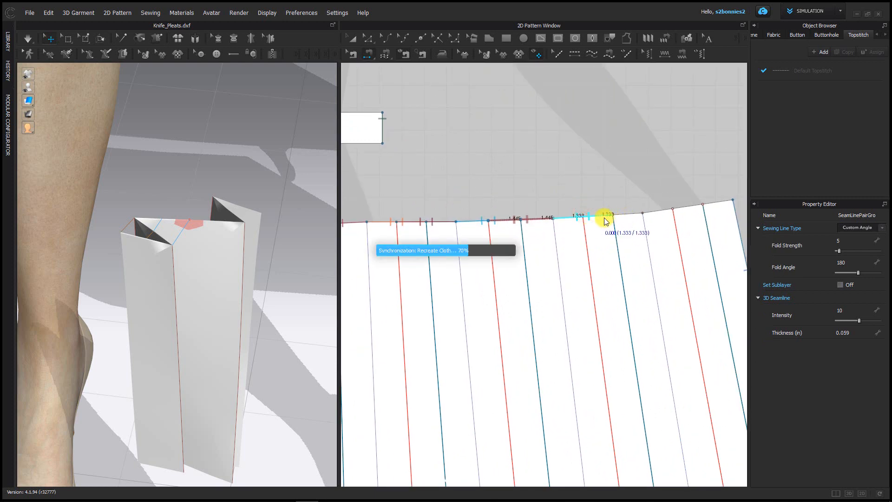
{"action": "left_click", "coordinate": [610, 219]}
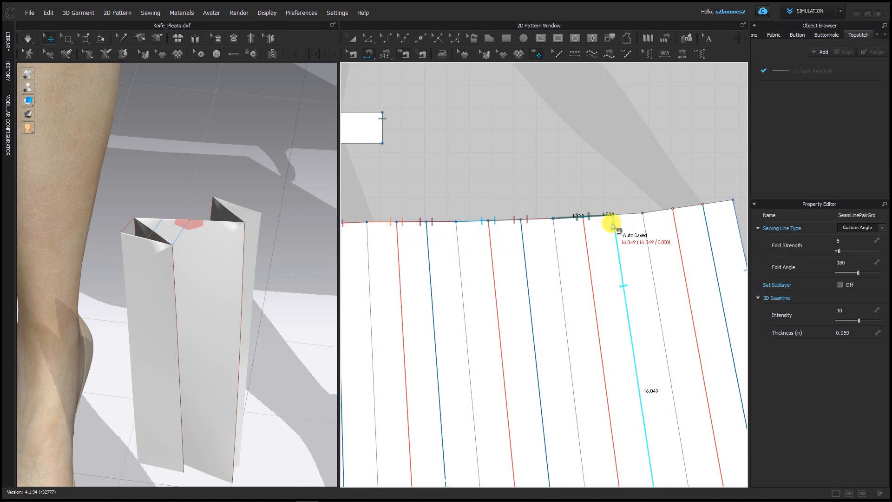
{"action": "left_click", "coordinate": [607, 215]}
{"action": "left_click", "coordinate": [637, 213]}
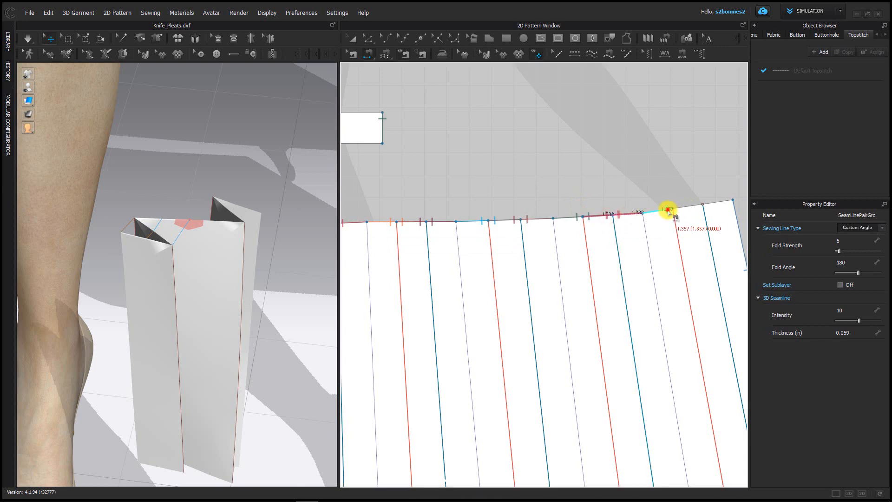
{"action": "left_click", "coordinate": [681, 210]}
{"action": "left_click", "coordinate": [700, 207]}
Sew the first three waist pleats of the back skirt panel, joining adjacent segments across each red and blue fold line
{"action": "scroll", "coordinate": [548, 193], "scroll_direction": "down", "scroll_amount": 5}
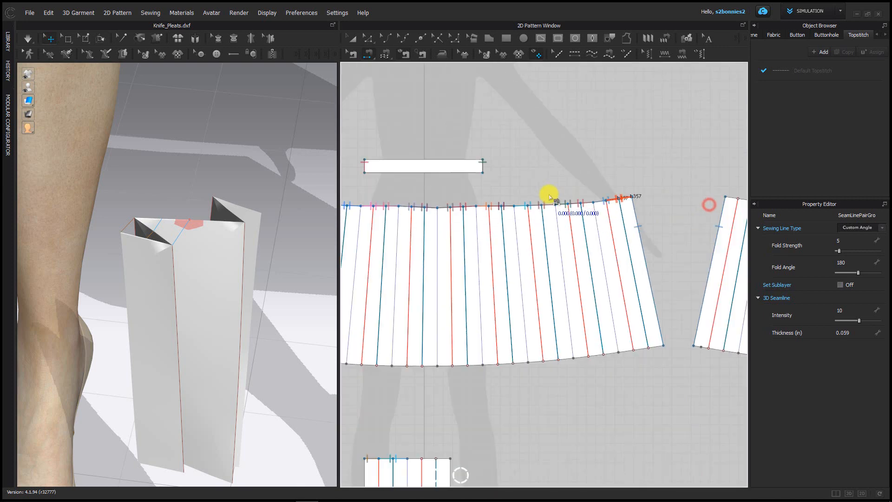
{"action": "scroll", "coordinate": [480, 163], "scroll_direction": "up", "scroll_amount": 3}
{"action": "scroll", "coordinate": [527, 185], "scroll_direction": "up", "scroll_amount": 3}
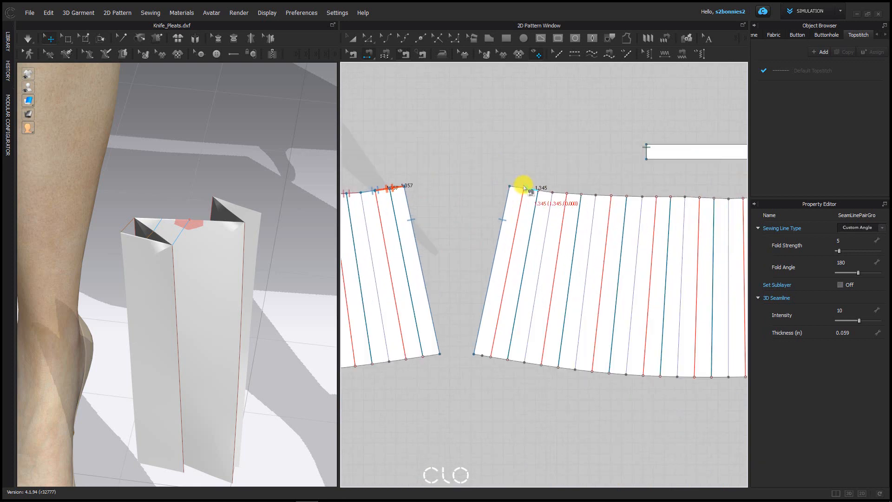
{"action": "left_click", "coordinate": [531, 188]}
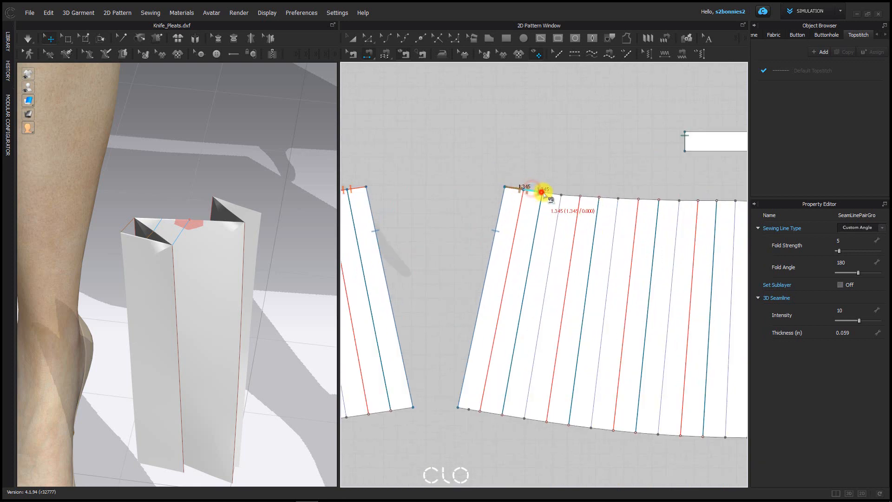
{"action": "left_click", "coordinate": [577, 198]}
{"action": "left_click", "coordinate": [587, 199]}
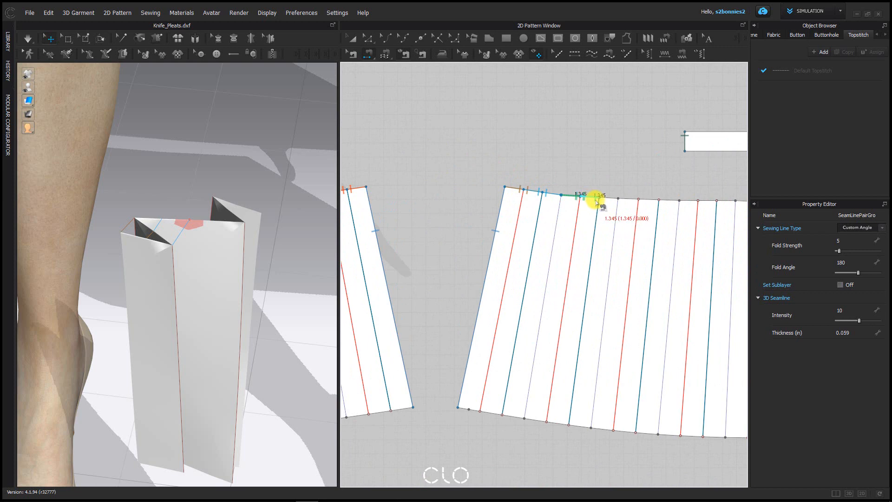
{"action": "left_click", "coordinate": [636, 201]}
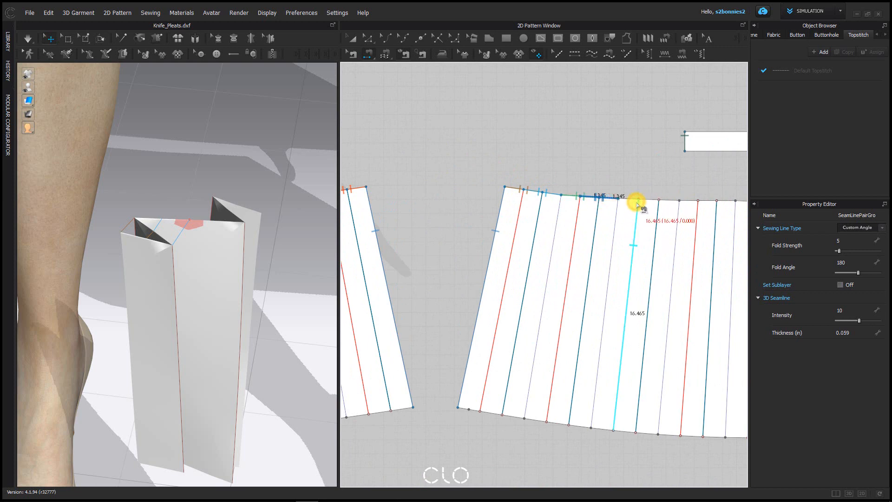
{"action": "left_click", "coordinate": [665, 199]}
Sew the back panel's fourth and fifth waist pleats across their red and blue fold lines
{"action": "left_click", "coordinate": [692, 200]}
{"action": "left_click", "coordinate": [702, 201]}
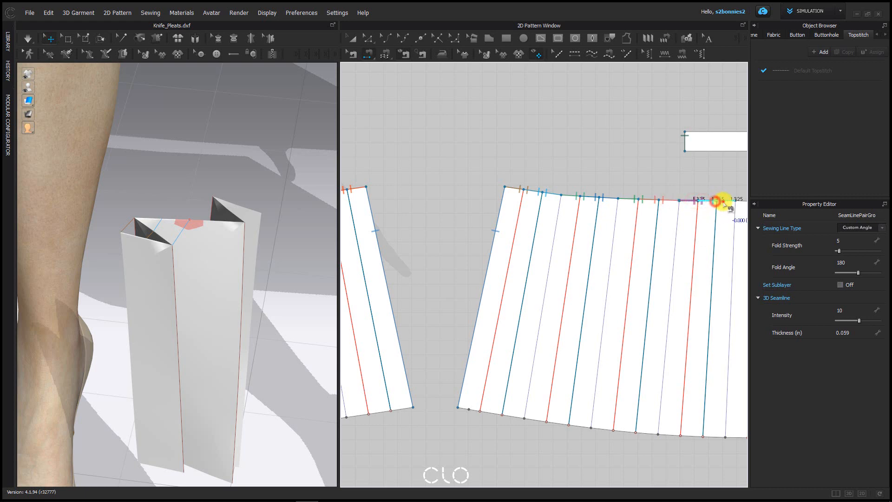
{"action": "middle_click_drag", "start_coordinate": [715, 201], "coordinate": [538, 177]}
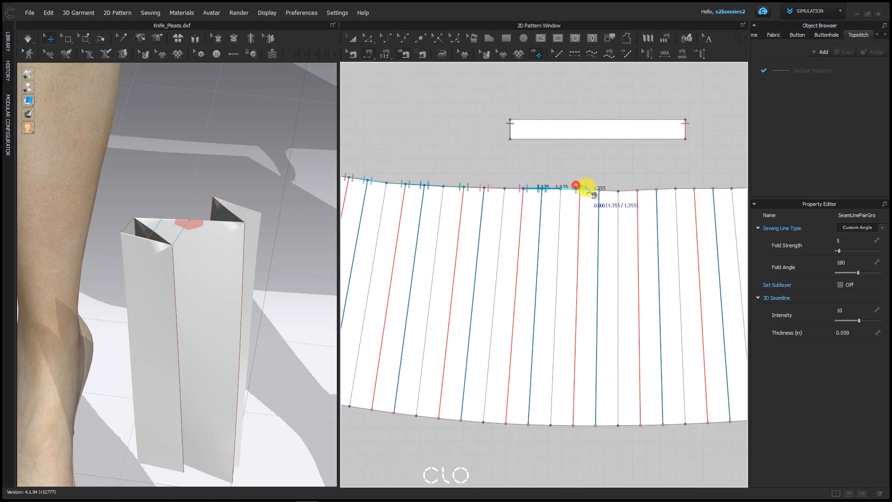
Sew the sixth and seventh waist pleats of the back panel, pairing neighbouring segments across each red and blue fold line
{"action": "left_click", "coordinate": [646, 191]}
{"action": "left_click", "coordinate": [652, 191]}
{"action": "left_click", "coordinate": [660, 191]}
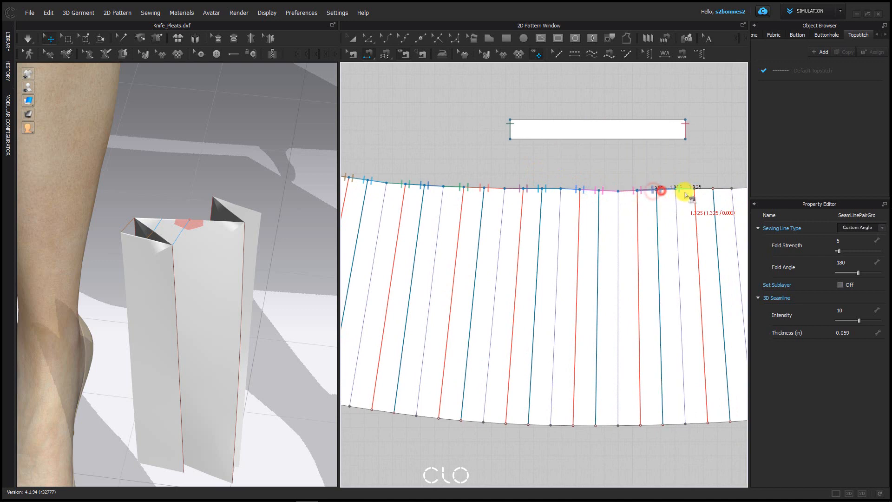
{"action": "left_click", "coordinate": [688, 190]}
{"action": "left_click", "coordinate": [698, 190]}
{"action": "left_click", "coordinate": [719, 191]}
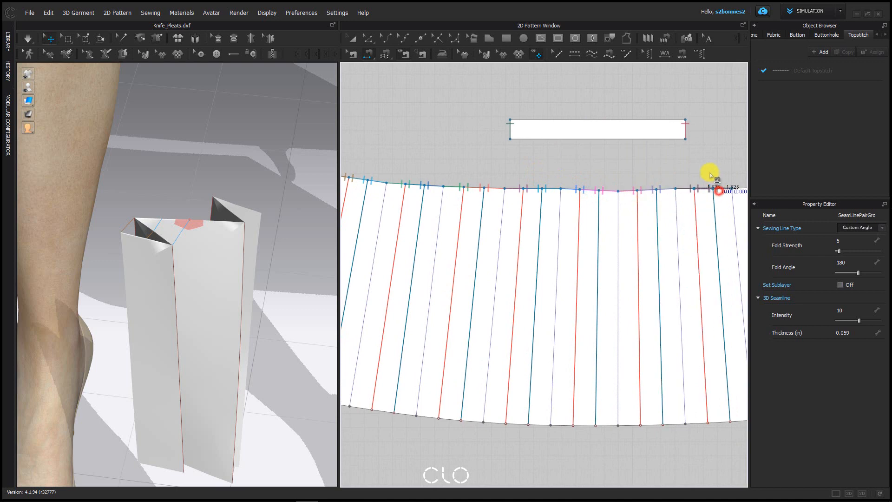
Sew the remaining waist pleats of the back panel, joining neighbouring segments across each red and blue fold line
{"action": "middle_click_drag", "start_coordinate": [707, 175], "coordinate": [512, 172]}
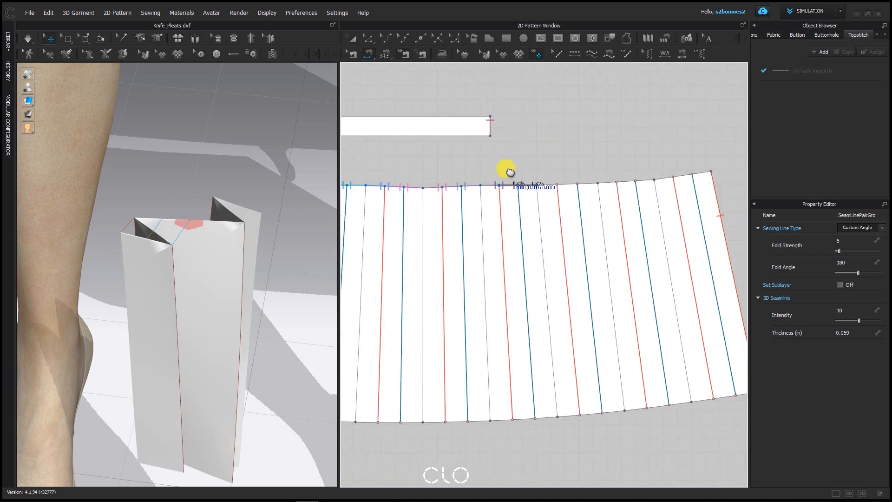
{"action": "left_click", "coordinate": [576, 183]}
{"action": "left_click", "coordinate": [585, 182]}
{"action": "left_click", "coordinate": [613, 181]}
{"action": "left_click", "coordinate": [624, 181]}
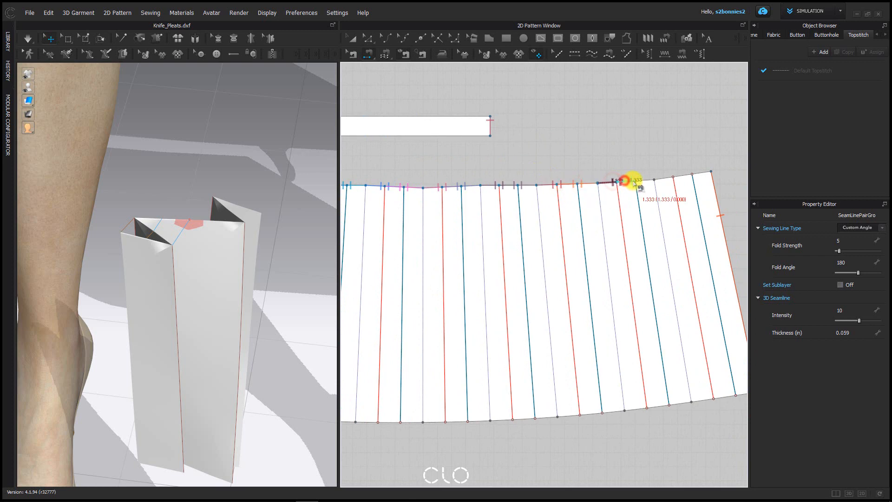
{"action": "left_click", "coordinate": [666, 180]}
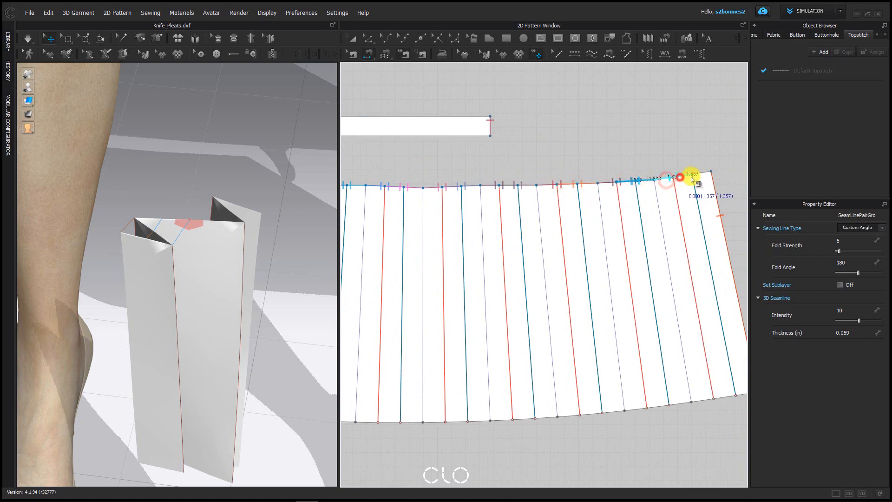
{"action": "left_click", "coordinate": [690, 177]}
{"action": "left_click", "coordinate": [697, 173]}
Examine the sewn pleats along the front panel's waist edge, the waistband above it and the small folded sample piece
{"action": "scroll", "coordinate": [541, 246], "scroll_direction": "down", "scroll_amount": 5}
{"action": "scroll", "coordinate": [520, 265], "scroll_direction": "up", "scroll_amount": 4}
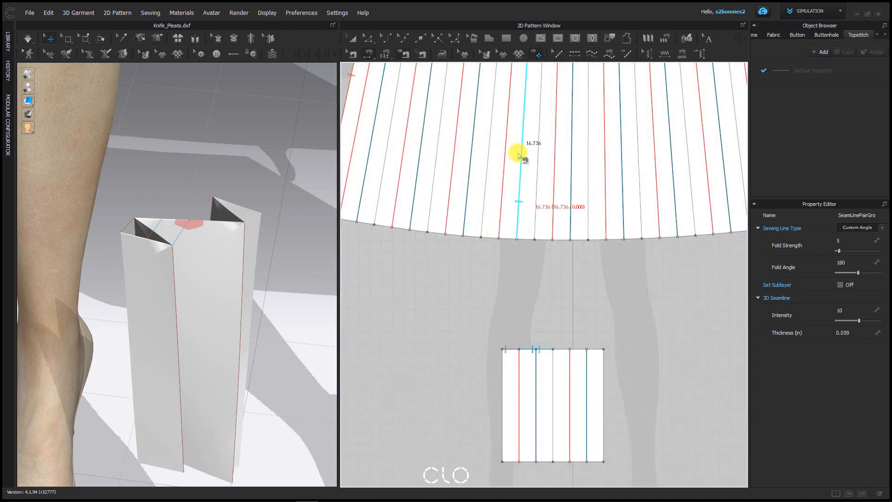
{"action": "middle_click_drag", "start_coordinate": [518, 154], "coordinate": [509, 248]}
{"action": "middle_click_drag", "start_coordinate": [168, 270], "coordinate": [177, 159]}
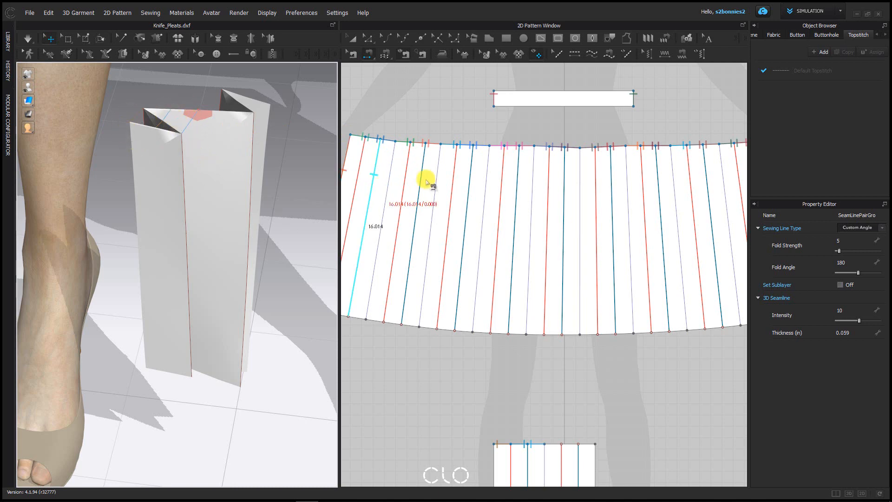
{"action": "middle_click_drag", "start_coordinate": [424, 175], "coordinate": [456, 231]}
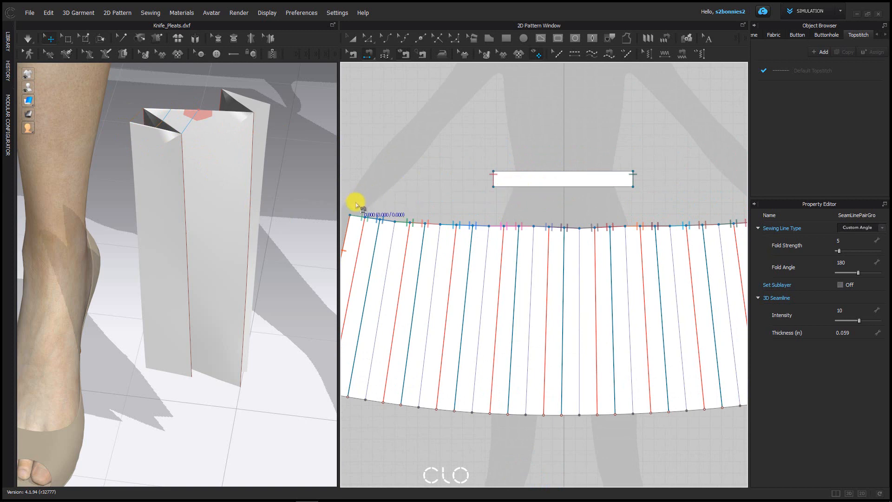
{"action": "scroll", "coordinate": [645, 181], "scroll_direction": "down", "scroll_amount": 3}
{"action": "middle_click_drag", "start_coordinate": [630, 181], "coordinate": [584, 204]}
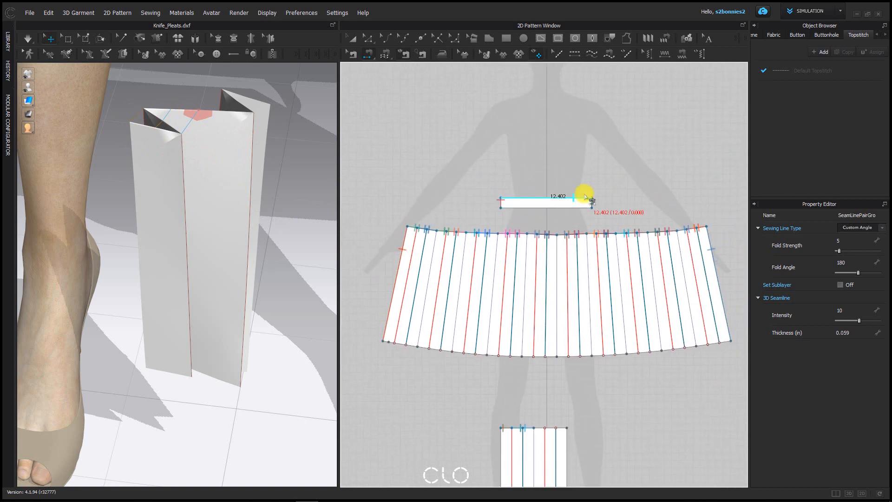
{"action": "middle_click_drag", "start_coordinate": [524, 372], "coordinate": [495, 278]}
{"action": "scroll", "coordinate": [496, 297], "scroll_direction": "up", "scroll_amount": 3}
{"action": "middle_click_drag", "start_coordinate": [458, 239], "coordinate": [483, 331]}
{"action": "middle_click_drag", "start_coordinate": [404, 190], "coordinate": [448, 265]}
{"action": "left_click", "coordinate": [403, 266]}
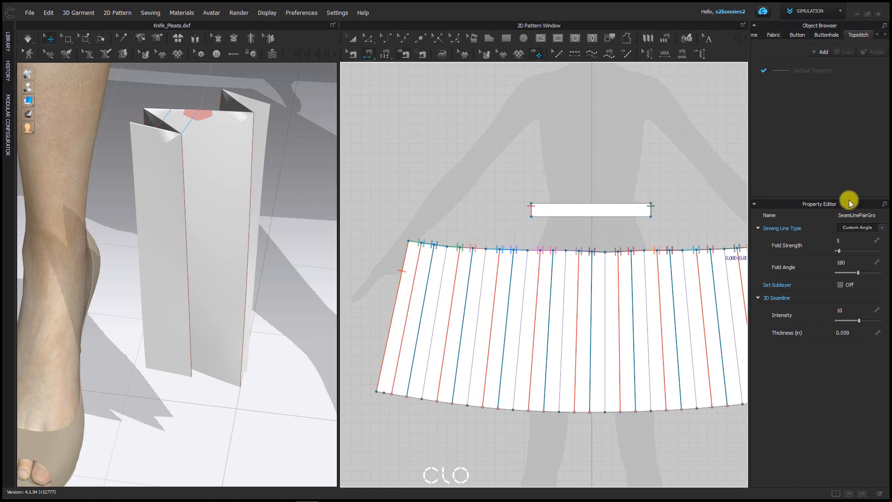
{"action": "right_click_drag", "start_coordinate": [617, 285], "coordinate": [530, 305]}
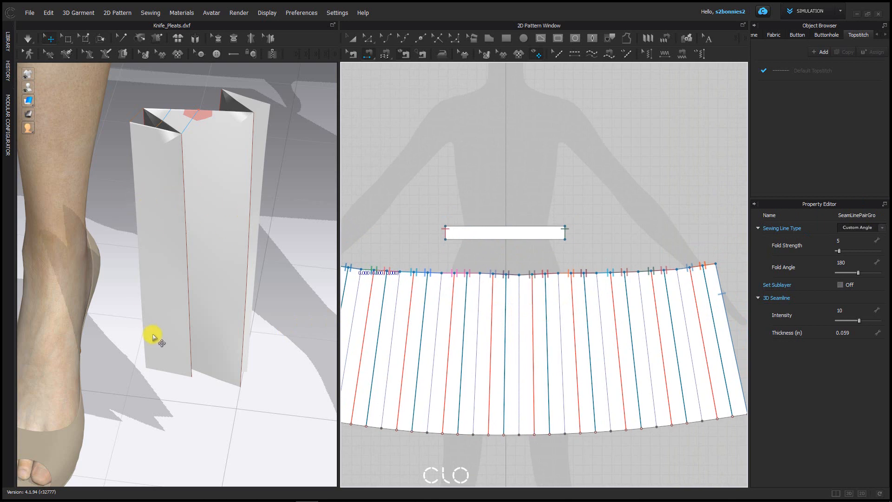
{"action": "scroll", "coordinate": [527, 255], "scroll_direction": "down", "scroll_amount": 3}
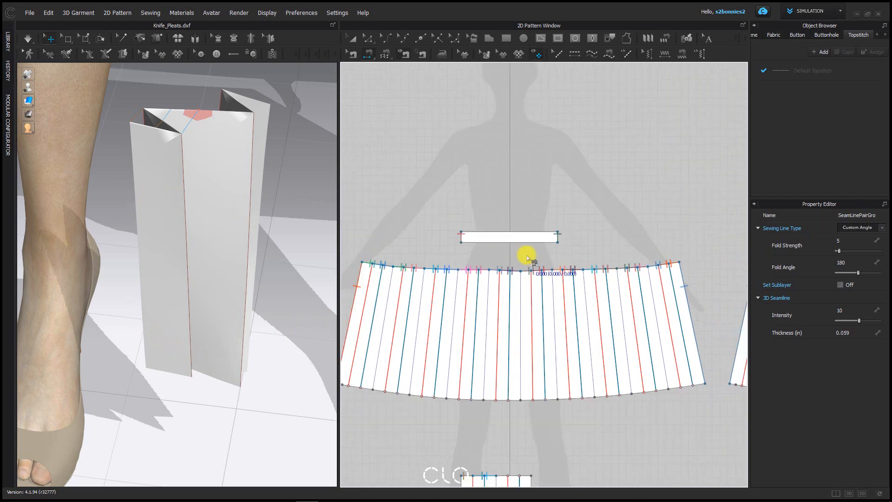
{"action": "right_click_drag", "start_coordinate": [503, 418], "coordinate": [508, 358]}
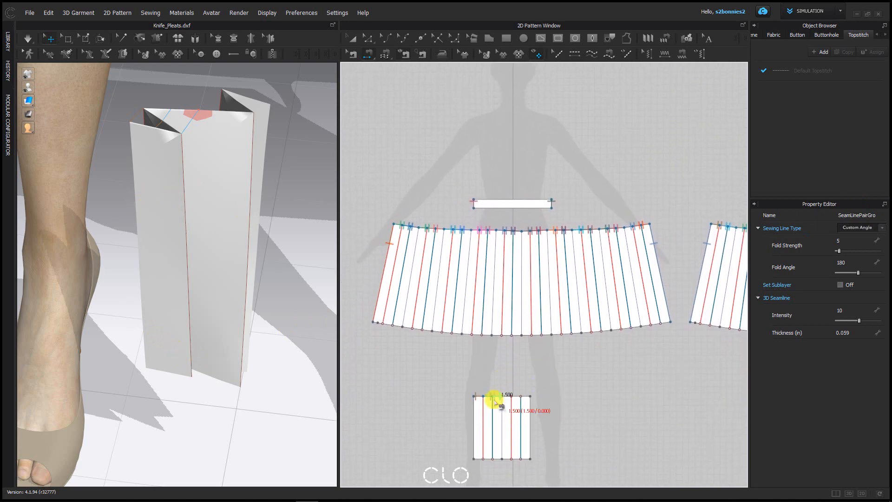
{"action": "scroll", "coordinate": [477, 408], "scroll_direction": "up", "scroll_amount": 4}
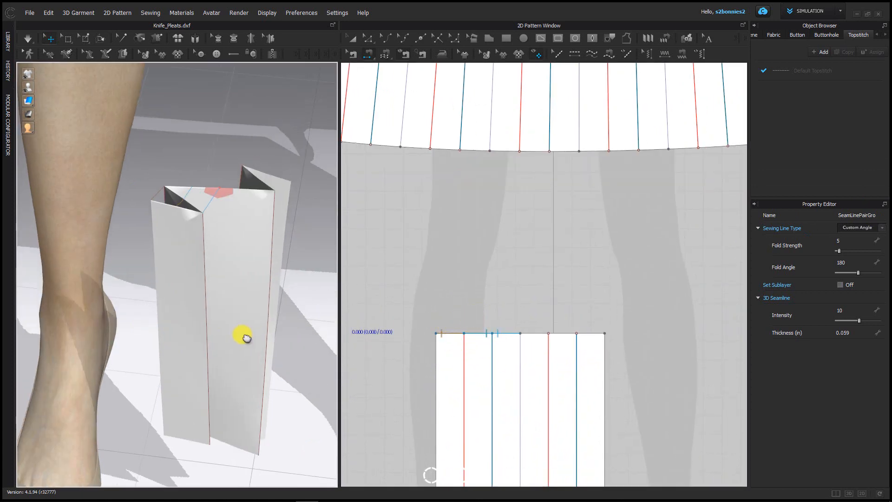
{"action": "scroll", "coordinate": [202, 239], "scroll_direction": "up", "scroll_amount": 2}
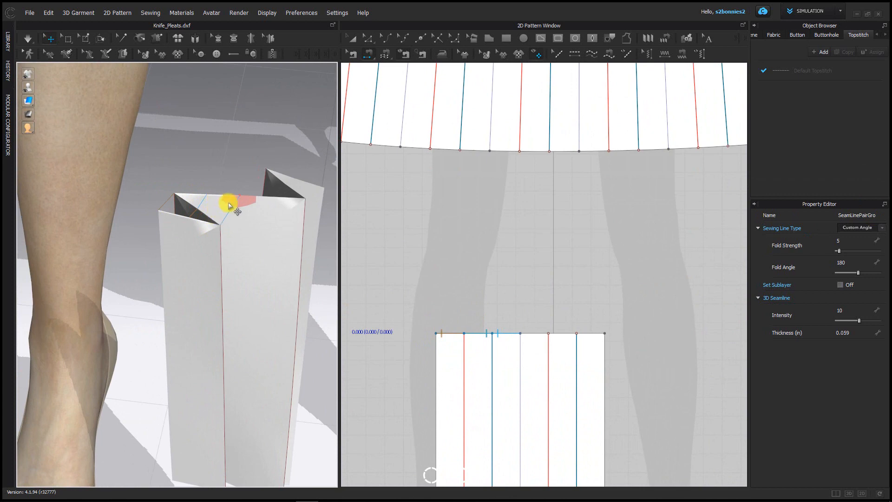
{"action": "middle_click_drag", "start_coordinate": [428, 204], "coordinate": [408, 344]}
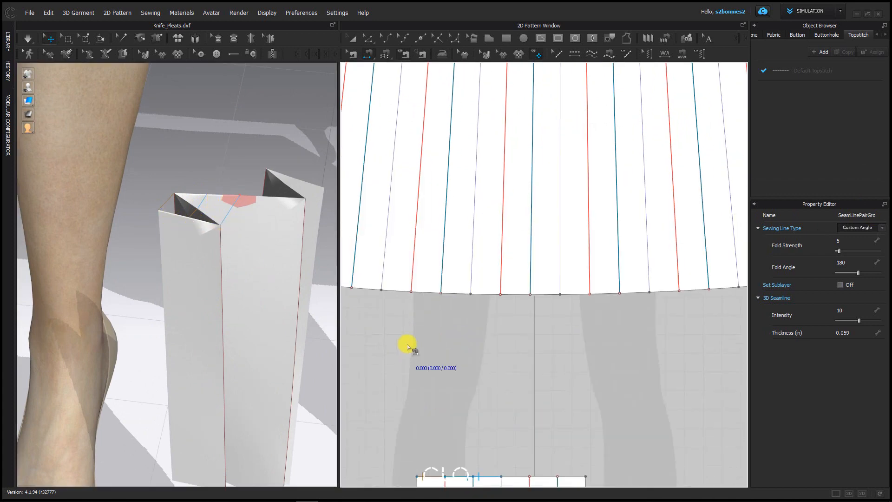
Start an M:N Segment Sewing with the front waistband's lower edge as the complete M side
{"action": "scroll", "coordinate": [408, 343], "scroll_direction": "down", "scroll_amount": 4}
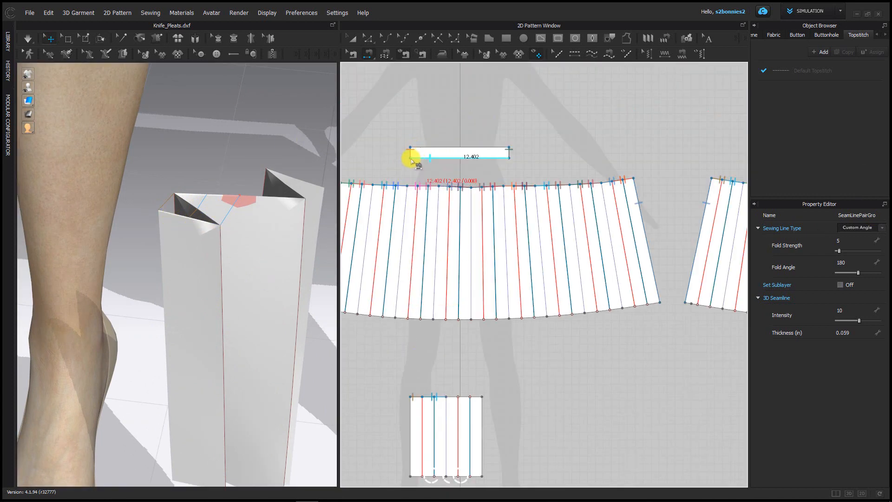
{"action": "scroll", "coordinate": [414, 162], "scroll_direction": "up", "scroll_amount": 6}
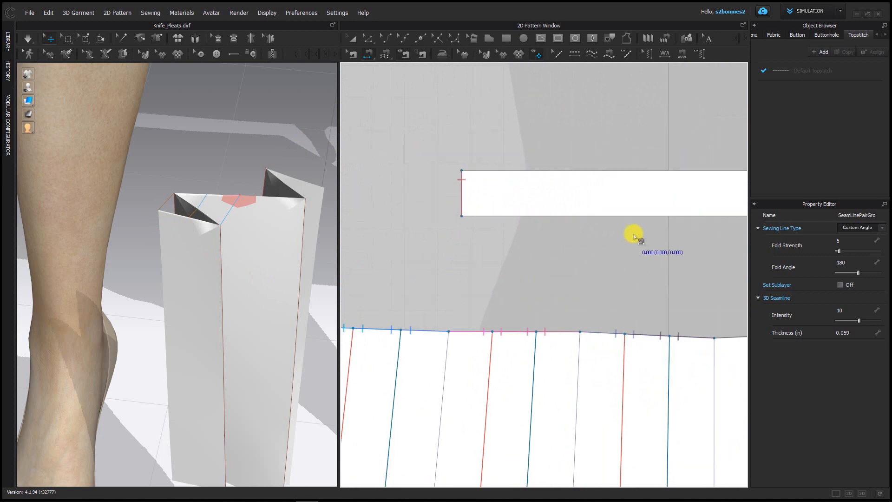
{"action": "scroll", "coordinate": [636, 236], "scroll_direction": "down", "scroll_amount": 8}
{"action": "scroll", "coordinate": [531, 222], "scroll_direction": "up", "scroll_amount": 4}
{"action": "middle_click_drag", "start_coordinate": [566, 258], "coordinate": [442, 198]}
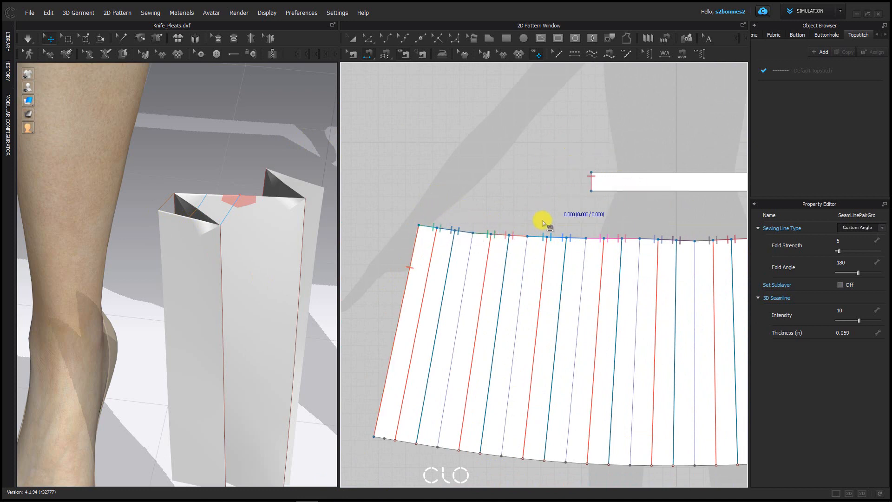
{"action": "middle_click_drag", "start_coordinate": [448, 139], "coordinate": [349, 192]}
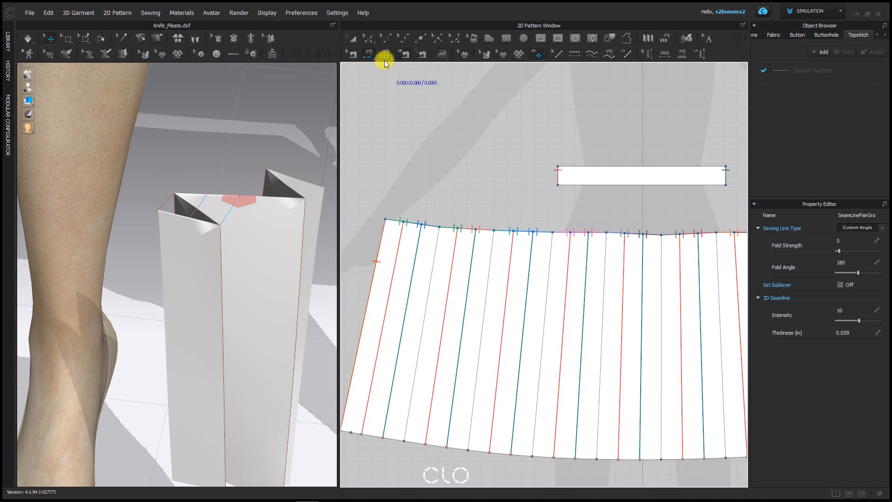
{"action": "left_click", "coordinate": [374, 55]}
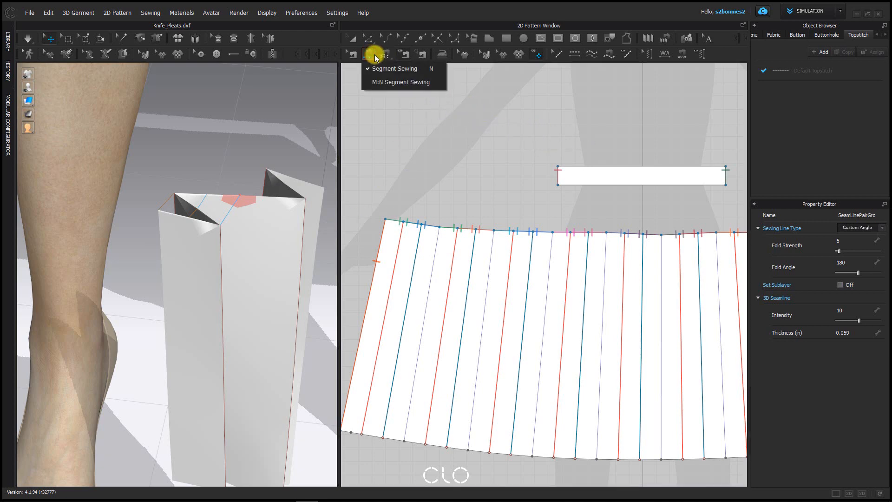
{"action": "left_click", "coordinate": [383, 83]}
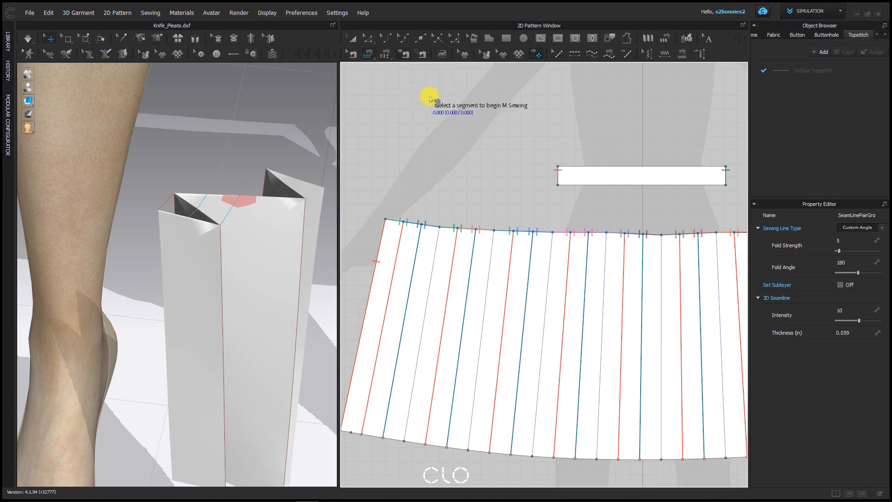
{"action": "right_click_drag", "start_coordinate": [502, 137], "coordinate": [468, 114]}
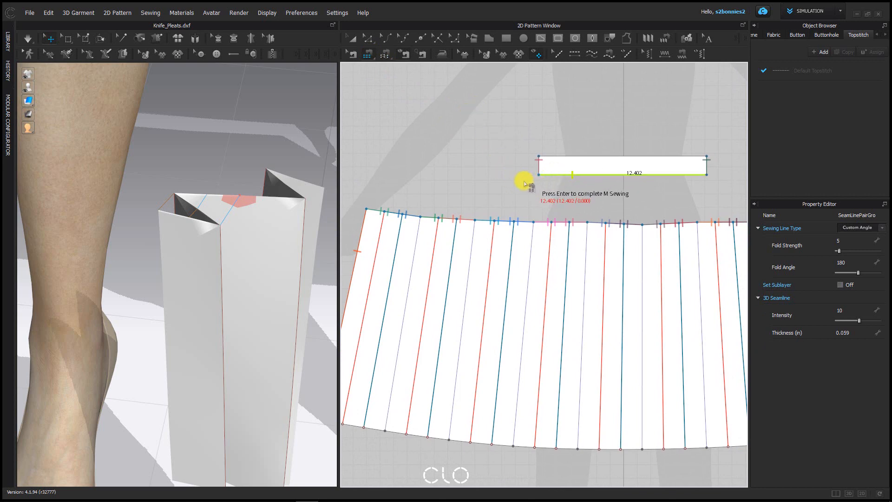
{"action": "key", "text": "Return"}
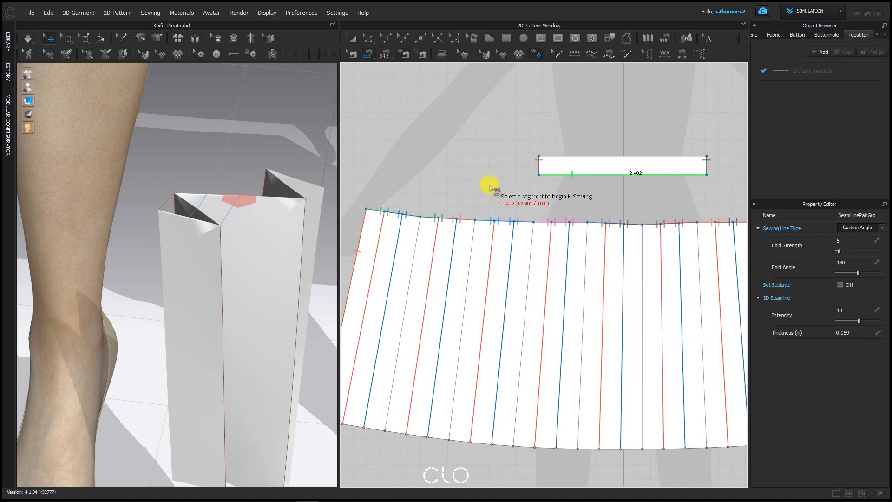
Begin the N side with the front panel's outermost waist segment, between the side seam and the first red fold line
{"action": "middle_click_drag", "start_coordinate": [418, 191], "coordinate": [425, 166]}
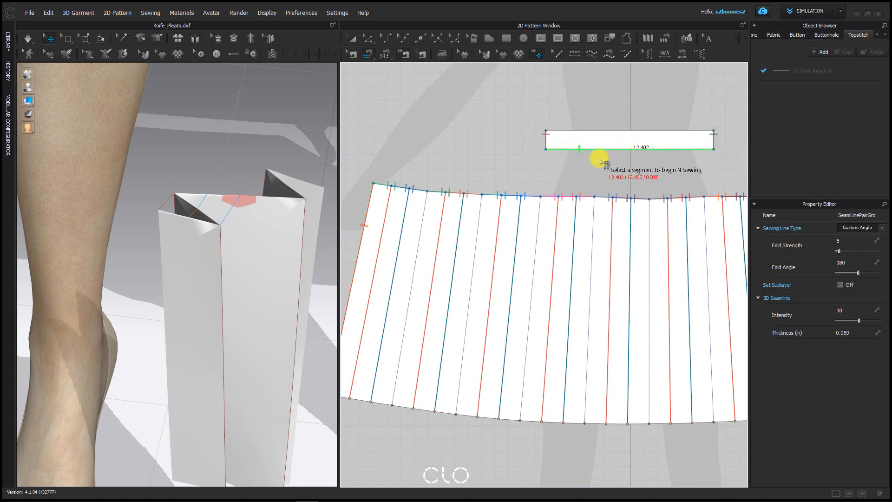
{"action": "middle_click_drag", "start_coordinate": [746, 109], "coordinate": [713, 121]}
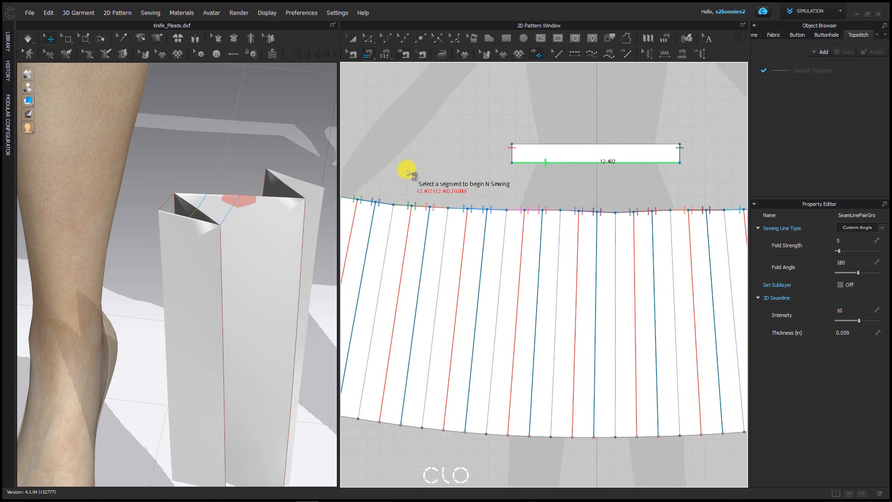
{"action": "middle_click_drag", "start_coordinate": [471, 172], "coordinate": [532, 161]}
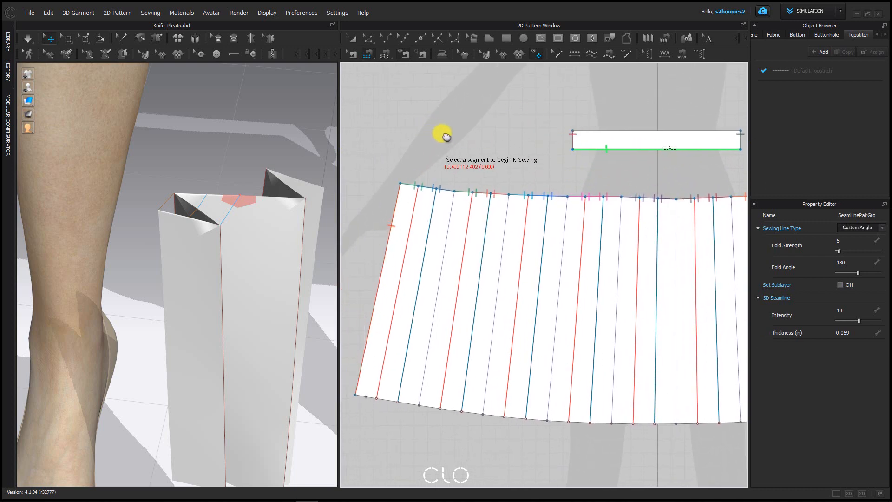
{"action": "scroll", "coordinate": [446, 136], "scroll_direction": "up", "scroll_amount": 2}
{"action": "scroll", "coordinate": [432, 120], "scroll_direction": "up", "scroll_amount": 3}
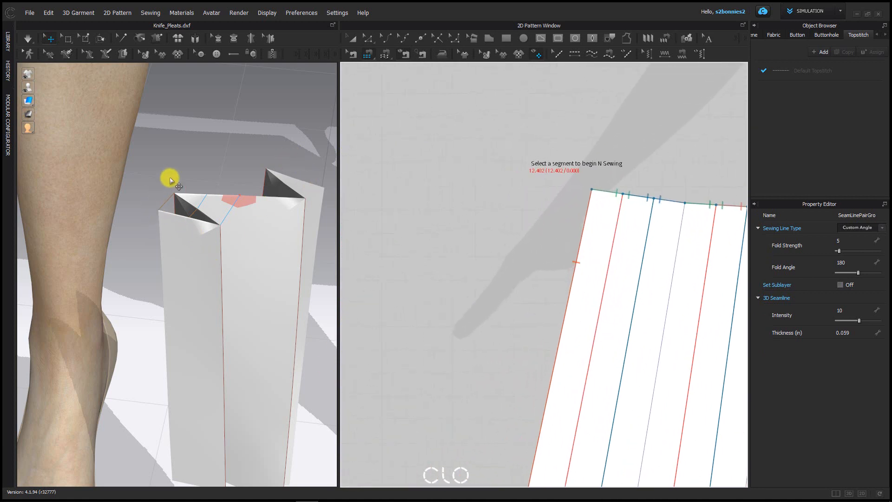
{"action": "middle_click_drag", "start_coordinate": [625, 198], "coordinate": [426, 161]}
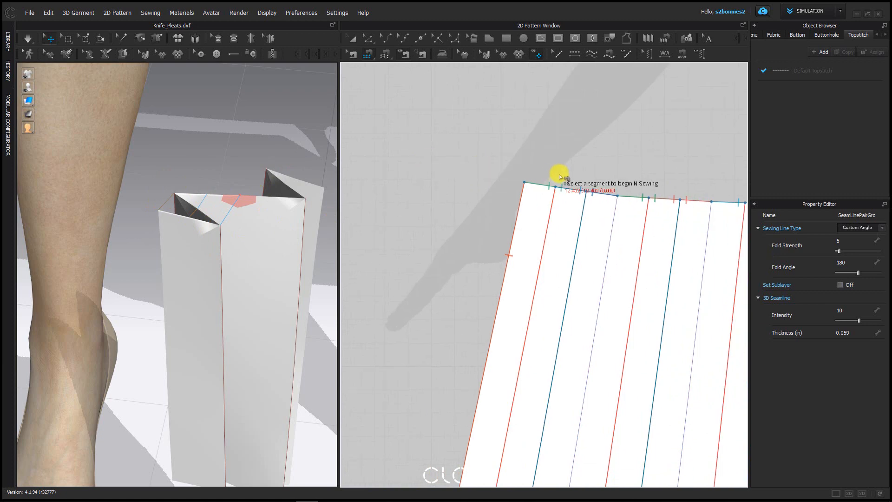
{"action": "middle_click_drag", "start_coordinate": [561, 176], "coordinate": [458, 193]}
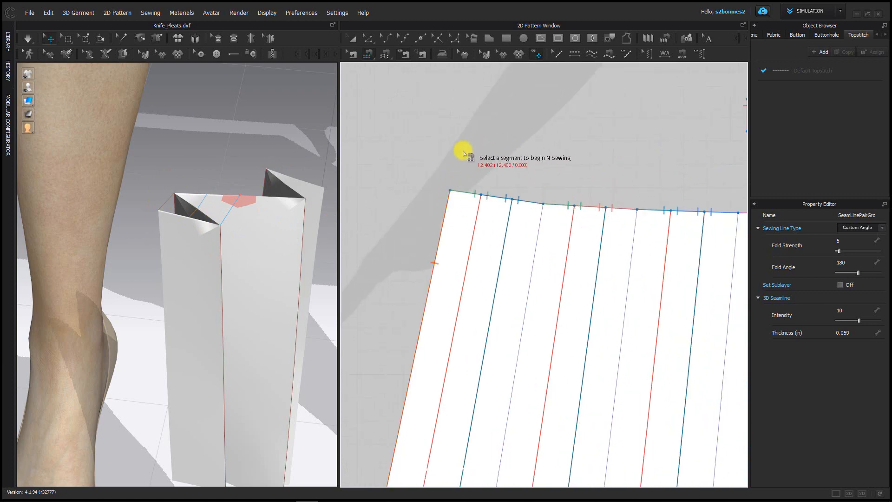
{"action": "left_click", "coordinate": [458, 193]}
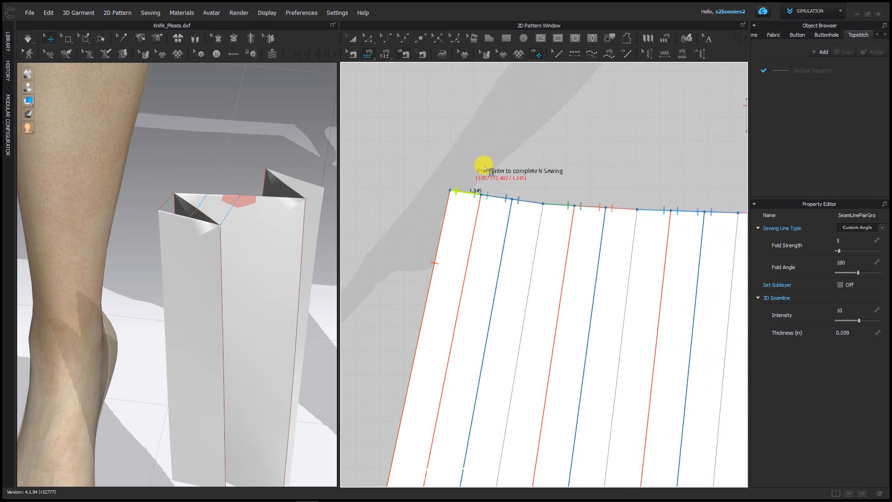
Add the front panel's waist segments between each grey line and the next red fold line to the N side, working towards the centre
{"action": "middle_click_drag", "start_coordinate": [503, 175], "coordinate": [516, 171]}
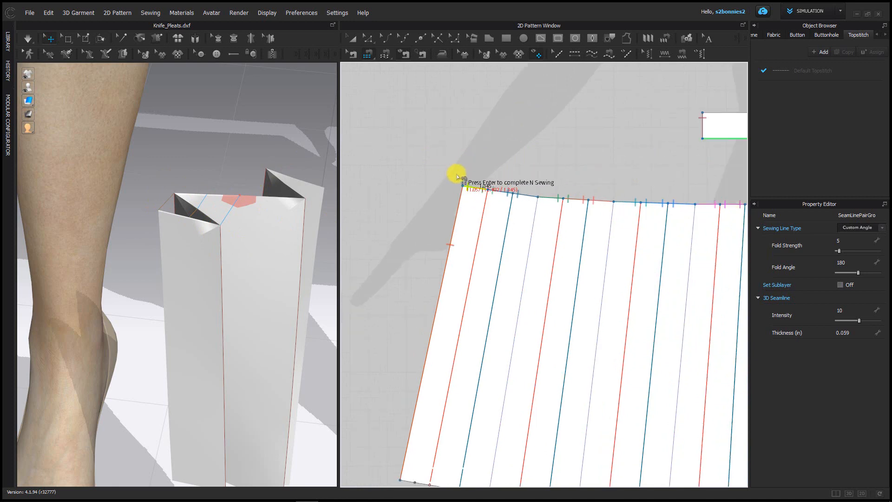
{"action": "middle_click_drag", "start_coordinate": [617, 155], "coordinate": [541, 165]}
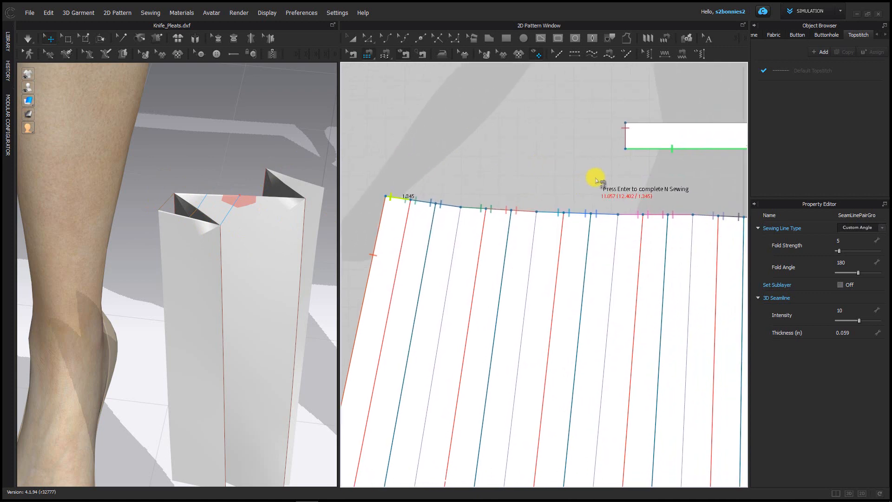
{"action": "scroll", "coordinate": [599, 176], "scroll_direction": "down", "scroll_amount": 3}
{"action": "left_click", "coordinate": [636, 160]}
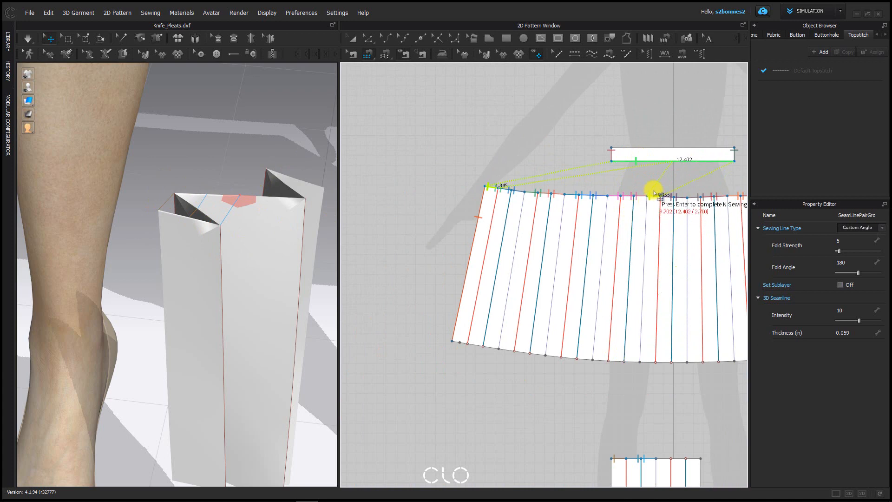
{"action": "scroll", "coordinate": [572, 160], "scroll_direction": "up", "scroll_amount": 3}
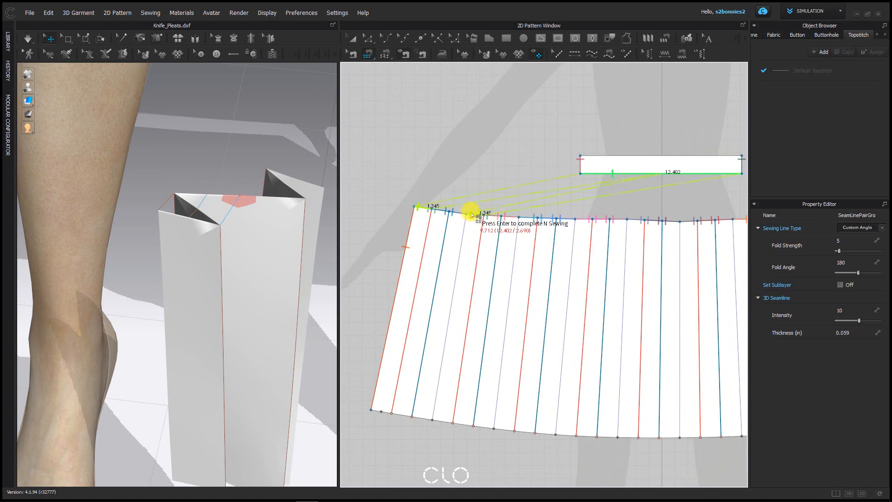
{"action": "middle_click_drag", "start_coordinate": [563, 180], "coordinate": [547, 179]}
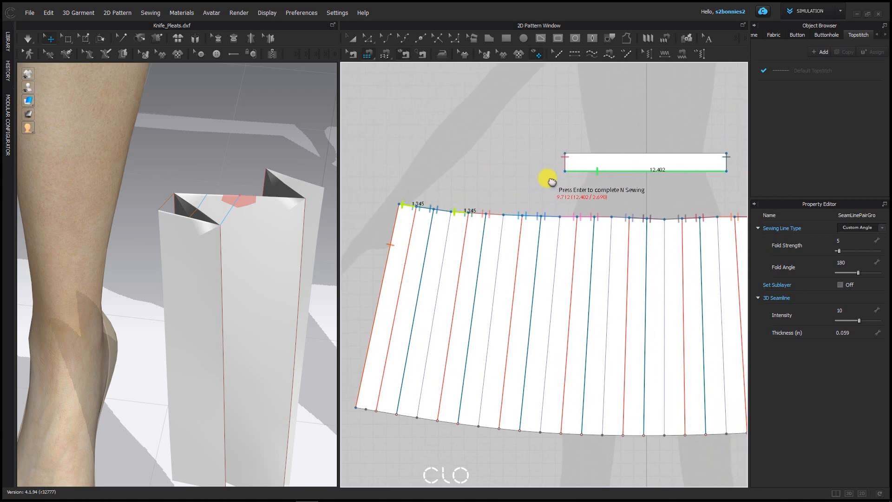
{"action": "left_click", "coordinate": [510, 215]}
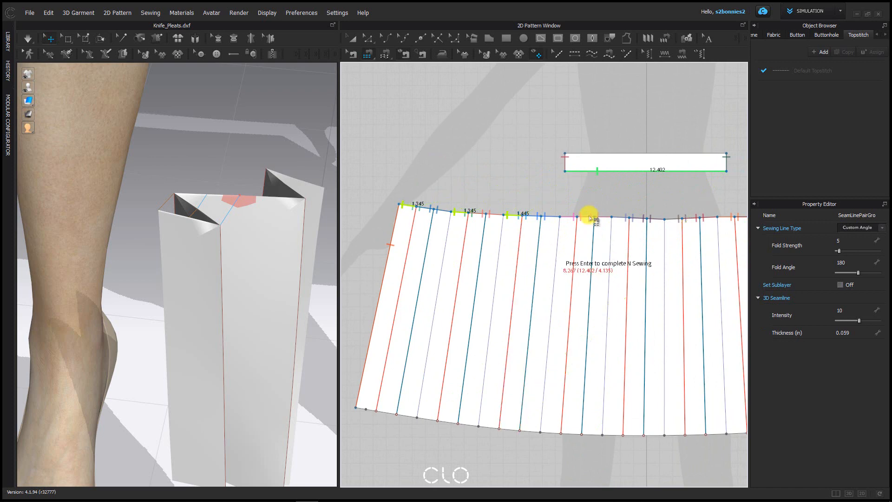
{"action": "scroll", "coordinate": [577, 279], "scroll_direction": "up", "scroll_amount": 2}
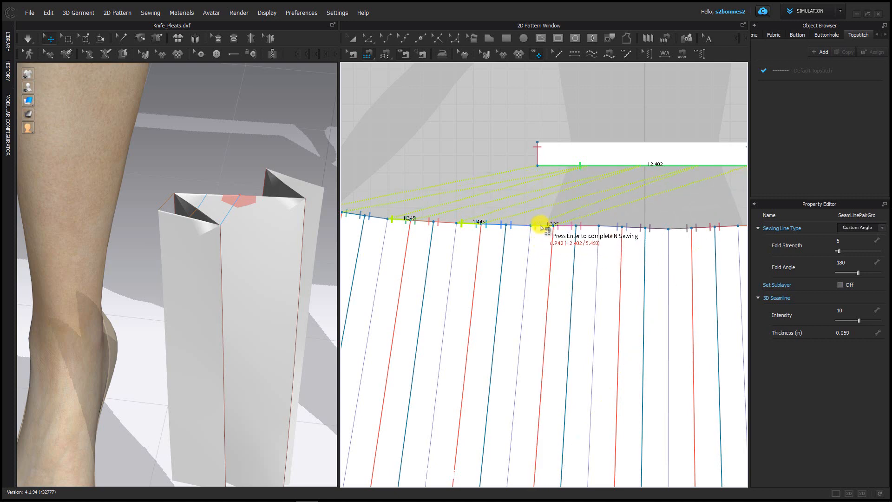
{"action": "middle_click_drag", "start_coordinate": [604, 199], "coordinate": [547, 209]}
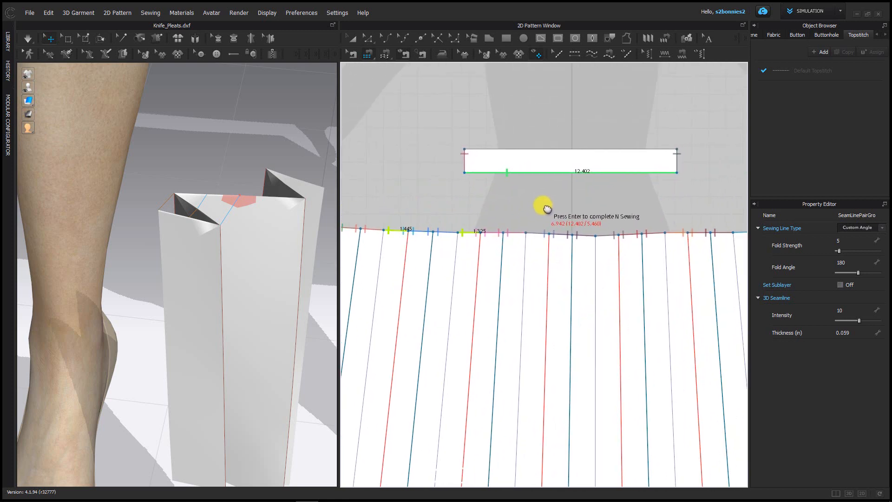
Add the front panel's remaining grey-to-red waist segments from the centre to the far side seam, and complete the M:N sewing to the waistband
{"action": "left_click", "coordinate": [530, 234]}
{"action": "left_click", "coordinate": [598, 234]}
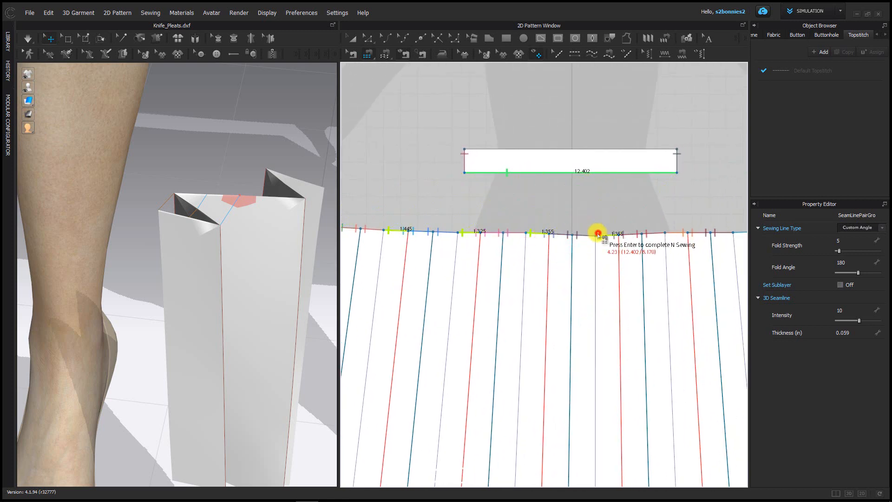
{"action": "left_click", "coordinate": [692, 228]}
{"action": "middle_click_drag", "start_coordinate": [703, 205], "coordinate": [529, 202]}
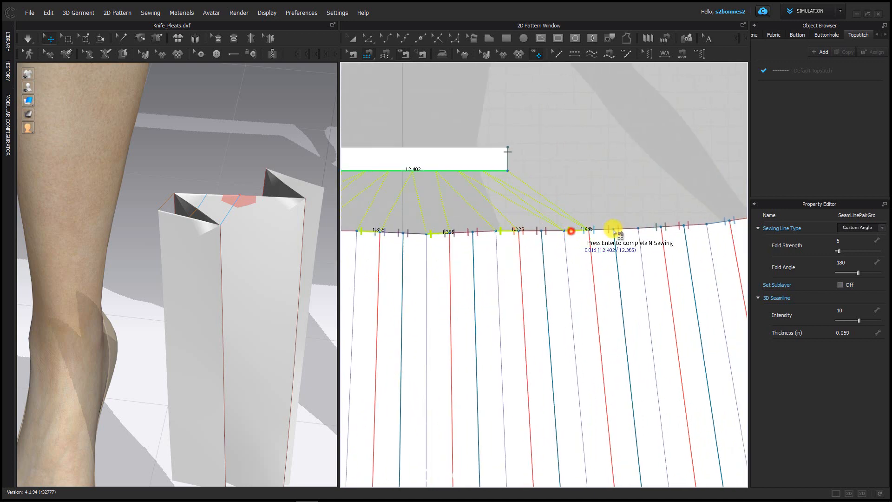
{"action": "left_click", "coordinate": [643, 229]}
{"action": "left_click", "coordinate": [716, 225]}
{"action": "middle_click_drag", "start_coordinate": [715, 224], "coordinate": [524, 182]}
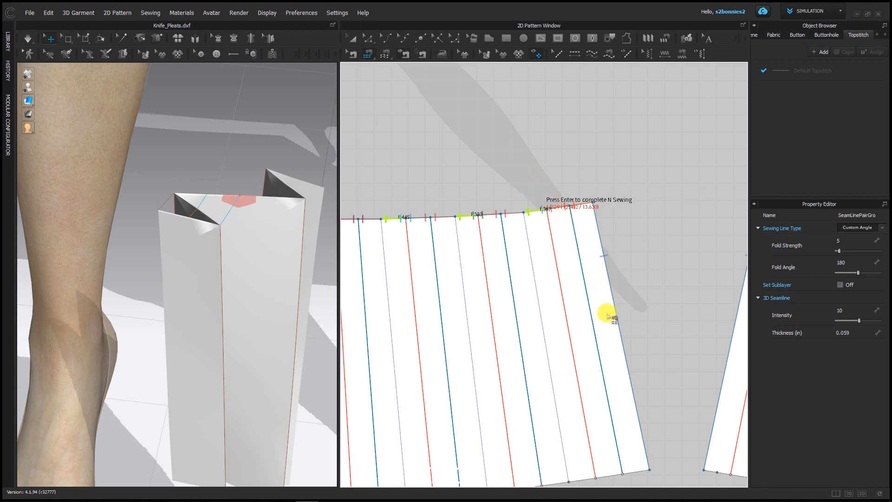
{"action": "key", "text": "Return"}
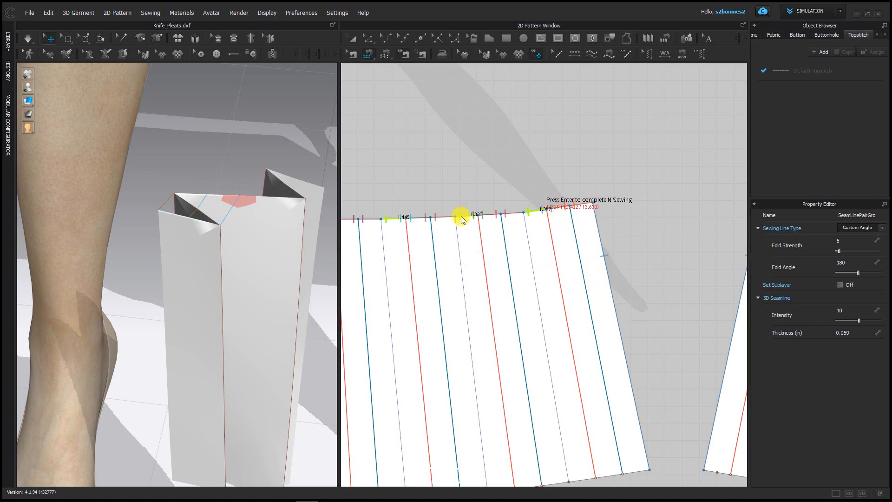
Start another M:N sewing with the back waistband's lower edge as the complete M side
{"action": "middle_click_drag", "start_coordinate": [586, 227], "coordinate": [524, 196]}
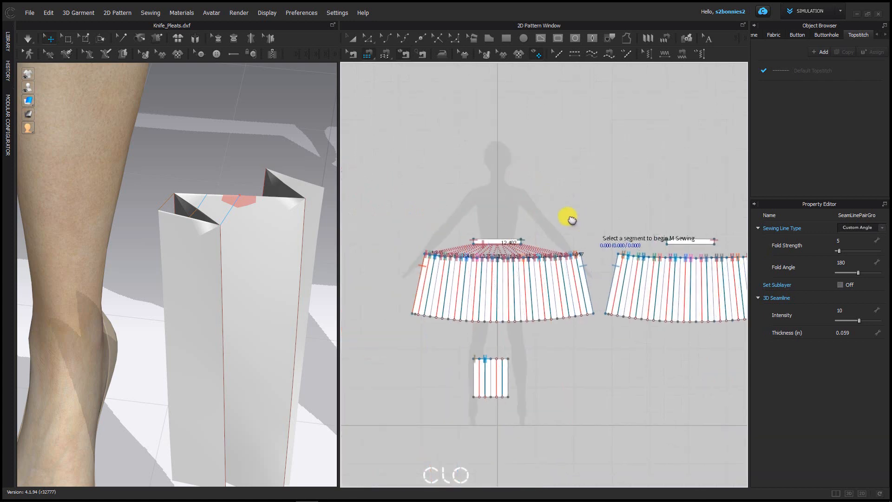
{"action": "scroll", "coordinate": [556, 226], "scroll_direction": "up", "scroll_amount": 5}
{"action": "middle_click_drag", "start_coordinate": [621, 206], "coordinate": [481, 154]}
{"action": "scroll", "coordinate": [702, 179], "scroll_direction": "down", "scroll_amount": 2}
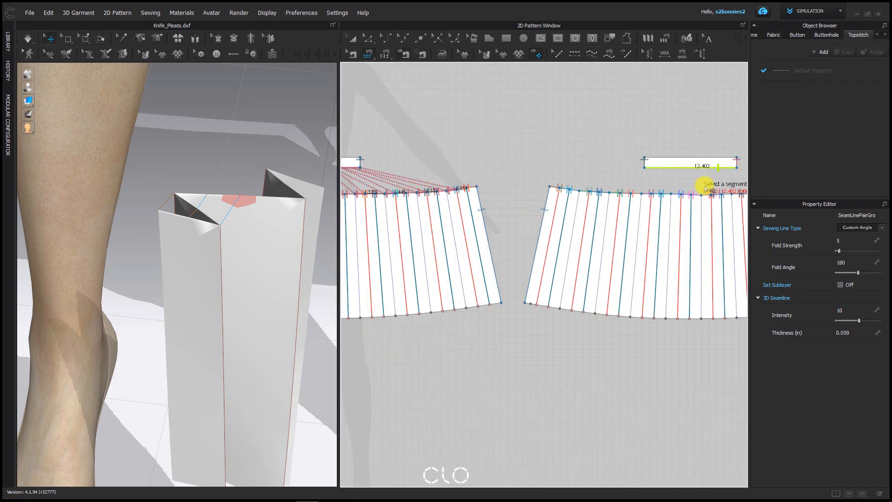
{"action": "middle_click_drag", "start_coordinate": [688, 189], "coordinate": [581, 175]}
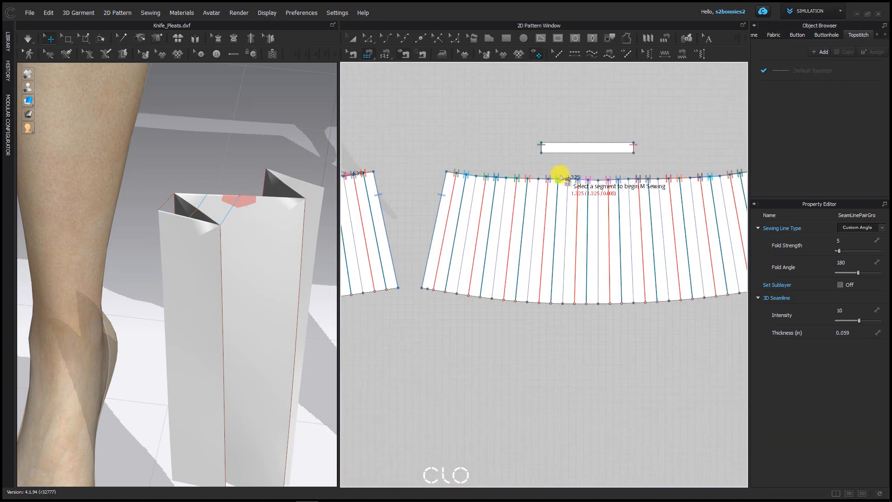
{"action": "left_click", "coordinate": [560, 152]}
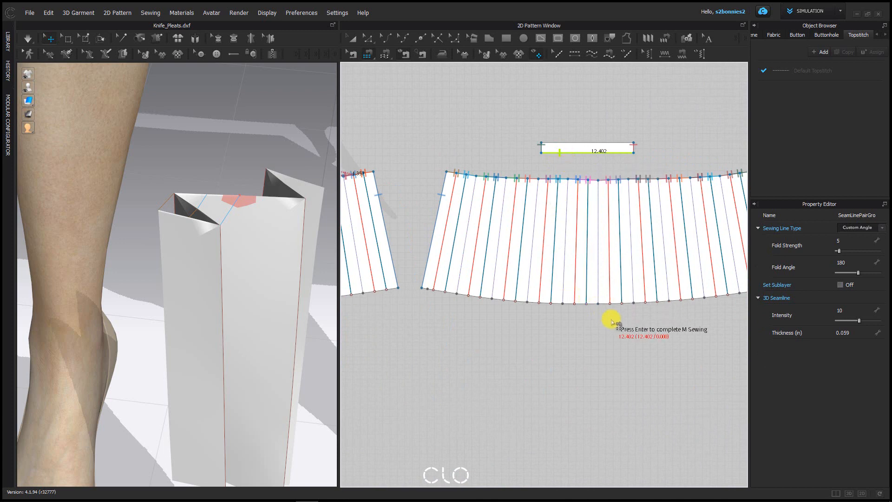
{"action": "key", "text": "Return"}
Build the N side from the back panel's outermost waist segment and the following grey-to-red segments, stopping before the centre
{"action": "scroll", "coordinate": [472, 185], "scroll_direction": "up", "scroll_amount": 2}
{"action": "scroll", "coordinate": [454, 144], "scroll_direction": "up", "scroll_amount": 3}
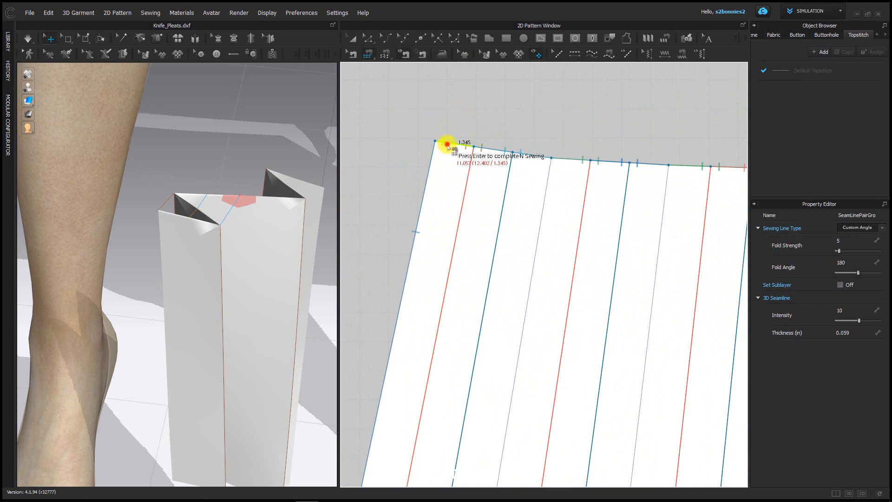
{"action": "left_click", "coordinate": [571, 156]}
{"action": "left_click", "coordinate": [685, 162]}
{"action": "scroll", "coordinate": [685, 163], "scroll_direction": "down", "scroll_amount": 4}
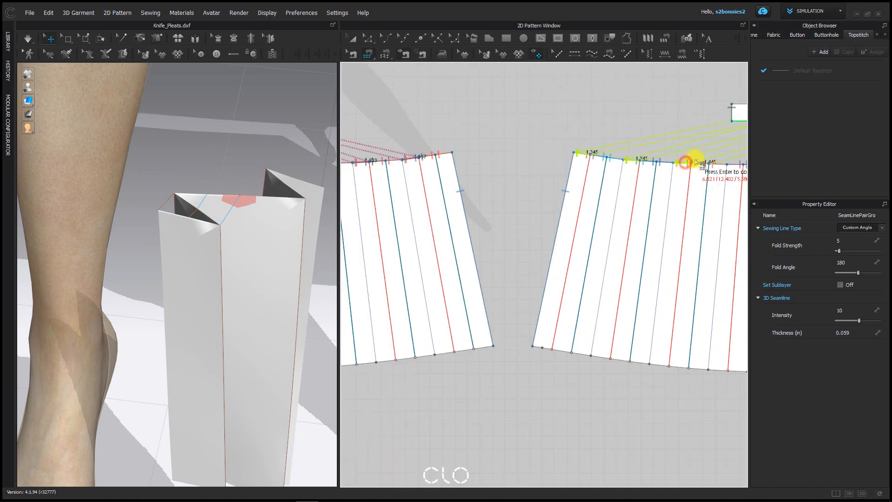
{"action": "middle_click_drag", "start_coordinate": [685, 163], "coordinate": [548, 175]}
{"action": "left_click", "coordinate": [570, 187]}
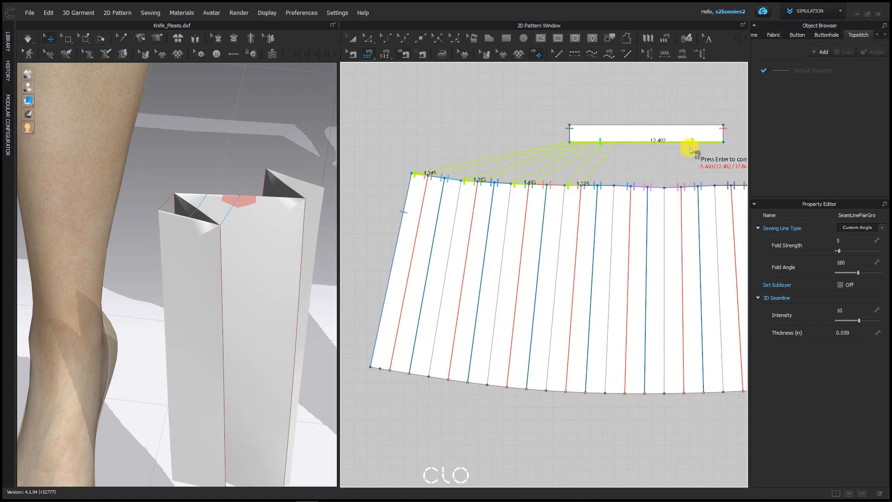
{"action": "left_click", "coordinate": [613, 155]}
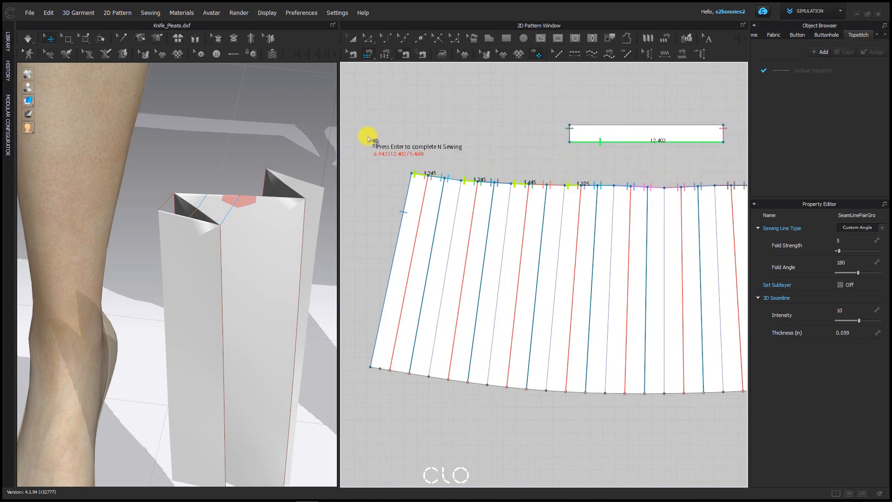
Add the back panel's remaining grey-to-red waist segments through to the far side seam, and complete the M:N sewing to the back waistband
{"action": "middle_click_drag", "start_coordinate": [778, 171], "coordinate": [606, 170]}
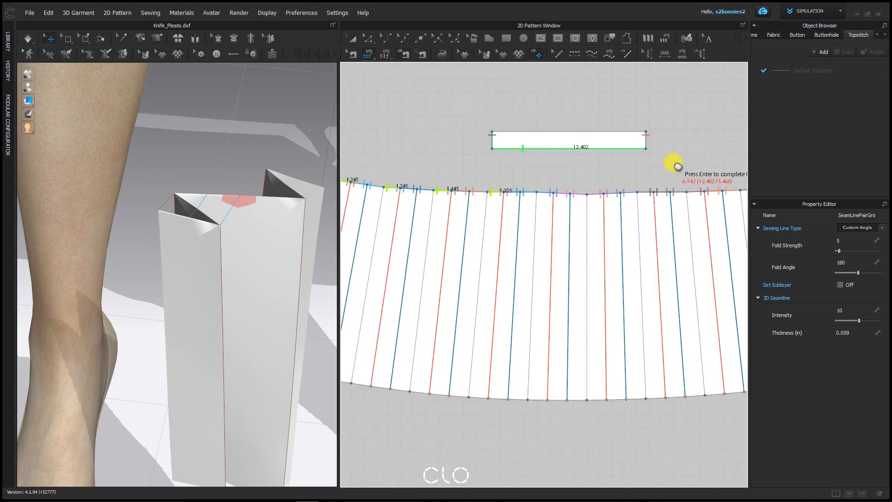
{"action": "left_click", "coordinate": [546, 194]}
{"action": "left_click", "coordinate": [589, 193]}
{"action": "left_click", "coordinate": [644, 193]}
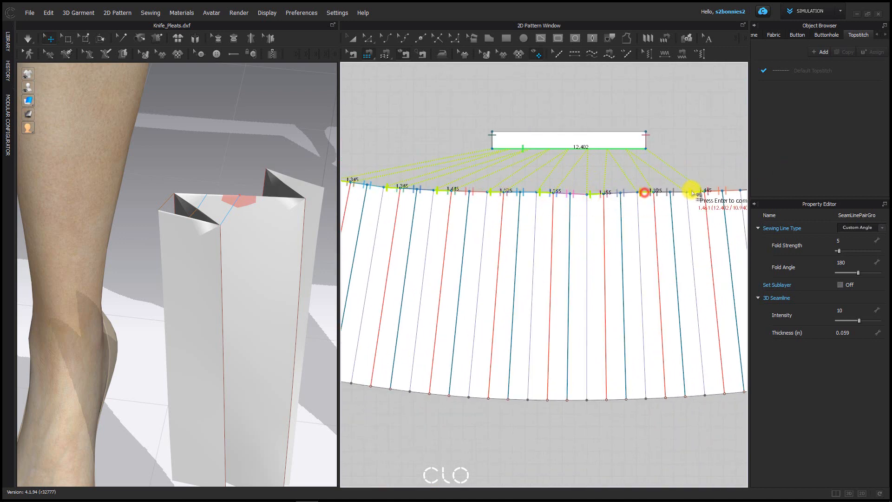
{"action": "middle_click_drag", "start_coordinate": [694, 192], "coordinate": [588, 176]}
{"action": "left_click", "coordinate": [629, 202]}
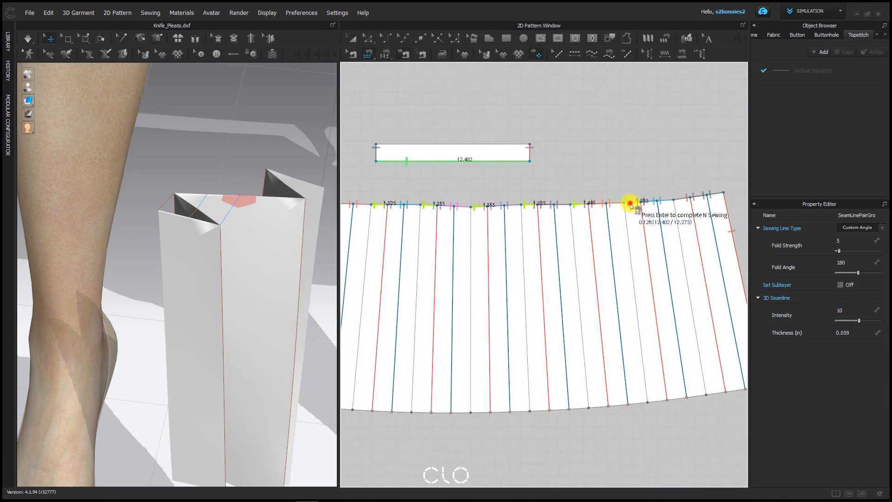
{"action": "left_click", "coordinate": [676, 197]}
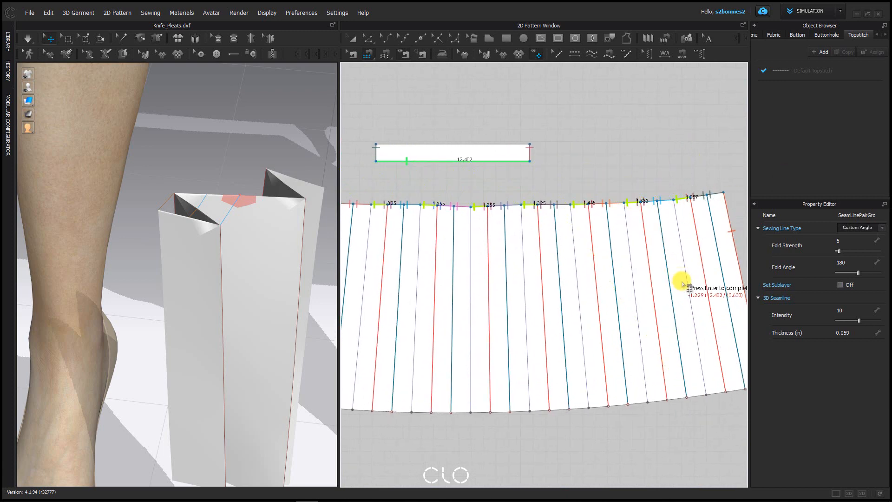
{"action": "key", "text": "Return"}
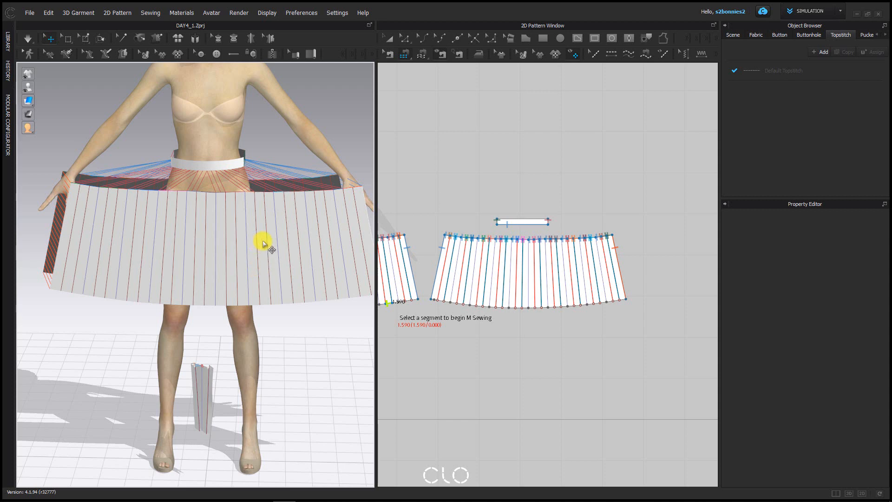
Strengthen the front and back pleated skirt panels together and simulate the garment on the avatar
{"action": "left_click", "coordinate": [269, 238]}
{"action": "left_click", "coordinate": [295, 178]}
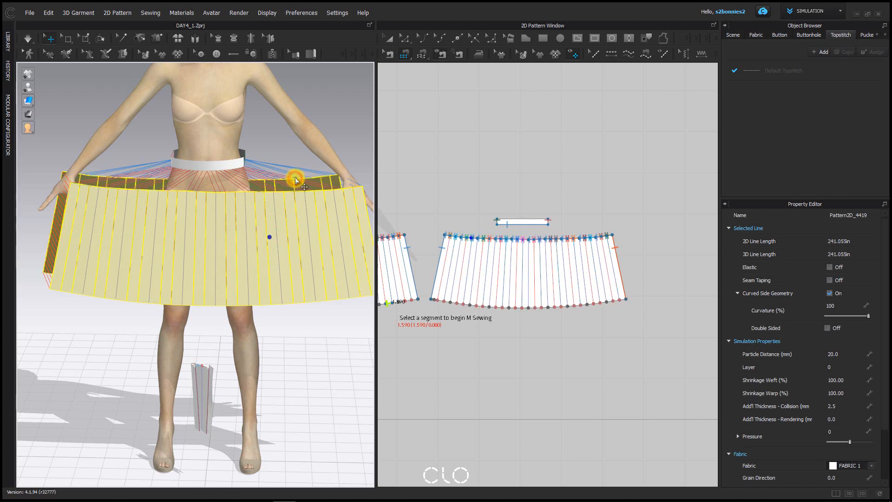
{"action": "right_click", "coordinate": [251, 240]}
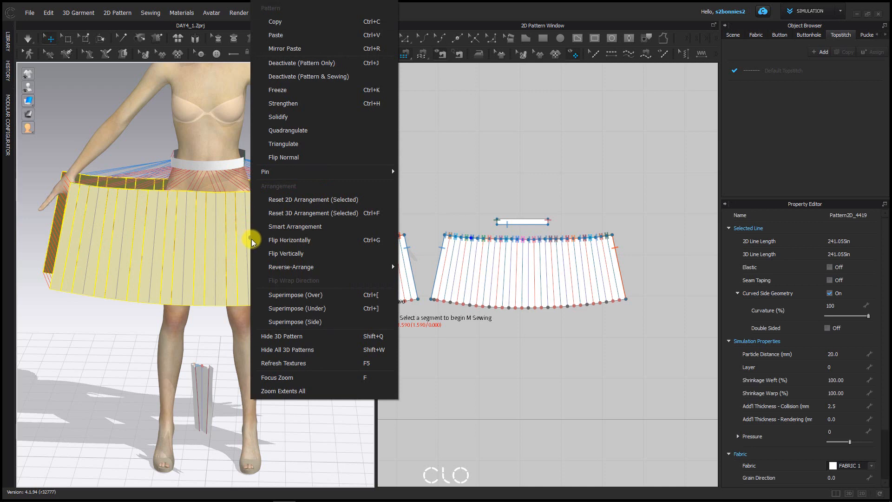
{"action": "left_click", "coordinate": [317, 104]}
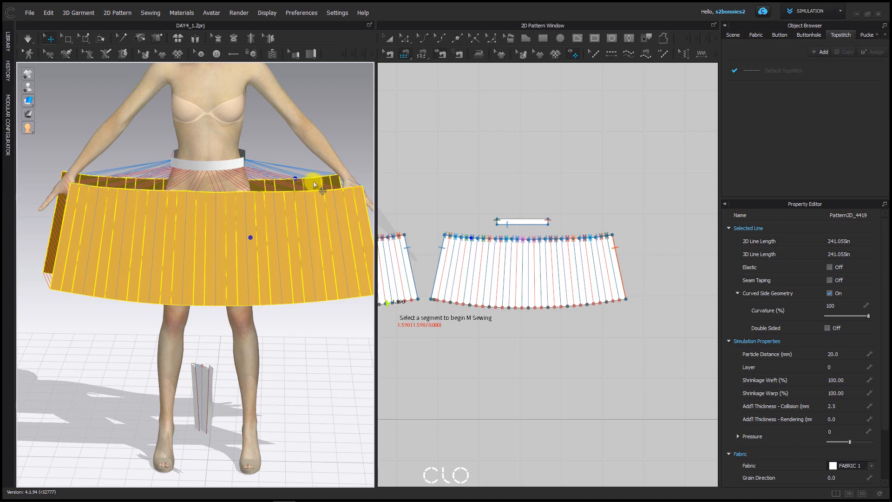
{"action": "left_click", "coordinate": [28, 39]}
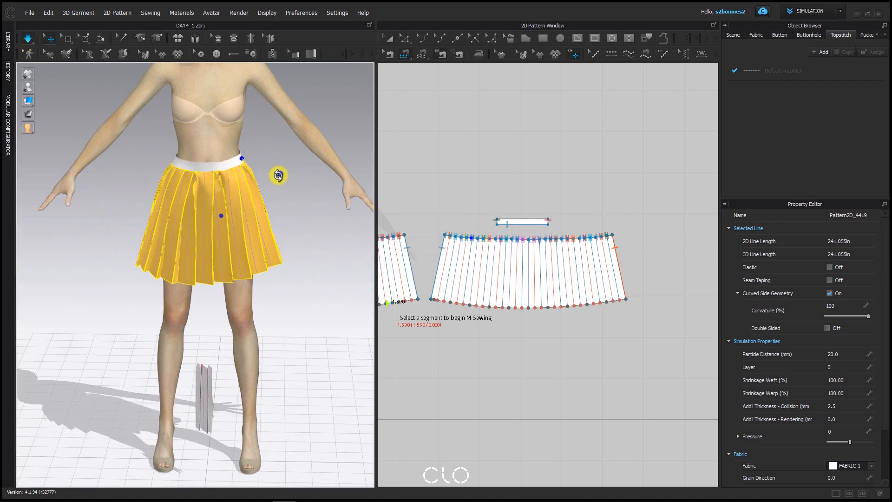
Examine how the simulated pleats fold and hang below the waistband across the front of the skirt
{"action": "right_click_drag", "start_coordinate": [280, 175], "coordinate": [110, 206]}
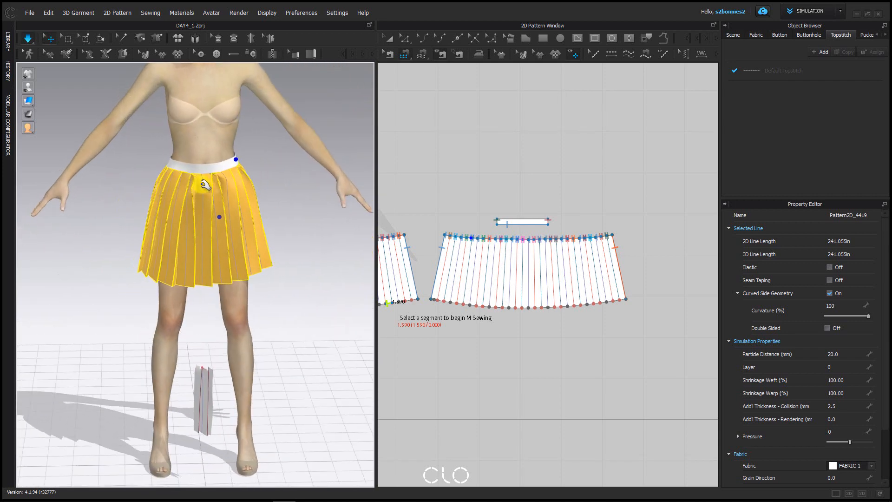
{"action": "scroll", "coordinate": [213, 192], "scroll_direction": "up", "scroll_amount": 5}
{"action": "scroll", "coordinate": [211, 190], "scroll_direction": "up", "scroll_amount": 8}
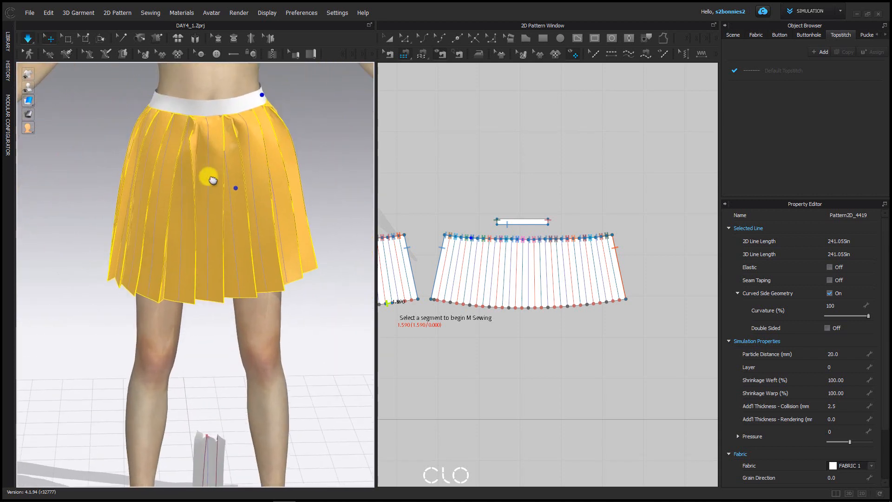
{"action": "scroll", "coordinate": [179, 193], "scroll_direction": "down", "scroll_amount": 3}
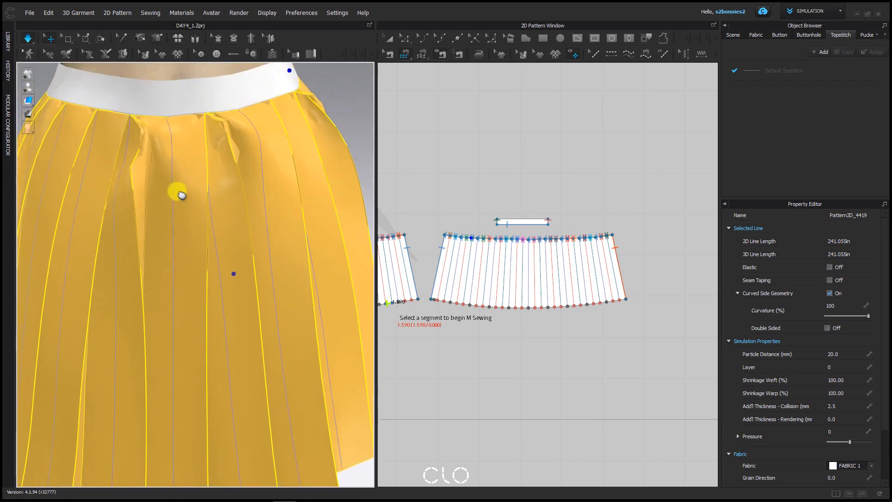
{"action": "right_click_drag", "start_coordinate": [253, 198], "coordinate": [218, 207]}
{"action": "middle_click_drag", "start_coordinate": [282, 123], "coordinate": [139, 177]}
{"action": "middle_click_drag", "start_coordinate": [294, 167], "coordinate": [135, 146]}
{"action": "right_click_drag", "start_coordinate": [208, 167], "coordinate": [201, 186]}
{"action": "middle_click_drag", "start_coordinate": [201, 186], "coordinate": [295, 159]}
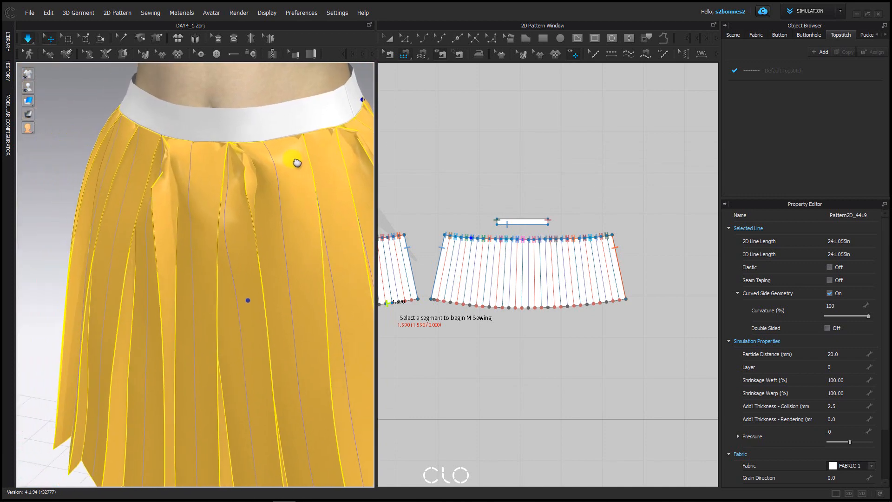
Examine the tangled pleat folds along the skirt front just below the waistband
{"action": "right_click_drag", "start_coordinate": [294, 159], "coordinate": [264, 180]}
{"action": "middle_click_drag", "start_coordinate": [210, 172], "coordinate": [253, 156]}
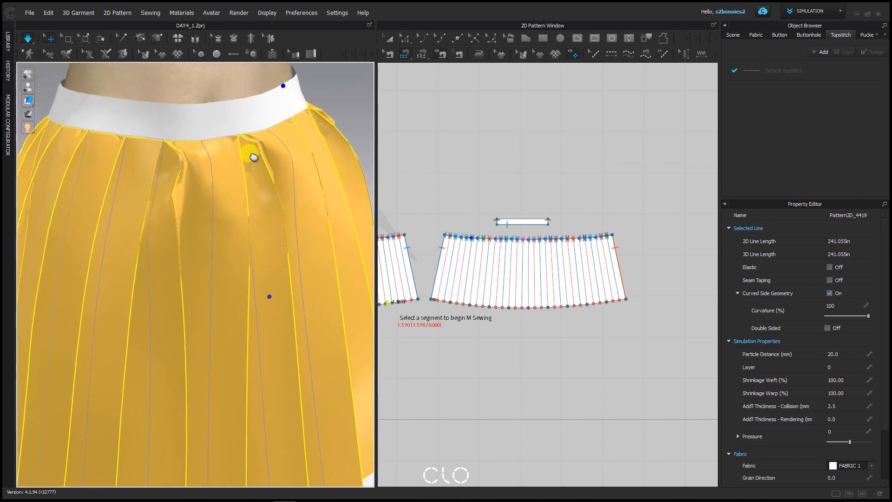
{"action": "scroll", "coordinate": [201, 115], "scroll_direction": "down", "scroll_amount": 3}
{"action": "middle_click_drag", "start_coordinate": [197, 132], "coordinate": [191, 186]}
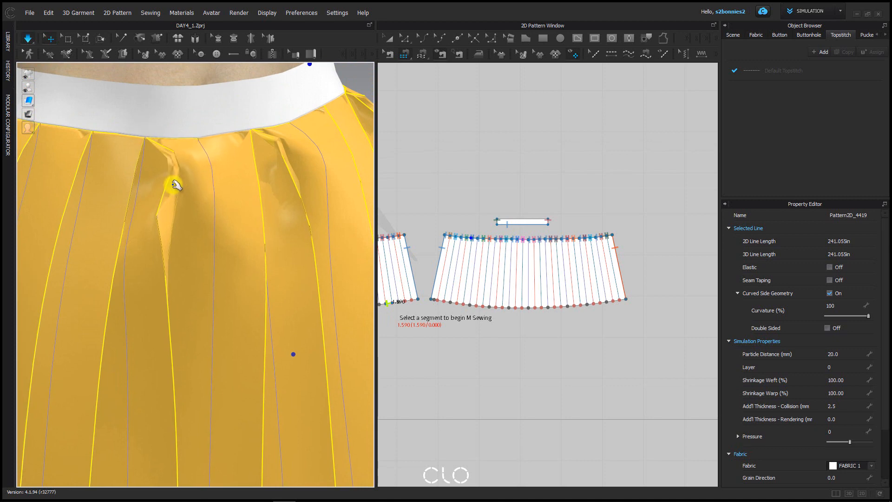
{"action": "left_click_drag", "start_coordinate": [160, 246], "coordinate": [197, 235]}
{"action": "right_click_drag", "start_coordinate": [197, 235], "coordinate": [155, 203]}
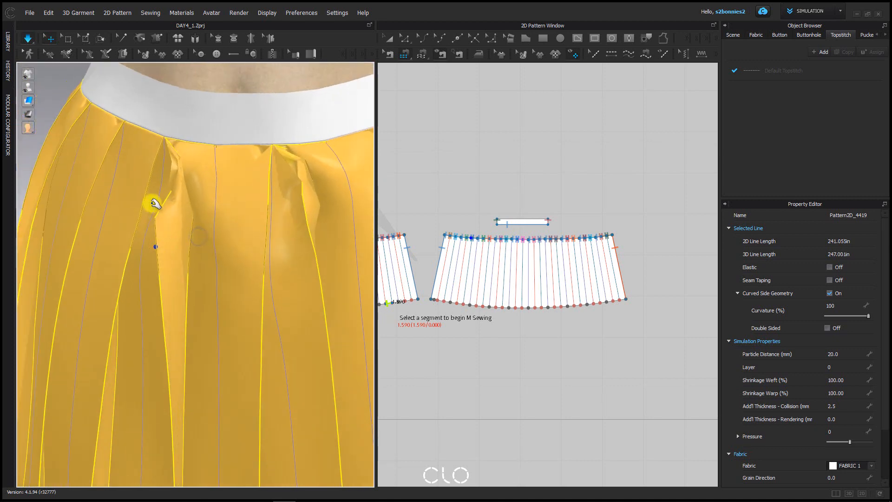
{"action": "left_click", "coordinate": [176, 72]}
{"action": "right_click_drag", "start_coordinate": [207, 131], "coordinate": [240, 164]}
{"action": "left_click", "coordinate": [181, 193]}
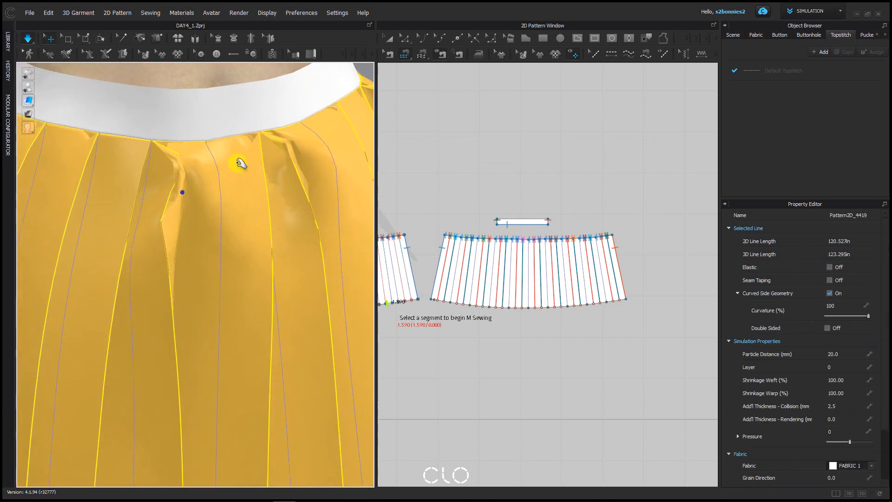
{"action": "right_click_drag", "start_coordinate": [172, 167], "coordinate": [148, 205]}
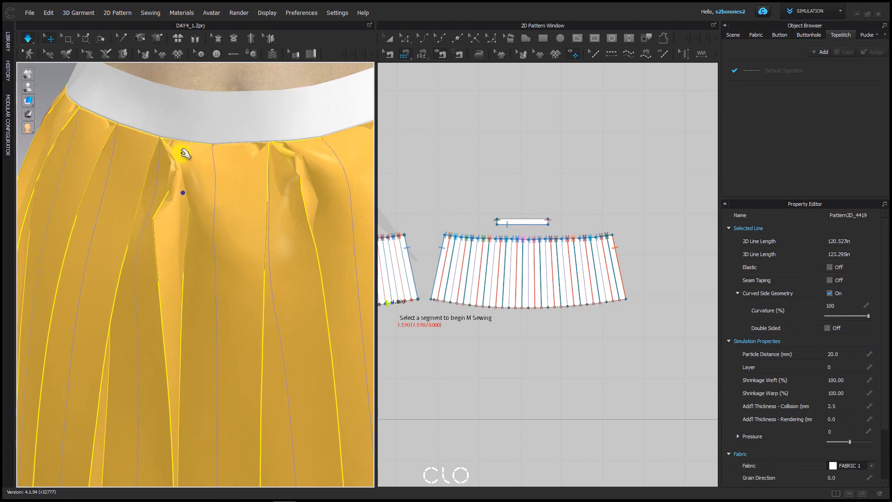
{"action": "right_click_drag", "start_coordinate": [190, 182], "coordinate": [133, 234]}
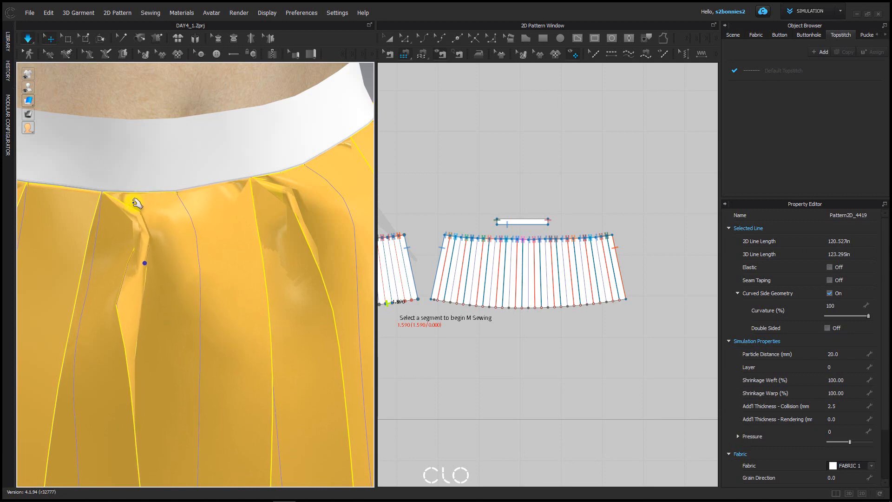
Try to straighten the tangled front pleat by moving its fold upward at the waistband during simulation, and delete the selected pin
{"action": "left_click", "coordinate": [135, 203]}
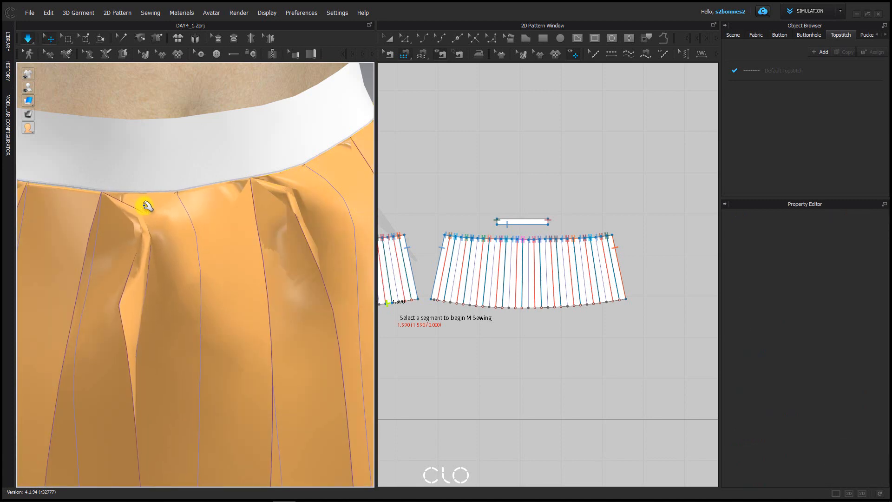
{"action": "left_click_drag", "start_coordinate": [135, 203], "coordinate": [154, 210]}
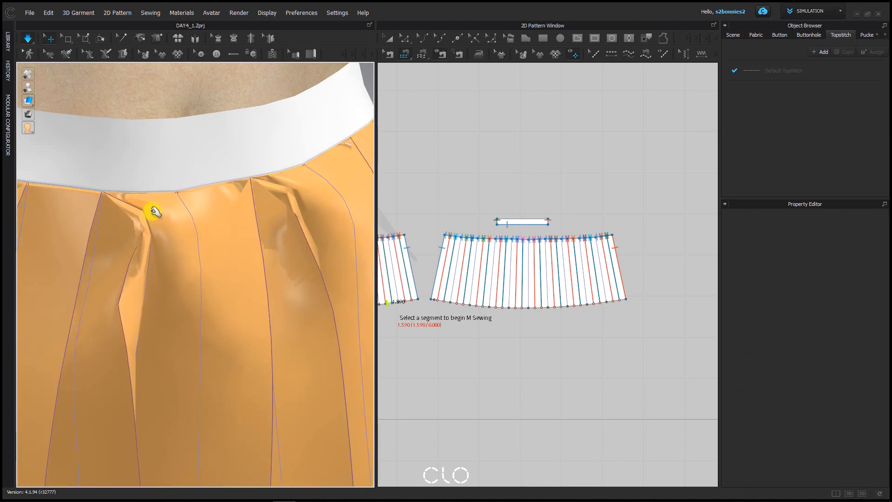
{"action": "left_click", "coordinate": [145, 205]}
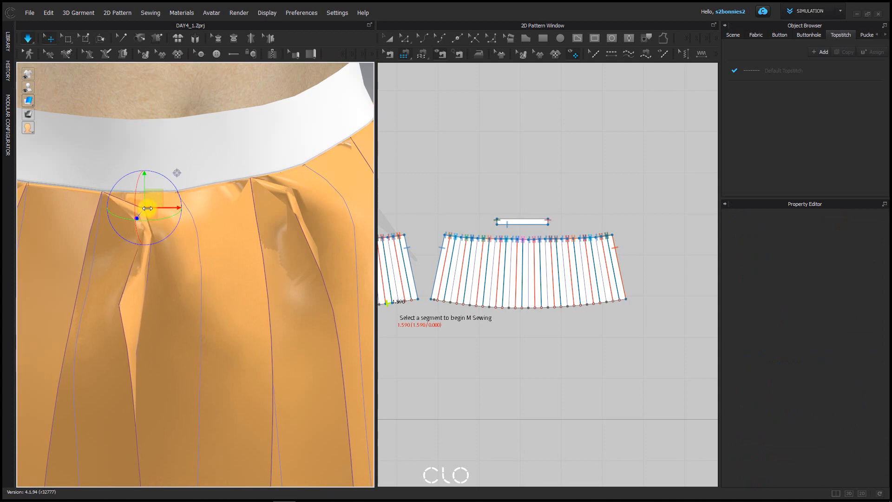
{"action": "left_click_drag", "start_coordinate": [142, 212], "coordinate": [133, 173]}
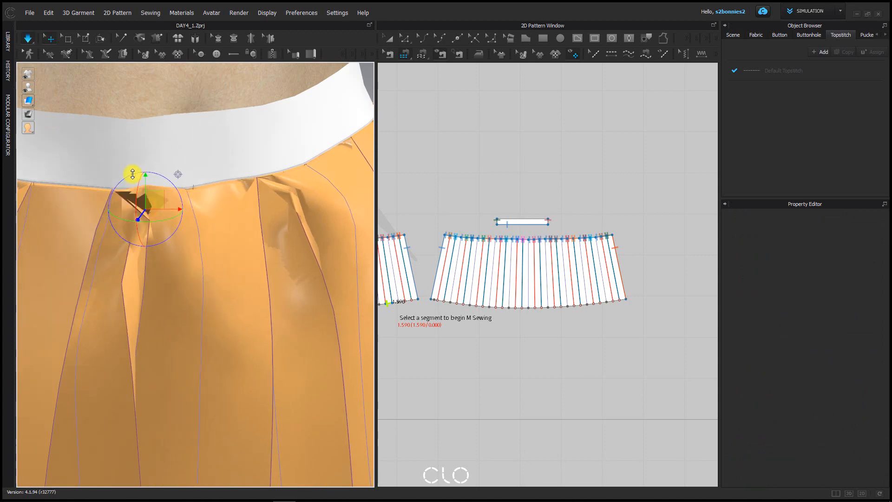
{"action": "right_click", "coordinate": [155, 203]}
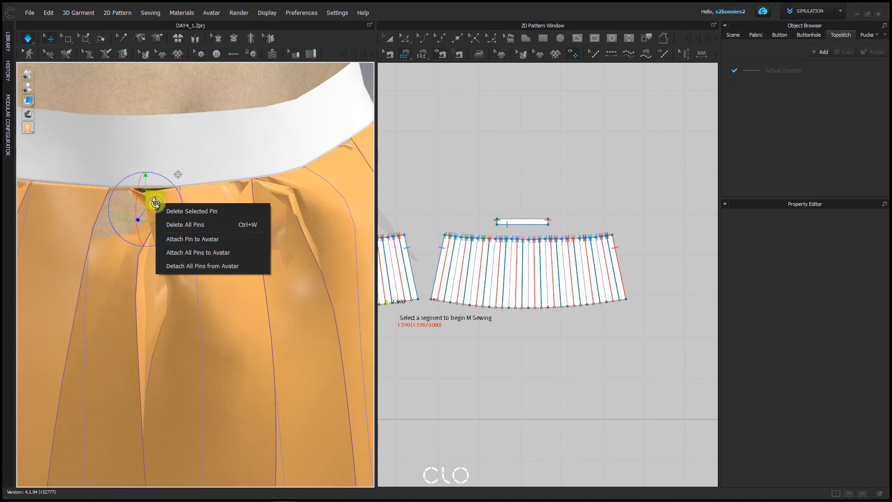
{"action": "left_click", "coordinate": [192, 212]}
{"action": "left_click", "coordinate": [158, 200]}
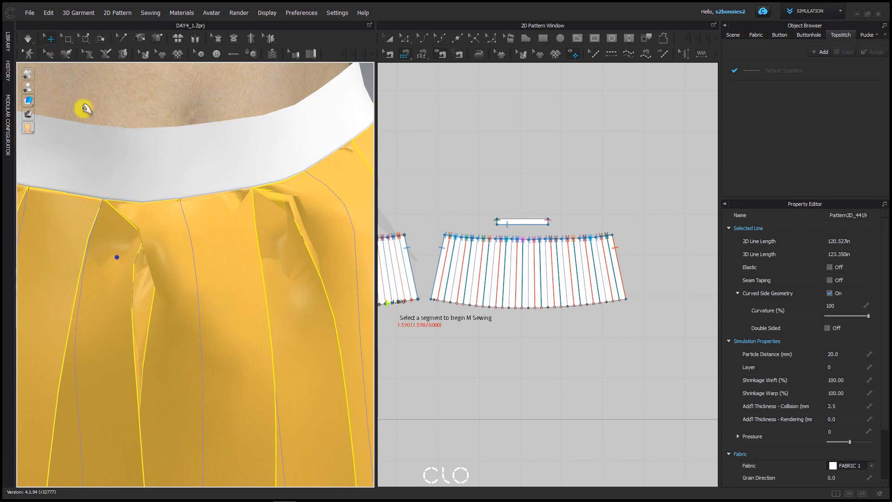
With the simulation paused, pull the outer and hidden layers of the tangled front pleat apart below the waistband, and resume simulating
{"action": "left_click", "coordinate": [140, 217]}
{"action": "left_click_drag", "start_coordinate": [140, 217], "coordinate": [103, 110]}
{"action": "left_click", "coordinate": [143, 205]}
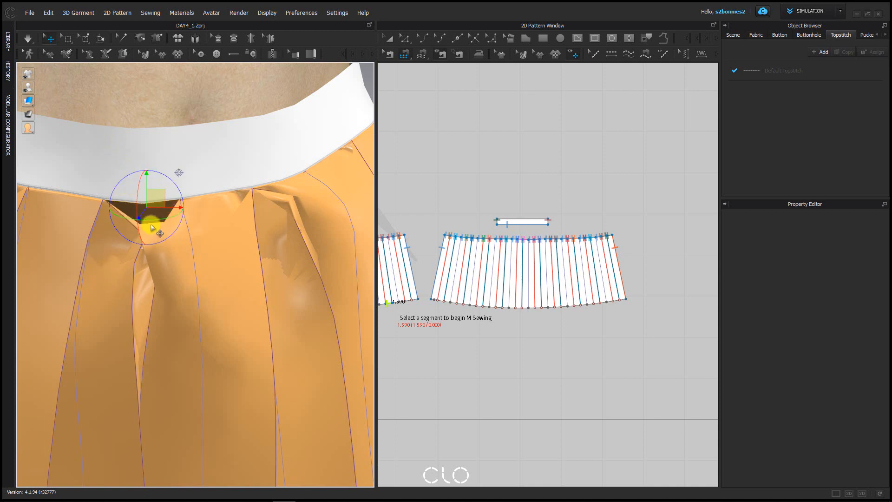
{"action": "left_click", "coordinate": [116, 223]}
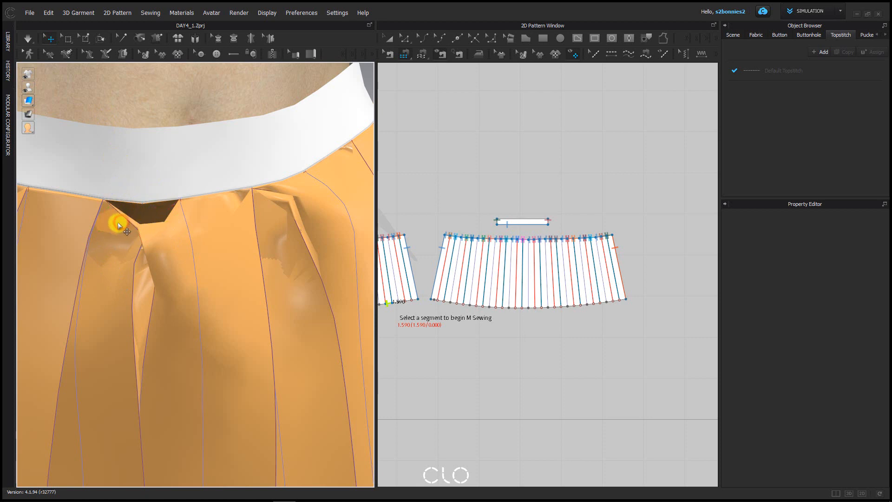
{"action": "left_click_drag", "start_coordinate": [125, 252], "coordinate": [147, 388]}
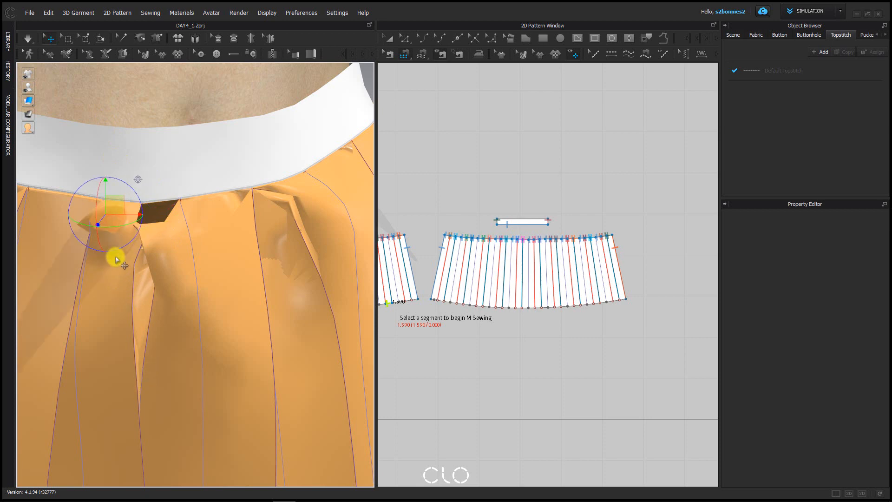
{"action": "key", "text": "space"}
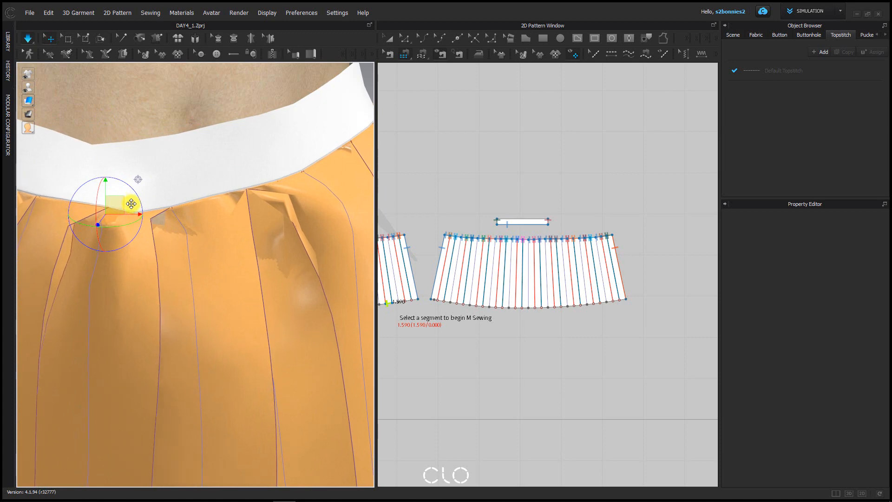
Delete all pins on the front pleat and rerun the simulation to let it settle flat
{"action": "right_click", "coordinate": [121, 206]}
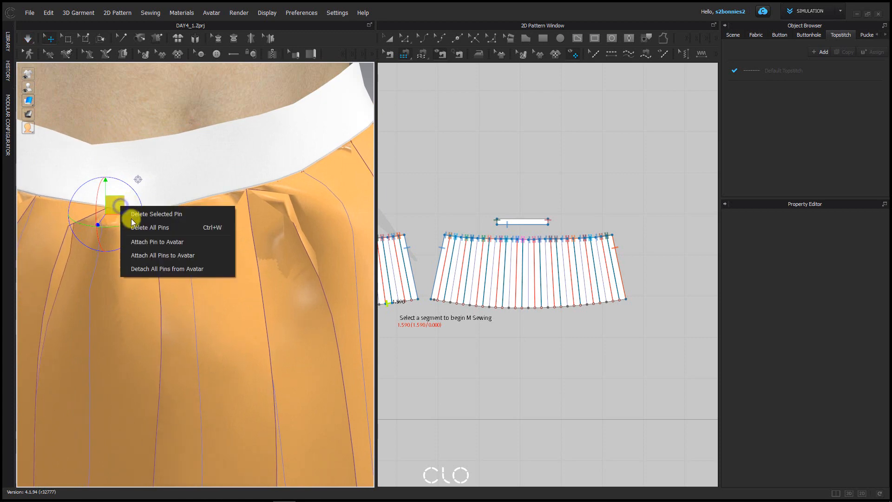
{"action": "left_click", "coordinate": [160, 226]}
{"action": "key", "text": "space"}
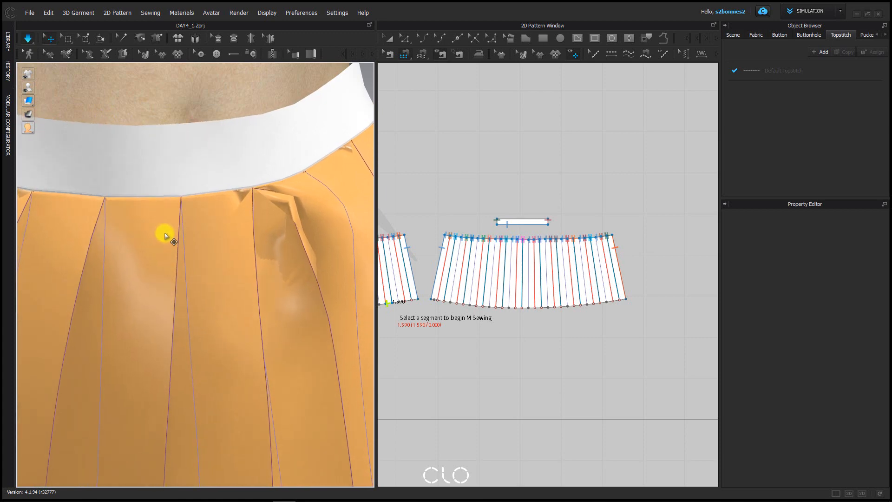
Untangle the next front pleat by pulling out its hidden fold with the simulation paused, resimulate, and delete the selected pin
{"action": "right_click_drag", "start_coordinate": [209, 249], "coordinate": [223, 247]}
{"action": "middle_click_drag", "start_coordinate": [249, 243], "coordinate": [29, 203]}
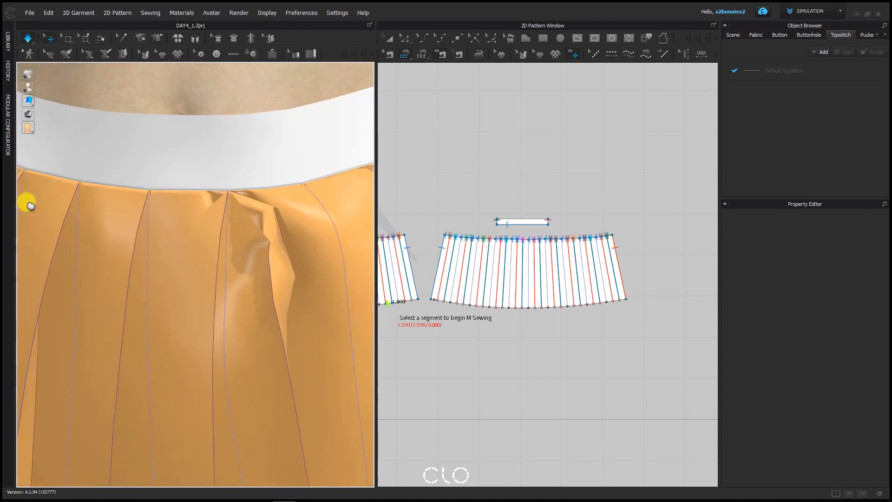
{"action": "key", "text": "space"}
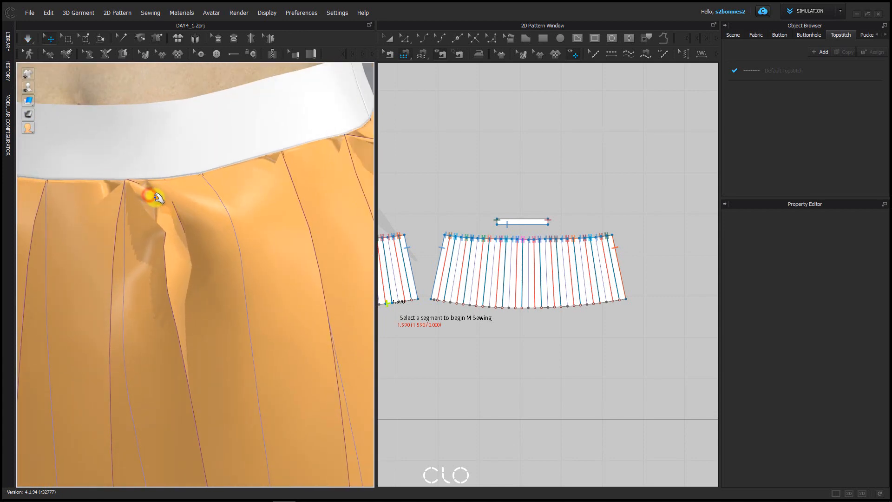
{"action": "left_click", "coordinate": [168, 195]}
{"action": "key", "text": "ctrl+z"}
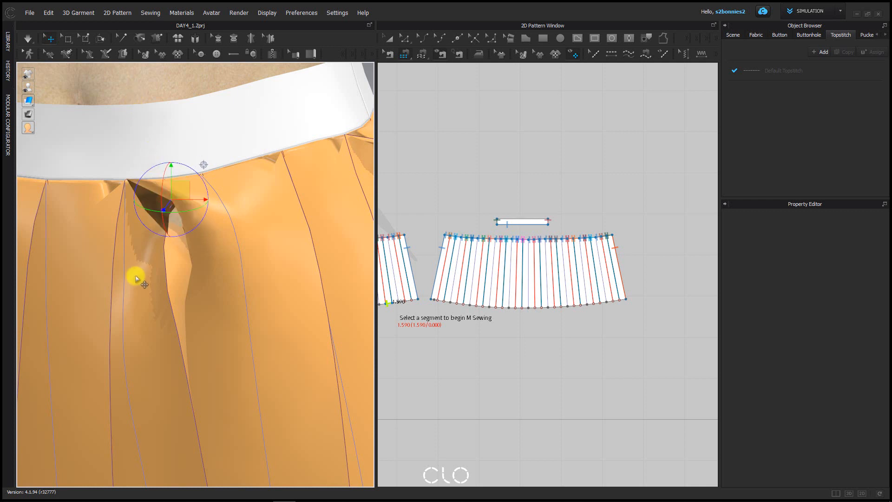
{"action": "left_click", "coordinate": [131, 216]}
{"action": "left_click", "coordinate": [138, 207]}
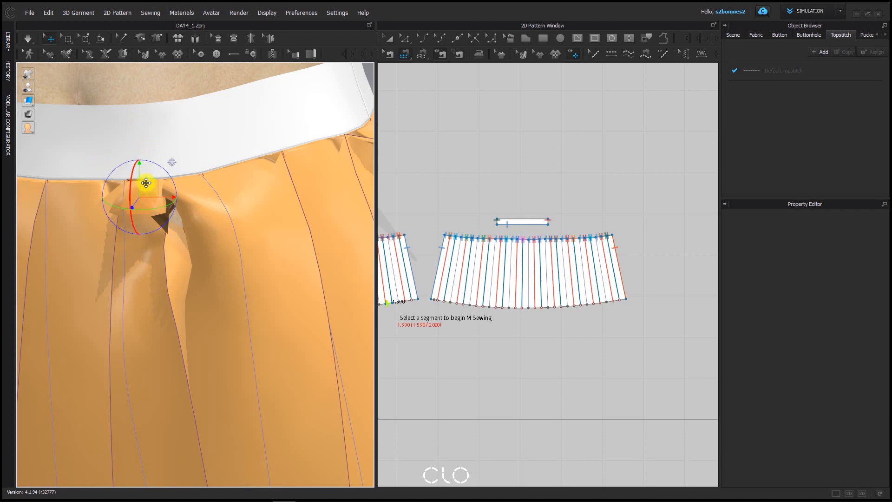
{"action": "key", "text": "space"}
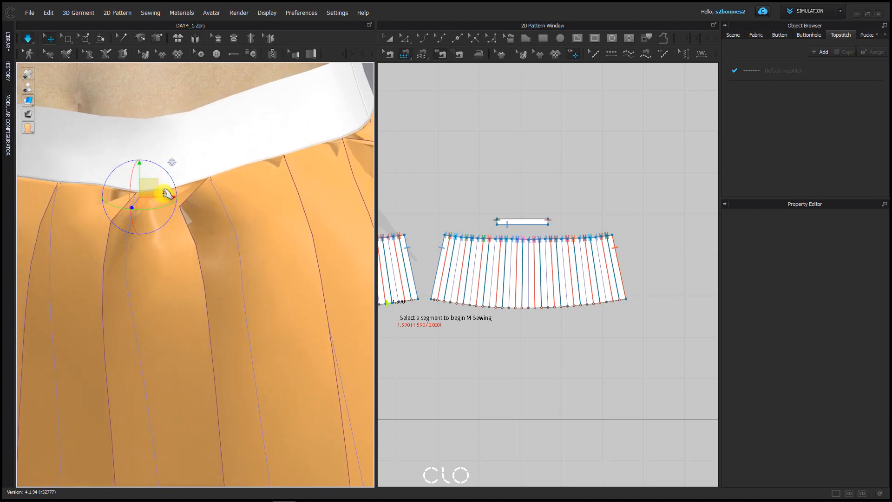
{"action": "right_click", "coordinate": [151, 189]}
{"action": "left_click", "coordinate": [197, 199]}
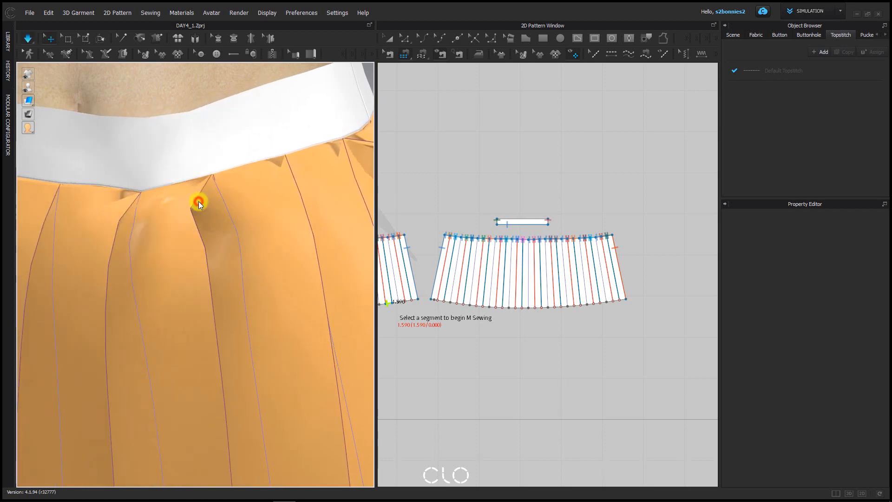
Pull the twisted pleat beside the side seam straight while the simulation runs
{"action": "right_click_drag", "start_coordinate": [203, 199], "coordinate": [179, 199]}
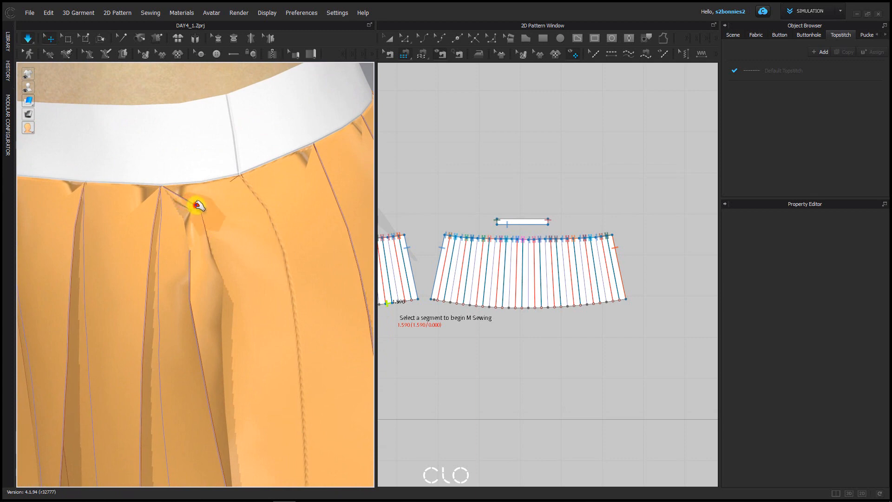
{"action": "left_click", "coordinate": [195, 206]}
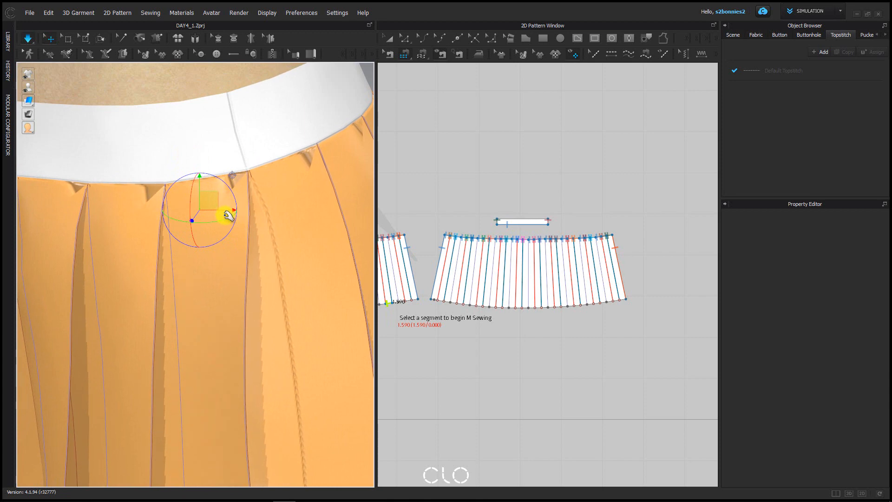
{"action": "left_click_drag", "start_coordinate": [229, 201], "coordinate": [264, 210]}
Inspect the pleats around the side and back of the skirt below the waistband for tangled folds
{"action": "mouse_move", "coordinate": [263, 209]}
{"action": "right_mouse_down"}
{"action": "mouse_move", "coordinate": [237, 200]}
{"action": "mouse_move", "coordinate": [259, 193]}
{"action": "right_mouse_up"}
{"action": "middle_click_drag", "start_coordinate": [259, 192], "coordinate": [112, 162]}
{"action": "scroll", "coordinate": [112, 162], "scroll_direction": "down", "scroll_amount": 1}
{"action": "scroll", "coordinate": [112, 162], "scroll_direction": "down", "scroll_amount": 5}
{"action": "right_click_drag", "start_coordinate": [208, 180], "coordinate": [145, 204]}
{"action": "middle_click_drag", "start_coordinate": [247, 253], "coordinate": [164, 192]}
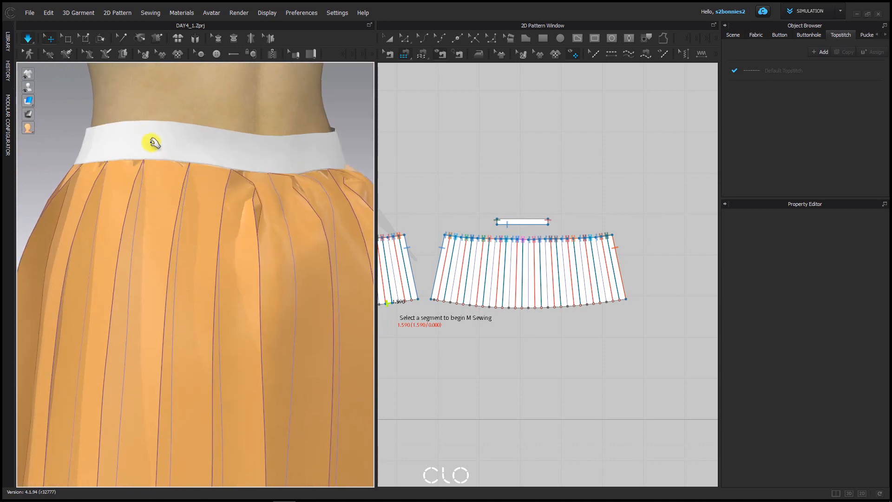
{"action": "right_click_drag", "start_coordinate": [164, 149], "coordinate": [184, 158]}
{"action": "right_click_drag", "start_coordinate": [225, 198], "coordinate": [106, 153]}
{"action": "left_click", "coordinate": [105, 156]}
{"action": "right_click_drag", "start_coordinate": [163, 189], "coordinate": [135, 183]}
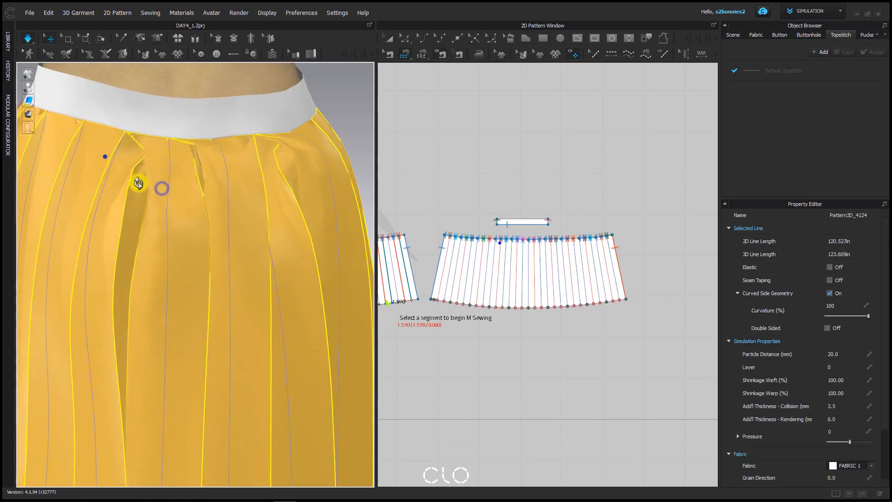
{"action": "scroll", "coordinate": [190, 170], "scroll_direction": "down", "scroll_amount": 4}
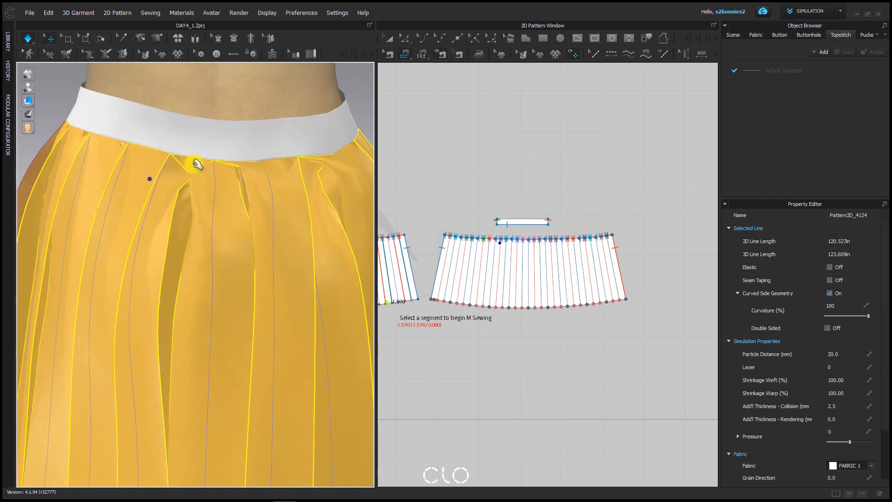
{"action": "scroll", "coordinate": [185, 153], "scroll_direction": "up", "scroll_amount": 6}
{"action": "middle_click_drag", "start_coordinate": [175, 114], "coordinate": [172, 216]}
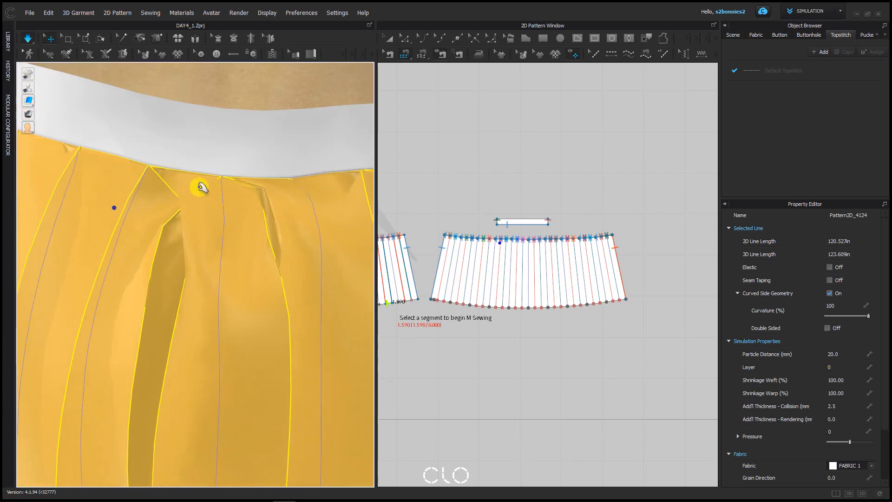
Straighten two neighbouring tangled pleats at the back waistband by pulling their folds into place while the simulation runs
{"action": "left_click", "coordinate": [189, 188]}
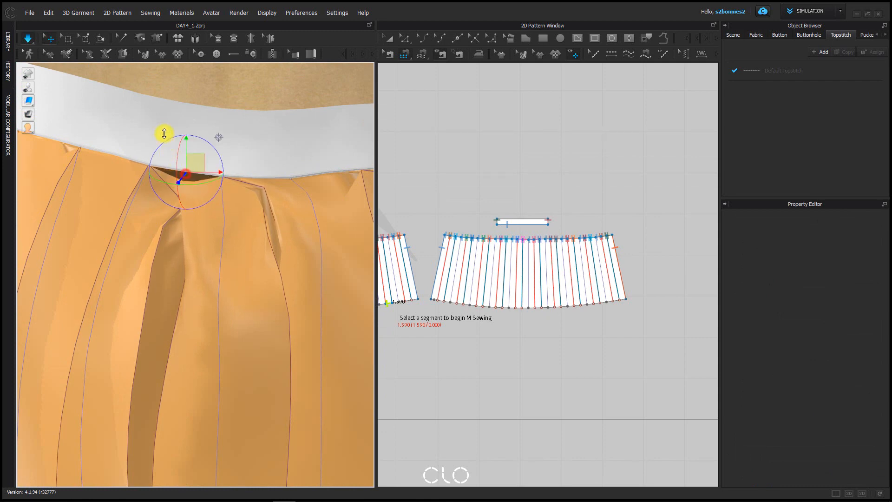
{"action": "left_click_drag", "start_coordinate": [164, 133], "coordinate": [221, 187]}
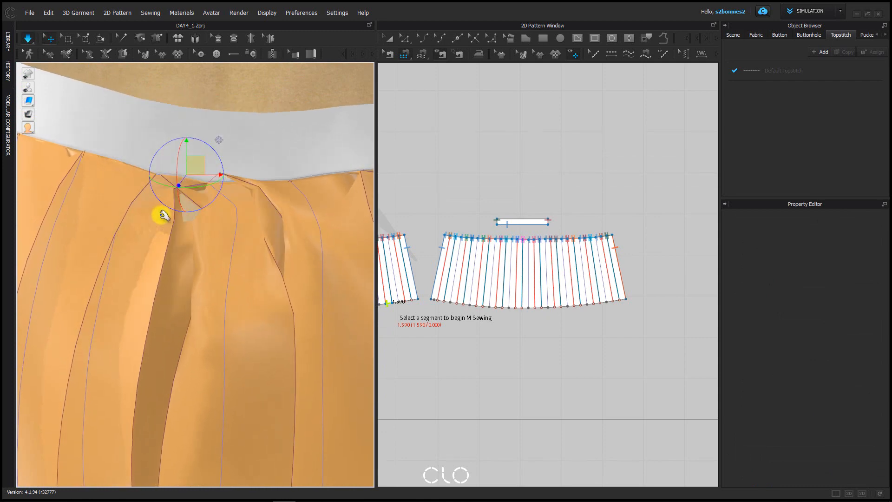
{"action": "right_click_drag", "start_coordinate": [274, 203], "coordinate": [259, 205]}
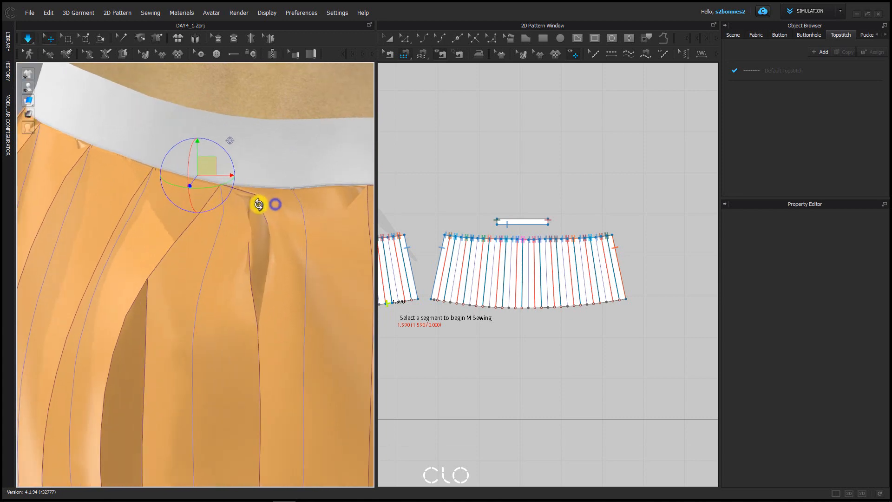
{"action": "left_click_drag", "start_coordinate": [265, 201], "coordinate": [257, 199]}
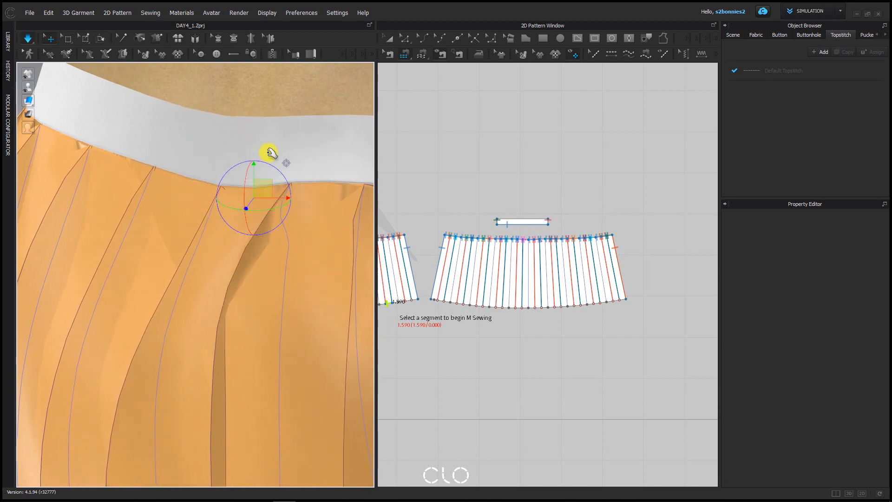
{"action": "middle_click_drag", "start_coordinate": [322, 247], "coordinate": [222, 225]}
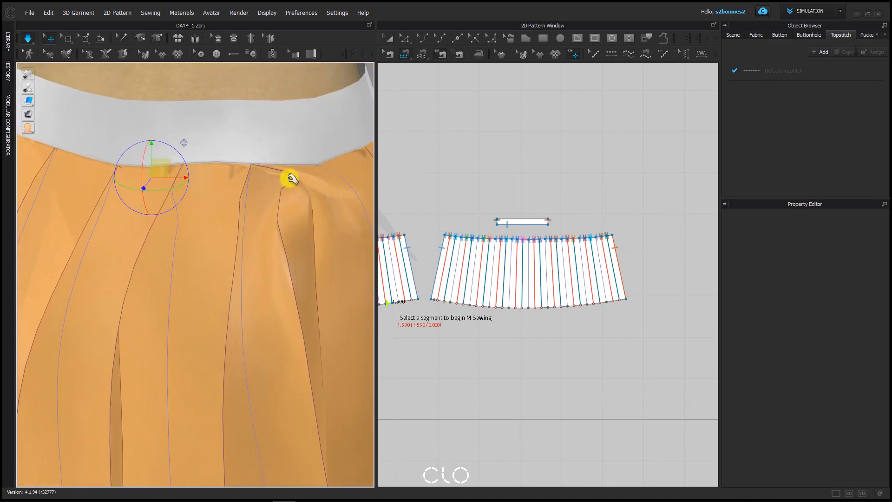
Pull the tangled pleat below the back waistband into place while simulating, and delete all pins
{"action": "left_click_drag", "start_coordinate": [290, 179], "coordinate": [291, 179]}
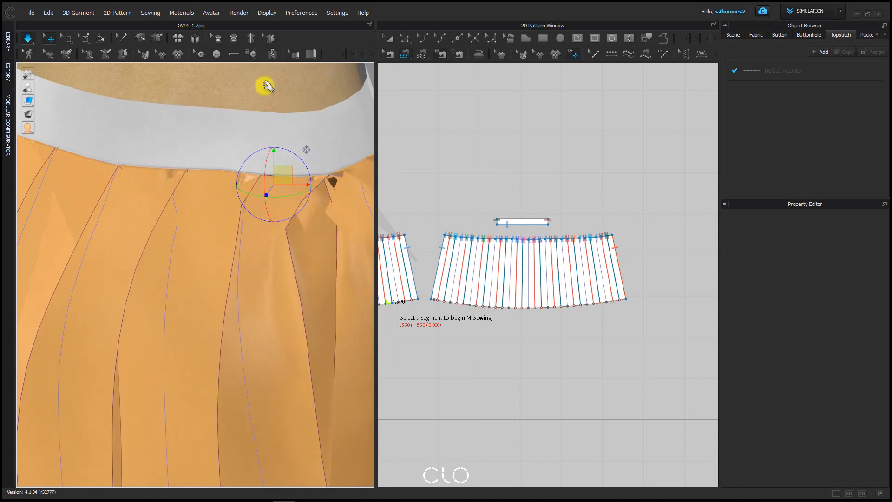
{"action": "right_click", "coordinate": [285, 179]}
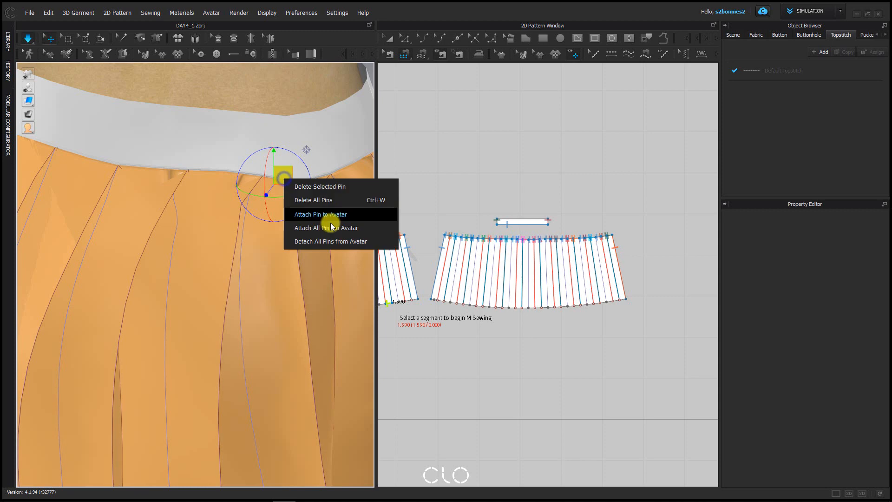
{"action": "left_click", "coordinate": [350, 200]}
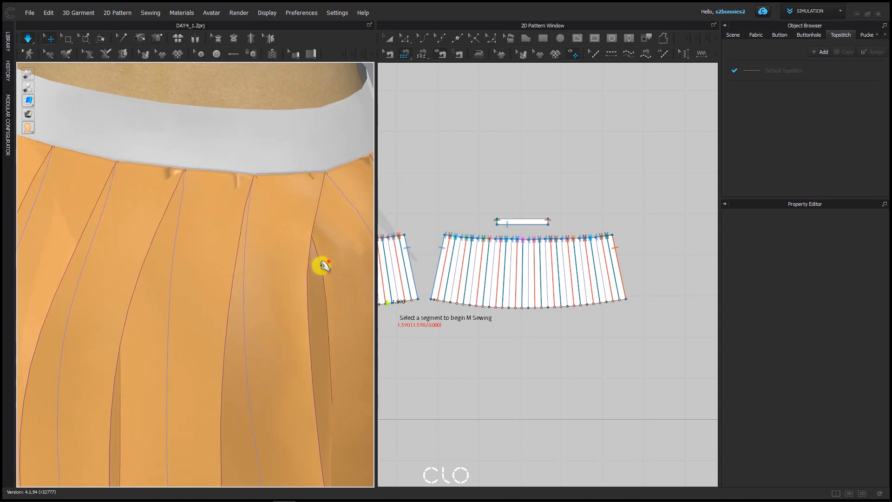
{"action": "left_click", "coordinate": [328, 262]}
Inspect the pleats around the side and front of the skirt for remaining tangled folds
{"action": "scroll", "coordinate": [229, 213], "scroll_direction": "down", "scroll_amount": 5}
{"action": "right_click_drag", "start_coordinate": [267, 215], "coordinate": [148, 185]}
{"action": "right_click_drag", "start_coordinate": [280, 235], "coordinate": [157, 258]}
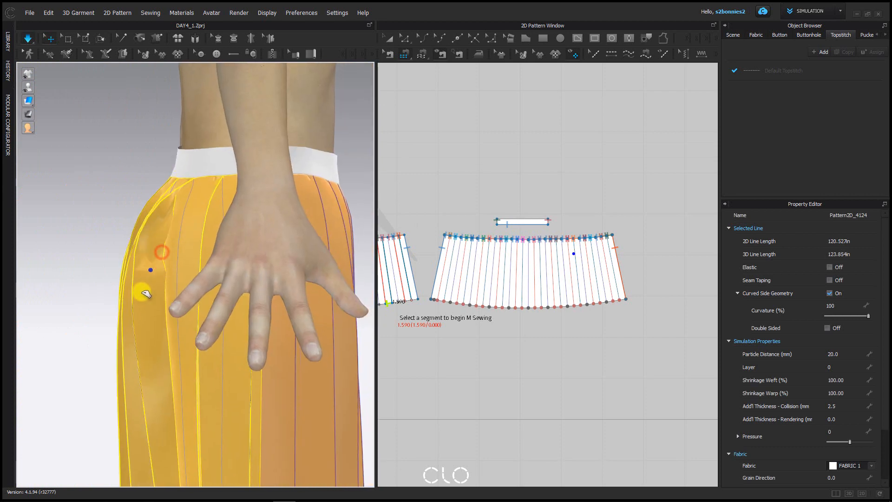
{"action": "scroll", "coordinate": [185, 255], "scroll_direction": "down", "scroll_amount": 5}
{"action": "right_click_drag", "start_coordinate": [185, 290], "coordinate": [216, 270]}
{"action": "scroll", "coordinate": [162, 189], "scroll_direction": "up", "scroll_amount": 5}
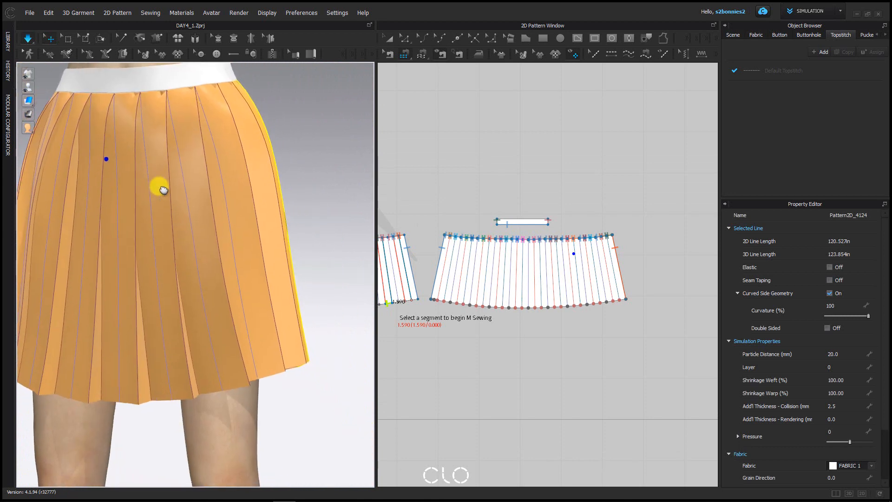
{"action": "right_click_drag", "start_coordinate": [162, 188], "coordinate": [181, 171]}
{"action": "middle_click_drag", "start_coordinate": [181, 171], "coordinate": [181, 223]}
{"action": "right_click_drag", "start_coordinate": [181, 222], "coordinate": [215, 224]}
{"action": "scroll", "coordinate": [205, 261], "scroll_direction": "down", "scroll_amount": 3}
Unstrengthen the front and back pleated skirt panels while the simulation runs
{"action": "left_click", "coordinate": [204, 261]}
{"action": "right_click_drag", "start_coordinate": [205, 261], "coordinate": [203, 290]}
{"action": "left_click", "coordinate": [293, 225]}
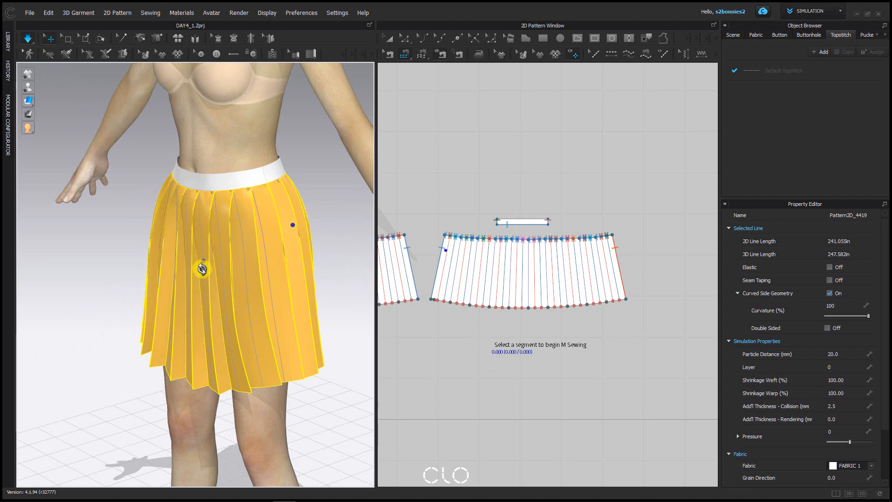
{"action": "right_click", "coordinate": [202, 269]}
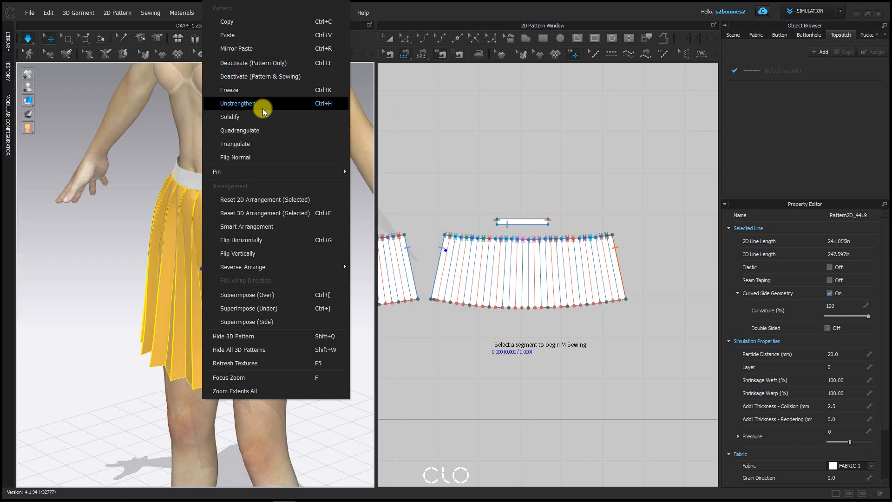
{"action": "left_click", "coordinate": [263, 109]}
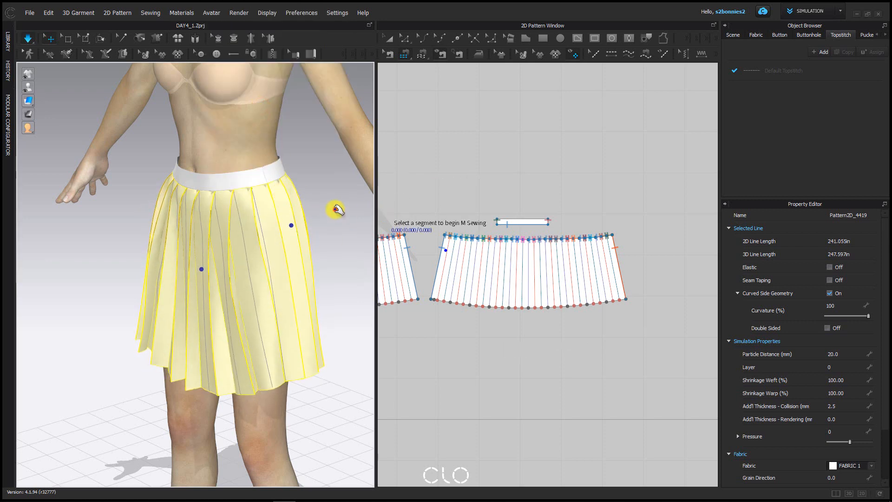
{"action": "left_click", "coordinate": [335, 209]}
{"action": "right_click_drag", "start_coordinate": [333, 209], "coordinate": [386, 193]}
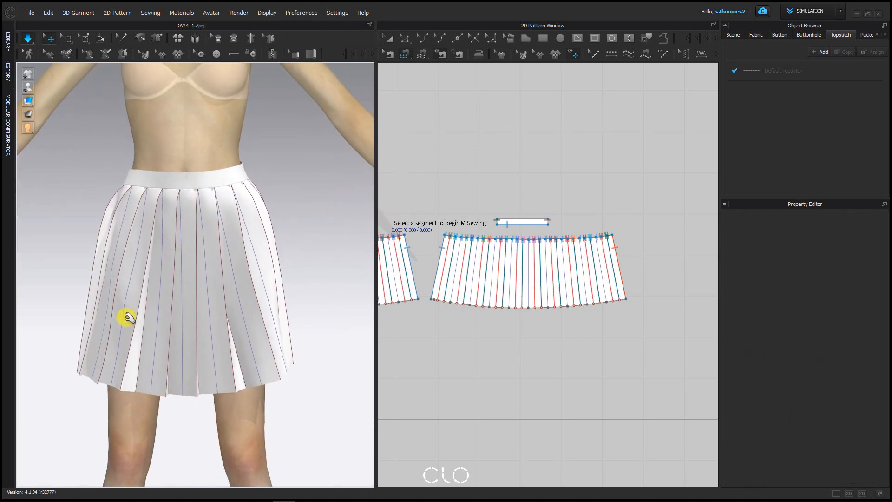
Tug a front pleat near the hem so the softened folds settle, and stop the simulation
{"action": "scroll", "coordinate": [188, 310], "scroll_direction": "down", "scroll_amount": 2}
{"action": "middle_click_drag", "start_coordinate": [188, 310], "coordinate": [191, 284]}
{"action": "left_click", "coordinate": [123, 314]}
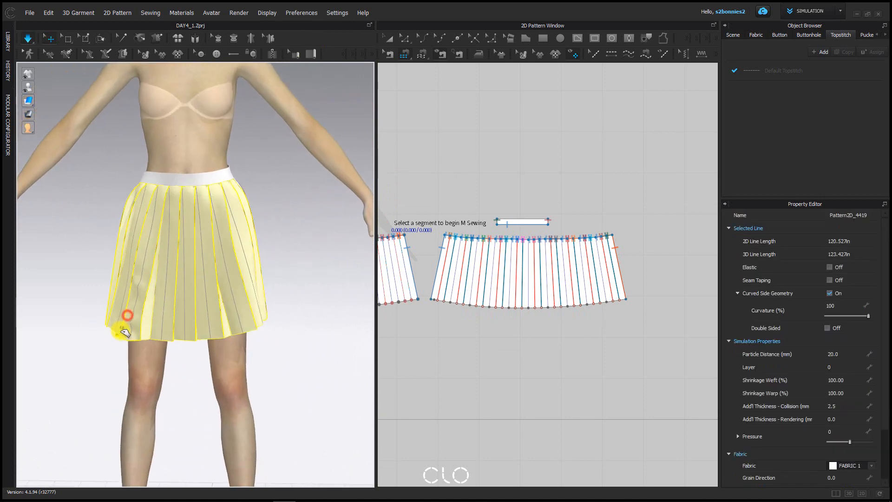
{"action": "left_click", "coordinate": [295, 314]}
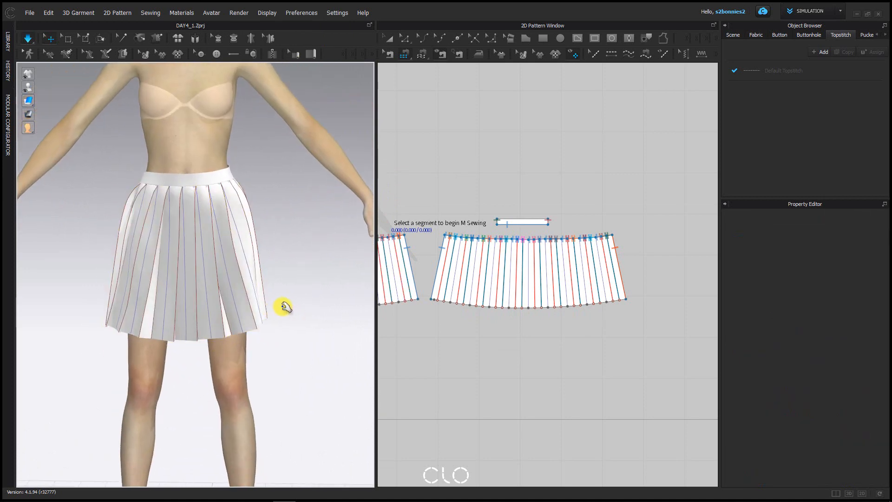
{"action": "middle_click_drag", "start_coordinate": [284, 307], "coordinate": [301, 304]}
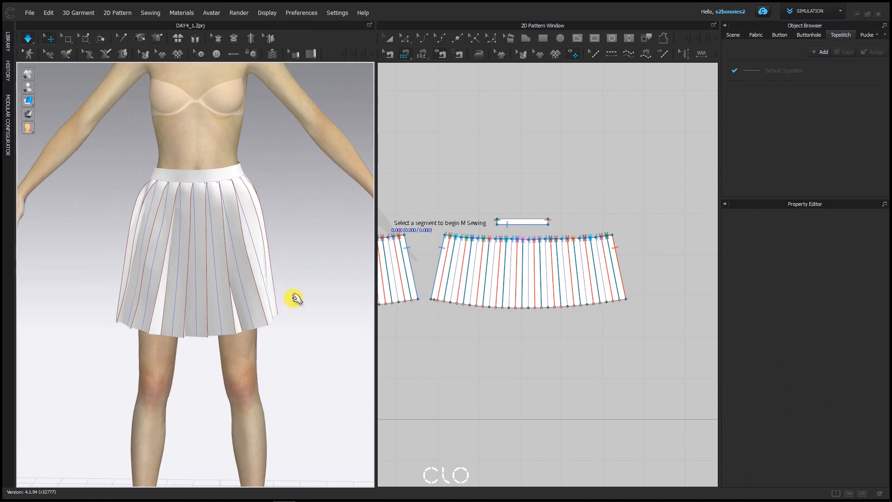
{"action": "scroll", "coordinate": [295, 299], "scroll_direction": "up", "scroll_amount": 2}
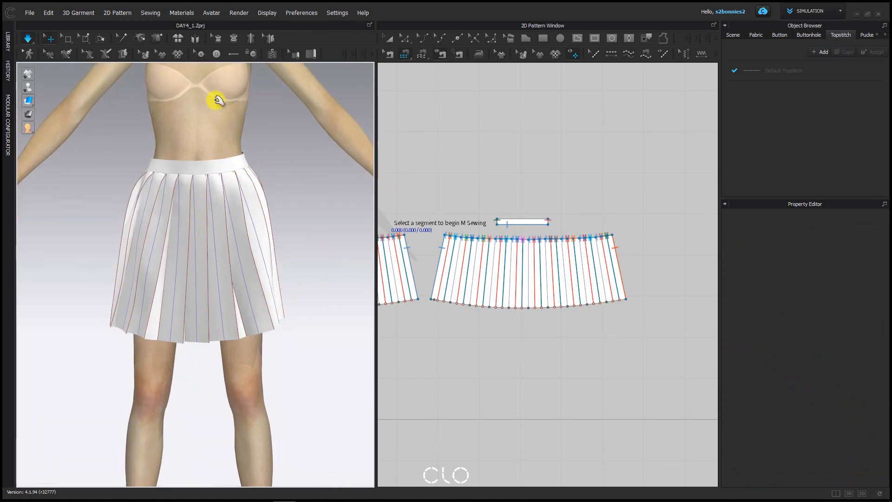
{"action": "left_click", "coordinate": [28, 38]}
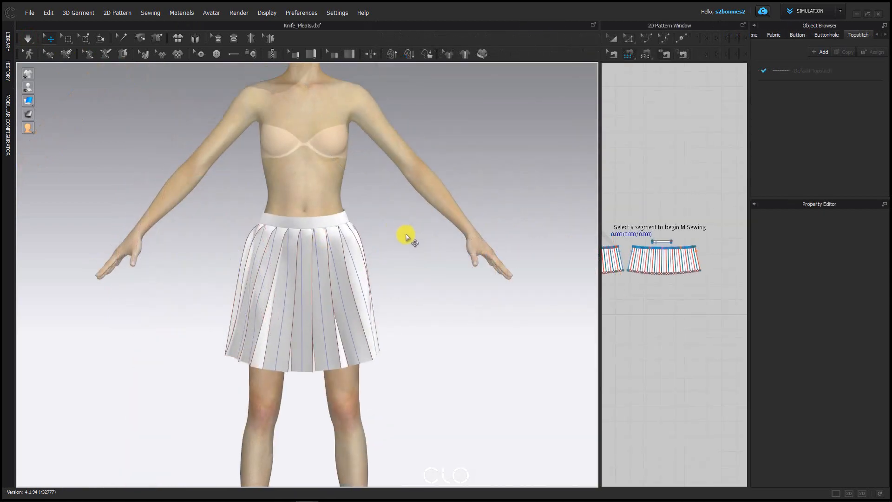
Examine the front pleats below the waistband up close alongside their fold lines on the 2D skirt pattern
{"action": "scroll", "coordinate": [404, 235], "scroll_direction": "up", "scroll_amount": 5}
{"action": "middle_click_drag", "start_coordinate": [407, 235], "coordinate": [391, 248]}
{"action": "scroll", "coordinate": [378, 201], "scroll_direction": "up", "scroll_amount": 5}
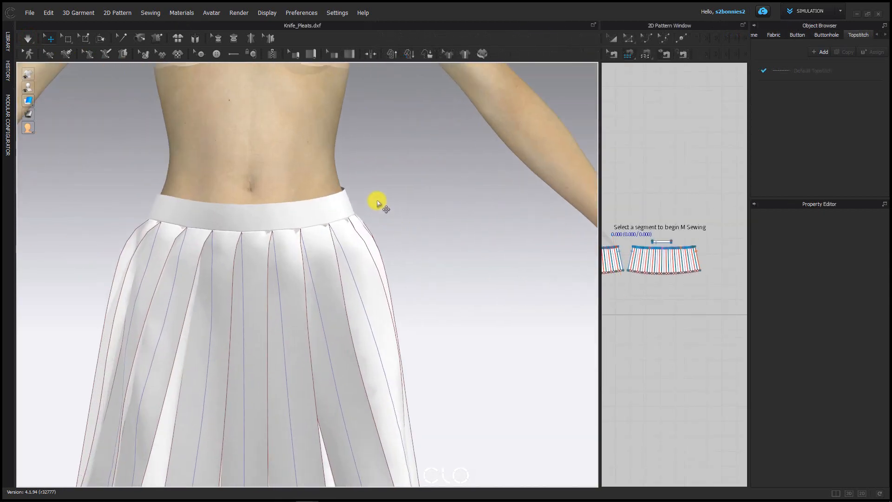
{"action": "right_click_drag", "start_coordinate": [426, 247], "coordinate": [379, 241]}
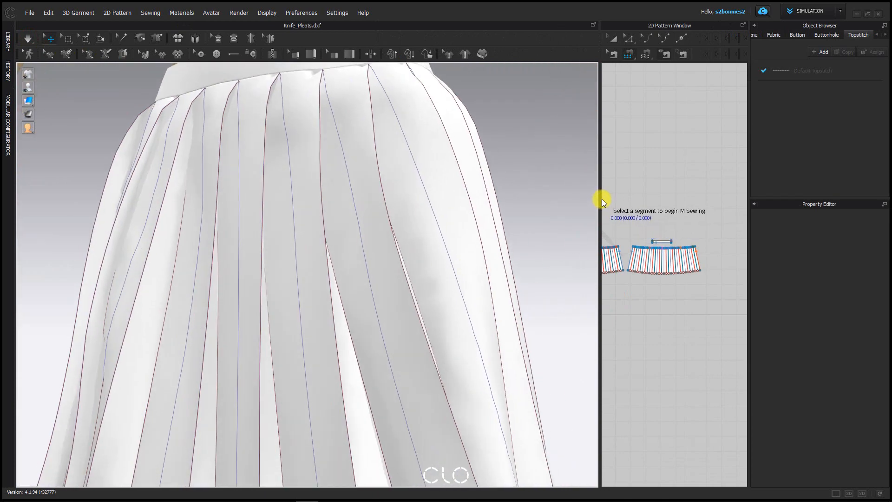
{"action": "left_click_drag", "start_coordinate": [600, 200], "coordinate": [317, 242]}
{"action": "middle_click_drag", "start_coordinate": [534, 326], "coordinate": [742, 330]}
{"action": "scroll", "coordinate": [204, 152], "scroll_direction": "down", "scroll_amount": 2}
{"action": "scroll", "coordinate": [205, 154], "scroll_direction": "up", "scroll_amount": 2}
{"action": "right_click_drag", "start_coordinate": [205, 155], "coordinate": [151, 80]}
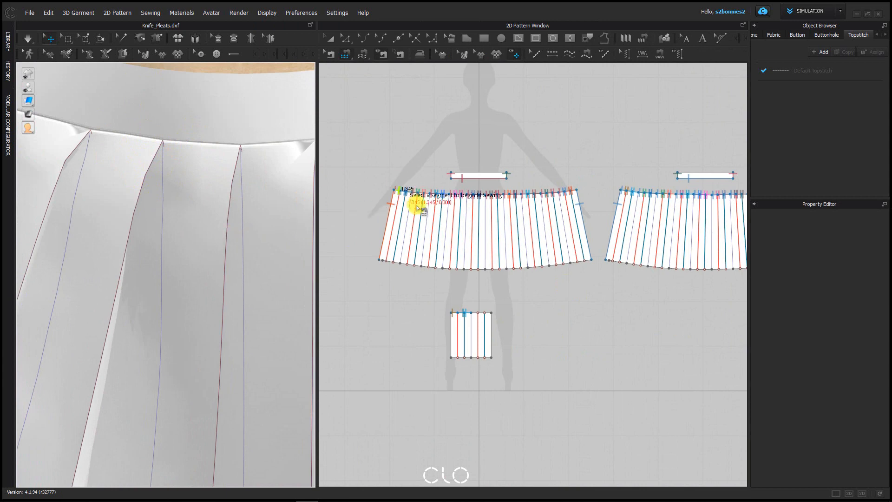
{"action": "scroll", "coordinate": [424, 181], "scroll_direction": "up", "scroll_amount": 5}
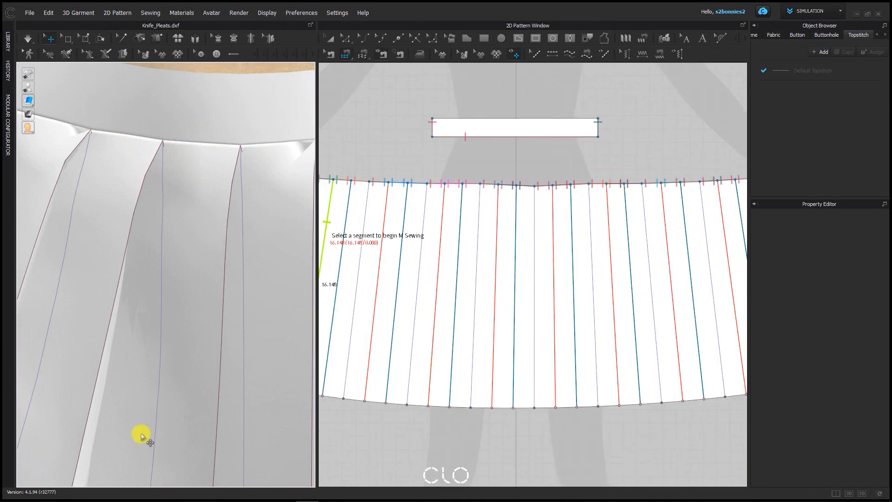
{"action": "middle_click_drag", "start_coordinate": [257, 152], "coordinate": [280, 192]}
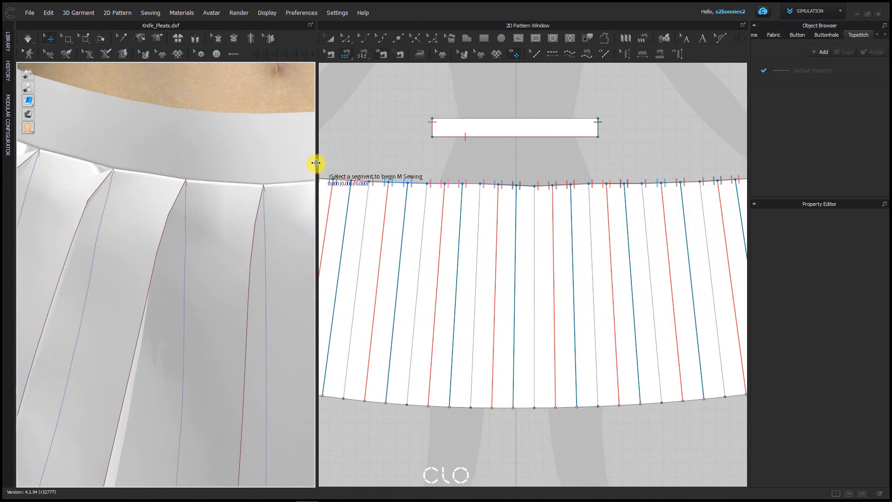
{"action": "left_click", "coordinate": [323, 166]}
{"action": "left_click_drag", "start_coordinate": [318, 153], "coordinate": [549, 165]}
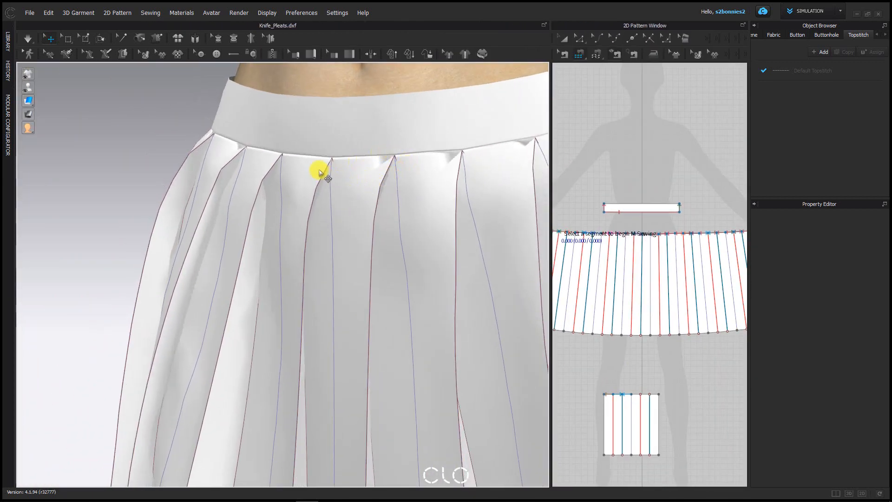
Examine the pleat folds where they meet the waistband near the side of the skirt
{"action": "middle_click_drag", "start_coordinate": [321, 127], "coordinate": [206, 143]}
{"action": "right_click_drag", "start_coordinate": [244, 190], "coordinate": [282, 178]}
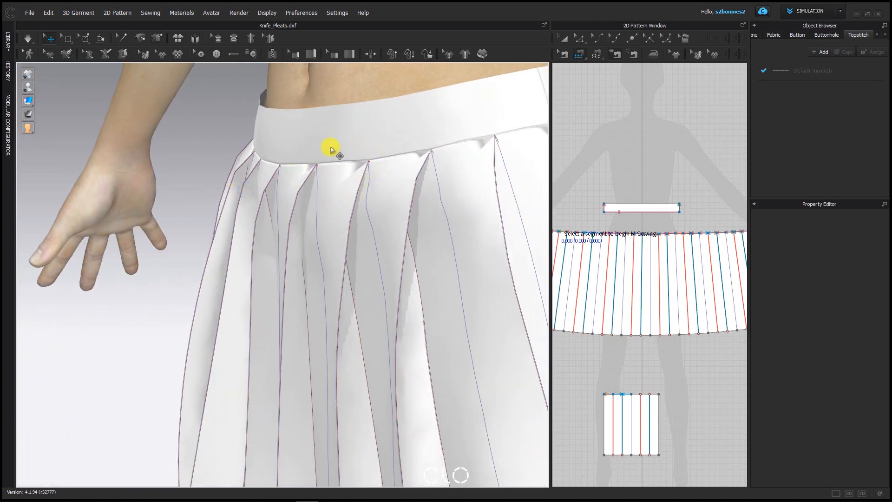
{"action": "middle_click_drag", "start_coordinate": [331, 148], "coordinate": [226, 211]}
{"action": "scroll", "coordinate": [296, 143], "scroll_direction": "up", "scroll_amount": 5}
{"action": "scroll", "coordinate": [227, 186], "scroll_direction": "up", "scroll_amount": 2}
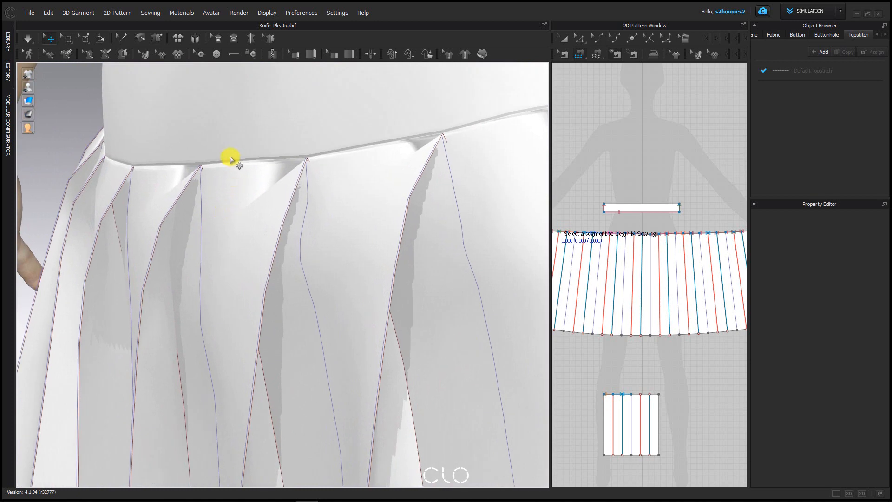
{"action": "middle_click_drag", "start_coordinate": [299, 153], "coordinate": [292, 263]}
{"action": "right_click_drag", "start_coordinate": [274, 354], "coordinate": [286, 347]}
{"action": "middle_click_drag", "start_coordinate": [242, 241], "coordinate": [183, 181]}
Set the particle distance of all pattern pieces to 5 mm and simulate the skirt again
{"action": "scroll", "coordinate": [184, 181], "scroll_direction": "down", "scroll_amount": 2}
{"action": "scroll", "coordinate": [617, 179], "scroll_direction": "down", "scroll_amount": 5}
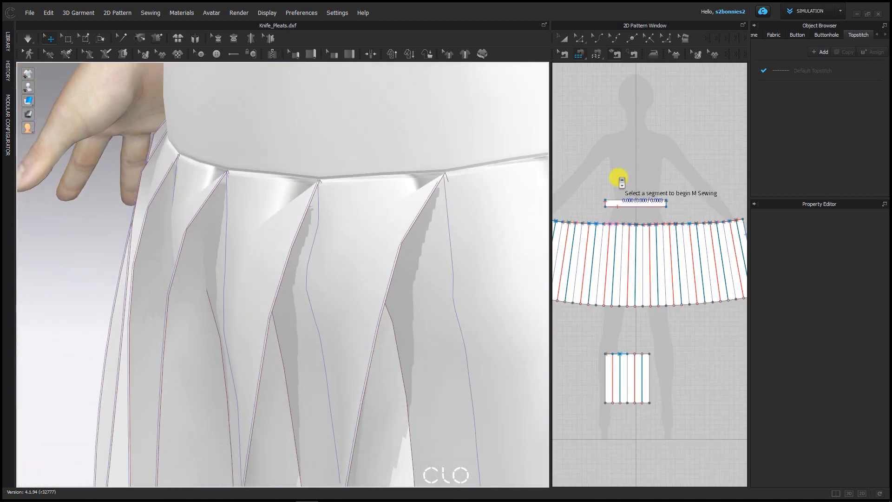
{"action": "scroll", "coordinate": [649, 224], "scroll_direction": "down", "scroll_amount": 4}
{"action": "key", "text": "a"}
{"action": "left_click_drag", "start_coordinate": [602, 157], "coordinate": [782, 297]}
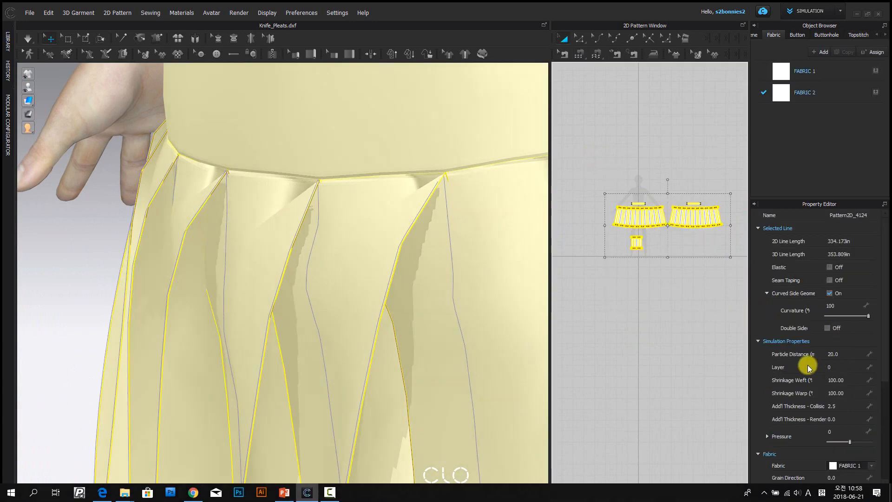
{"action": "left_click", "coordinate": [848, 357]}
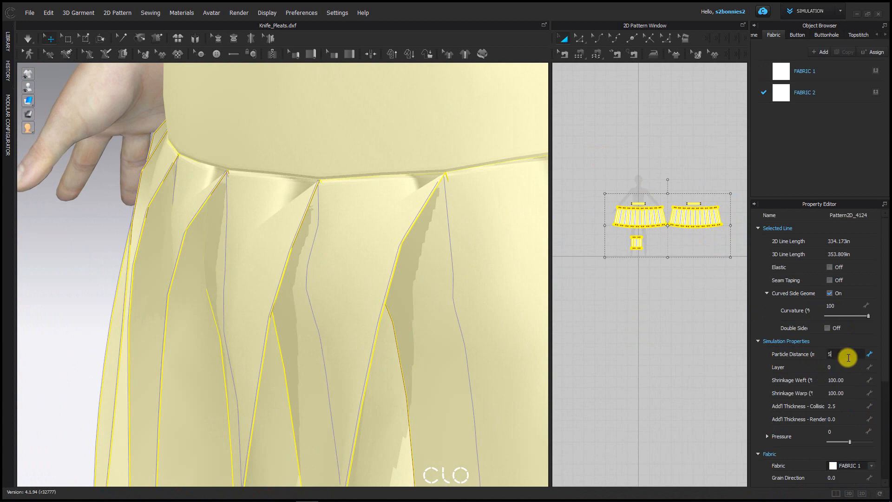
{"action": "type", "text": "5"}
{"action": "key", "text": "Return"}
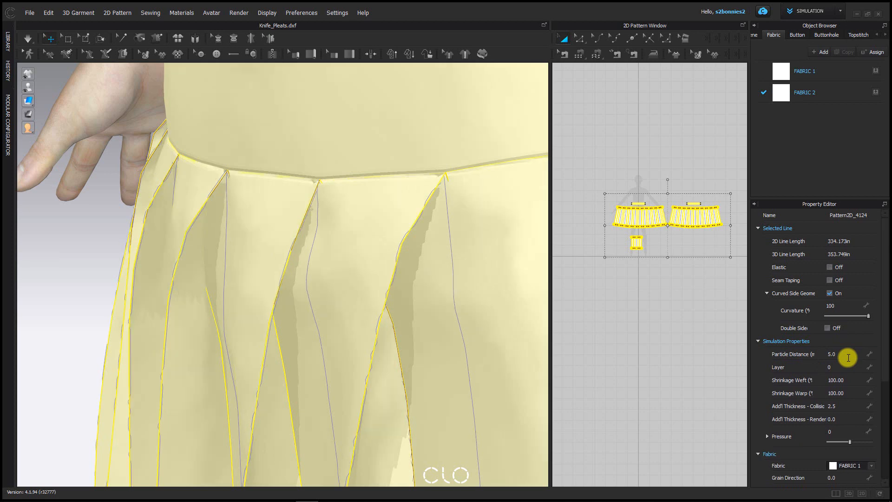
{"action": "key", "text": "n"}
{"action": "key", "text": "space"}
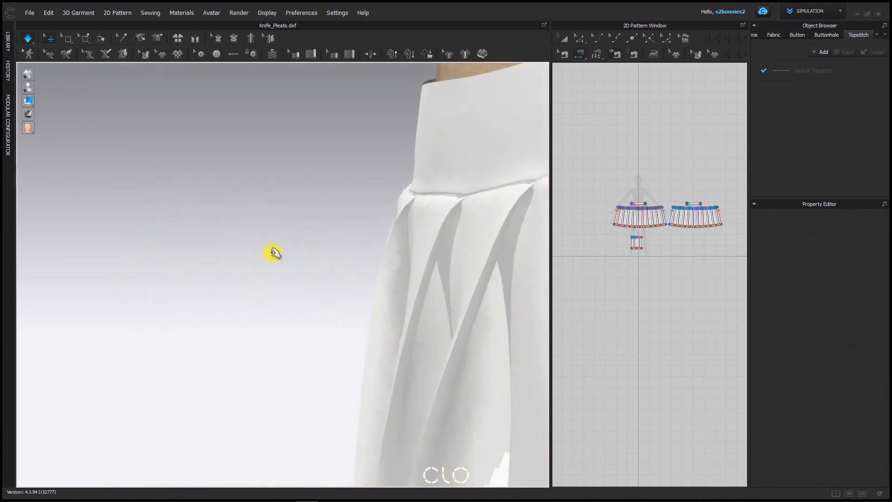
Examine the smoothness of the resimulated pleats and the waistband seam from the side and front
{"action": "middle_click_drag", "start_coordinate": [418, 269], "coordinate": [331, 307]}
{"action": "scroll", "coordinate": [331, 306], "scroll_direction": "up", "scroll_amount": 2}
{"action": "scroll", "coordinate": [325, 258], "scroll_direction": "up", "scroll_amount": 5}
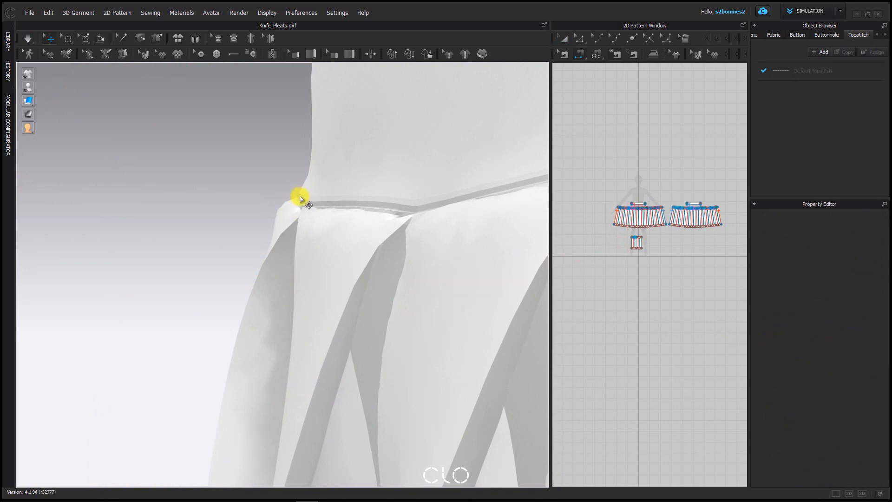
{"action": "middle_click_drag", "start_coordinate": [323, 215], "coordinate": [259, 306]}
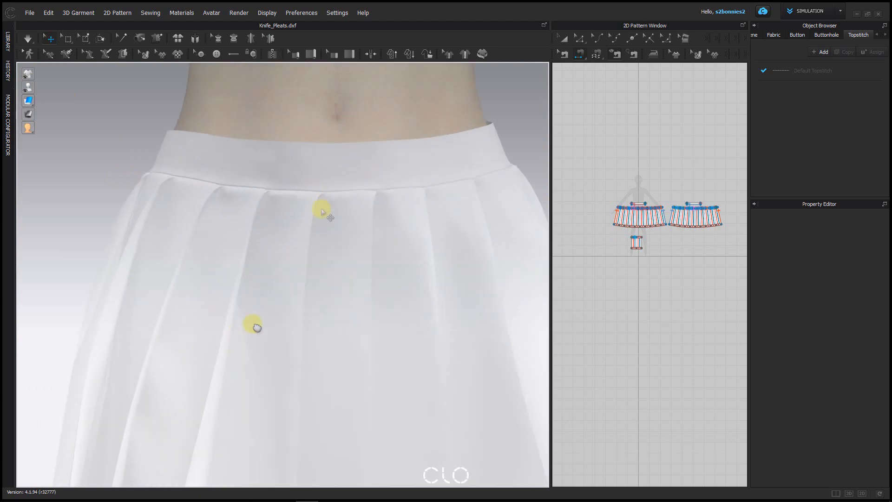
{"action": "scroll", "coordinate": [325, 207], "scroll_direction": "up", "scroll_amount": 4}
{"action": "right_click_drag", "start_coordinate": [328, 207], "coordinate": [332, 220]}
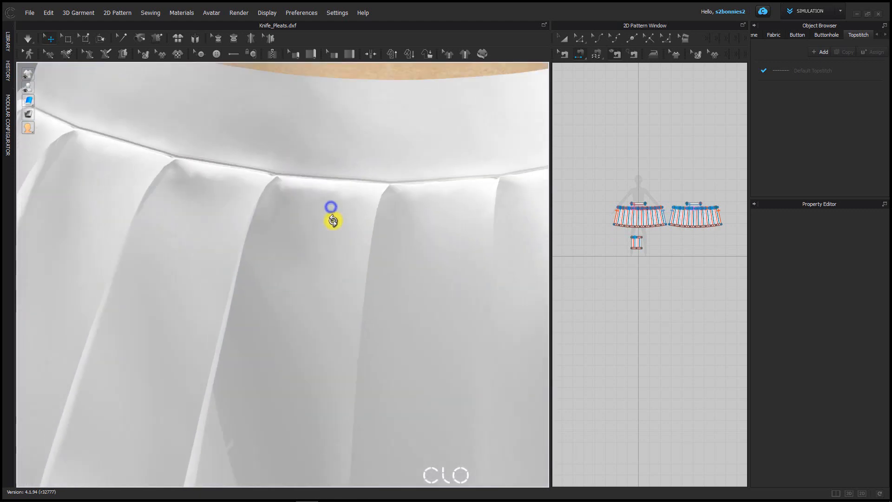
{"action": "right_click_drag", "start_coordinate": [472, 212], "coordinate": [185, 169]}
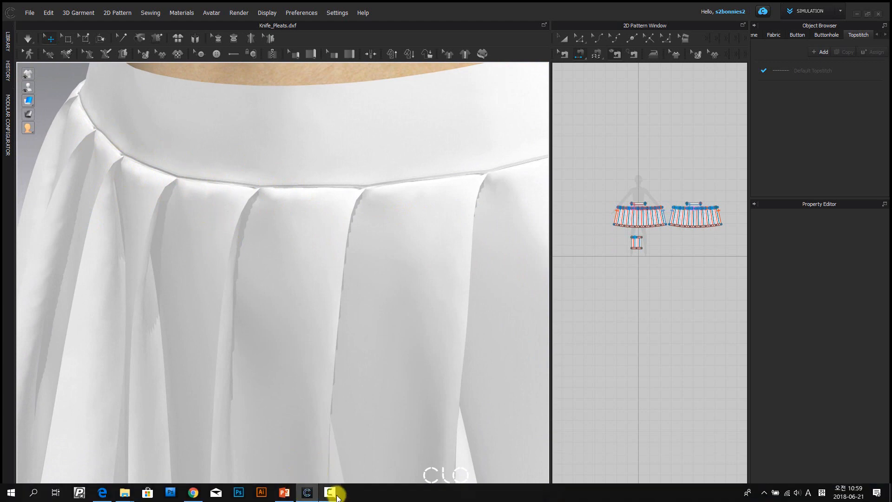
Switch to the web browser and view the CLO manual article on the Flat and Turned sewing line types
{"action": "mouse_move", "coordinate": [333, 494]}
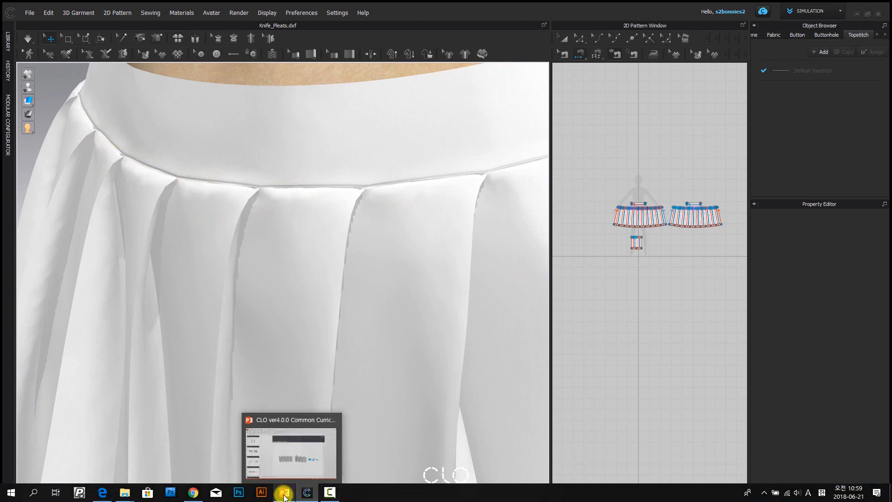
{"action": "middle_click_drag", "start_coordinate": [290, 166], "coordinate": [290, 201]}
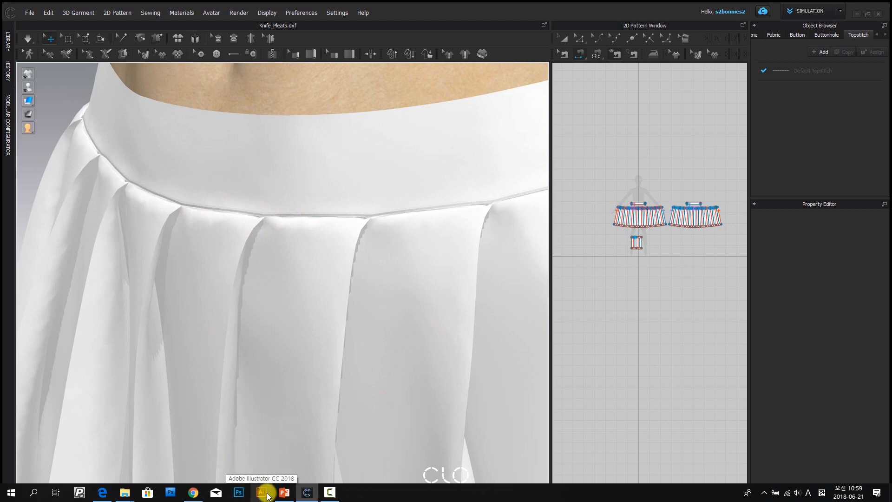
{"action": "mouse_move", "coordinate": [293, 498]}
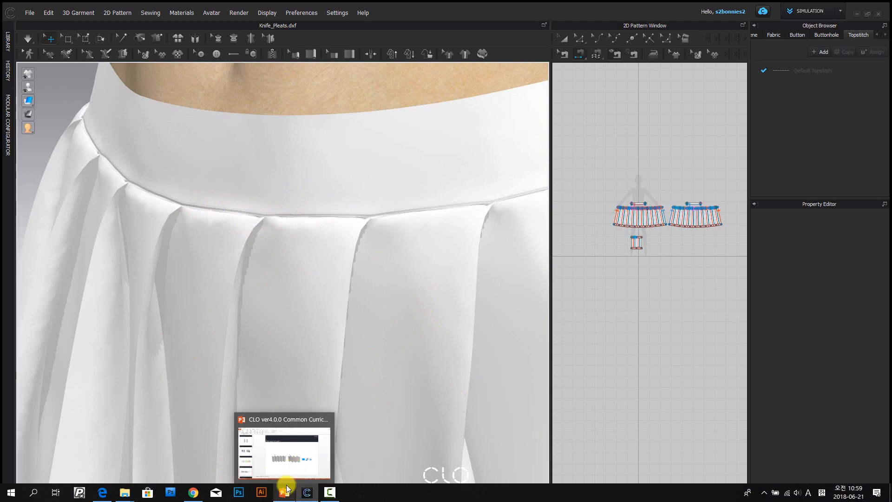
{"action": "left_click", "coordinate": [193, 495]}
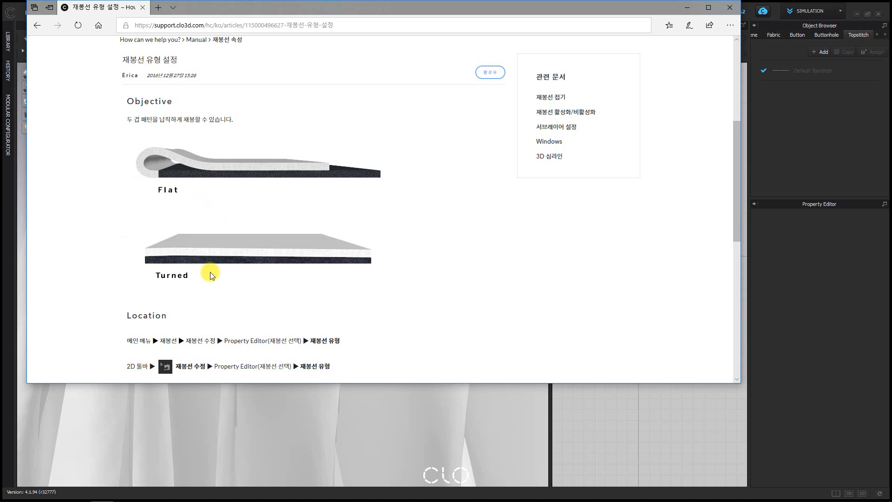
Return to CLO and widen the 2D pattern window to show the whole skirt and waistband patterns
{"action": "left_click", "coordinate": [687, 471]}
{"action": "scroll", "coordinate": [658, 325], "scroll_direction": "up", "scroll_amount": 4}
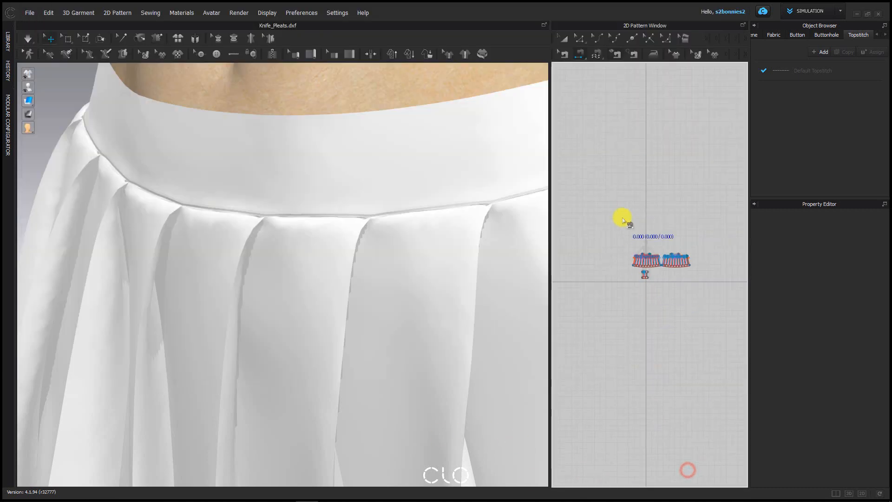
{"action": "scroll", "coordinate": [639, 253], "scroll_direction": "down", "scroll_amount": 10}
{"action": "scroll", "coordinate": [721, 313], "scroll_direction": "up", "scroll_amount": 6}
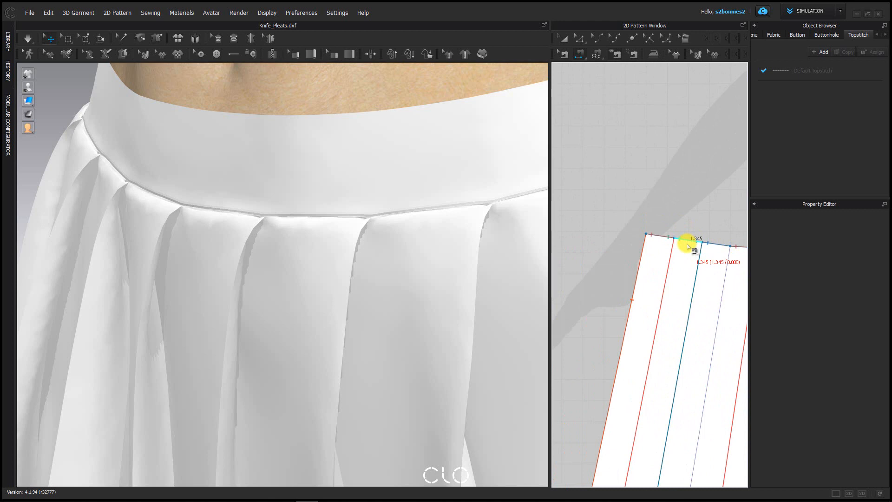
{"action": "left_click_drag", "start_coordinate": [550, 152], "coordinate": [284, 139]}
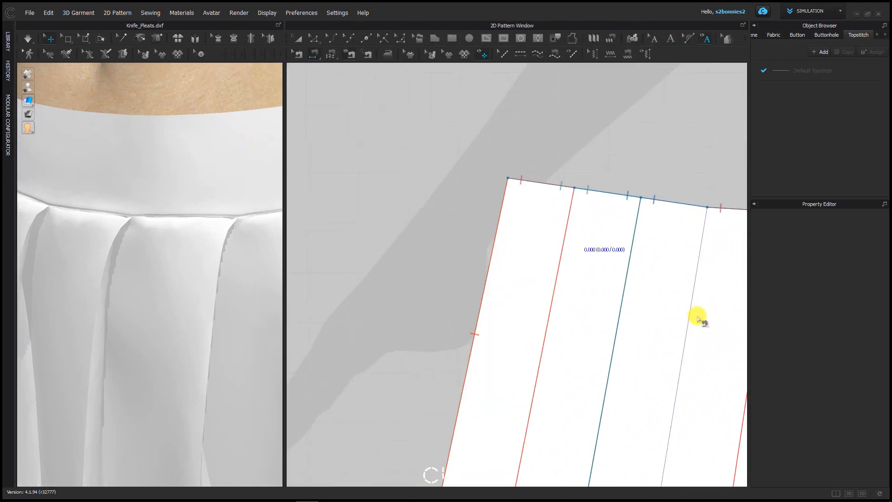
{"action": "scroll", "coordinate": [637, 160], "scroll_direction": "down", "scroll_amount": 10}
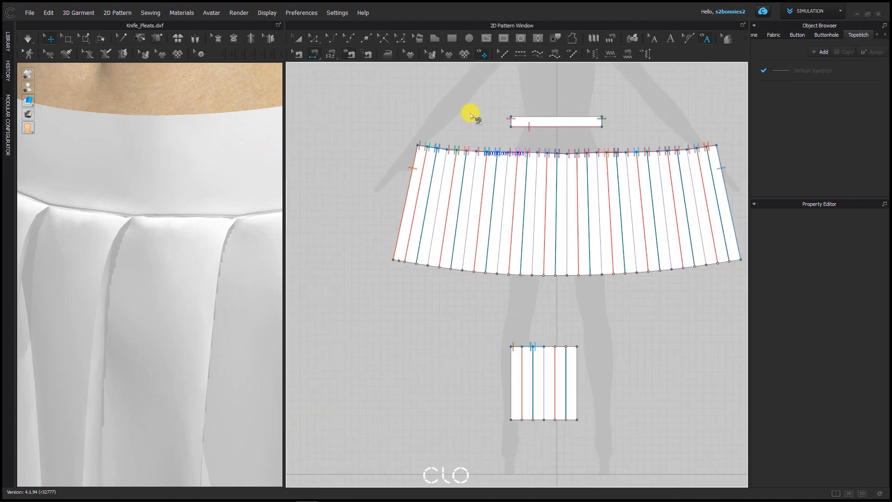
Select all sewing lines along the front skirt panel's waistline with the Edit Sewing tool
{"action": "left_click", "coordinate": [296, 53]}
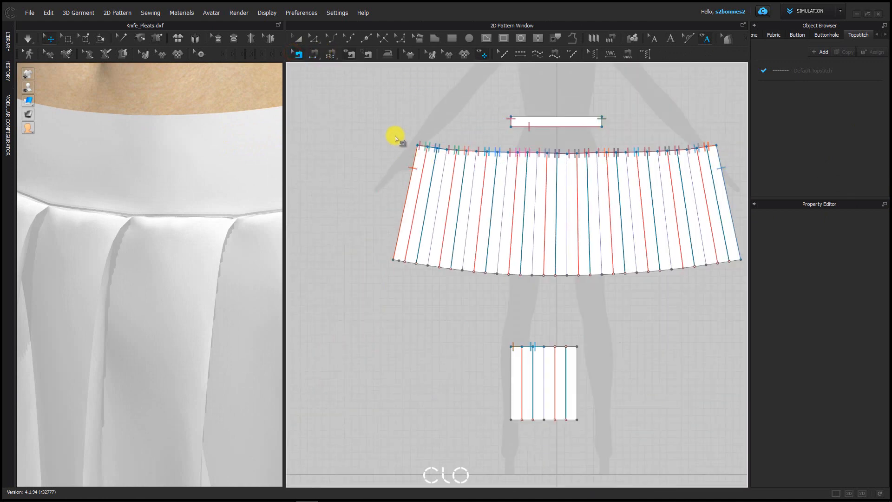
{"action": "left_click_drag", "start_coordinate": [395, 135], "coordinate": [415, 152]}
{"action": "left_click", "coordinate": [297, 54]}
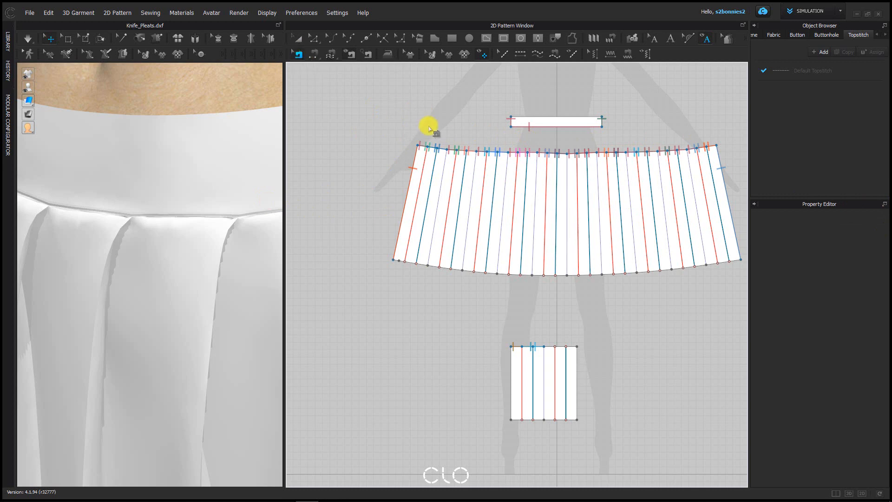
{"action": "left_click_drag", "start_coordinate": [391, 135], "coordinate": [741, 177]}
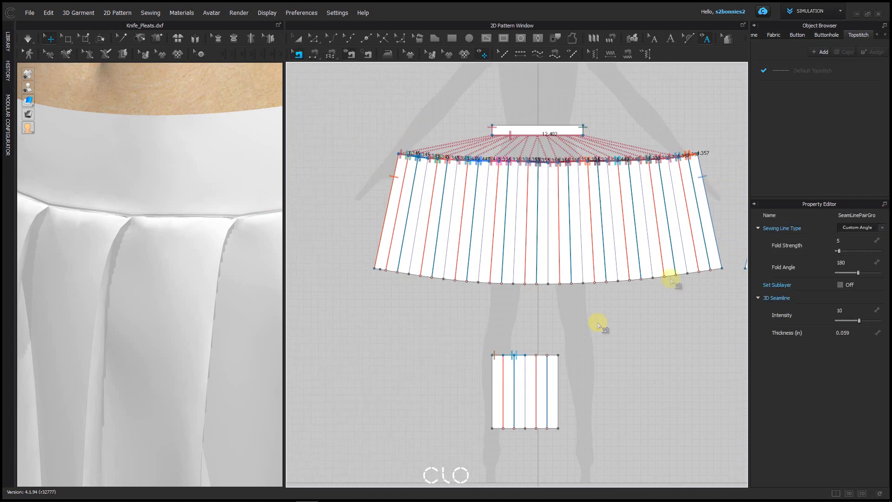
Add all sewing lines along the back skirt panel's waistline to the selection
{"action": "middle_click_drag", "start_coordinate": [671, 281], "coordinate": [532, 276]}
{"action": "scroll", "coordinate": [532, 277], "scroll_direction": "down", "scroll_amount": 2}
{"action": "middle_click_drag", "start_coordinate": [625, 190], "coordinate": [549, 185]}
{"action": "scroll", "coordinate": [554, 172], "scroll_direction": "down", "scroll_amount": 2}
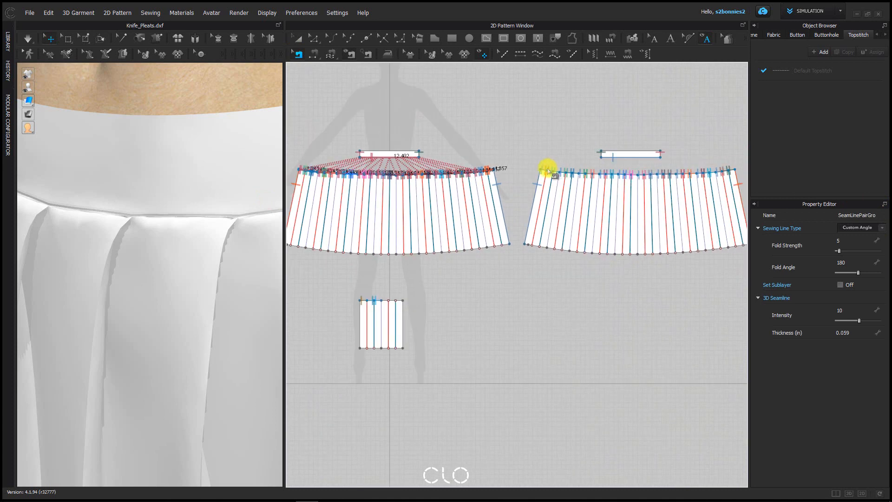
{"action": "left_click_drag", "start_coordinate": [525, 159], "coordinate": [700, 211]}
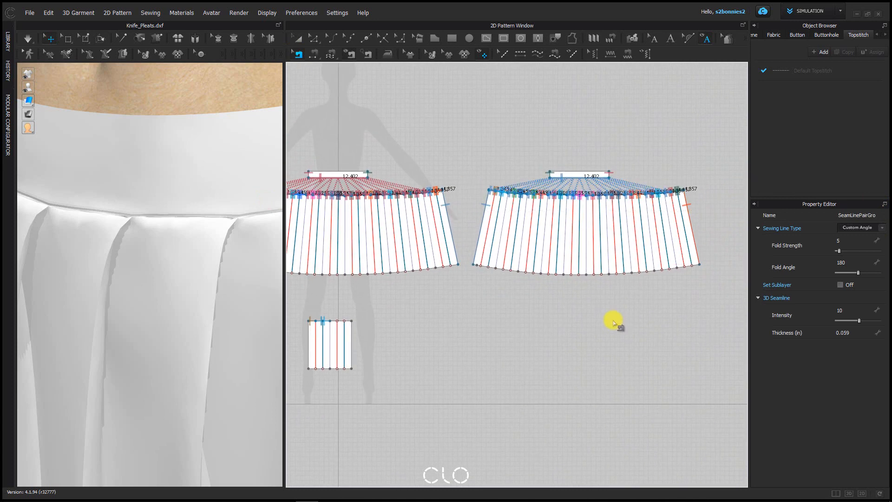
Remove the seam between the front waistband and the front skirt panel from the selection, keeping the pleat sewing lines selected
{"action": "middle_click_drag", "start_coordinate": [420, 240], "coordinate": [593, 220]}
{"action": "scroll", "coordinate": [502, 154], "scroll_direction": "up", "scroll_amount": 6}
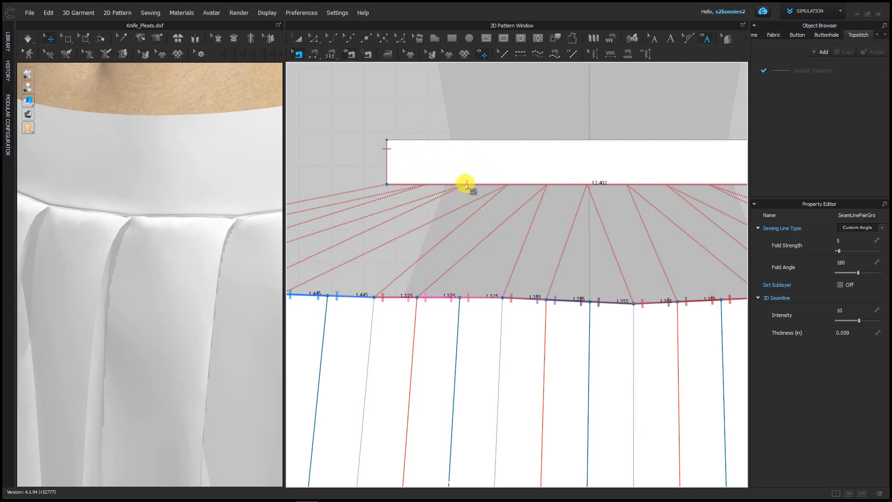
{"action": "scroll", "coordinate": [499, 191], "scroll_direction": "down", "scroll_amount": 4}
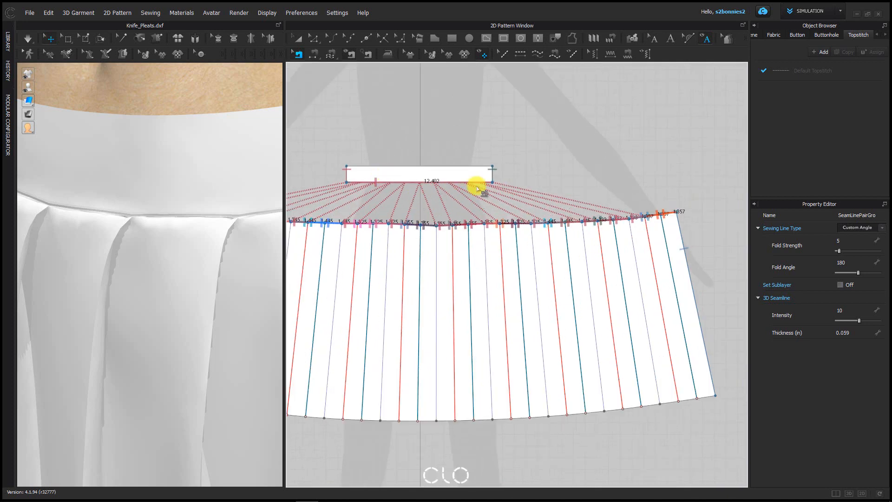
{"action": "scroll", "coordinate": [484, 175], "scroll_direction": "down", "scroll_amount": 5}
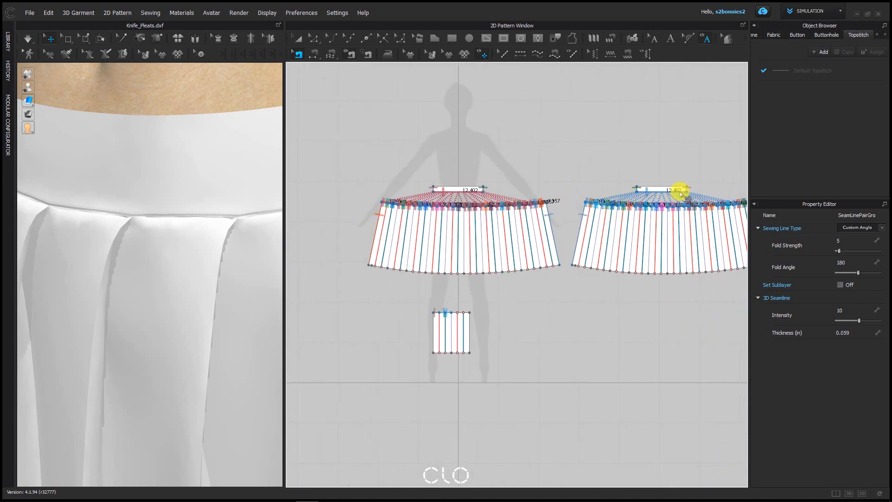
{"action": "scroll", "coordinate": [442, 207], "scroll_direction": "up", "scroll_amount": 2}
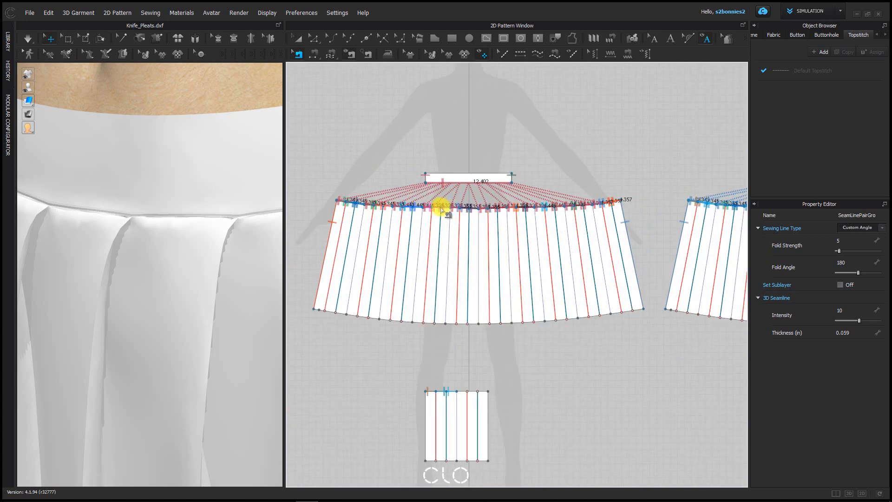
{"action": "scroll", "coordinate": [442, 207], "scroll_direction": "up", "scroll_amount": 3}
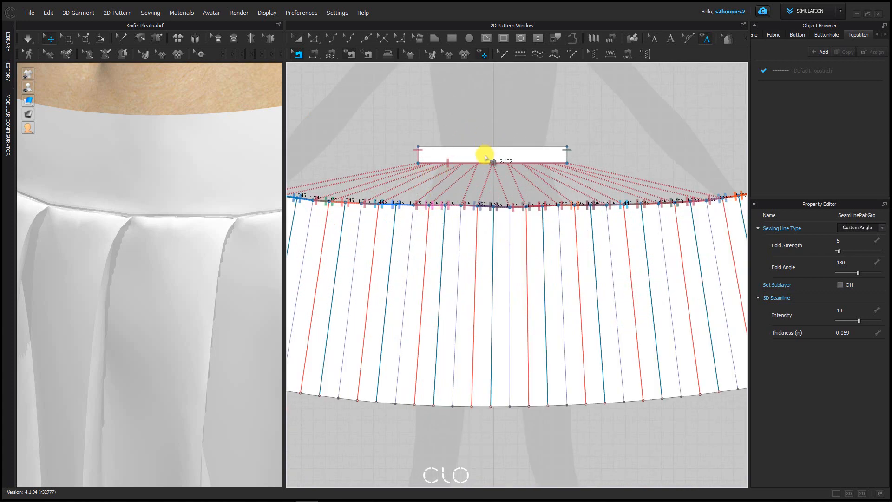
{"action": "scroll", "coordinate": [483, 156], "scroll_direction": "up", "scroll_amount": 3}
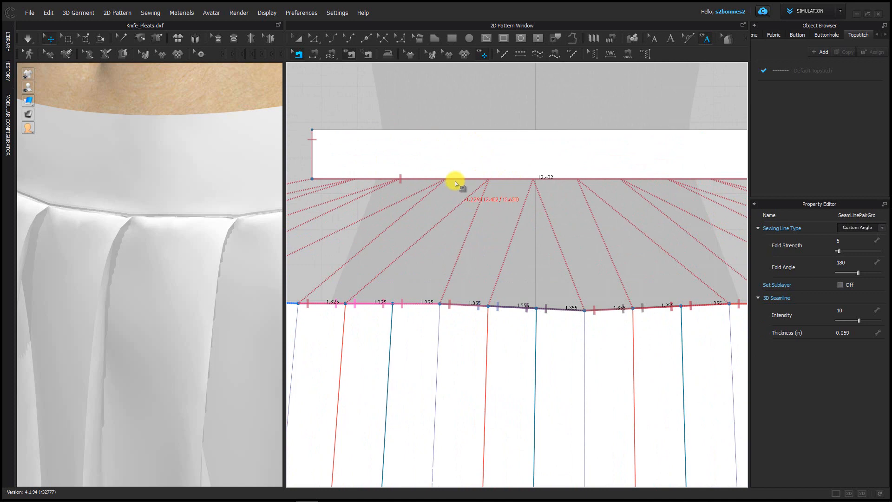
{"action": "left_click", "coordinate": [458, 181]}
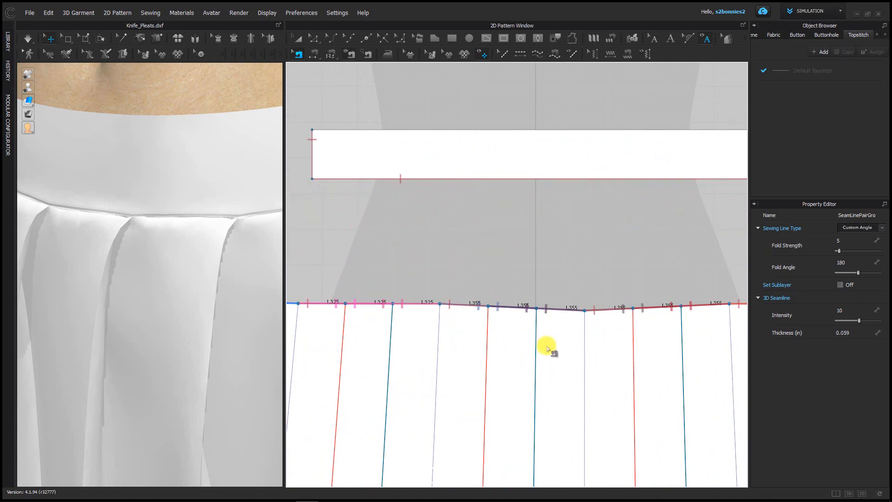
Remove the seam between the back waistband and the back skirt panel from the selection
{"action": "scroll", "coordinate": [559, 303], "scroll_direction": "down", "scroll_amount": 3}
{"action": "scroll", "coordinate": [560, 301], "scroll_direction": "down", "scroll_amount": 4}
{"action": "middle_click_drag", "start_coordinate": [645, 294], "coordinate": [476, 228]}
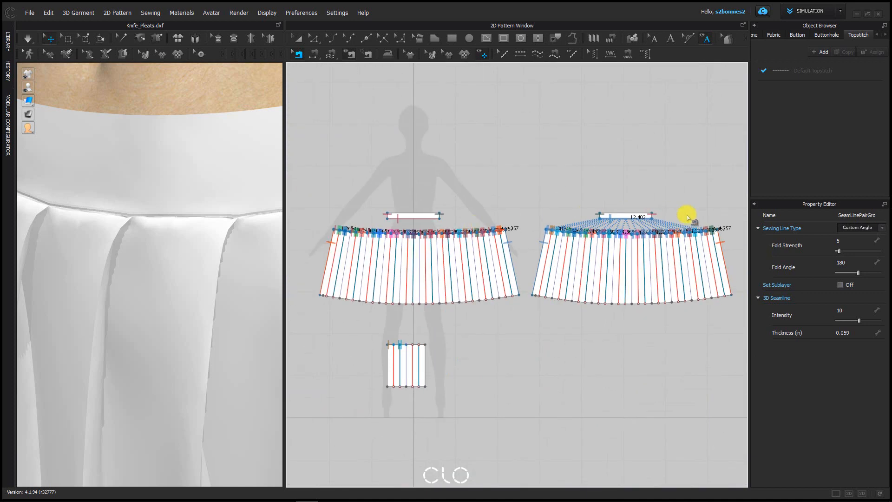
{"action": "scroll", "coordinate": [687, 215], "scroll_direction": "up", "scroll_amount": 2}
{"action": "scroll", "coordinate": [545, 222], "scroll_direction": "up", "scroll_amount": 4}
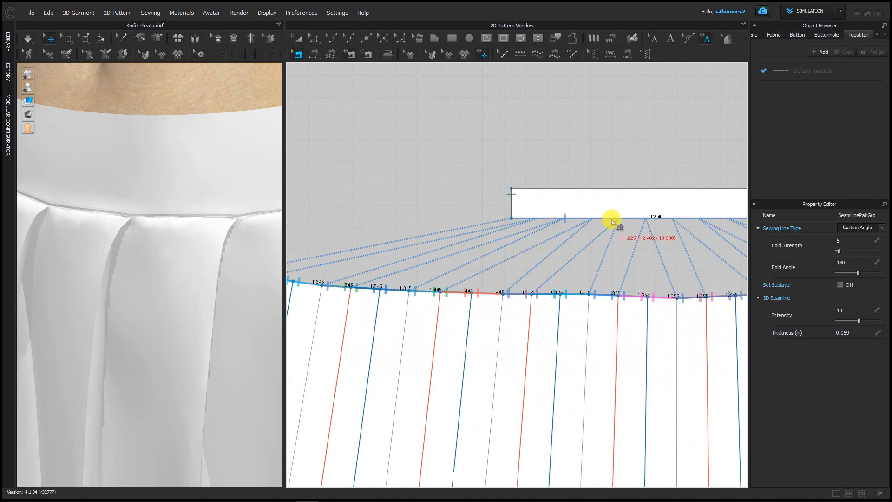
{"action": "left_click", "coordinate": [612, 220]}
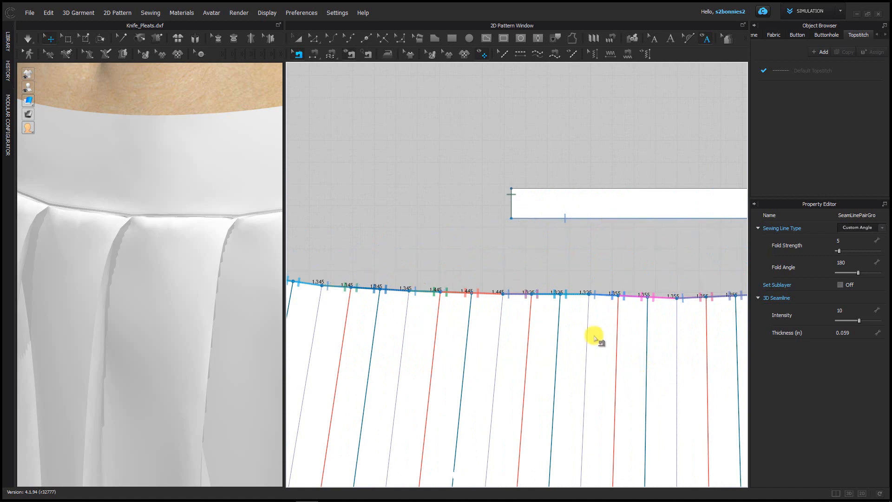
Change the sewing line type of the selected pleat sewing lines to Turned and simulate the skirt
{"action": "scroll", "coordinate": [638, 360], "scroll_direction": "down", "scroll_amount": 1}
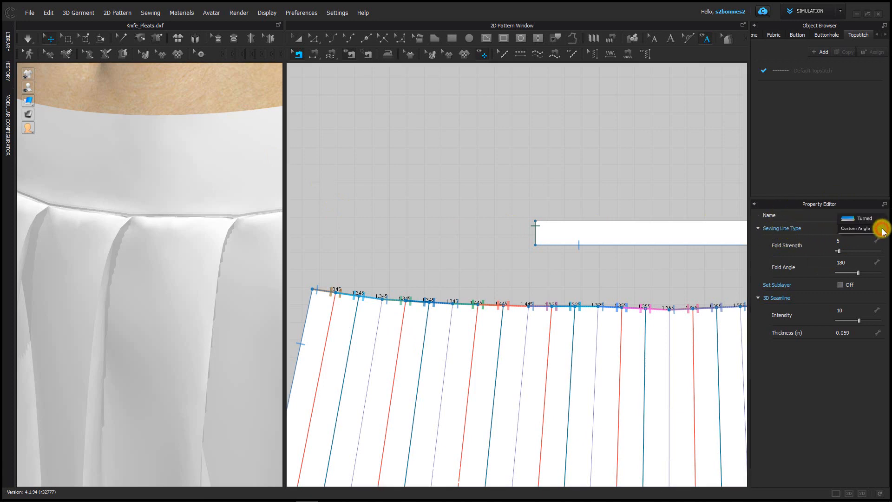
{"action": "left_click", "coordinate": [881, 227]}
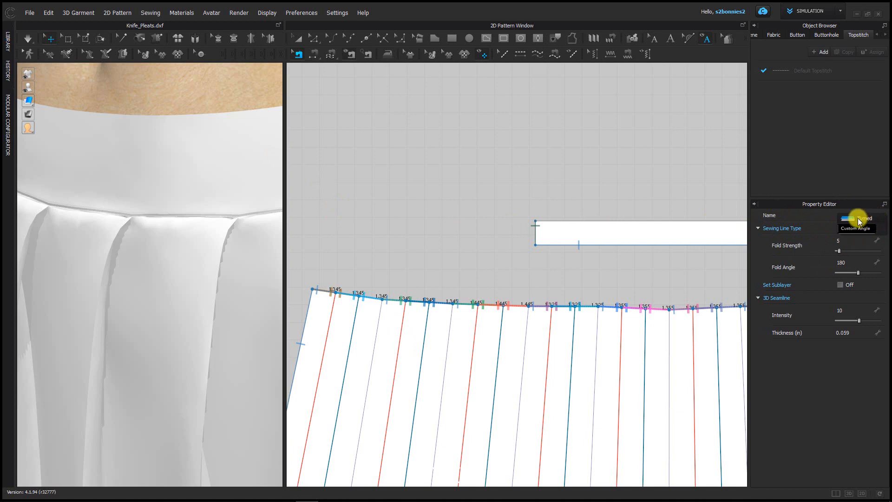
{"action": "left_click", "coordinate": [857, 219]}
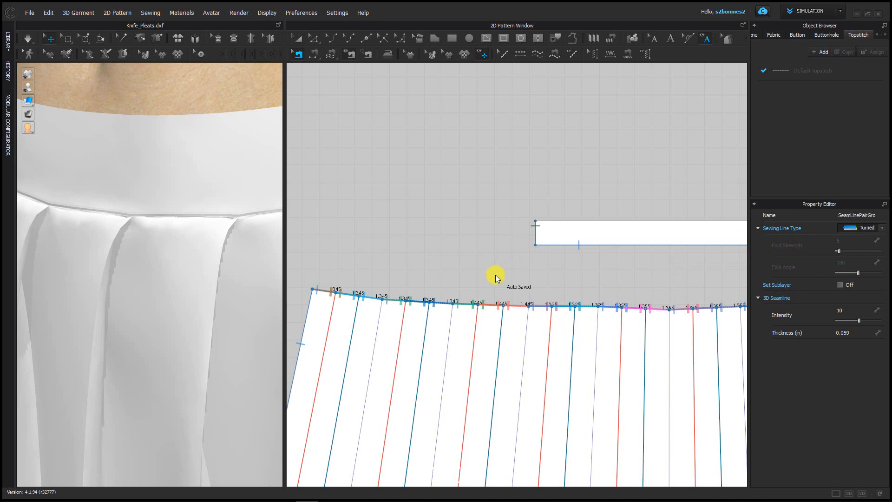
{"action": "scroll", "coordinate": [107, 197], "scroll_direction": "up", "scroll_amount": 5}
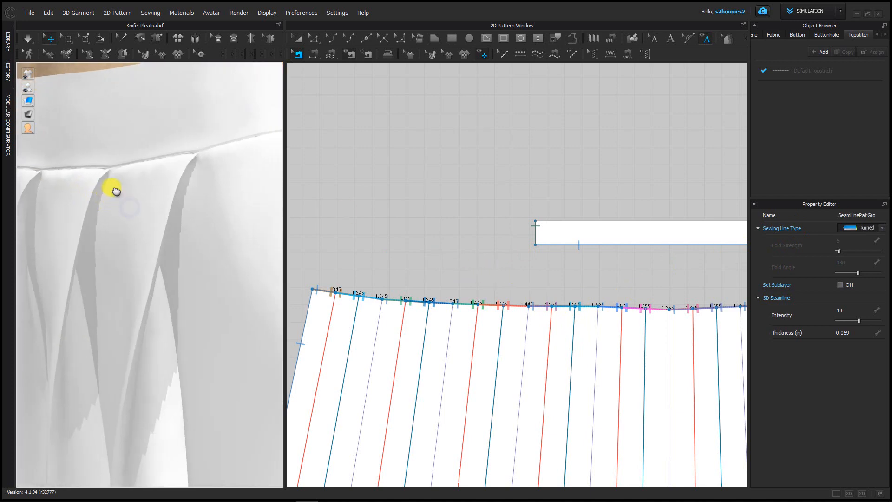
{"action": "scroll", "coordinate": [119, 204], "scroll_direction": "down", "scroll_amount": 5}
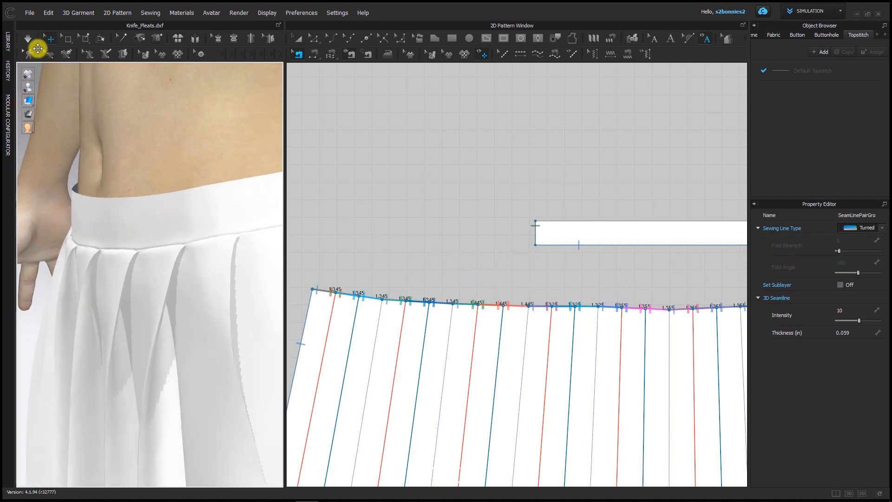
{"action": "left_click", "coordinate": [32, 44]}
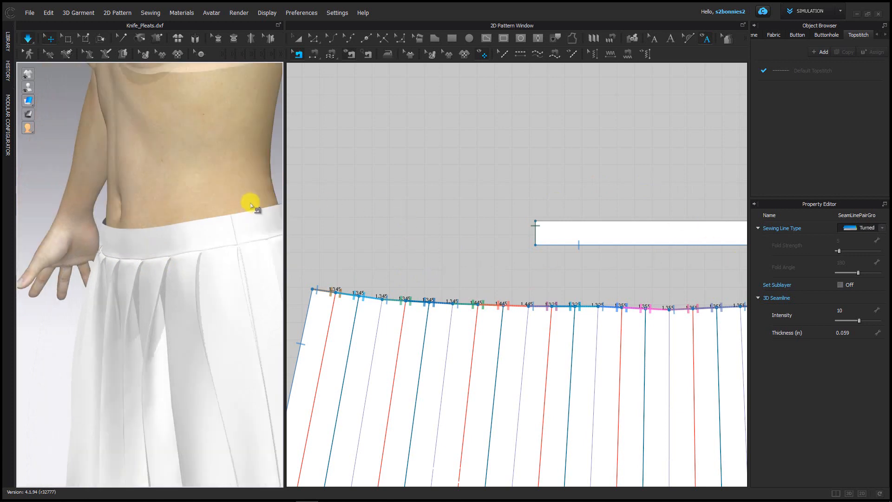
{"action": "right_click_drag", "start_coordinate": [264, 204], "coordinate": [219, 246]}
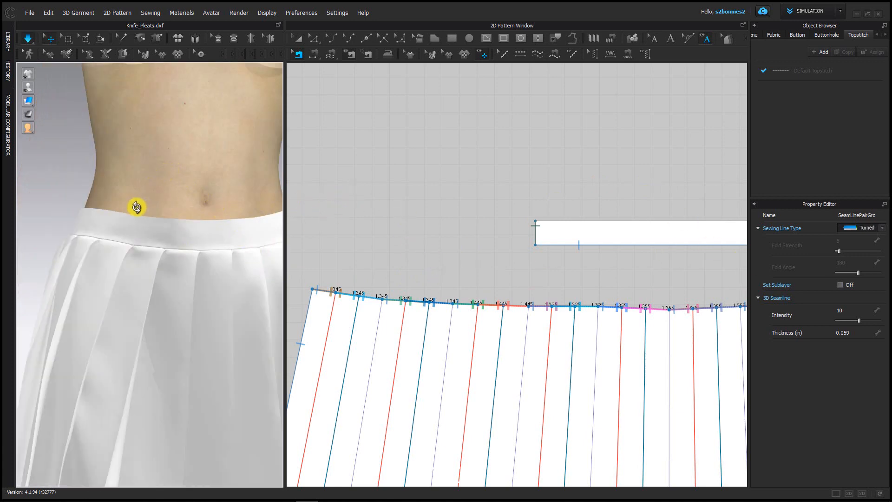
{"action": "right_click_drag", "start_coordinate": [139, 208], "coordinate": [166, 166]}
Stop the simulation, move the entire skirt slightly up on the avatar's waist, and simulate it again
{"action": "left_click", "coordinate": [158, 139]}
{"action": "key", "text": "space"}
{"action": "key", "text": "2"}
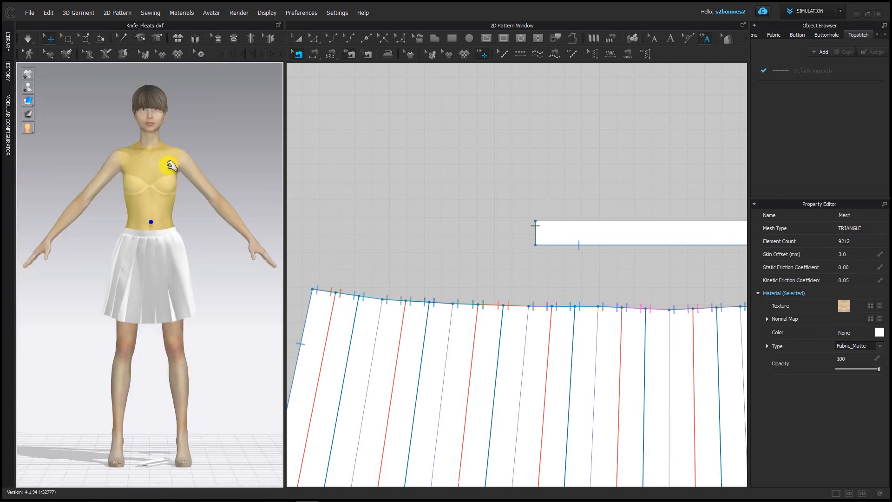
{"action": "key", "text": "ctrl+a"}
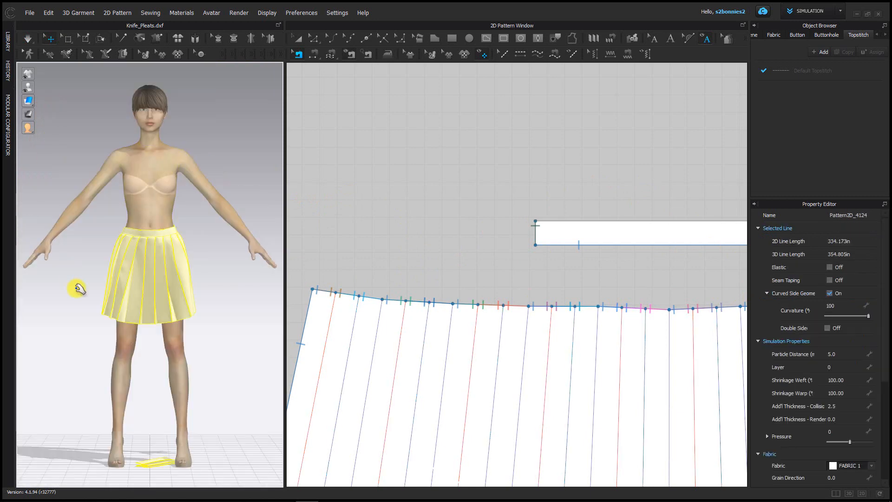
{"action": "left_click", "coordinate": [159, 251]}
{"action": "left_click_drag", "start_coordinate": [159, 229], "coordinate": [159, 229]}
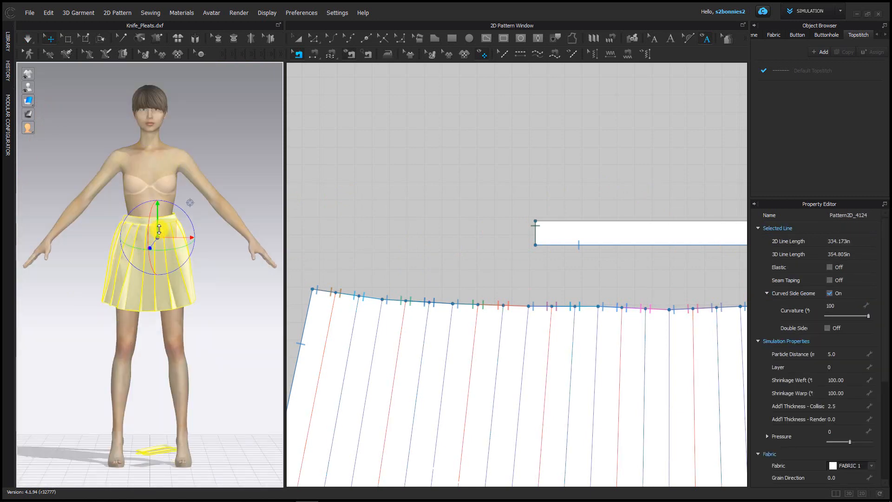
{"action": "key", "text": "space"}
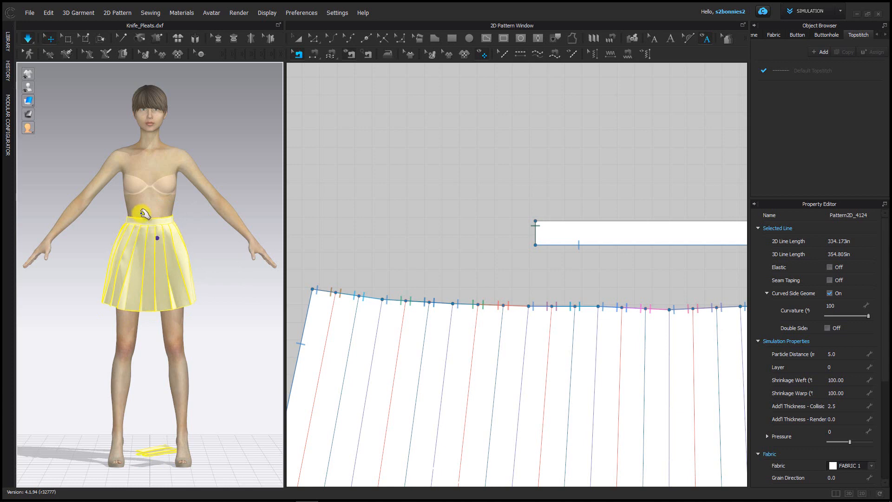
Examine the pleats and the waistband seam at the front of the resimulated skirt
{"action": "scroll", "coordinate": [148, 183], "scroll_direction": "up", "scroll_amount": 5}
{"action": "scroll", "coordinate": [162, 204], "scroll_direction": "down", "scroll_amount": 3}
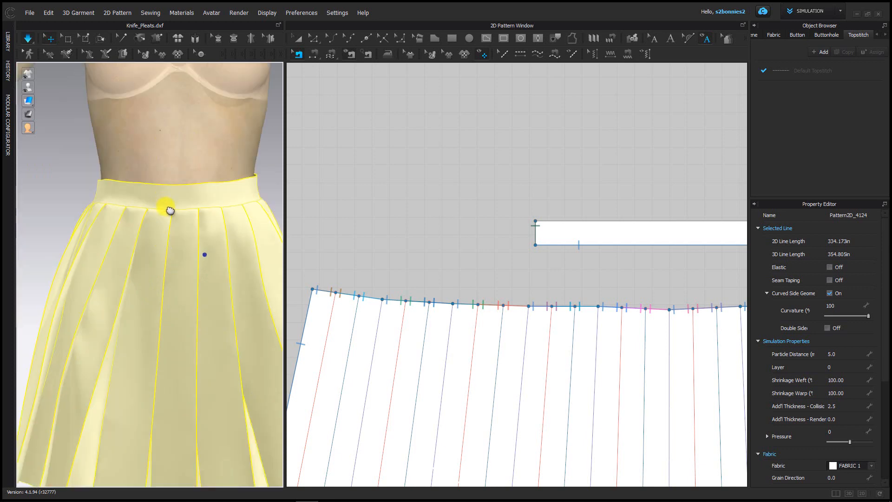
{"action": "scroll", "coordinate": [213, 191], "scroll_direction": "up", "scroll_amount": 2}
{"action": "scroll", "coordinate": [209, 190], "scroll_direction": "up", "scroll_amount": 1}
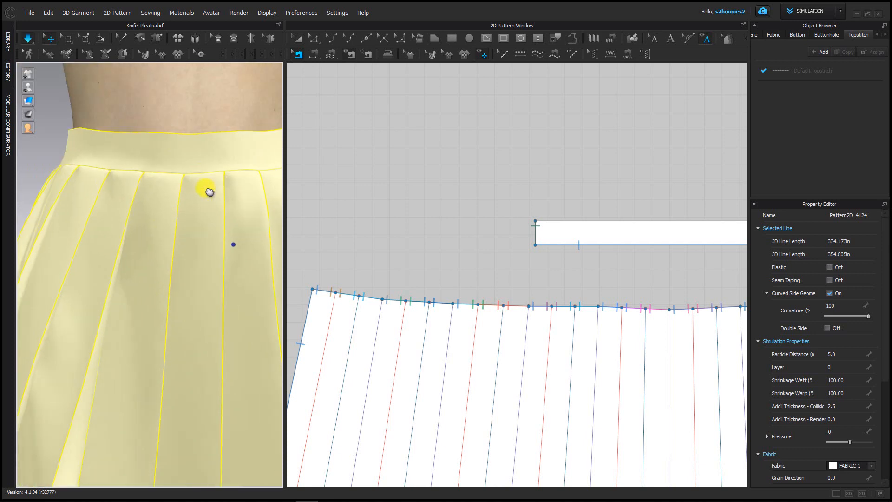
{"action": "middle_click_drag", "start_coordinate": [208, 191], "coordinate": [196, 192]}
{"action": "left_click_drag", "start_coordinate": [201, 206], "coordinate": [201, 221]}
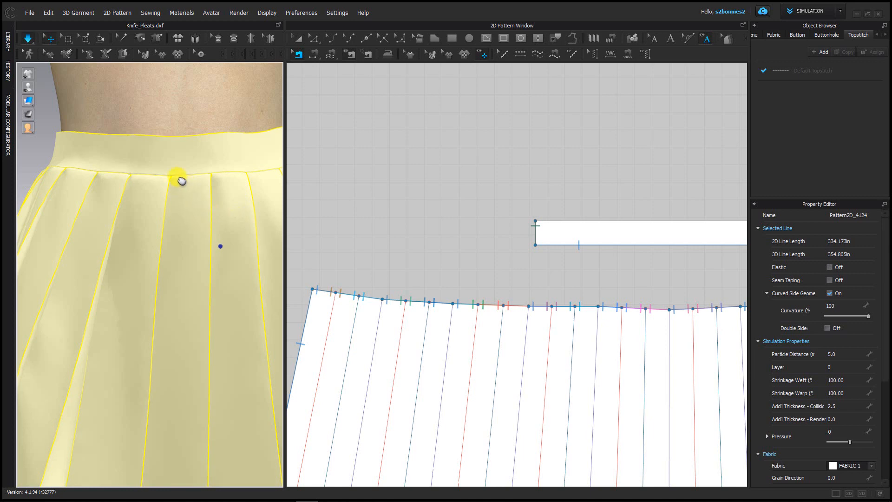
{"action": "left_click_drag", "start_coordinate": [180, 178], "coordinate": [181, 177]}
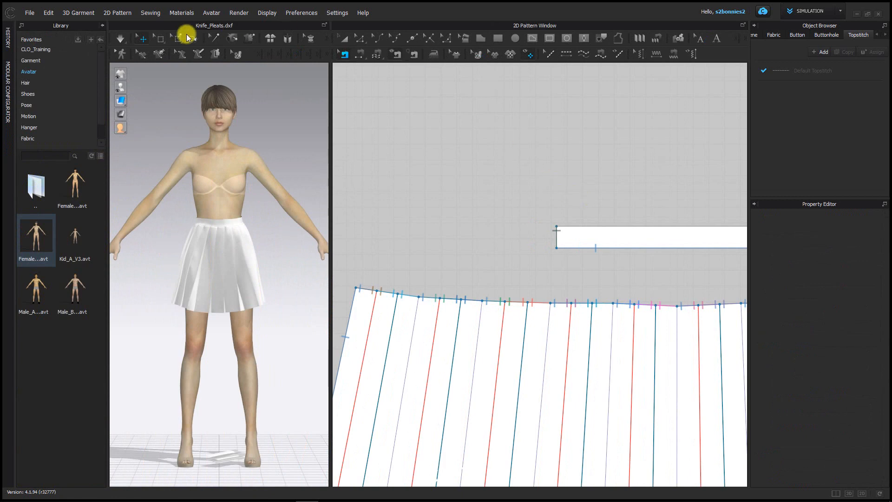
Open the A_Pleats folder inside the 12_Fold Angle folder of the CLO_Training library
{"action": "left_click", "coordinate": [46, 51]}
{"action": "scroll", "coordinate": [84, 400], "scroll_direction": "down", "scroll_amount": 3}
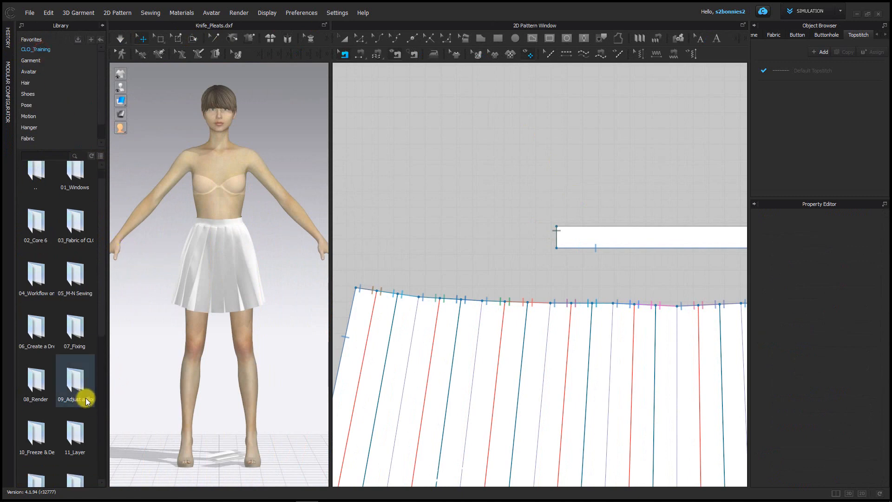
{"action": "scroll", "coordinate": [79, 409], "scroll_direction": "down", "scroll_amount": 1}
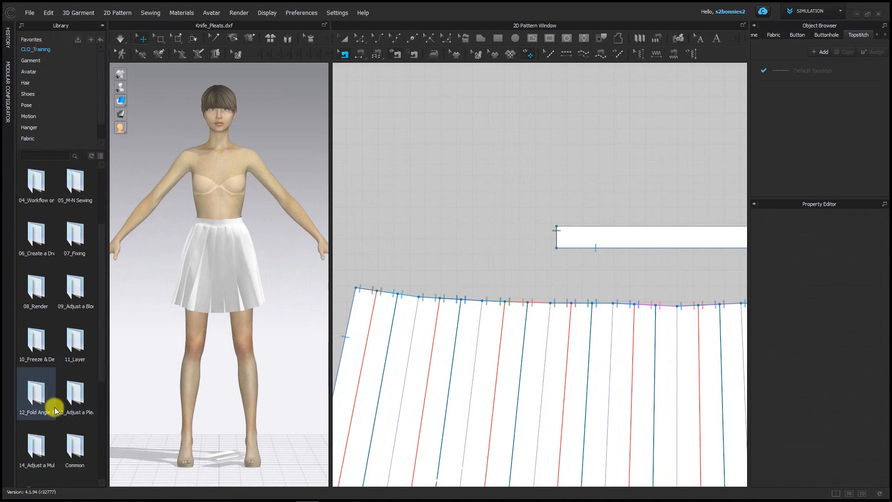
{"action": "double_click", "coordinate": [34, 397]}
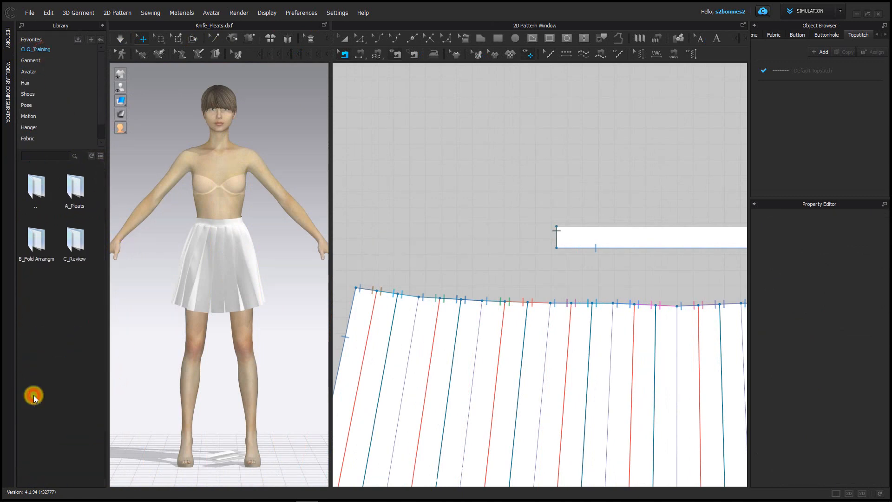
{"action": "double_click", "coordinate": [69, 188]}
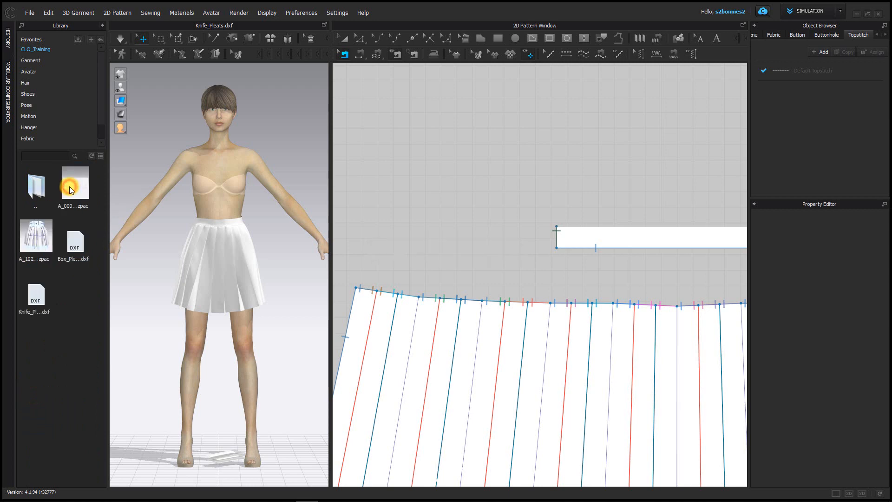
Import Box_Pleats.dxf with the Open load type and Auto Scale, without saving the current project
{"action": "double_click", "coordinate": [74, 250]}
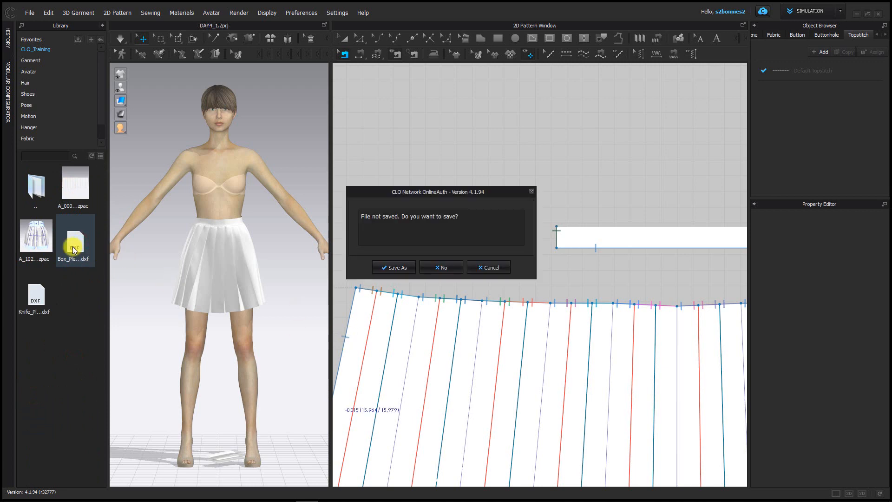
{"action": "left_click", "coordinate": [440, 268]}
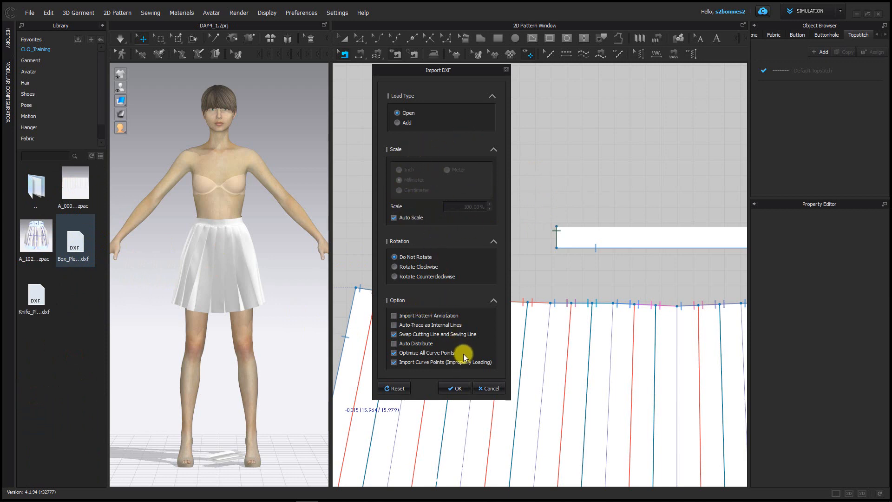
{"action": "left_click", "coordinate": [455, 388]}
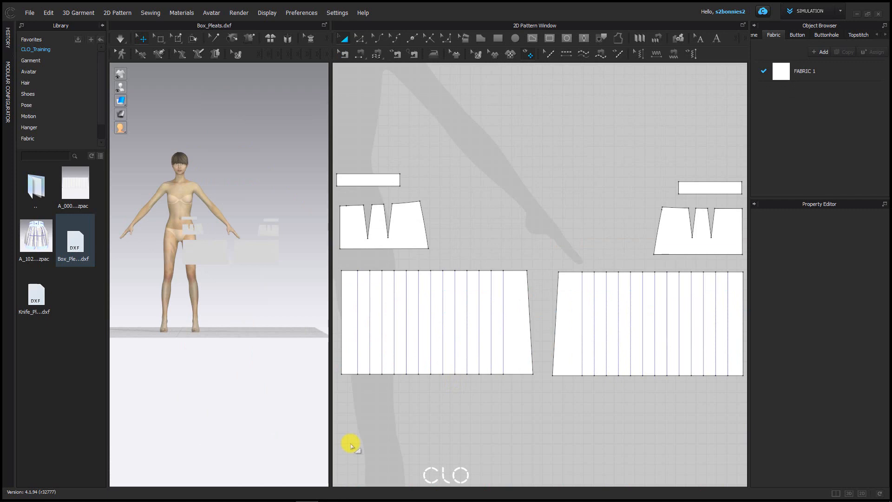
Collapse the library to give the 3D view more room beside the imported skirt patterns
{"action": "left_click", "coordinate": [105, 27]}
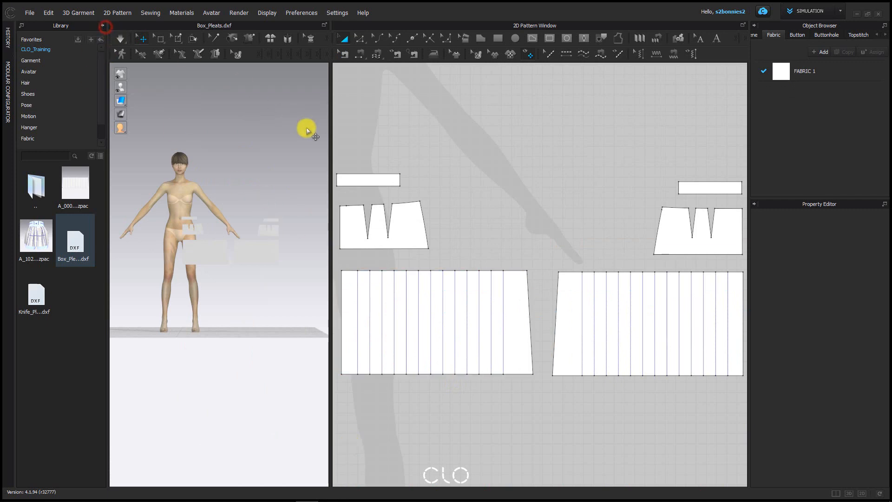
{"action": "left_click", "coordinate": [454, 313]}
{"action": "scroll", "coordinate": [541, 274], "scroll_direction": "down", "scroll_amount": 5}
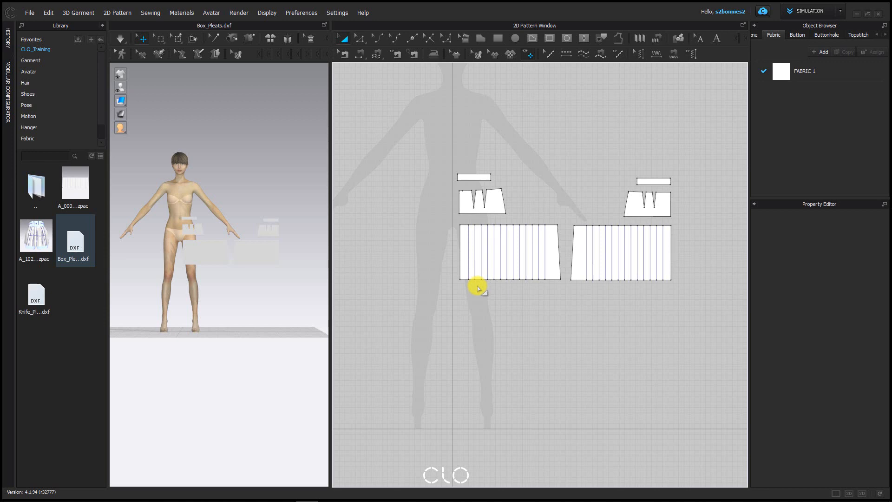
{"action": "left_click", "coordinate": [535, 361]}
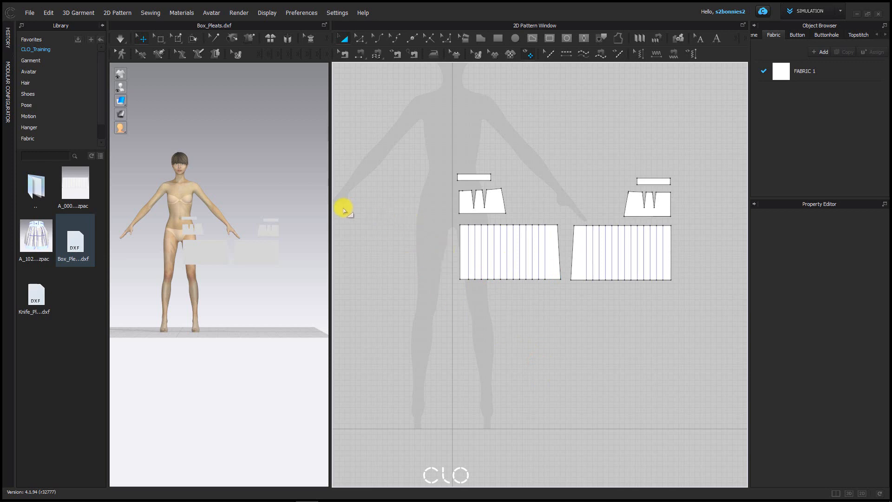
{"action": "left_click", "coordinate": [102, 25]}
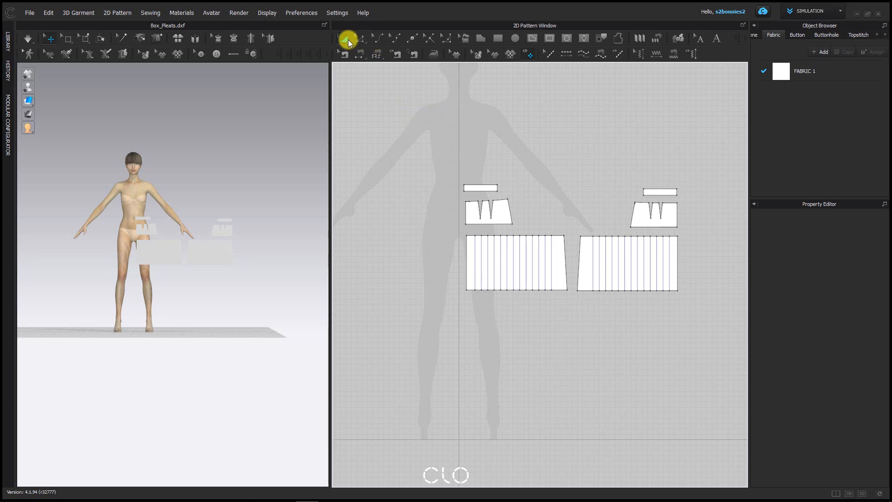
Clone all the skirt patterns as symmetric patterns with sewing and place the copies level beside the front center edge of the originals
{"action": "left_click_drag", "start_coordinate": [403, 126], "coordinate": [710, 362]}
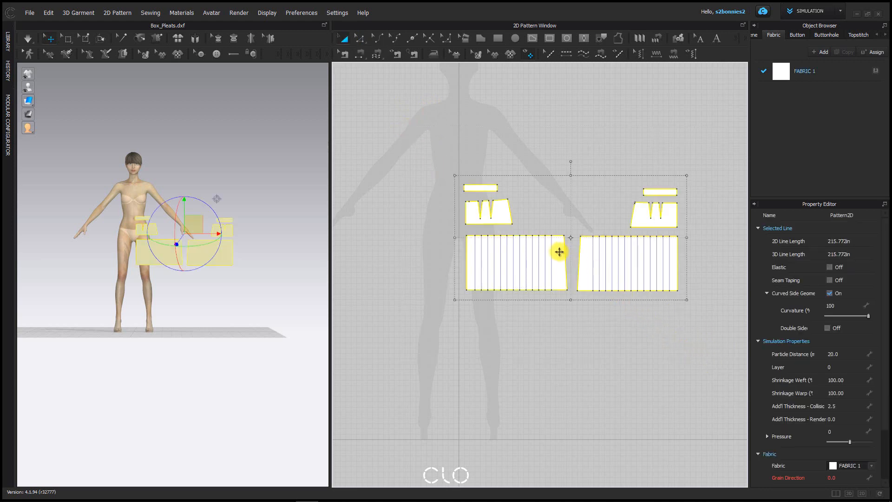
{"action": "right_click", "coordinate": [551, 252]}
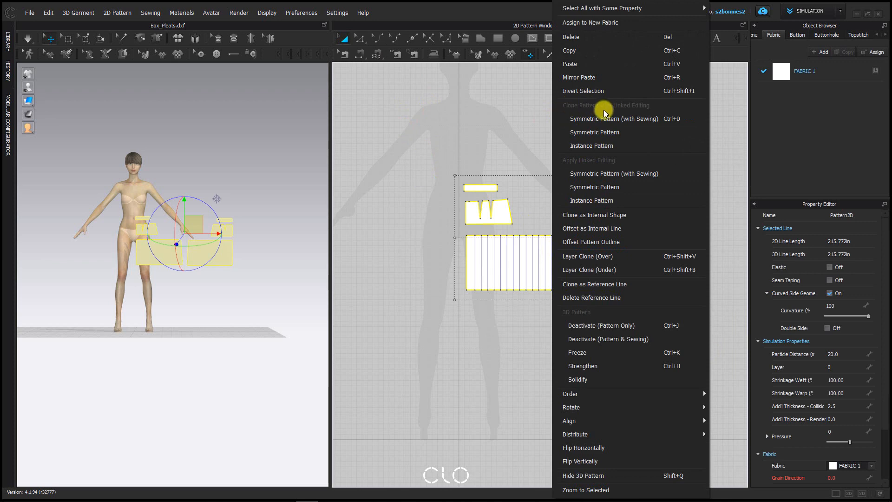
{"action": "left_click", "coordinate": [631, 119]}
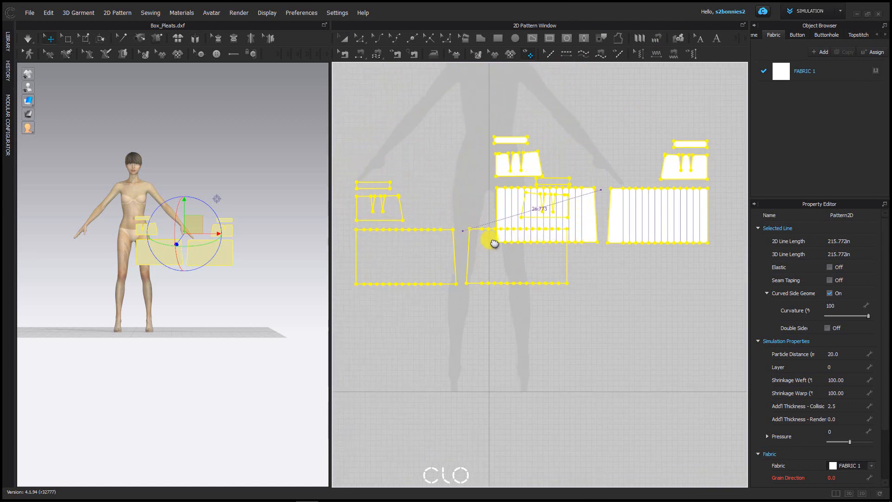
{"action": "middle_click_drag", "start_coordinate": [488, 236], "coordinate": [567, 292]}
{"action": "middle_click_drag", "start_coordinate": [662, 248], "coordinate": [546, 194]}
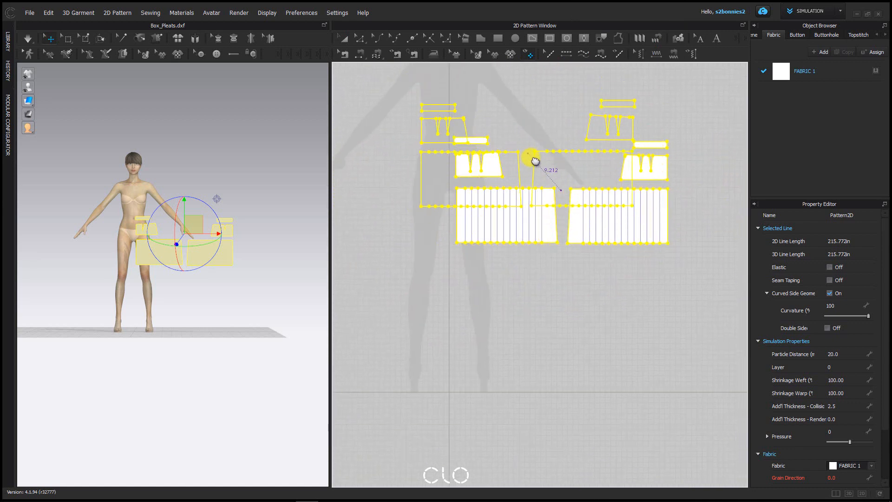
{"action": "middle_click_drag", "start_coordinate": [383, 186], "coordinate": [470, 194]}
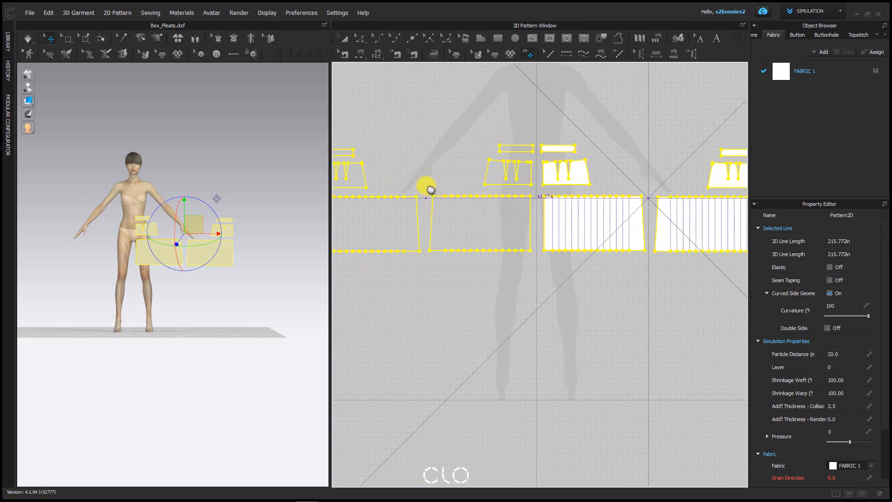
{"action": "left_click", "coordinate": [425, 186]}
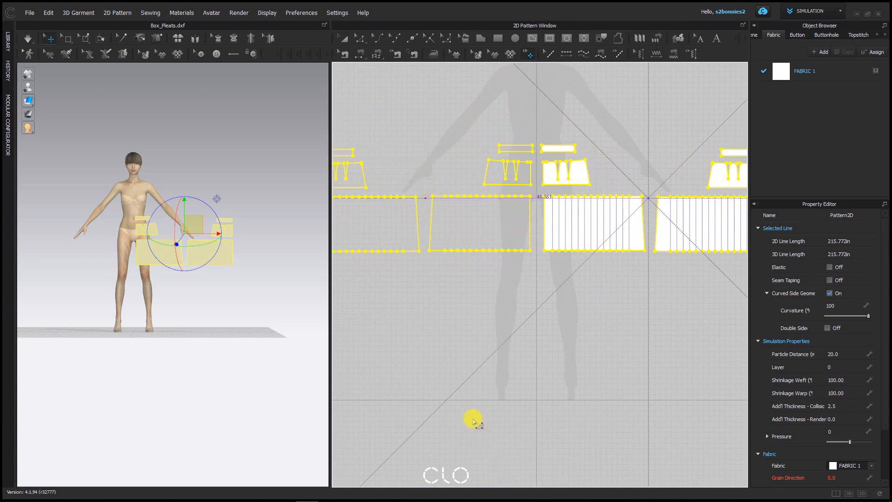
{"action": "scroll", "coordinate": [529, 209], "scroll_direction": "down", "scroll_amount": 4}
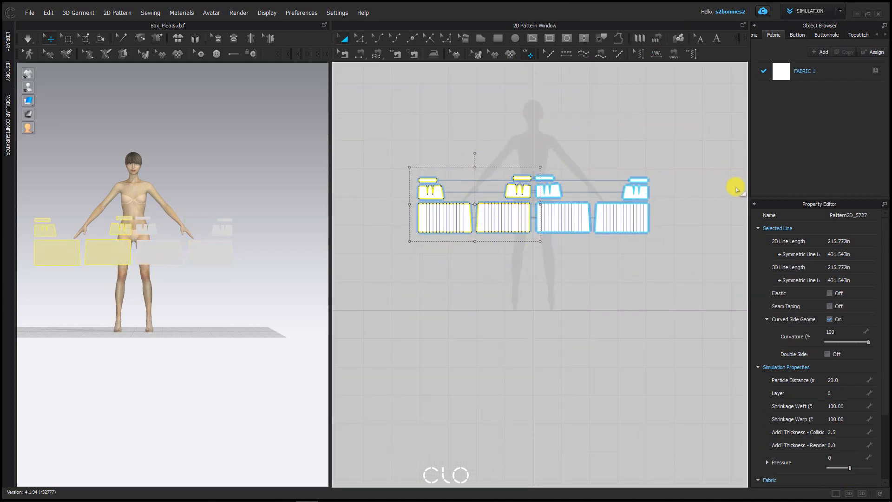
Move the mirrored back waistband, yoke and pleated panel next to the center edge of the original back pieces
{"action": "left_click_drag", "start_coordinate": [490, 263], "coordinate": [372, 143]}
{"action": "mouse_move", "coordinate": [439, 222]}
{"action": "left_mouse_down"}
{"action": "mouse_move", "coordinate": [698, 207]}
{"action": "mouse_move", "coordinate": [676, 214]}
{"action": "left_mouse_up"}
{"action": "left_click", "coordinate": [620, 355]}
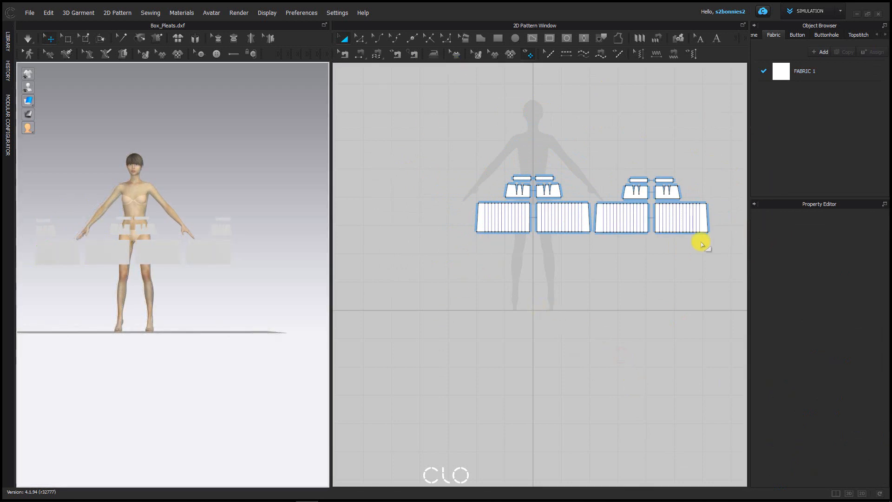
Reset the 3D arrangement of all patterns to match their 2D layout
{"action": "right_click_drag", "start_coordinate": [250, 132], "coordinate": [148, 171]}
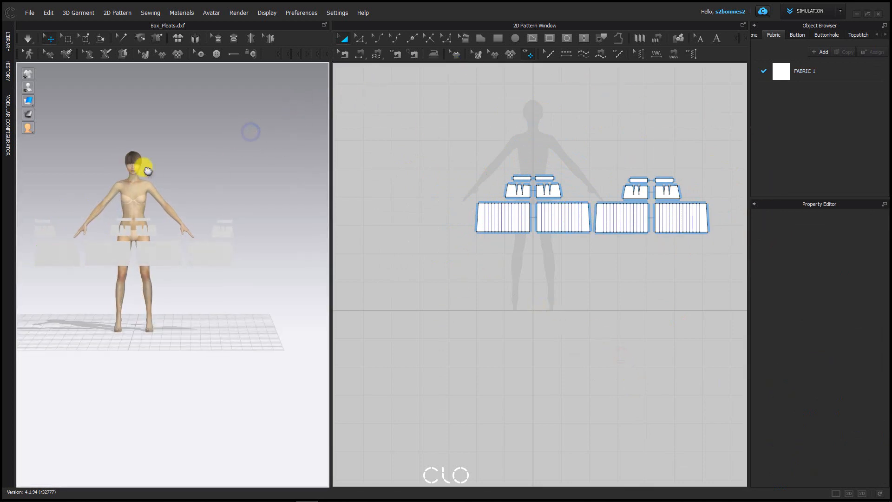
{"action": "middle_click_drag", "start_coordinate": [148, 171], "coordinate": [177, 179]}
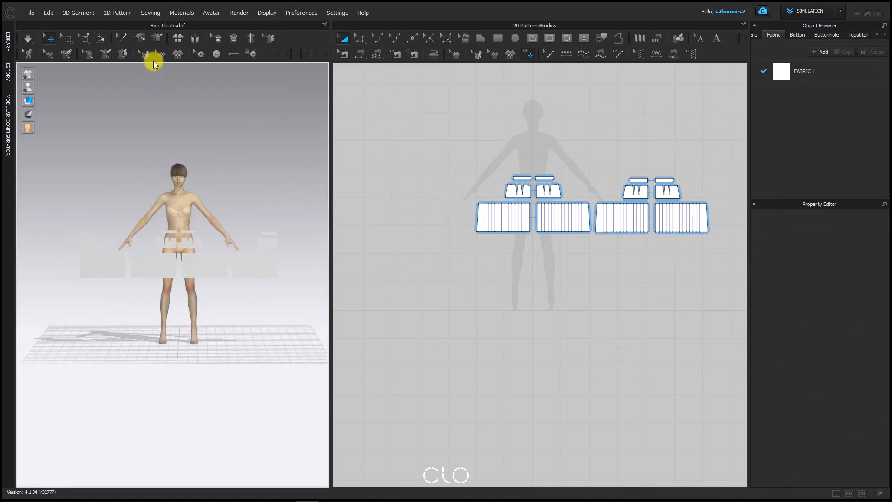
{"action": "left_click", "coordinate": [179, 40]}
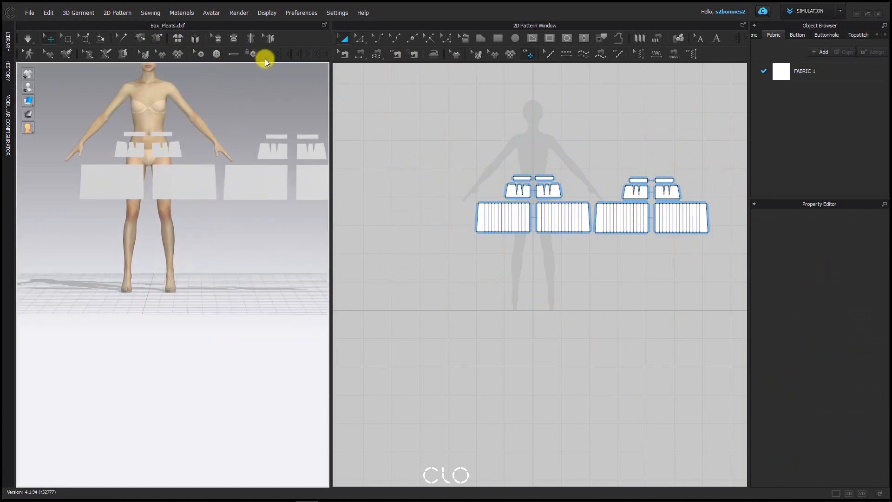
Display the internal pleat lines on the patterns in the 3D view
{"action": "scroll", "coordinate": [252, 135], "scroll_direction": "up", "scroll_amount": 3}
{"action": "middle_click_drag", "start_coordinate": [252, 140], "coordinate": [236, 213]}
{"action": "right_click_drag", "start_coordinate": [239, 197], "coordinate": [243, 168]}
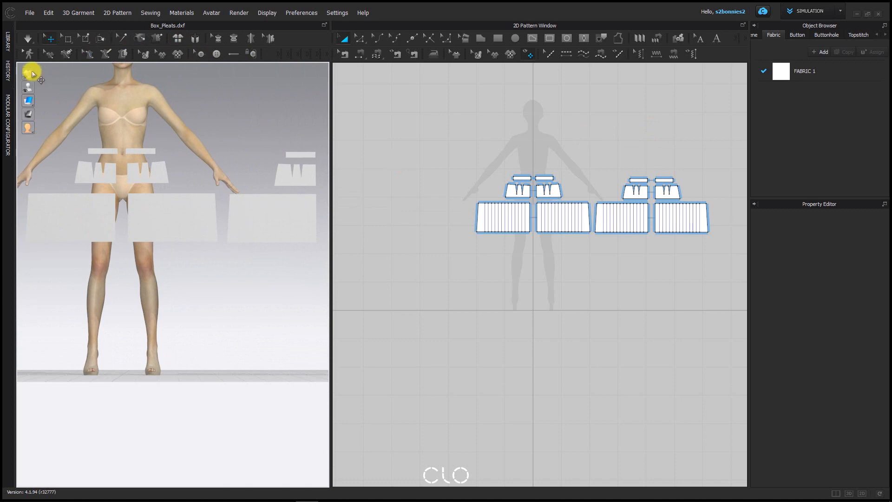
{"action": "left_click", "coordinate": [69, 72]}
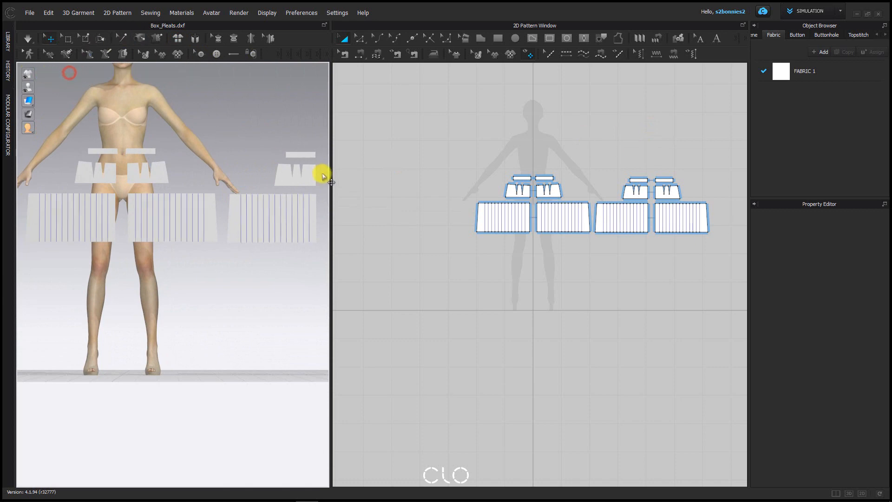
{"action": "left_click", "coordinate": [508, 371]}
{"action": "scroll", "coordinate": [556, 249], "scroll_direction": "up", "scroll_amount": 4}
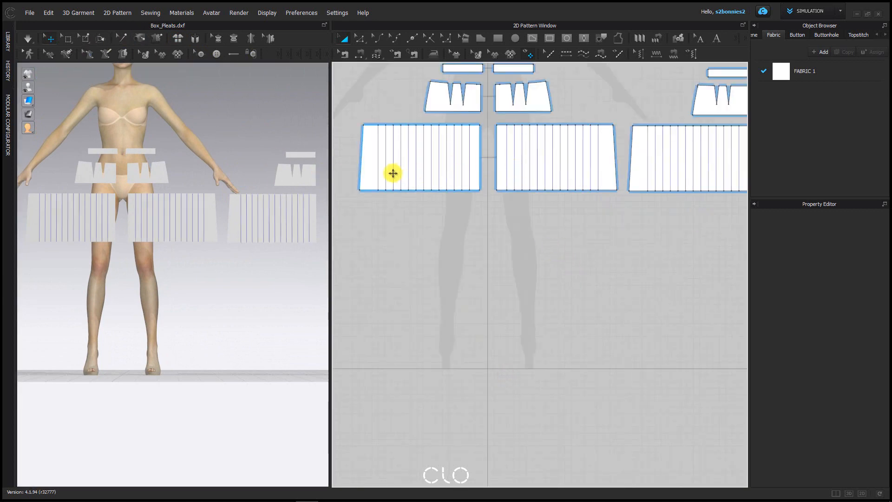
Display the avatar's arrangement points in the 3D view
{"action": "middle_click_drag", "start_coordinate": [209, 165], "coordinate": [265, 207]}
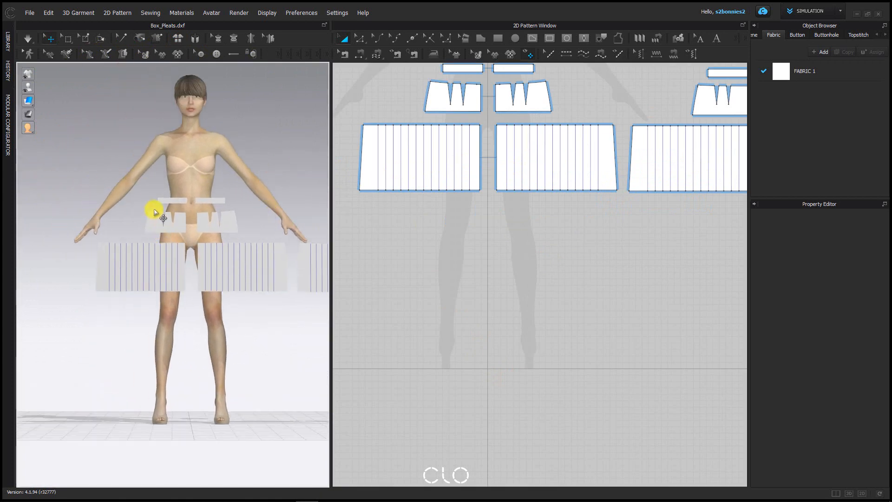
{"action": "middle_click_drag", "start_coordinate": [155, 213], "coordinate": [113, 164]}
{"action": "mouse_move", "coordinate": [27, 87]}
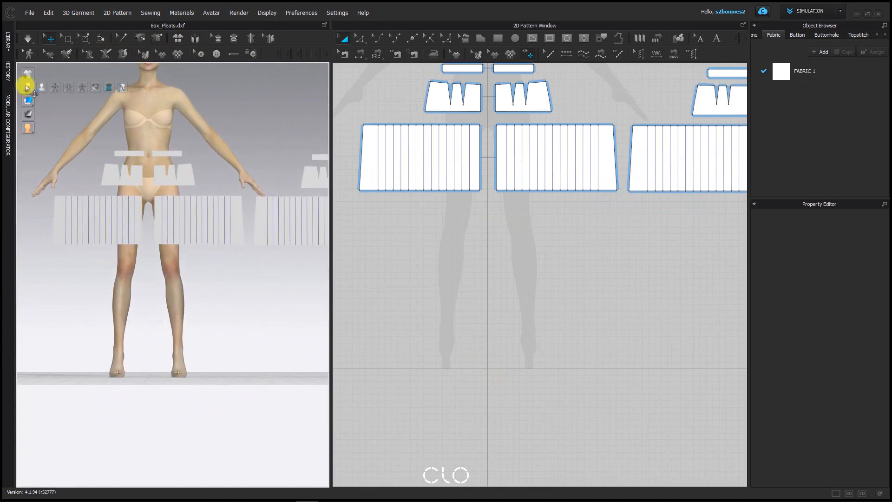
{"action": "left_click", "coordinate": [55, 90]}
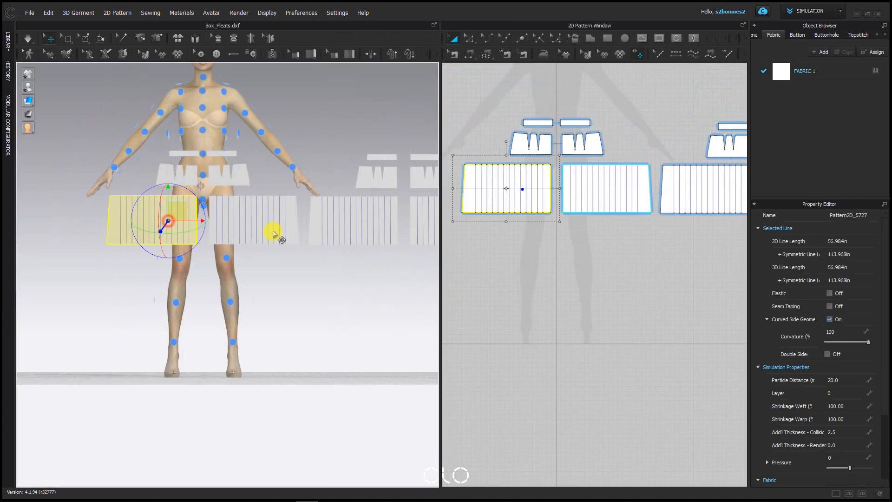
{"action": "left_click", "coordinate": [274, 233]}
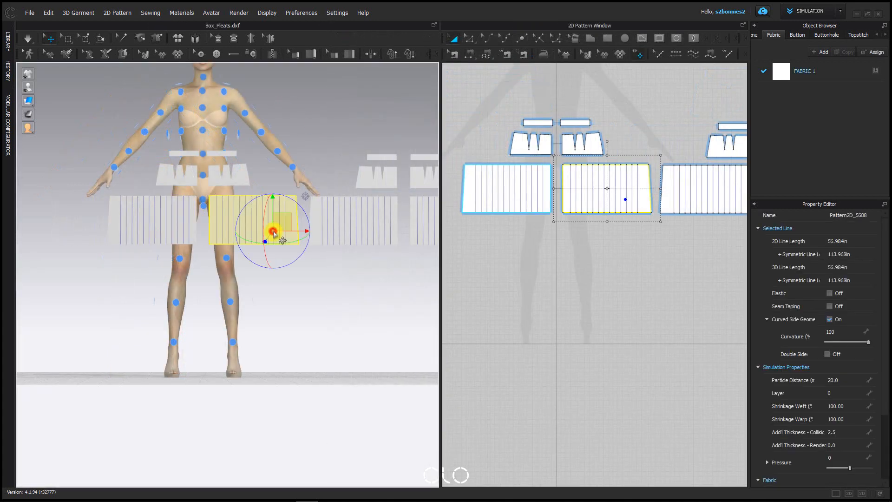
{"action": "left_click", "coordinate": [355, 231]}
{"action": "left_click", "coordinate": [425, 240]}
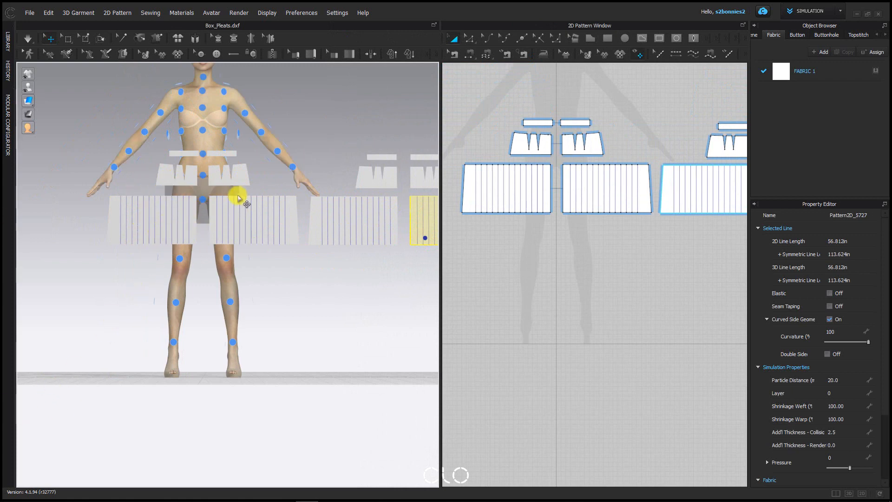
{"action": "left_click", "coordinate": [327, 319]}
Move the front waistband and yoke pieces in 3D so each nearly meets its mirrored half at the center front
{"action": "scroll", "coordinate": [167, 149], "scroll_direction": "up", "scroll_amount": 5}
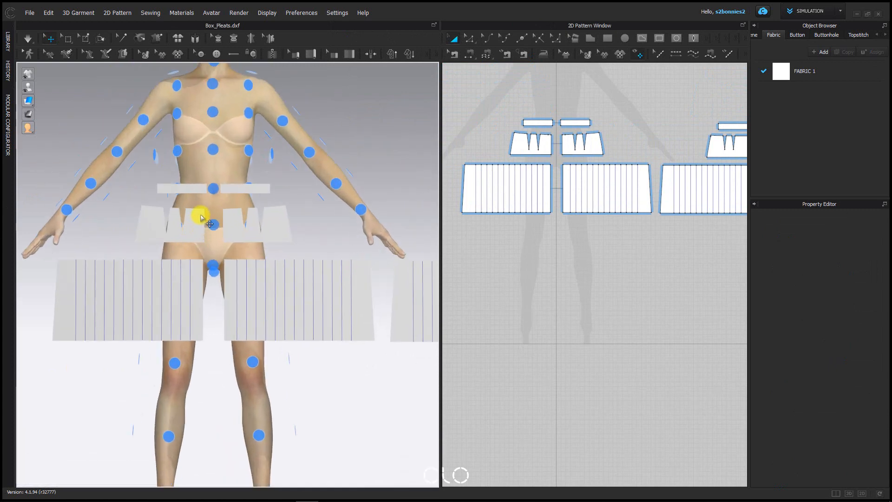
{"action": "scroll", "coordinate": [190, 193], "scroll_direction": "up", "scroll_amount": 4}
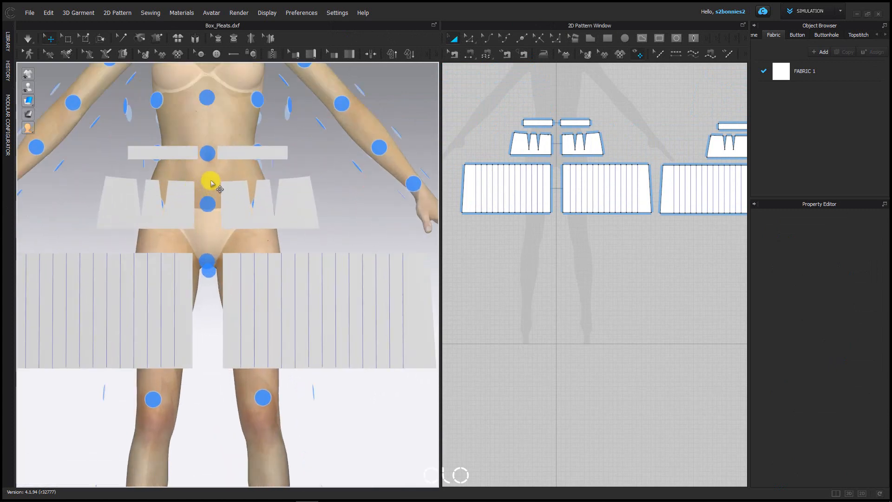
{"action": "middle_click_drag", "start_coordinate": [129, 98], "coordinate": [177, 168]}
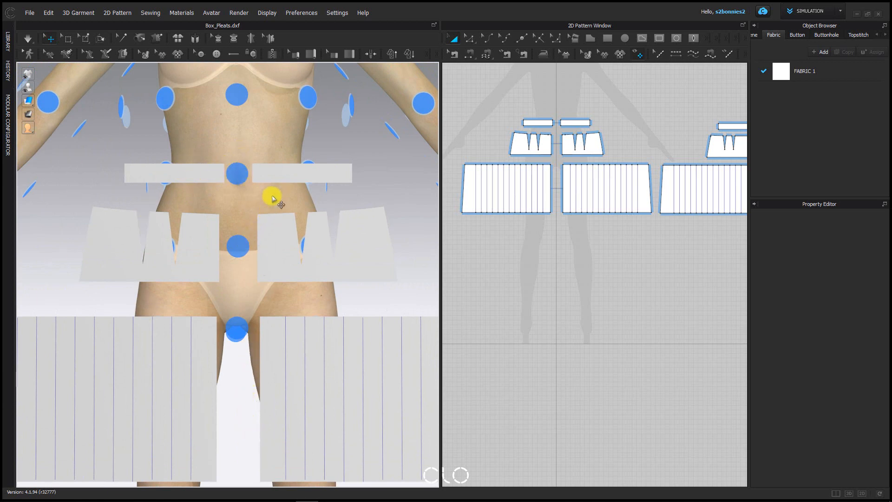
{"action": "left_click_drag", "start_coordinate": [267, 178], "coordinate": [281, 196]}
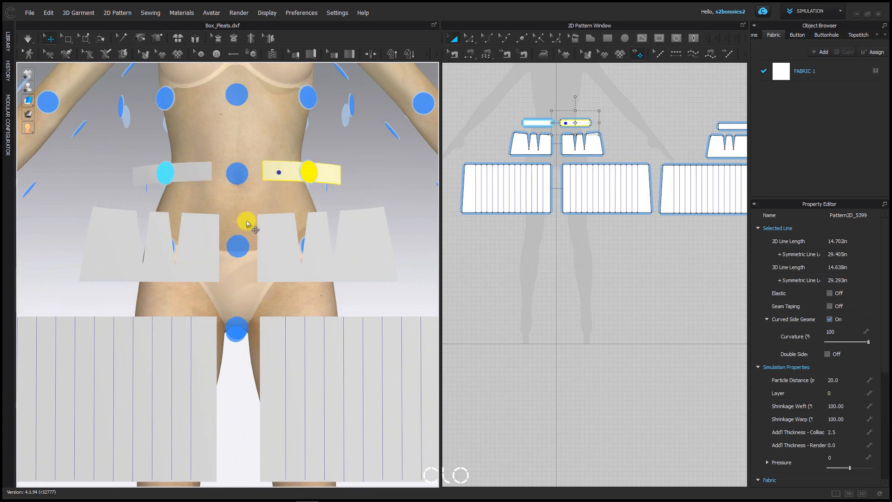
{"action": "left_click_drag", "start_coordinate": [286, 190], "coordinate": [262, 171]}
{"action": "left_click_drag", "start_coordinate": [283, 242], "coordinate": [251, 213]}
Arrange both front waistband and both front yoke pieces together around the avatar at the center front hip arrangement point
{"action": "left_click", "coordinate": [268, 180], "text": "shift"}
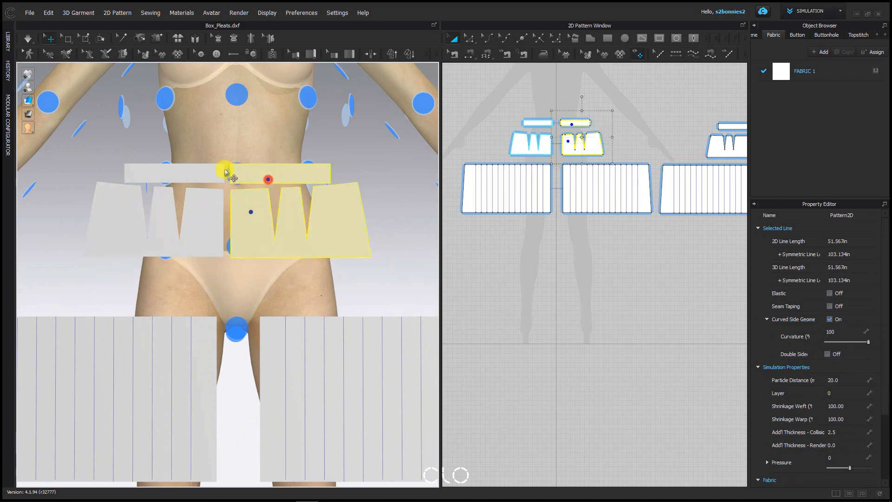
{"action": "left_click", "coordinate": [208, 174], "text": "shift"}
{"action": "left_click", "coordinate": [194, 213], "text": "shift"}
{"action": "left_click_drag", "start_coordinate": [205, 227], "coordinate": [440, 215]}
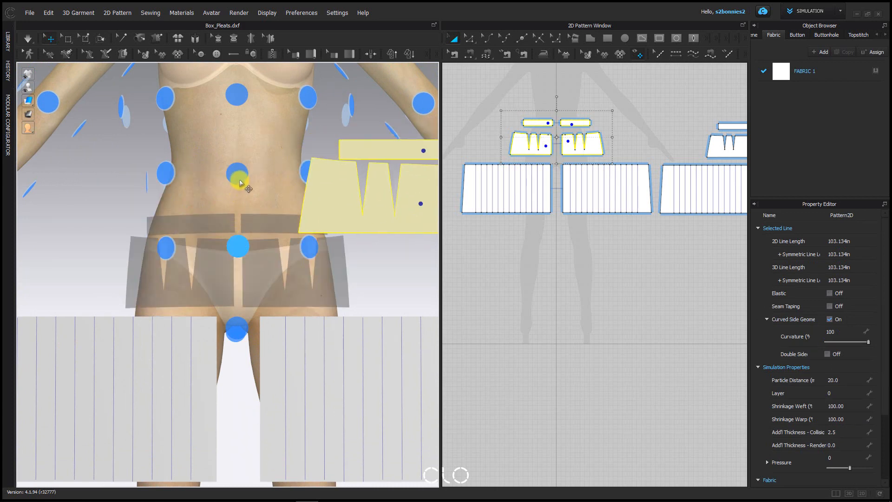
{"action": "left_click", "coordinate": [240, 181]}
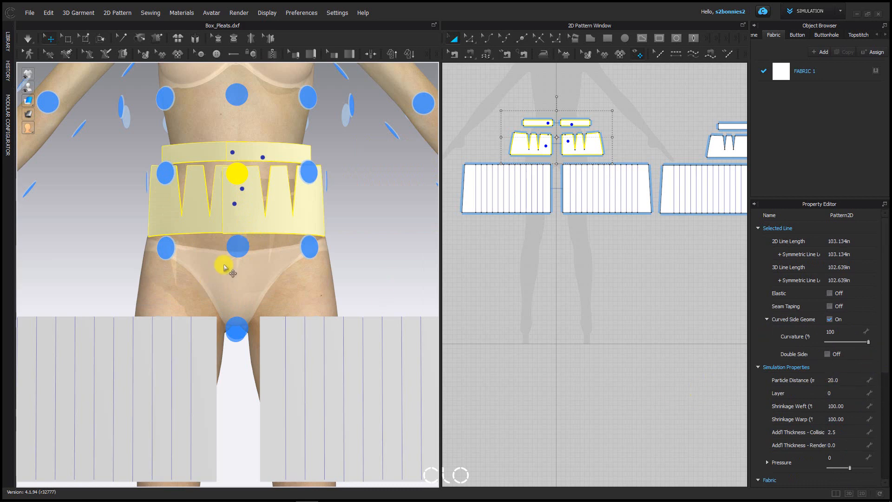
{"action": "left_click", "coordinate": [251, 249]}
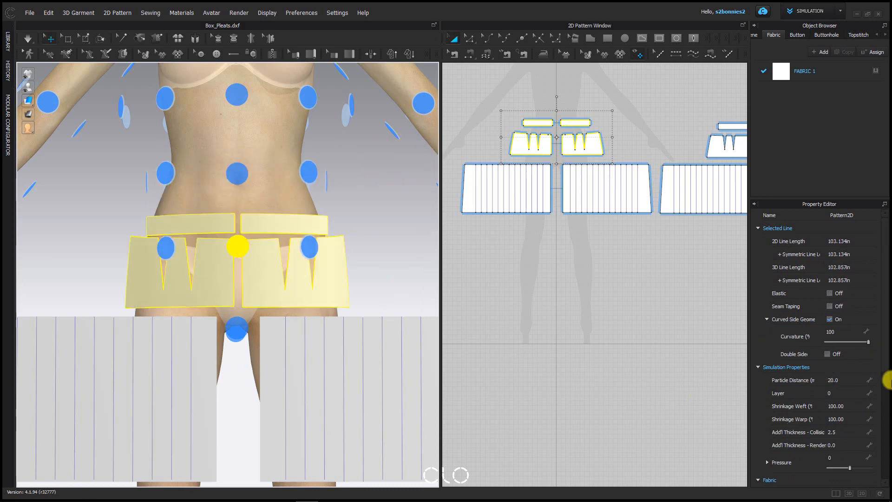
Raise the front waistband and yoke pieces to the avatar's waist by increasing their arrangement Position Y
{"action": "left_click_drag", "start_coordinate": [888, 367], "coordinate": [819, 420]}
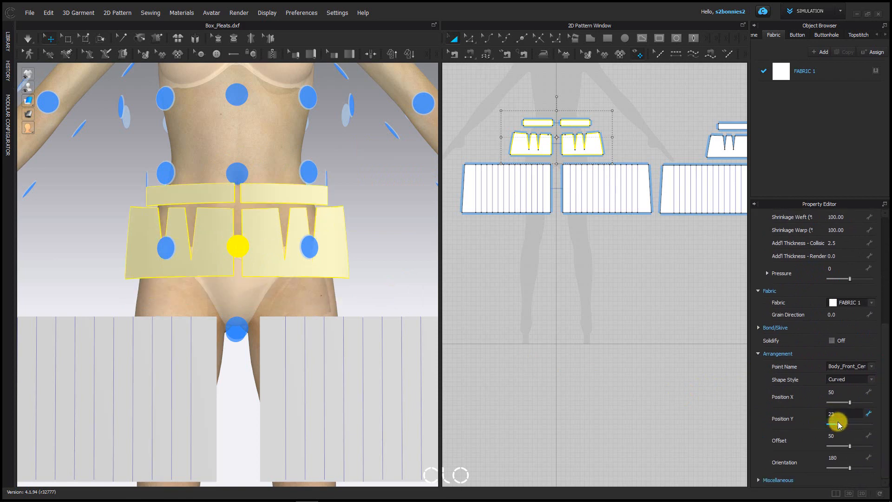
{"action": "left_click_drag", "start_coordinate": [839, 425], "coordinate": [840, 424]}
{"action": "left_click", "coordinate": [379, 264]}
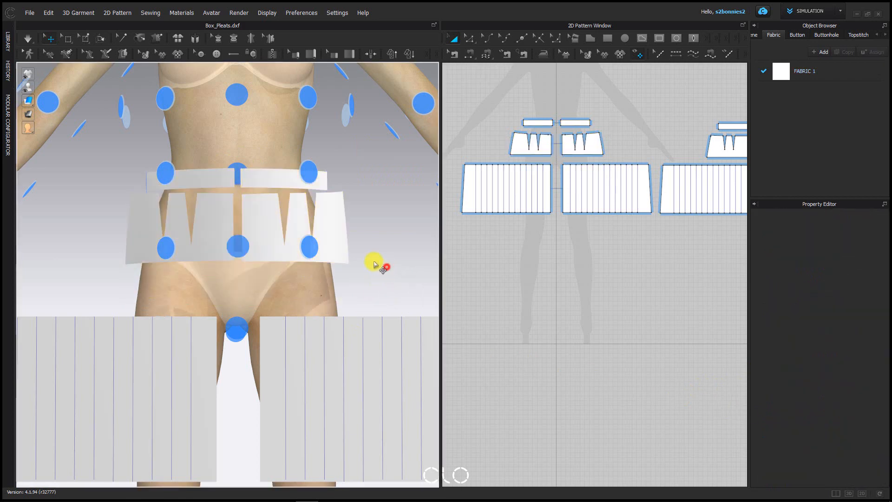
Move the back waistband and yoke pieces closer to their mirrored halves in 3D
{"action": "scroll", "coordinate": [567, 213], "scroll_direction": "down", "scroll_amount": 5}
{"action": "left_click", "coordinate": [628, 167]}
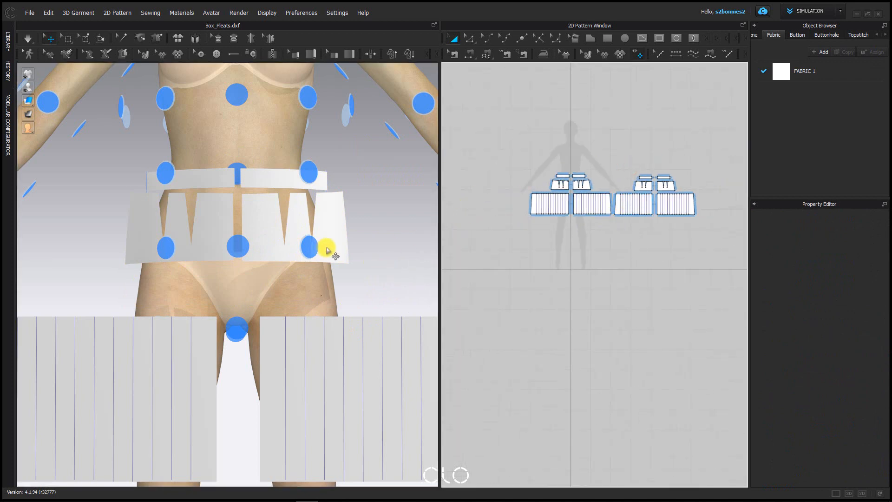
{"action": "scroll", "coordinate": [328, 251], "scroll_direction": "down", "scroll_amount": 10}
{"action": "left_click", "coordinate": [393, 254]}
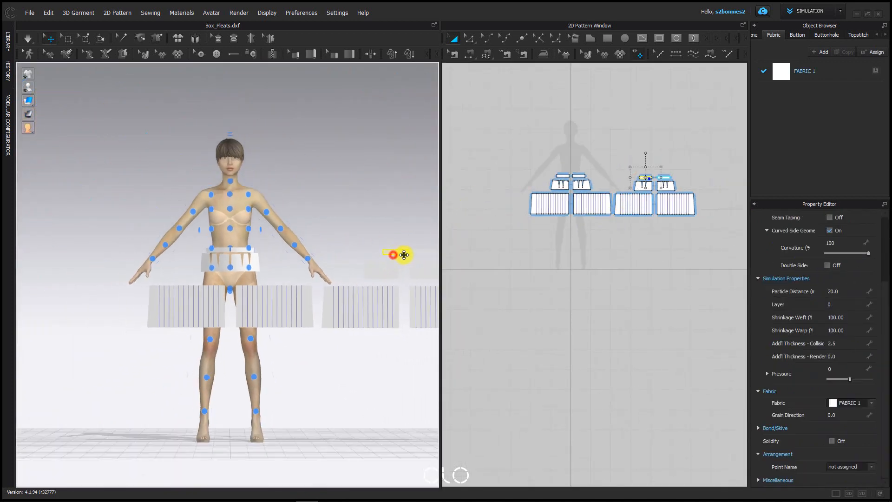
{"action": "left_click", "coordinate": [401, 267]}
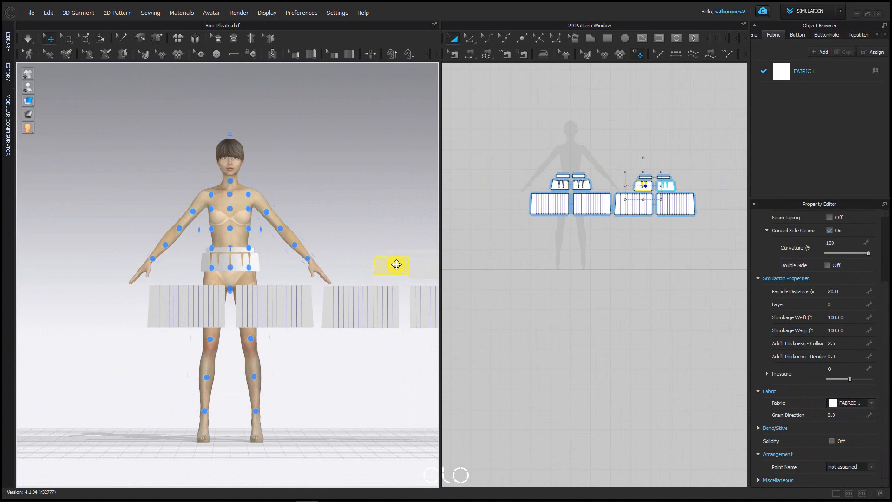
{"action": "left_click", "coordinate": [422, 270]}
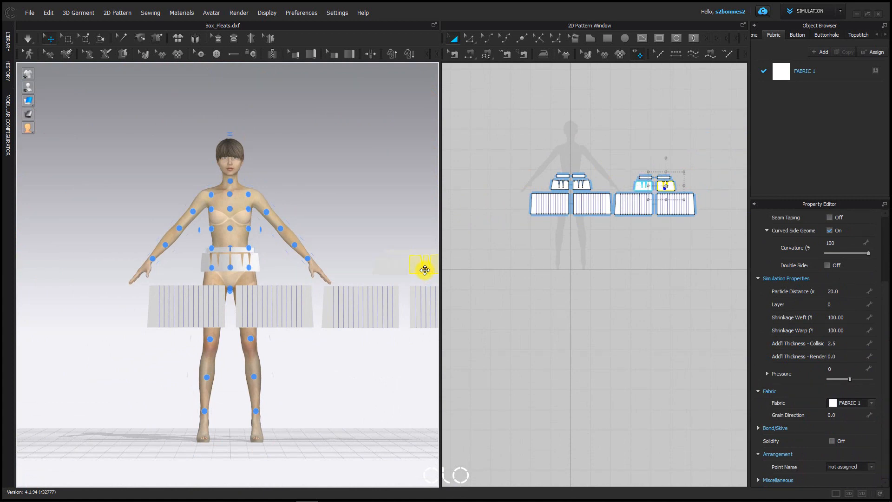
{"action": "left_click", "coordinate": [403, 267]}
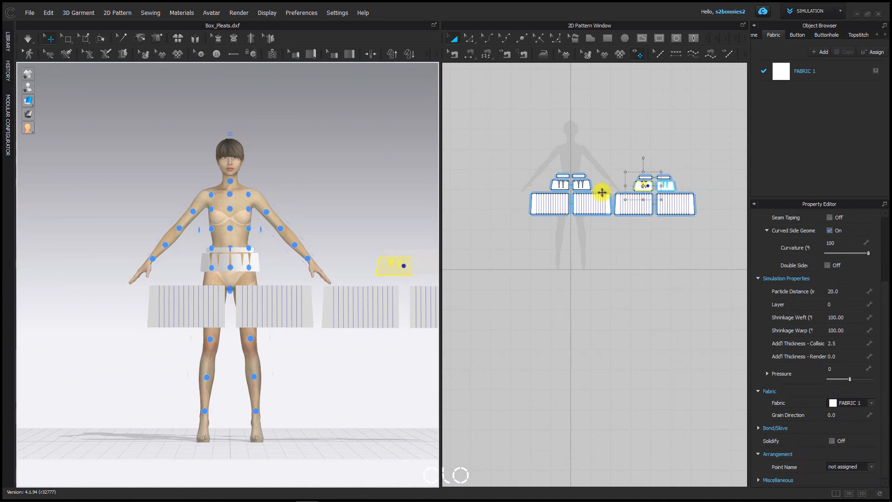
Arrange all back waistband and yoke pieces at the center back hip arrangement point and set their Position Y to 29
{"action": "left_click_drag", "start_coordinate": [625, 154], "coordinate": [686, 197]}
{"action": "right_click_drag", "start_coordinate": [364, 208], "coordinate": [231, 267]}
{"action": "left_click", "coordinate": [230, 267]}
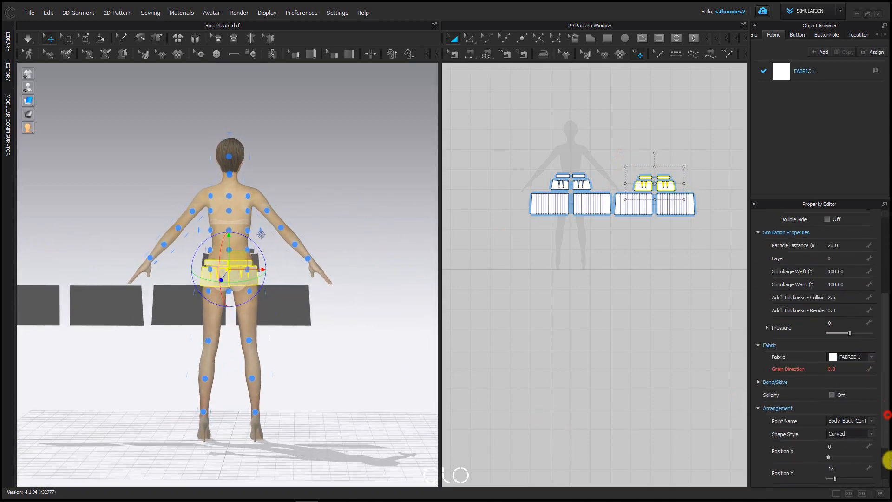
{"action": "scroll", "coordinate": [850, 436], "scroll_direction": "down", "scroll_amount": 3}
{"action": "left_click", "coordinate": [841, 425]}
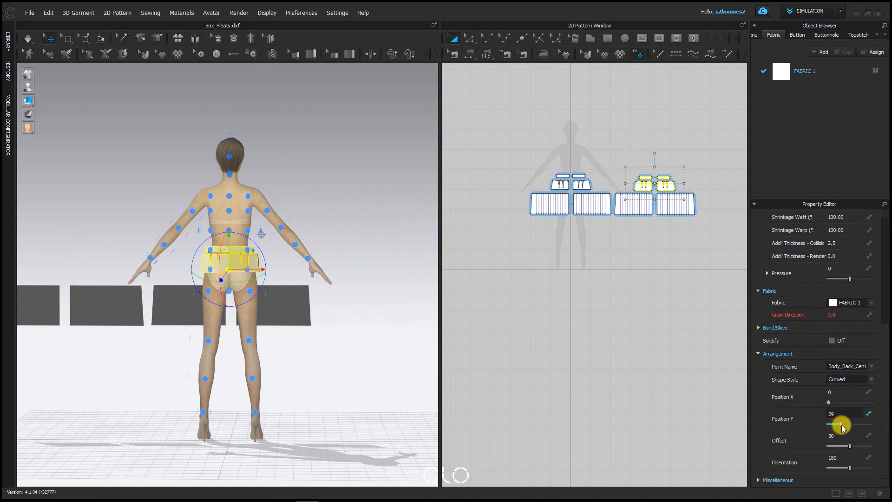
{"action": "left_click", "coordinate": [321, 381]}
Return to the front view of the avatar and hide the arrangement points
{"action": "right_click_drag", "start_coordinate": [122, 325], "coordinate": [326, 339]}
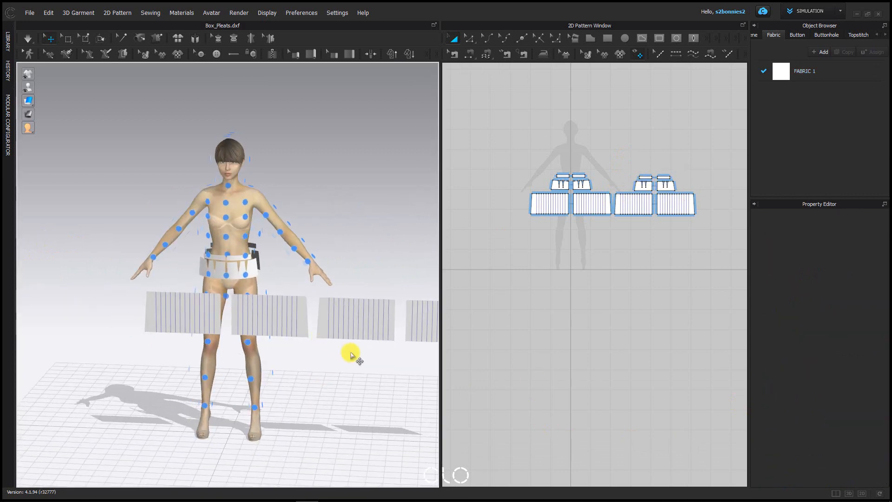
{"action": "key", "text": "2"}
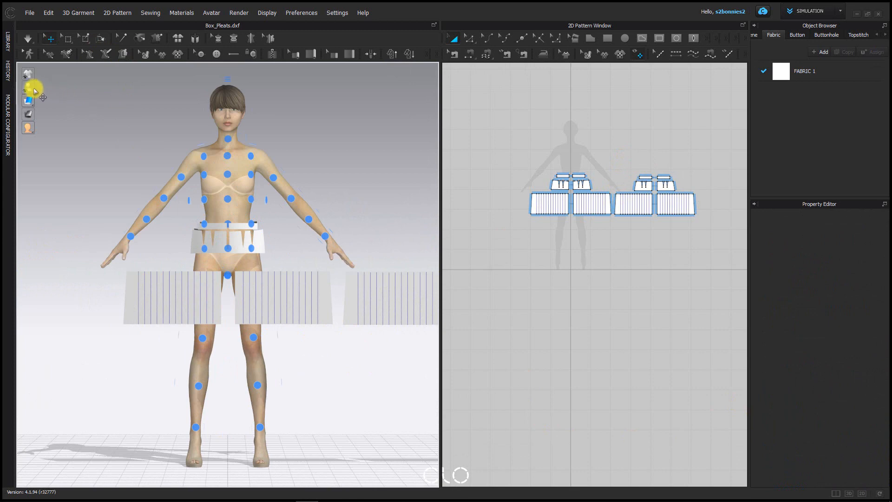
{"action": "left_click", "coordinate": [53, 92]}
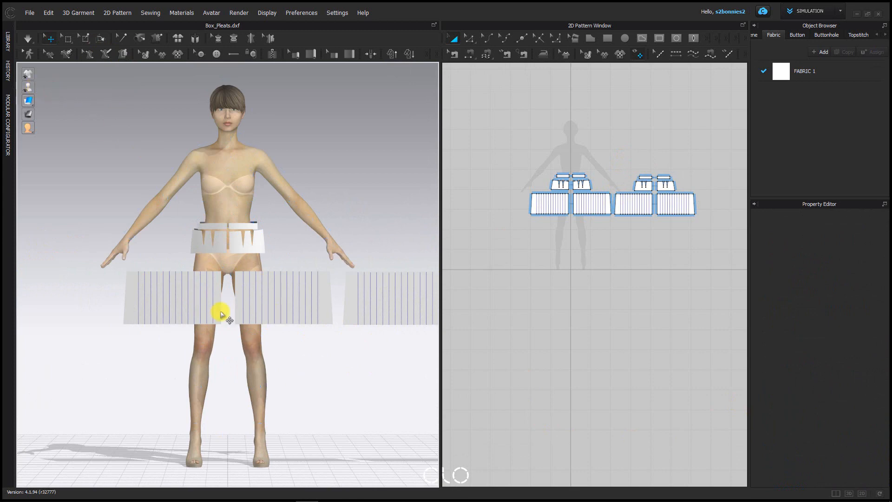
{"action": "mouse_move", "coordinate": [35, 93]}
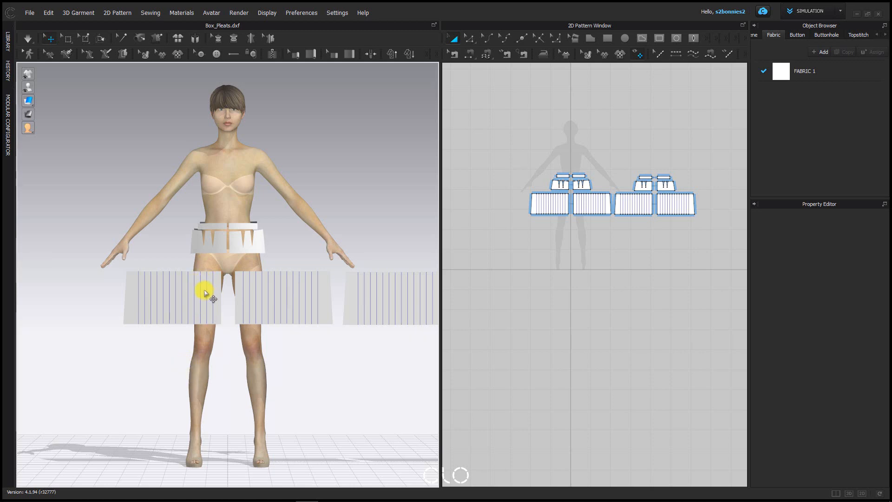
Bring the two front pleated panels together at the center and raise them in front of the avatar just below the yoke
{"action": "left_click", "coordinate": [205, 293]}
{"action": "left_click_drag", "start_coordinate": [285, 313], "coordinate": [272, 310]}
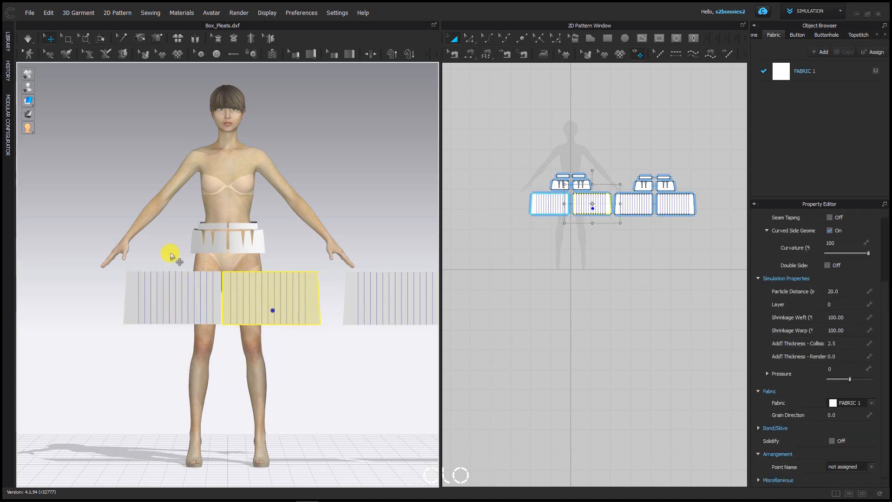
{"action": "left_click", "coordinate": [188, 304], "text": "shift"}
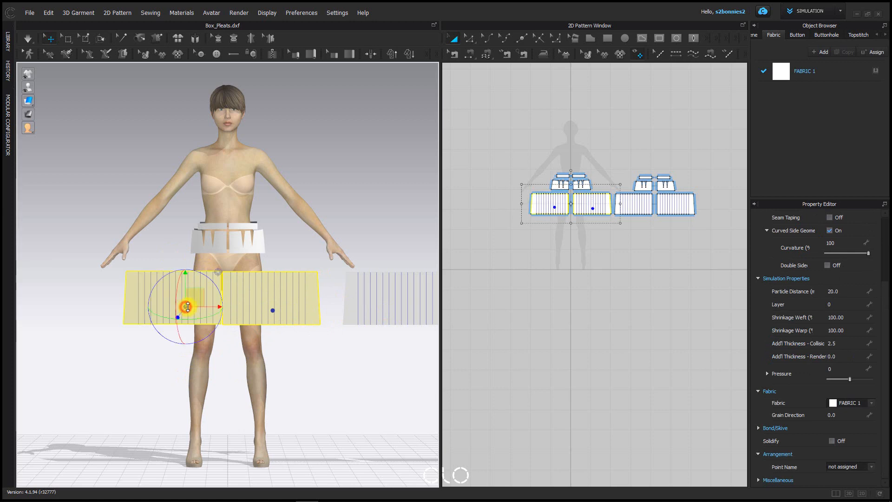
{"action": "left_click_drag", "start_coordinate": [197, 289], "coordinate": [219, 271]}
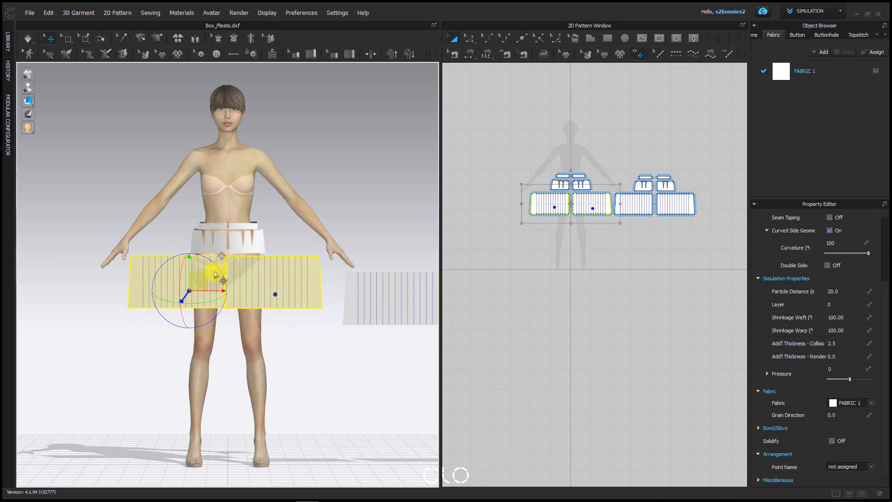
Join the two back pleated panels at the center and place them behind the avatar just below the back yoke
{"action": "scroll", "coordinate": [313, 335], "scroll_direction": "down", "scroll_amount": 3}
{"action": "left_click", "coordinate": [368, 299]}
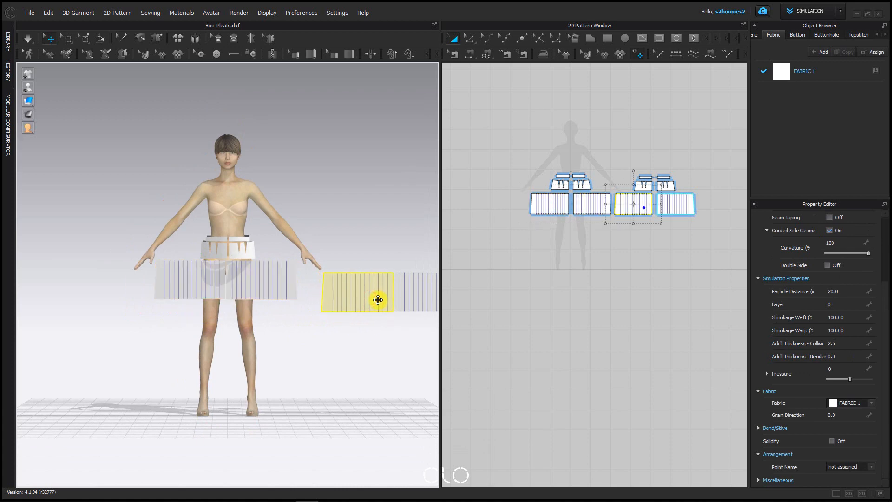
{"action": "left_click_drag", "start_coordinate": [412, 301], "coordinate": [263, 278]}
{"action": "key", "text": "8"}
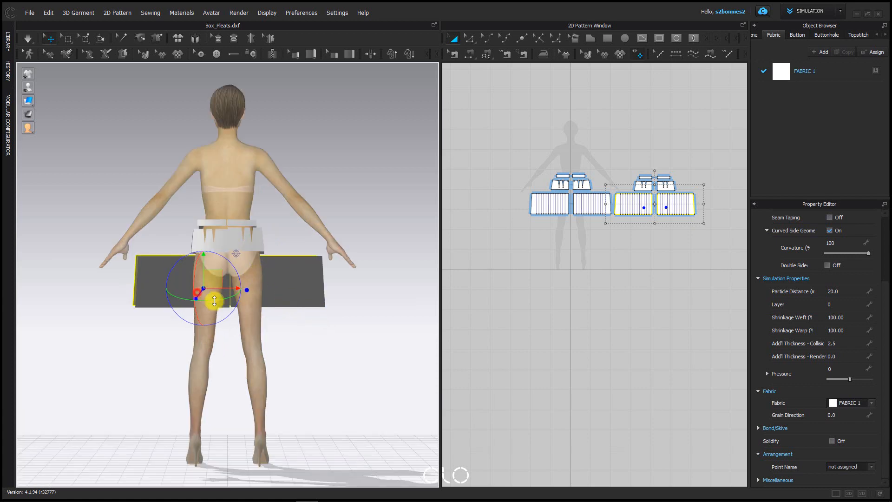
{"action": "left_click_drag", "start_coordinate": [214, 301], "coordinate": [265, 384]}
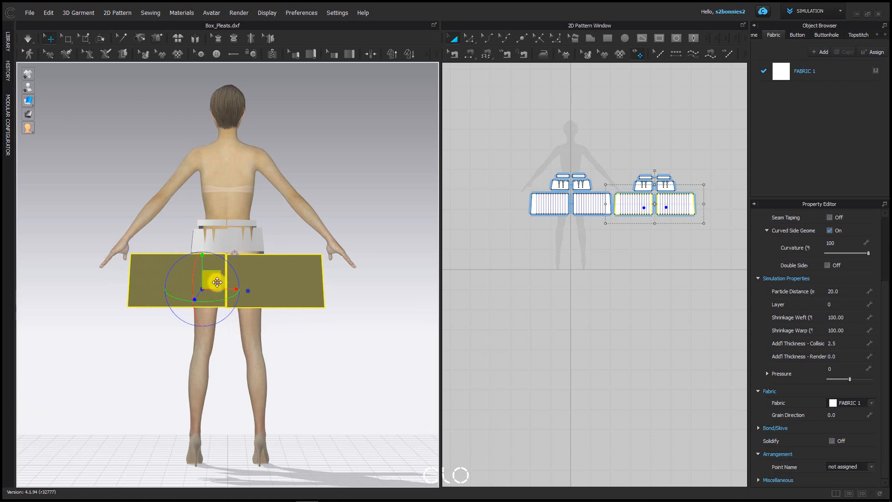
{"action": "left_click_drag", "start_coordinate": [217, 282], "coordinate": [219, 283]}
Flip the two back pleated panels horizontally so their right side faces outward
{"action": "right_click", "coordinate": [220, 283]}
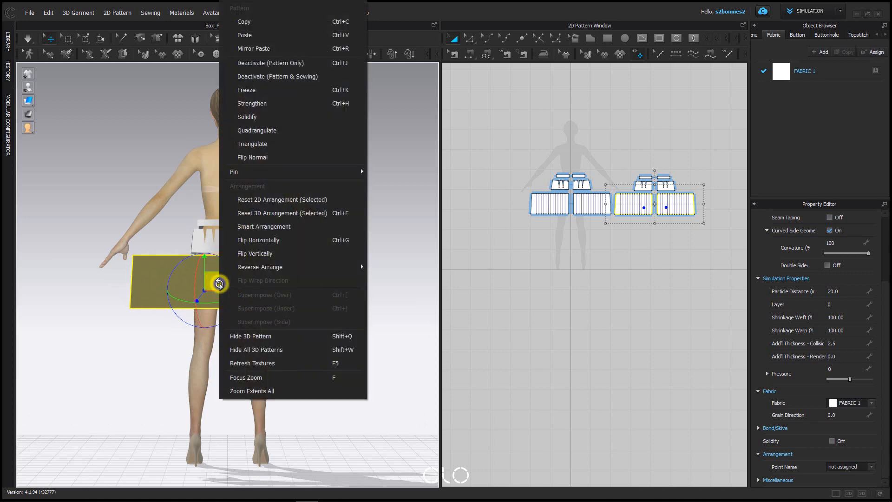
{"action": "left_click", "coordinate": [278, 248]}
{"action": "left_click", "coordinate": [364, 358]}
Examine how the front and back waistband pieces line up at the avatar's side
{"action": "right_click_drag", "start_coordinate": [312, 364], "coordinate": [295, 350]}
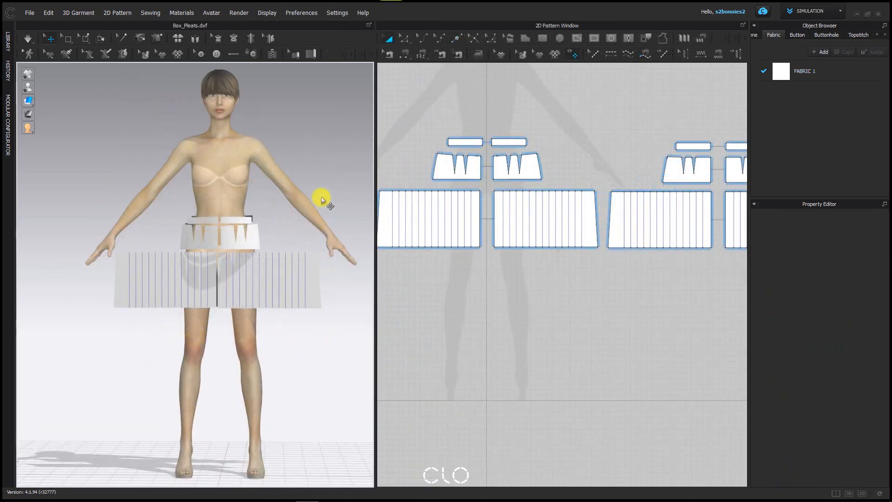
{"action": "scroll", "coordinate": [303, 146], "scroll_direction": "up", "scroll_amount": 6}
{"action": "right_click_drag", "start_coordinate": [311, 137], "coordinate": [219, 303]}
{"action": "left_click", "coordinate": [149, 285]}
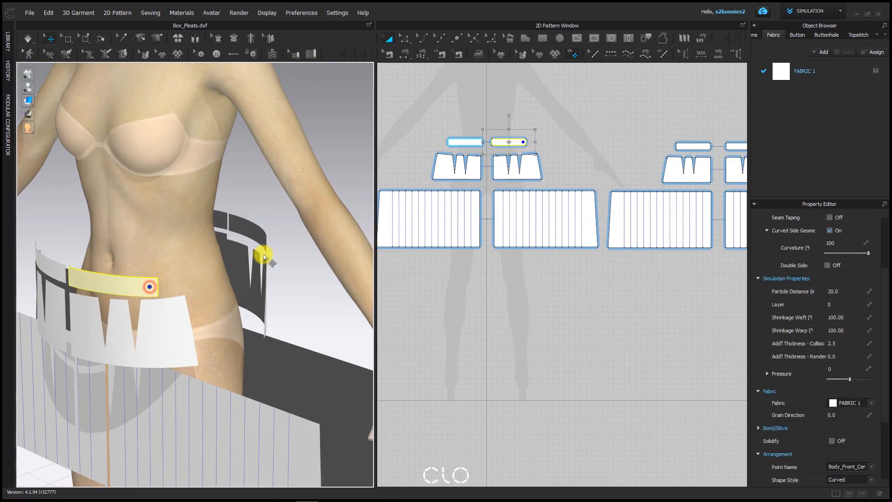
{"action": "left_click", "coordinate": [265, 245]}
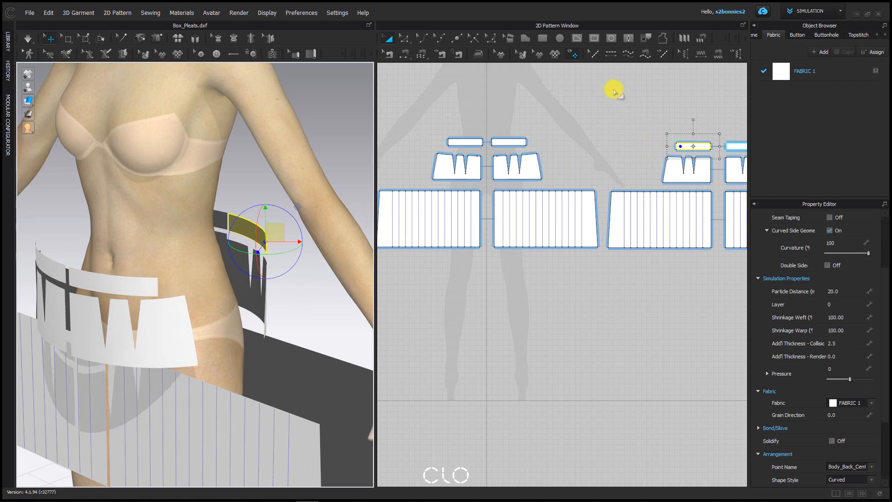
Sew both darts of the front yoke closed with Segment Sewing, joining the two legs of each dart
{"action": "left_click", "coordinate": [402, 54]}
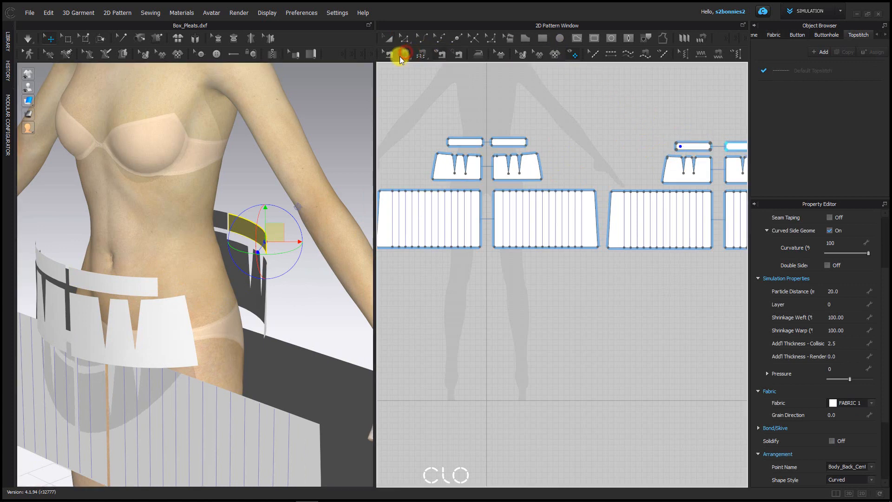
{"action": "scroll", "coordinate": [511, 115], "scroll_direction": "up", "scroll_amount": 6}
{"action": "middle_click_drag", "start_coordinate": [549, 229], "coordinate": [491, 130]}
{"action": "left_click", "coordinate": [578, 153]}
{"action": "scroll", "coordinate": [530, 151], "scroll_direction": "down", "scroll_amount": 6}
{"action": "middle_click_drag", "start_coordinate": [530, 150], "coordinate": [533, 179]}
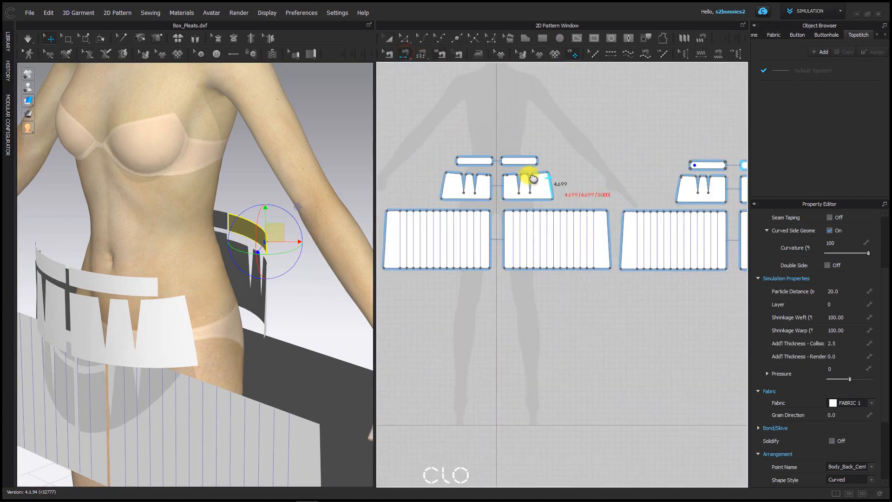
{"action": "scroll", "coordinate": [486, 181], "scroll_direction": "up", "scroll_amount": 5}
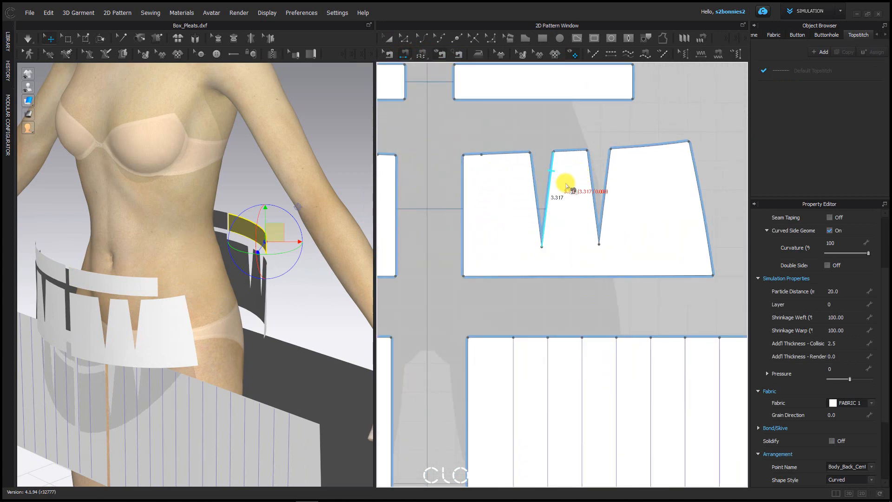
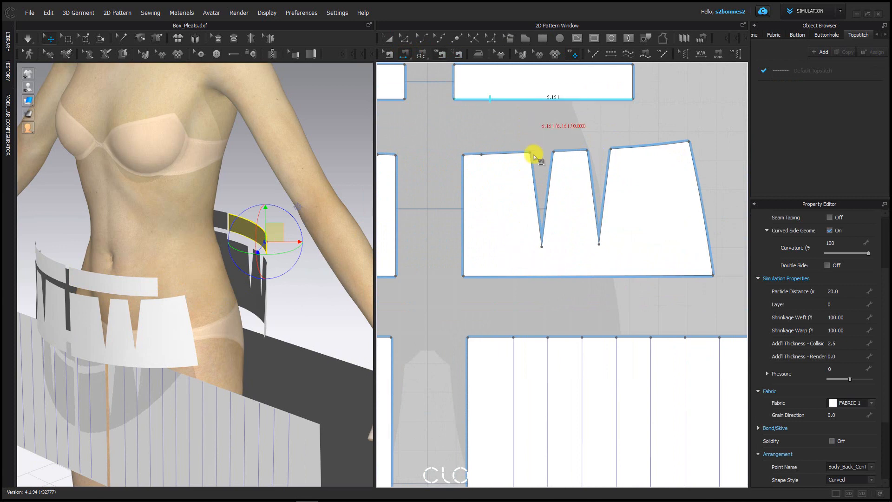
{"action": "left_click", "coordinate": [529, 175]}
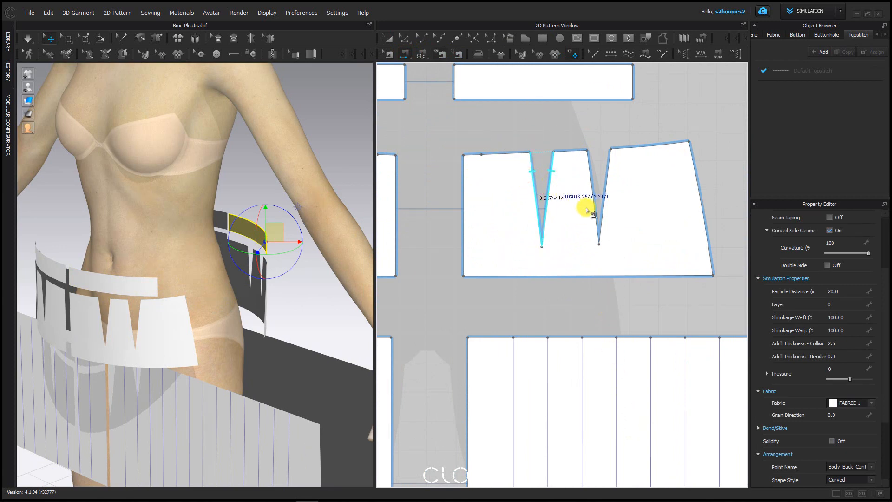
{"action": "left_click", "coordinate": [587, 210]}
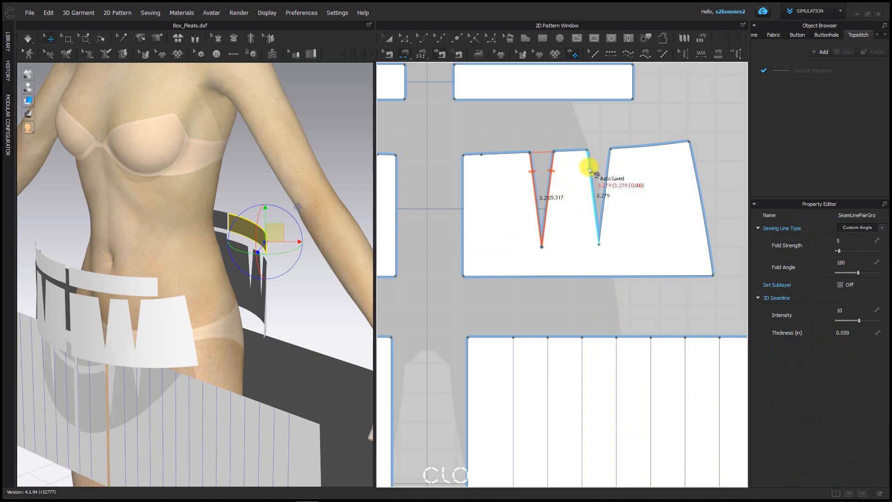
{"action": "left_click", "coordinate": [589, 167]}
{"action": "left_click", "coordinate": [611, 168]}
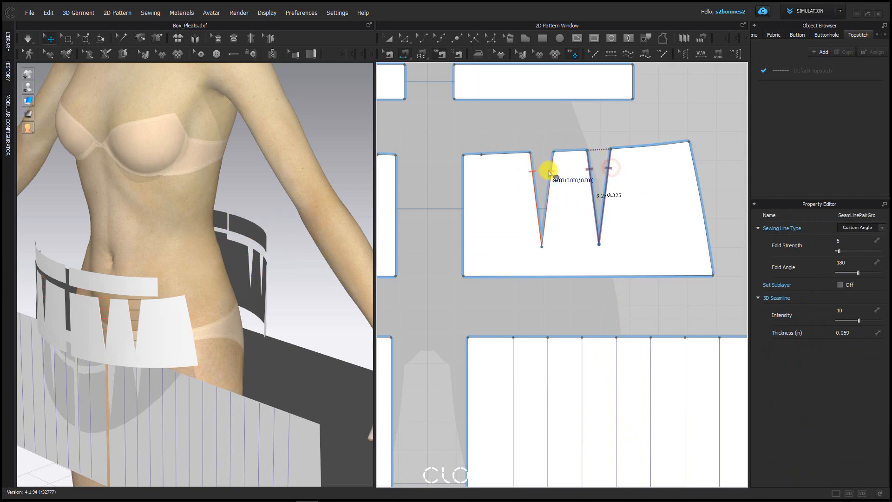
Sew the two legs of each dart on the back yoke together
{"action": "scroll", "coordinate": [573, 179], "scroll_direction": "down", "scroll_amount": 3}
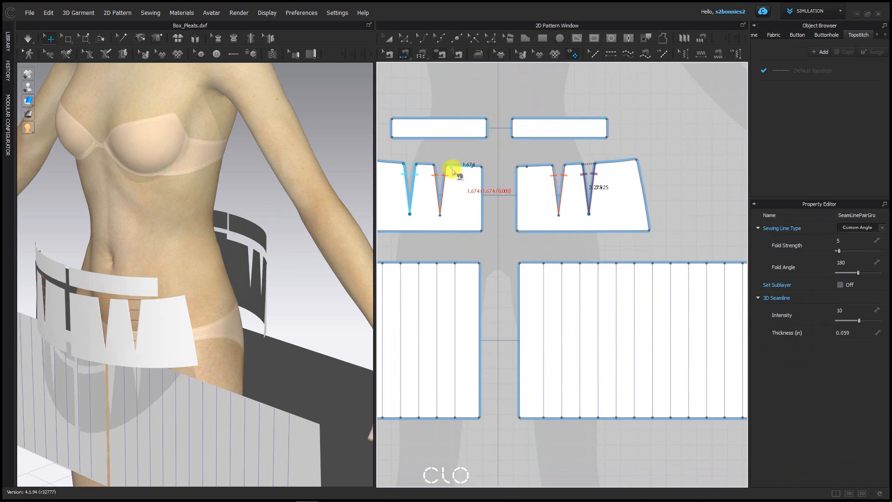
{"action": "middle_click_drag", "start_coordinate": [638, 261], "coordinate": [365, 314]}
{"action": "middle_click_drag", "start_coordinate": [531, 263], "coordinate": [273, 263]}
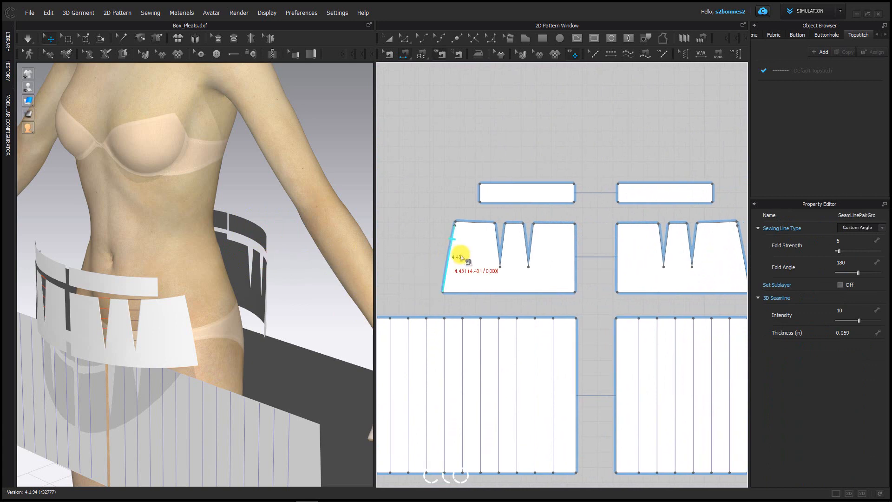
{"action": "left_click", "coordinate": [509, 234]}
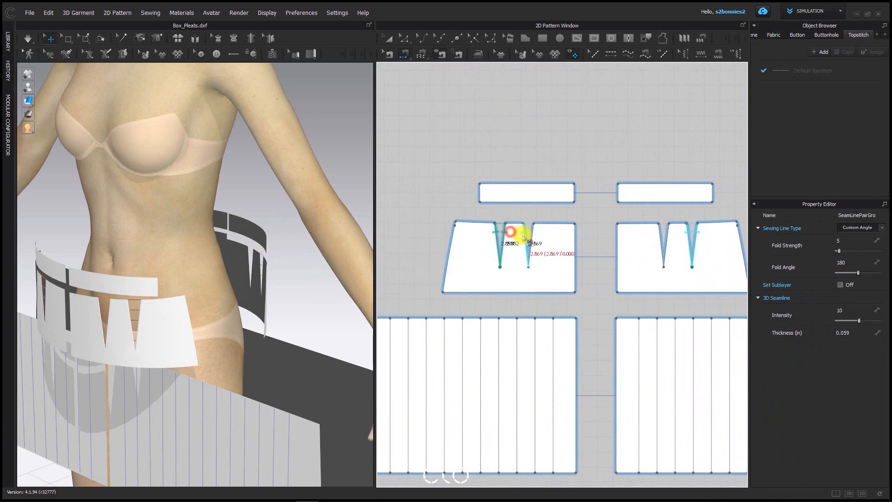
{"action": "left_click", "coordinate": [523, 235]}
{"action": "left_click", "coordinate": [534, 232]}
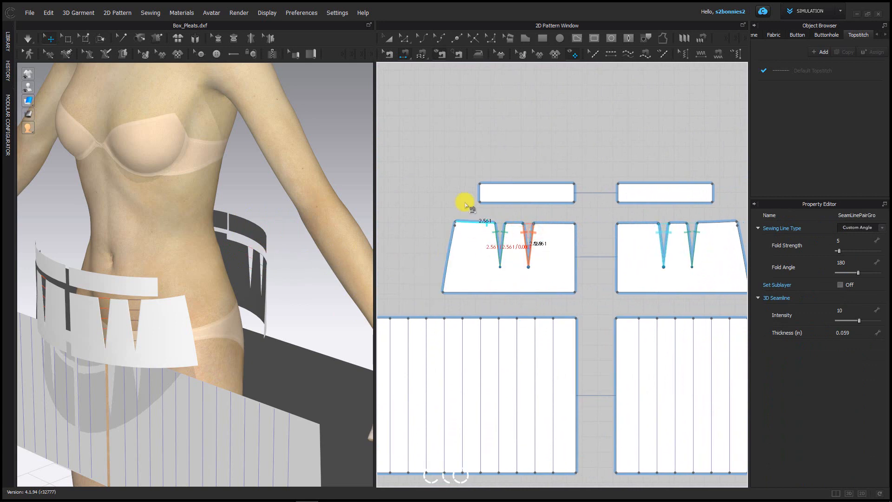
Sew the side edge of the front waistband to the matching side edge of the back waistband
{"action": "middle_click_drag", "start_coordinate": [450, 151], "coordinate": [622, 146]}
{"action": "scroll", "coordinate": [622, 146], "scroll_direction": "down", "scroll_amount": 3}
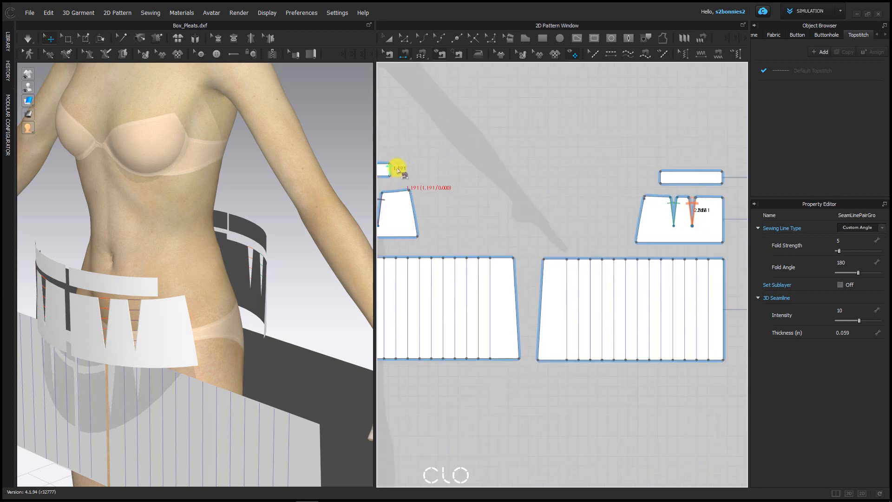
{"action": "left_click", "coordinate": [398, 168]}
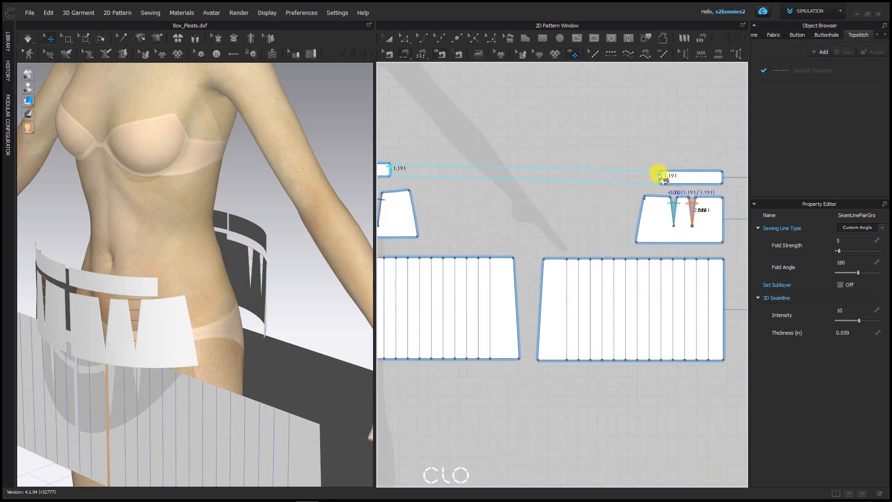
{"action": "left_click", "coordinate": [660, 176]}
Sew the front yoke's full side edge to the back yoke's side edge with Free Sewing, working from upper to lower corner
{"action": "middle_click_drag", "start_coordinate": [478, 209], "coordinate": [424, 155]}
{"action": "scroll", "coordinate": [604, 158], "scroll_direction": "up", "scroll_amount": 3}
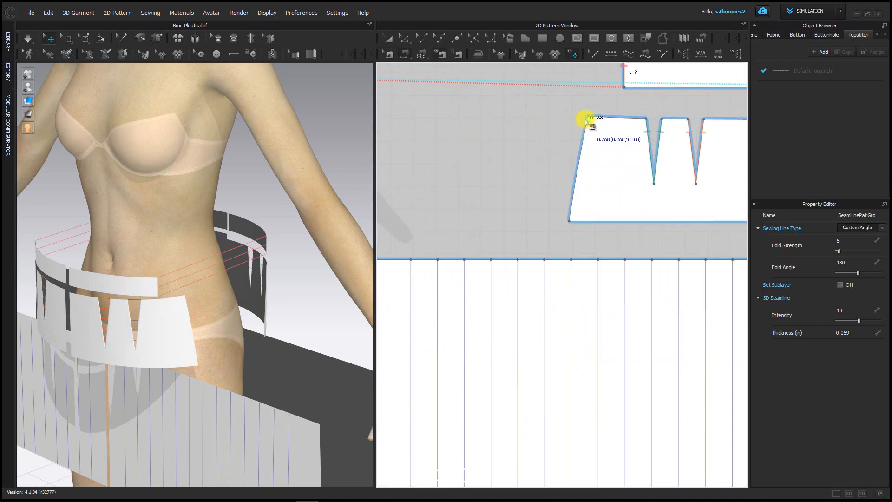
{"action": "scroll", "coordinate": [586, 119], "scroll_direction": "up", "scroll_amount": 2}
{"action": "scroll", "coordinate": [532, 129], "scroll_direction": "down", "scroll_amount": 5}
{"action": "left_click", "coordinate": [426, 55]}
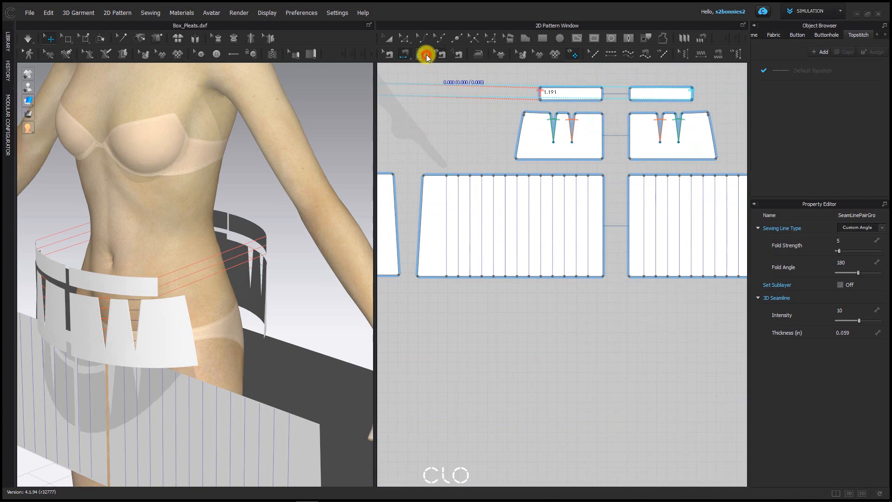
{"action": "left_click", "coordinate": [438, 68]}
{"action": "middle_click_drag", "start_coordinate": [458, 143], "coordinate": [668, 146]}
{"action": "left_click", "coordinate": [503, 110]}
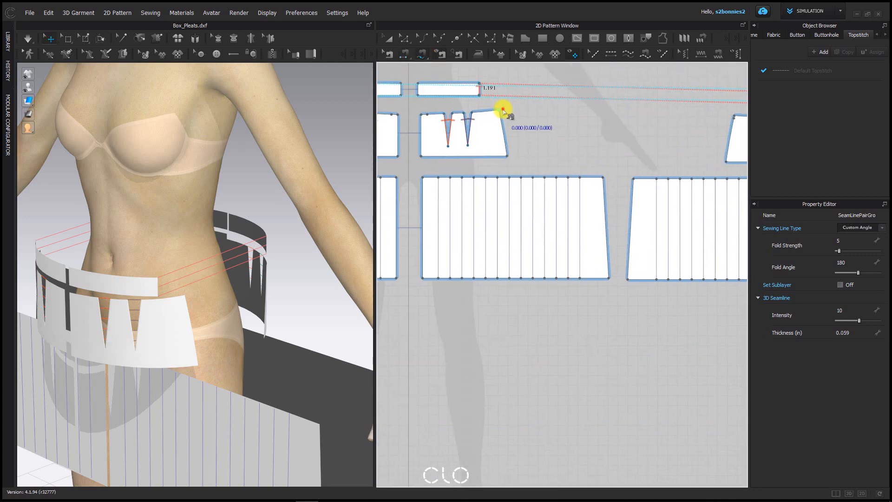
{"action": "left_click", "coordinate": [507, 155]}
{"action": "middle_click_drag", "start_coordinate": [613, 156], "coordinate": [556, 145]}
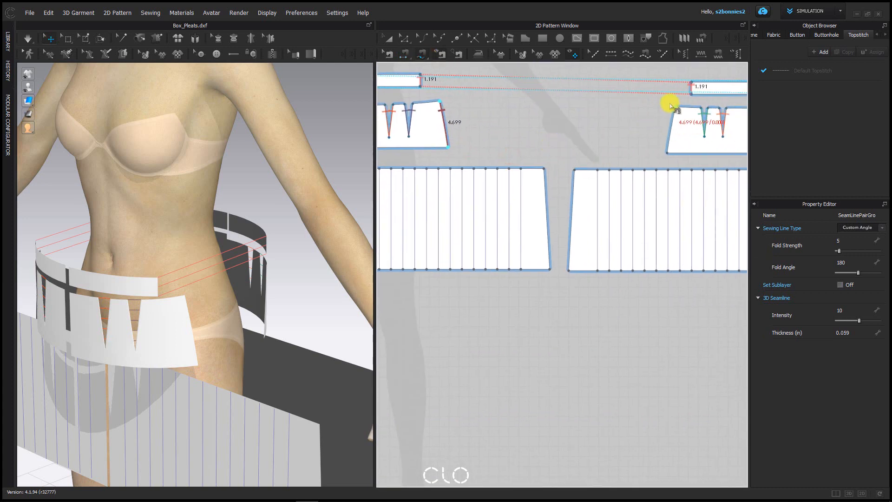
{"action": "left_click", "coordinate": [672, 107]}
{"action": "left_click", "coordinate": [665, 152]}
{"action": "scroll", "coordinate": [661, 152], "scroll_direction": "down", "scroll_amount": 3}
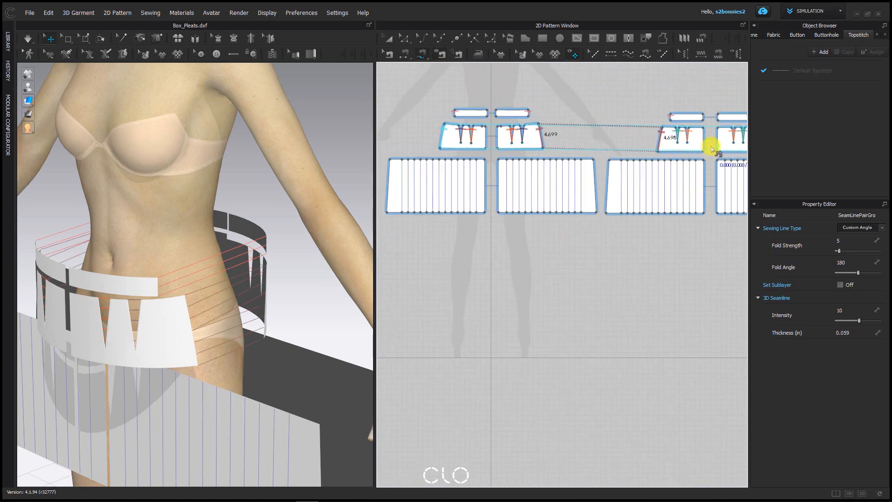
Sew the center front edges of the waistband, yoke and pleated panel to their mirrored pieces with Segment Sewing
{"action": "mouse_move", "coordinate": [712, 149]}
{"action": "middle_mouse_down"}
{"action": "mouse_move", "coordinate": [622, 124]}
{"action": "mouse_move", "coordinate": [722, 138]}
{"action": "middle_mouse_up"}
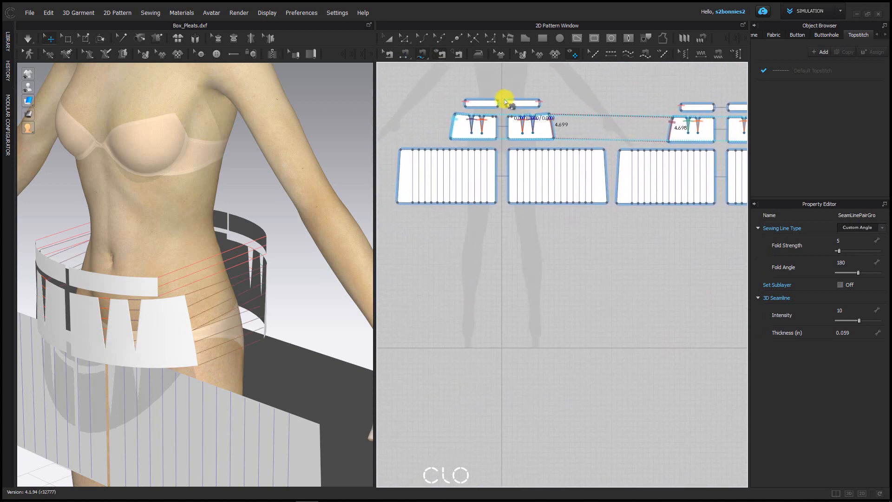
{"action": "left_click", "coordinate": [404, 54]}
{"action": "scroll", "coordinate": [472, 95], "scroll_direction": "up", "scroll_amount": 3}
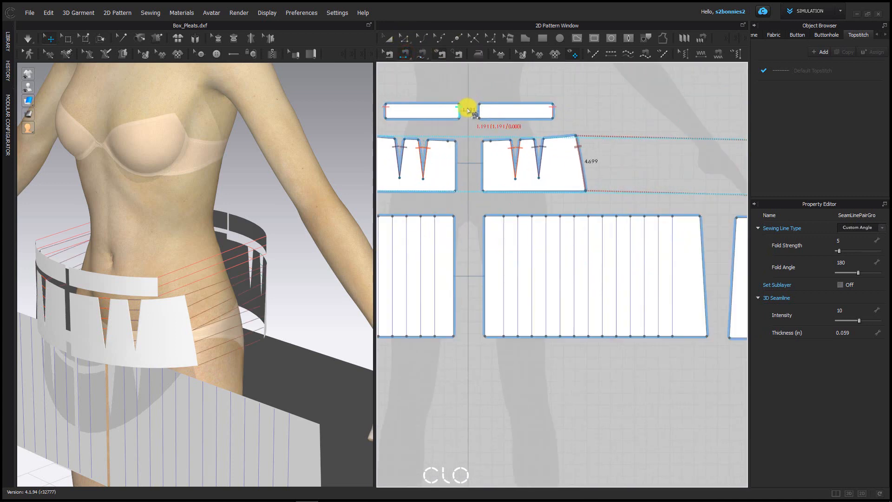
{"action": "left_click", "coordinate": [468, 110]}
{"action": "left_click", "coordinate": [460, 147]}
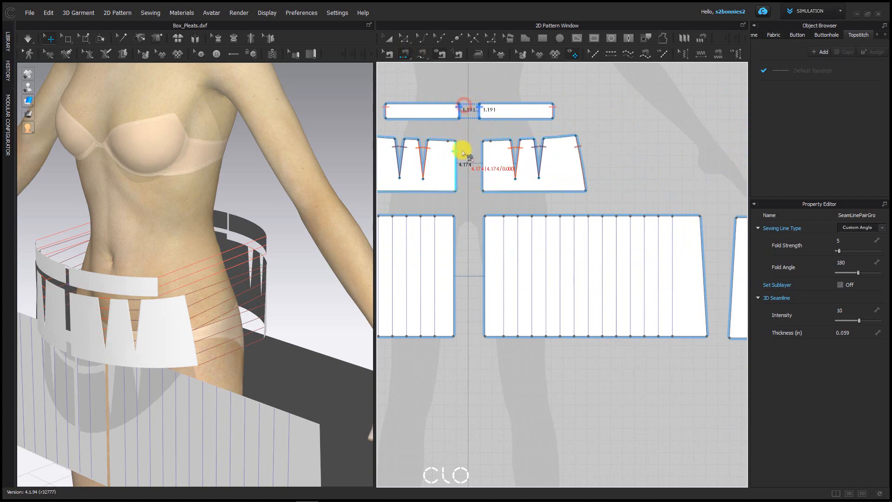
{"action": "left_click", "coordinate": [477, 149]}
{"action": "left_click", "coordinate": [466, 230]}
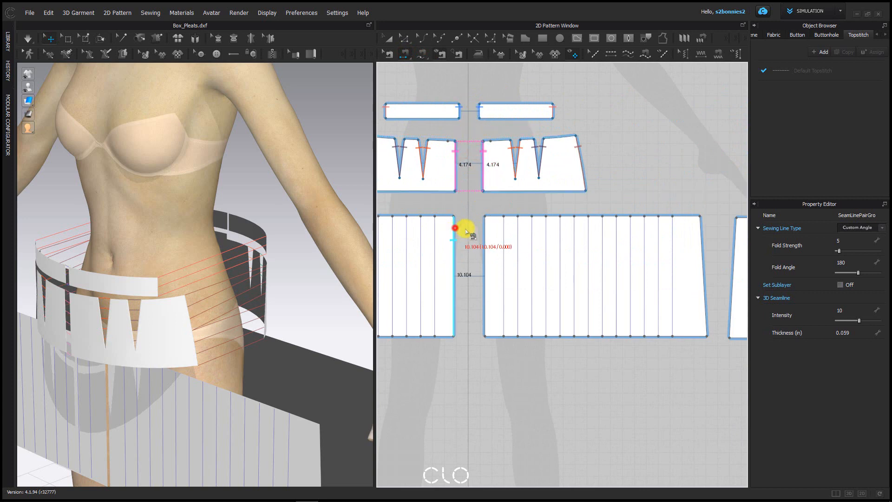
{"action": "left_click", "coordinate": [480, 230]}
Sew the center back edges of the waistband, yoke and pleated panel to their mirrored pieces
{"action": "middle_click_drag", "start_coordinate": [656, 155], "coordinate": [403, 127]}
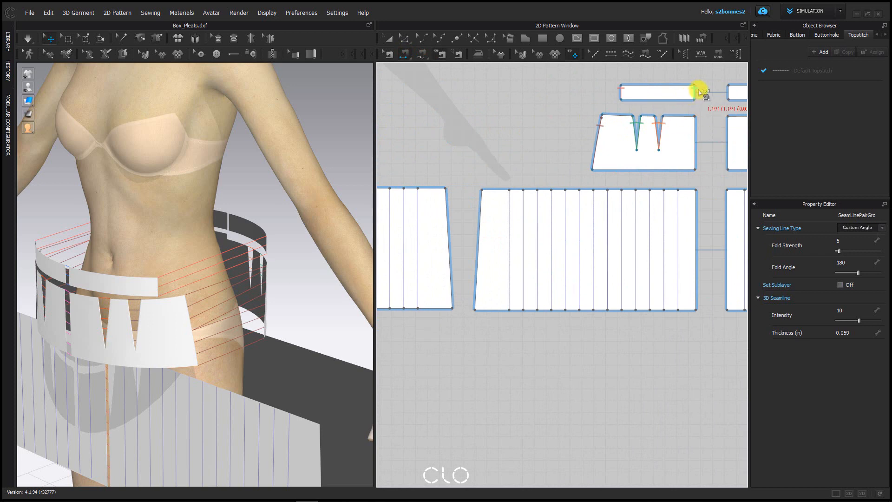
{"action": "left_click", "coordinate": [699, 90]}
{"action": "left_click", "coordinate": [728, 91]}
{"action": "left_click", "coordinate": [727, 123]}
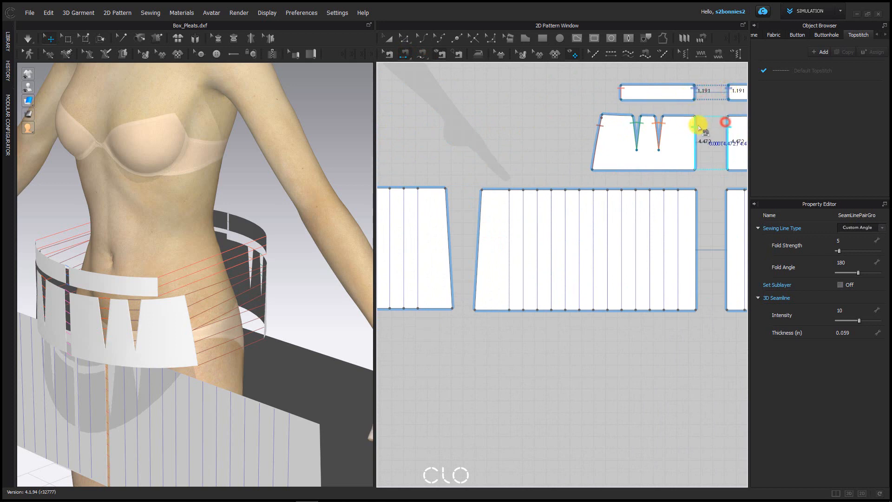
{"action": "left_click", "coordinate": [696, 129]}
{"action": "left_click", "coordinate": [699, 200]}
Examine how the front waistband's lower edge relates to the front yoke's upper edge, which is divided by the darts
{"action": "scroll", "coordinate": [458, 143], "scroll_direction": "down", "scroll_amount": 3}
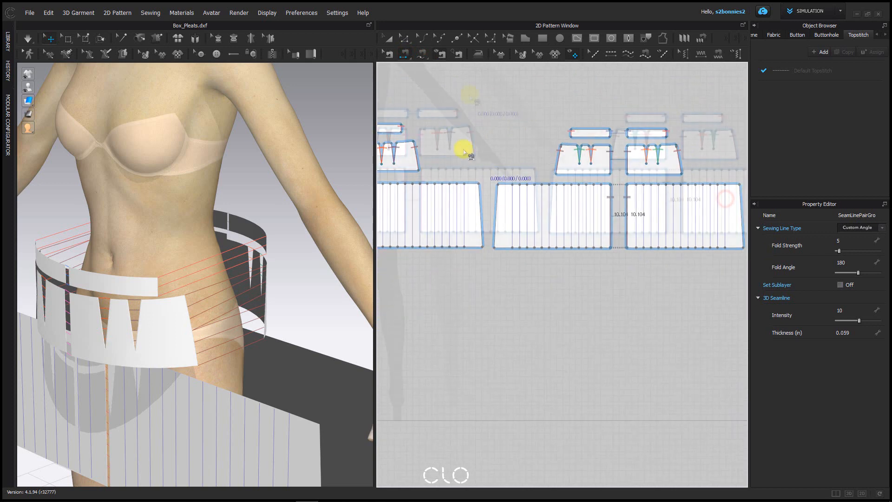
{"action": "scroll", "coordinate": [521, 134], "scroll_direction": "up", "scroll_amount": 5}
{"action": "scroll", "coordinate": [522, 153], "scroll_direction": "up", "scroll_amount": 5}
{"action": "scroll", "coordinate": [477, 103], "scroll_direction": "down", "scroll_amount": 1}
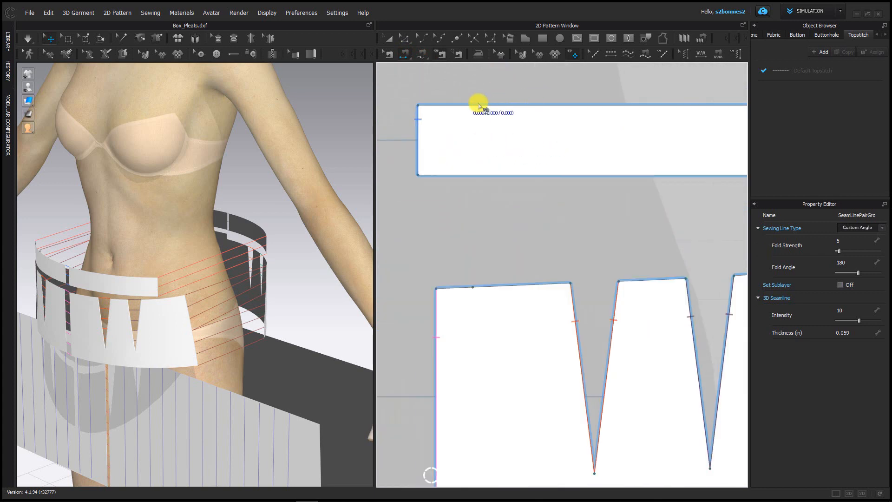
{"action": "scroll", "coordinate": [440, 178], "scroll_direction": "down", "scroll_amount": 3}
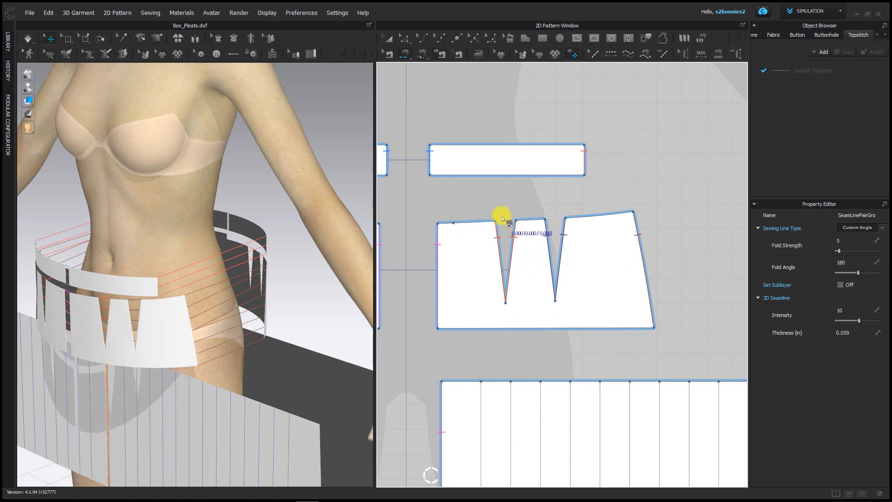
{"action": "left_click", "coordinate": [499, 238]}
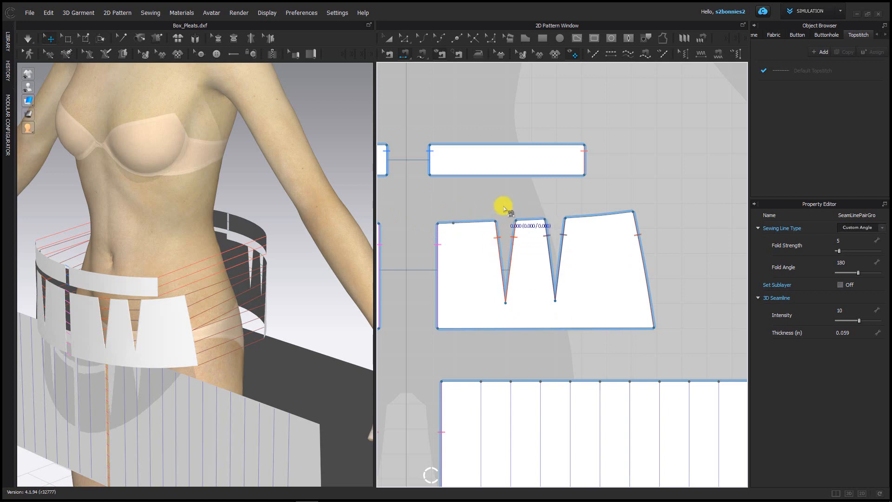
{"action": "middle_click_drag", "start_coordinate": [471, 194], "coordinate": [479, 229]}
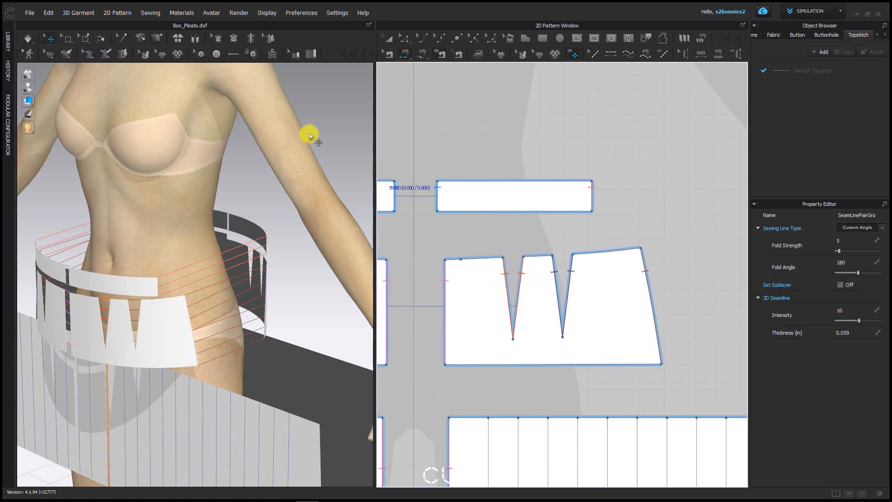
Sew the front waistband's lower edge to the three upper segments of the front yoke between the darts using M:N Free Sewing
{"action": "left_click", "coordinate": [422, 54]}
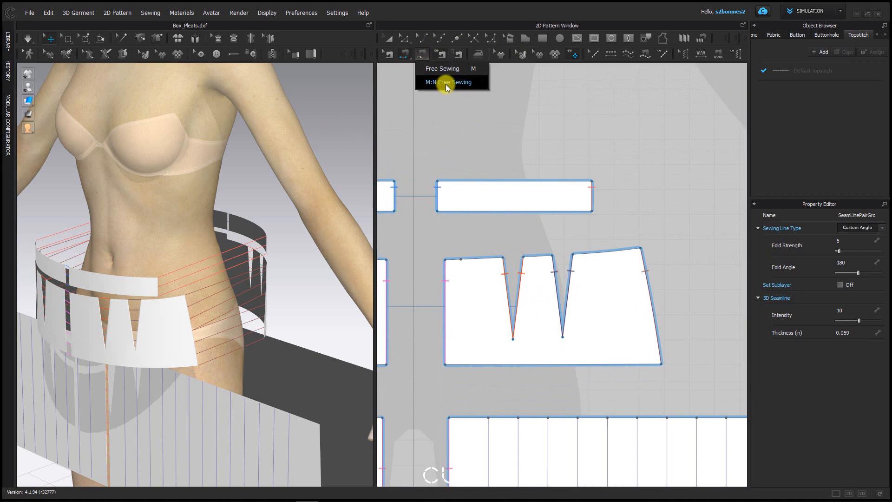
{"action": "left_click", "coordinate": [445, 83]}
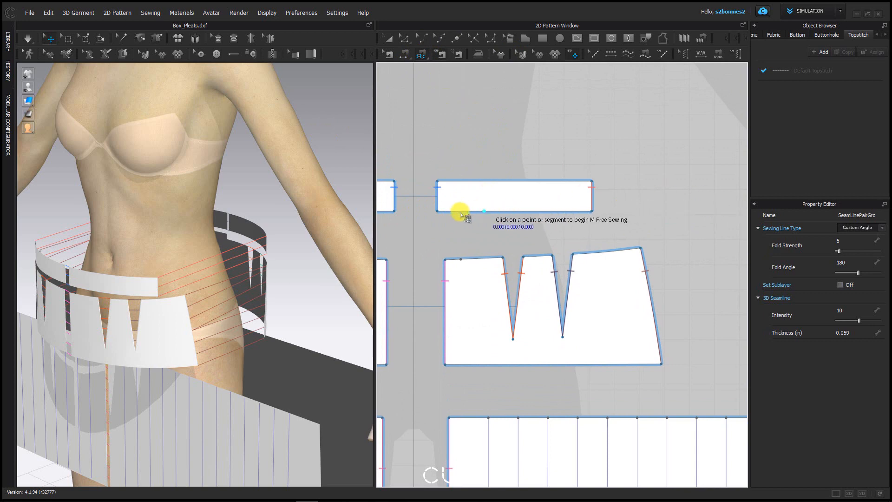
{"action": "left_click", "coordinate": [438, 211]}
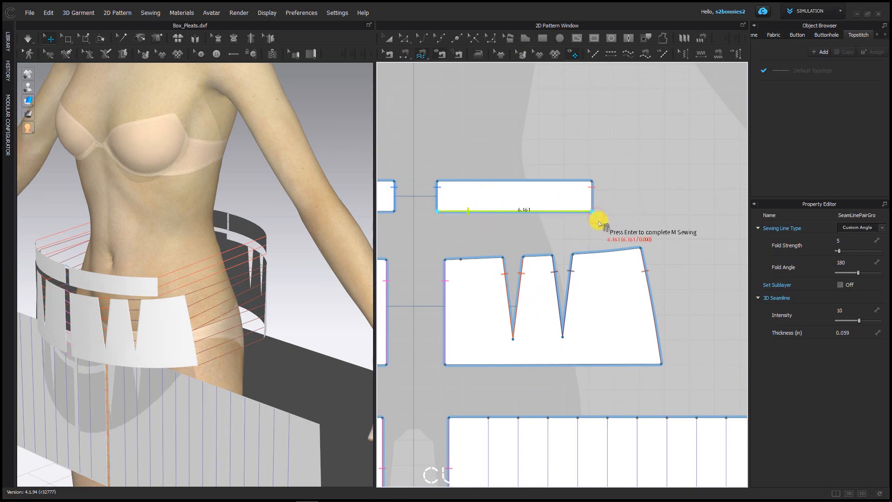
{"action": "key", "text": "Return"}
{"action": "left_click", "coordinate": [444, 258]}
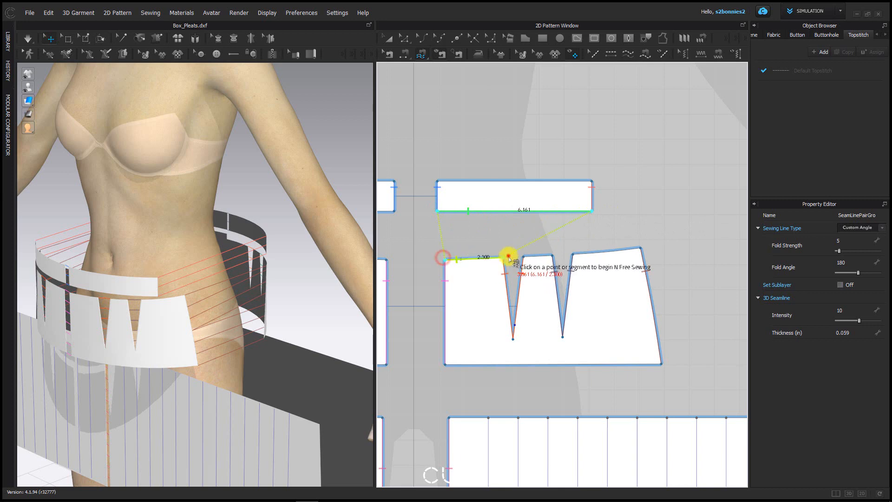
{"action": "left_click", "coordinate": [503, 257]}
{"action": "left_click", "coordinate": [523, 256]}
{"action": "left_click", "coordinate": [554, 255]}
{"action": "left_click", "coordinate": [572, 254]}
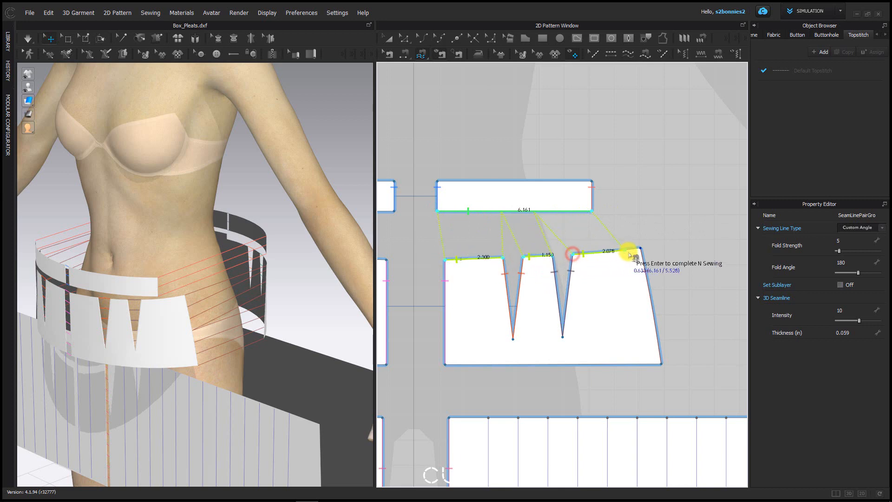
{"action": "key", "text": "Return"}
{"action": "scroll", "coordinate": [623, 185], "scroll_direction": "down", "scroll_amount": 5}
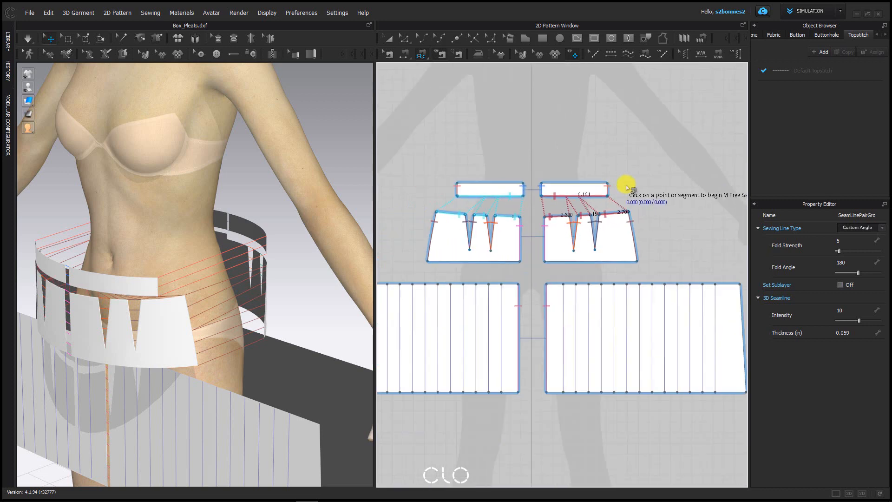
Sew the back waistband's lower edge to the three upper segments of the back yoke between the darts using M:N Free Sewing
{"action": "middle_click_drag", "start_coordinate": [595, 189], "coordinate": [377, 152]}
{"action": "middle_click_drag", "start_coordinate": [653, 166], "coordinate": [492, 165]}
{"action": "scroll", "coordinate": [492, 165], "scroll_direction": "up", "scroll_amount": 3}
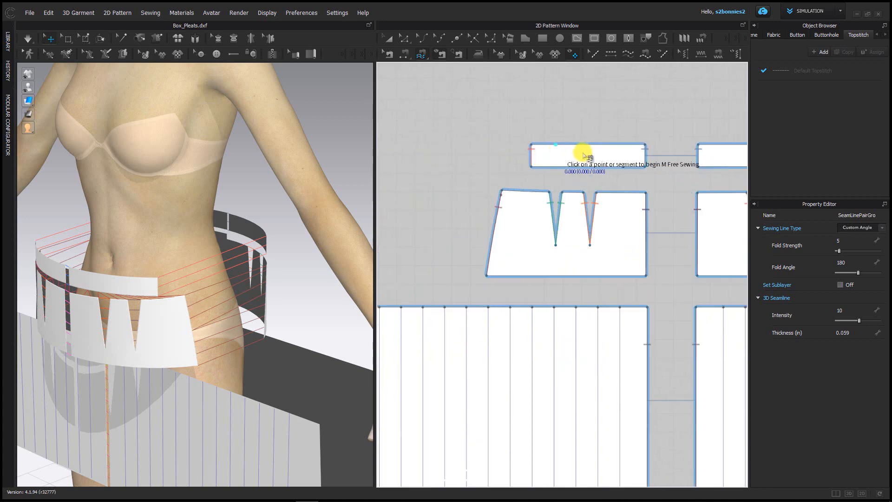
{"action": "left_click", "coordinate": [646, 166]}
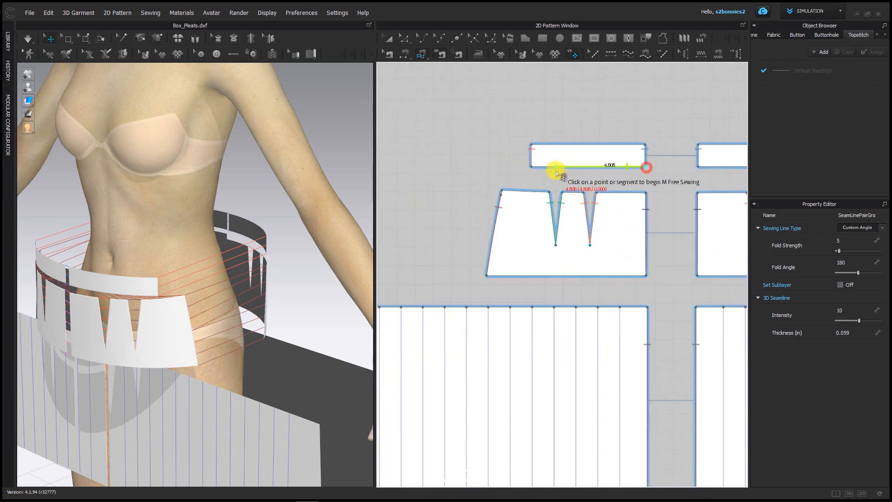
{"action": "left_click", "coordinate": [532, 169]}
{"action": "left_click", "coordinate": [645, 191]}
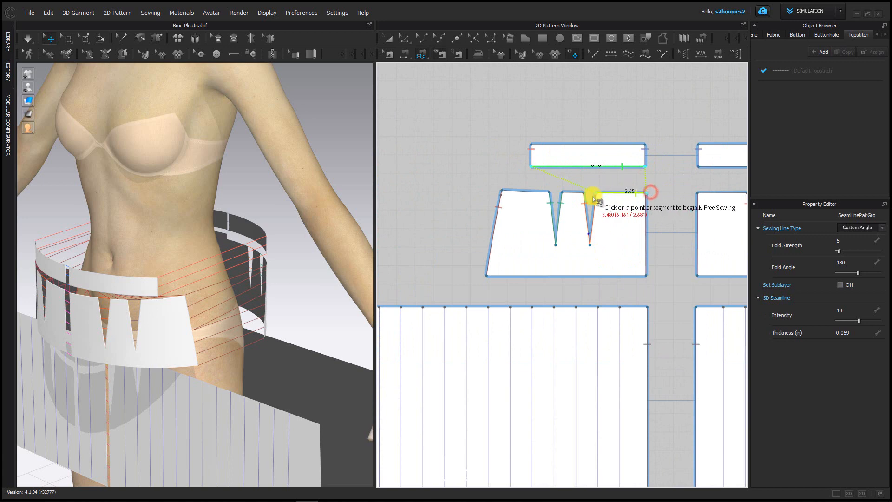
{"action": "left_click", "coordinate": [589, 194]}
{"action": "left_click", "coordinate": [560, 196]}
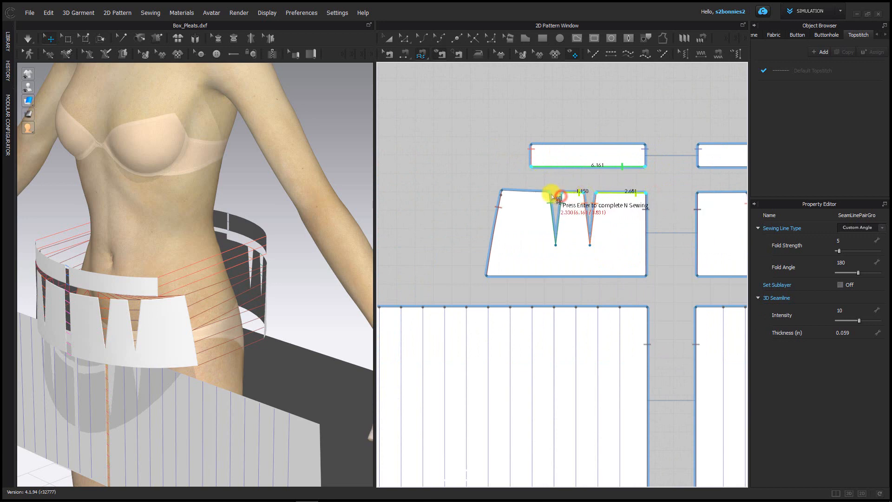
{"action": "left_click", "coordinate": [550, 194]}
{"action": "key", "text": "Return"}
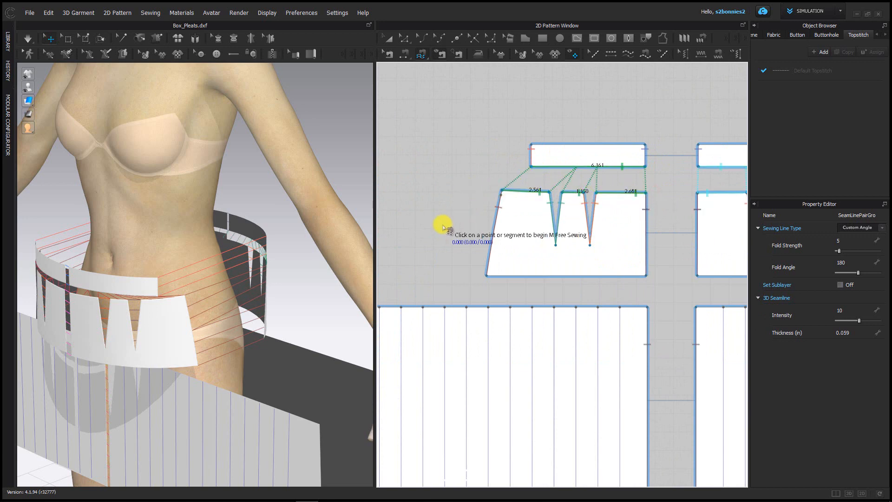
Sew the side edge of the front pleated panel to the side edge of the back pleated panel with Segment Sewing
{"action": "scroll", "coordinate": [453, 244], "scroll_direction": "down", "scroll_amount": 5}
{"action": "middle_click_drag", "start_coordinate": [453, 245], "coordinate": [682, 185]}
{"action": "middle_click_drag", "start_coordinate": [541, 177], "coordinate": [521, 159]}
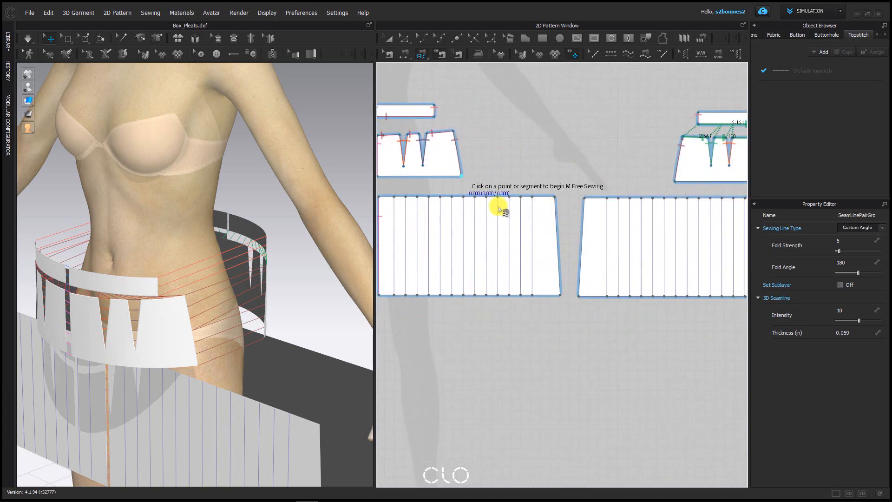
{"action": "middle_click_drag", "start_coordinate": [501, 173], "coordinate": [478, 179]}
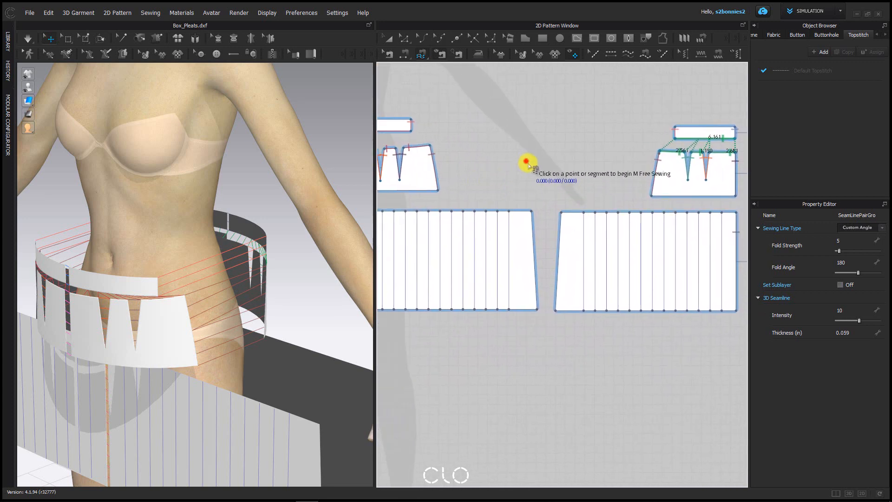
{"action": "middle_click_drag", "start_coordinate": [527, 161], "coordinate": [589, 175]}
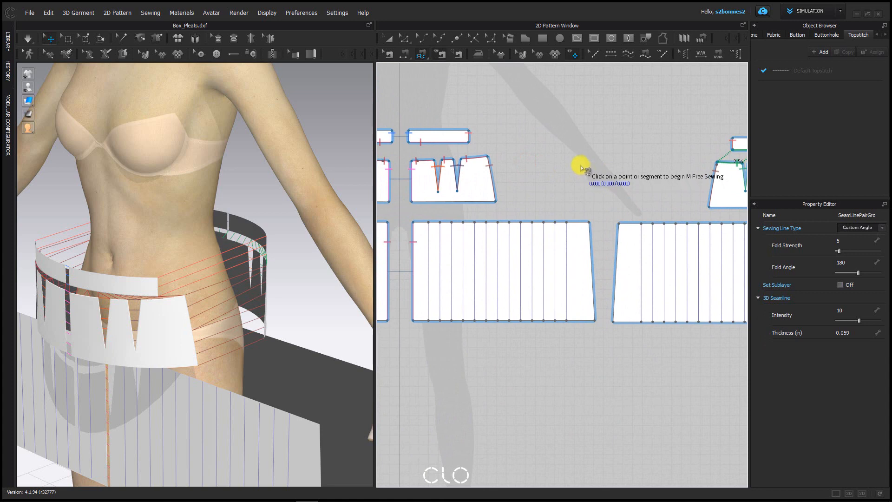
{"action": "left_click", "coordinate": [394, 52]}
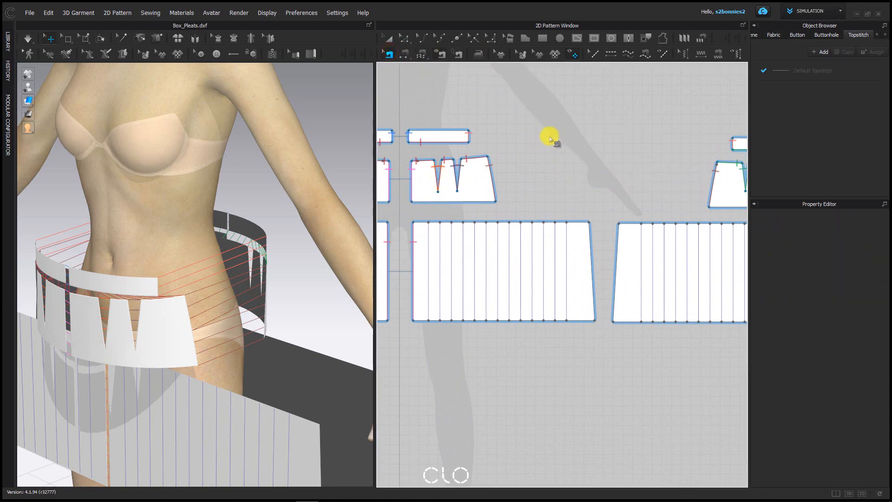
{"action": "left_click_drag", "start_coordinate": [375, 92], "coordinate": [250, 88]}
{"action": "scroll", "coordinate": [149, 156], "scroll_direction": "down", "scroll_amount": 2}
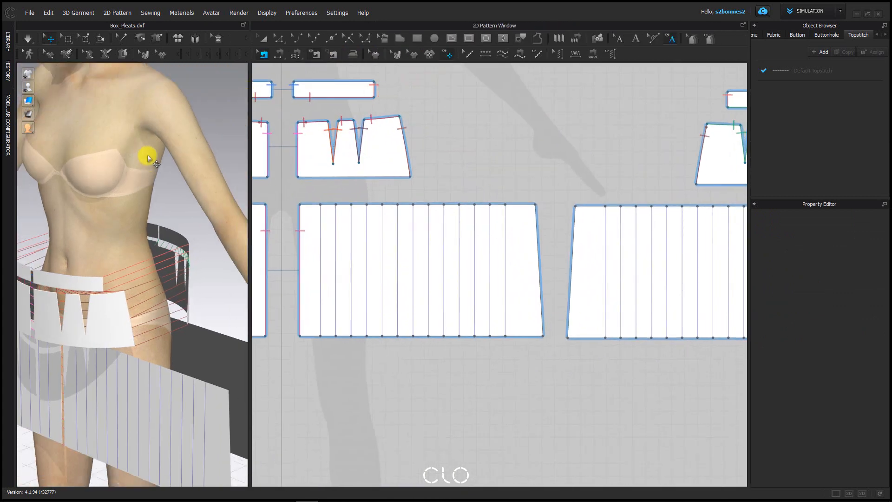
{"action": "middle_click_drag", "start_coordinate": [149, 156], "coordinate": [101, 55]}
{"action": "right_click_drag", "start_coordinate": [131, 160], "coordinate": [114, 145]}
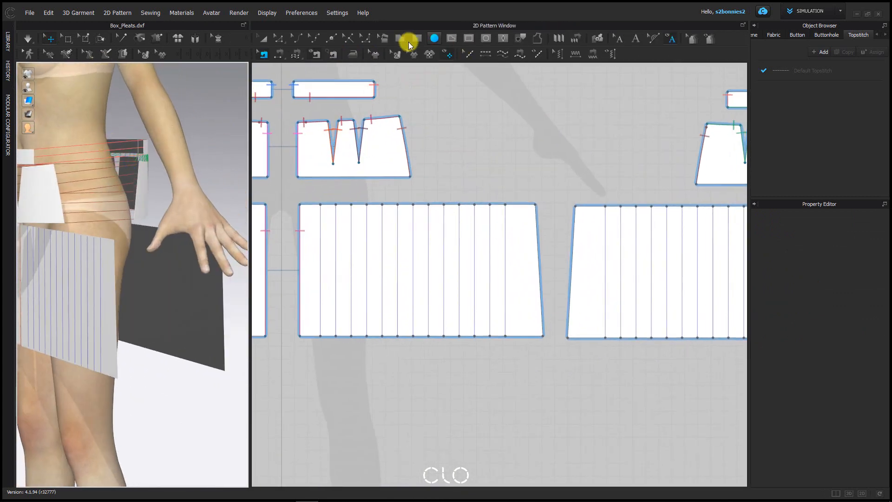
{"action": "left_click", "coordinate": [281, 54]}
{"action": "left_click", "coordinate": [539, 219]}
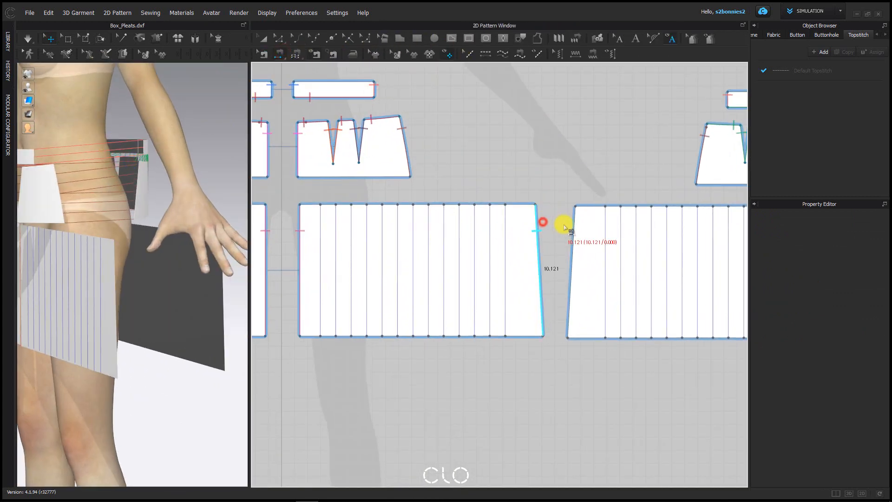
{"action": "left_click", "coordinate": [566, 225]}
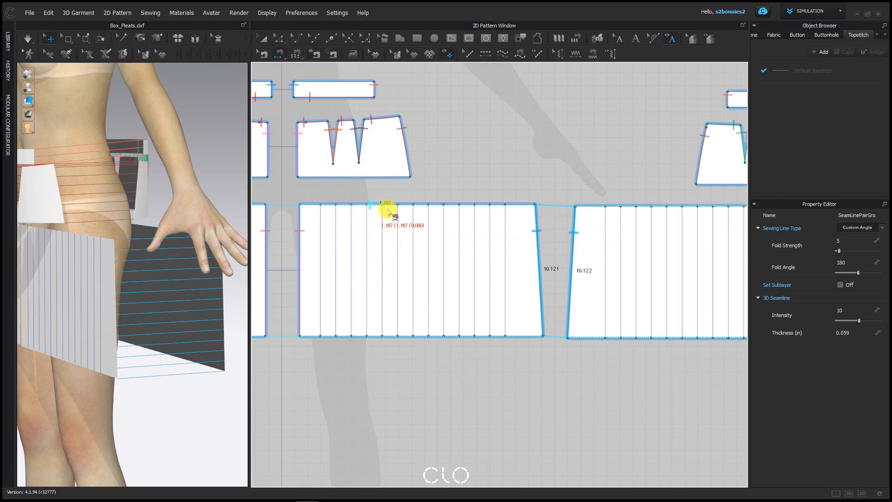
Free-sew the front panel's top edge from center front to the first pleat line onto the front yoke's lower edge
{"action": "middle_click_drag", "start_coordinate": [407, 379], "coordinate": [414, 333]}
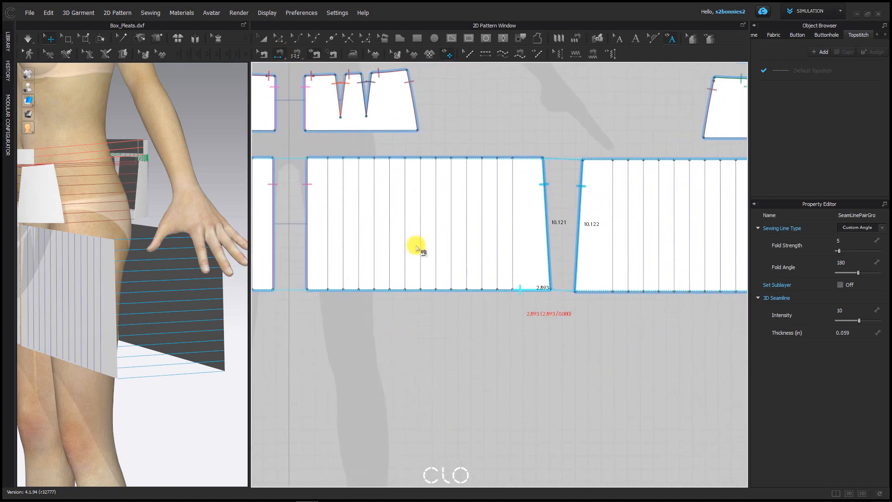
{"action": "scroll", "coordinate": [400, 145], "scroll_direction": "up", "scroll_amount": 3}
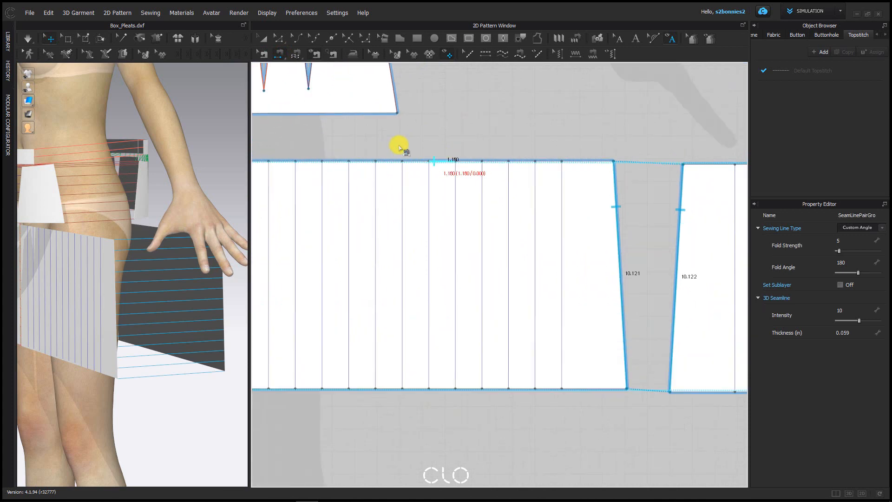
{"action": "scroll", "coordinate": [420, 219], "scroll_direction": "down", "scroll_amount": 2}
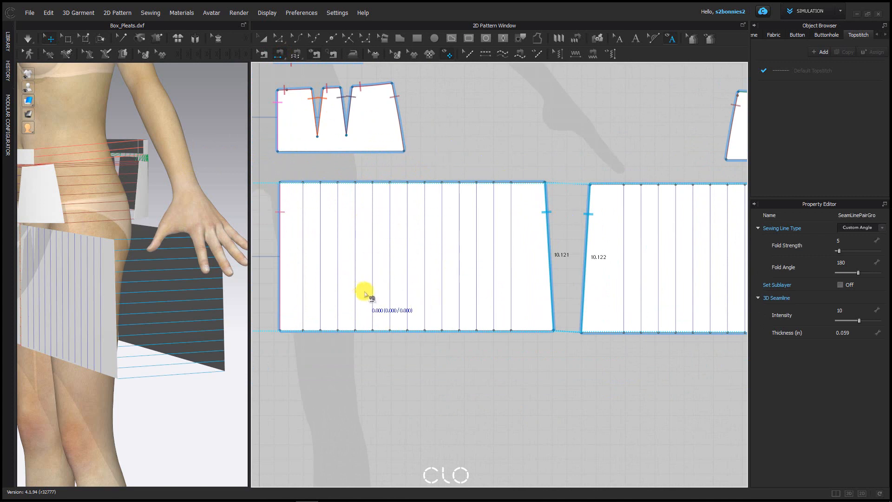
{"action": "middle_click_drag", "start_coordinate": [370, 297], "coordinate": [382, 321]}
{"action": "scroll", "coordinate": [330, 228], "scroll_direction": "up", "scroll_amount": 2}
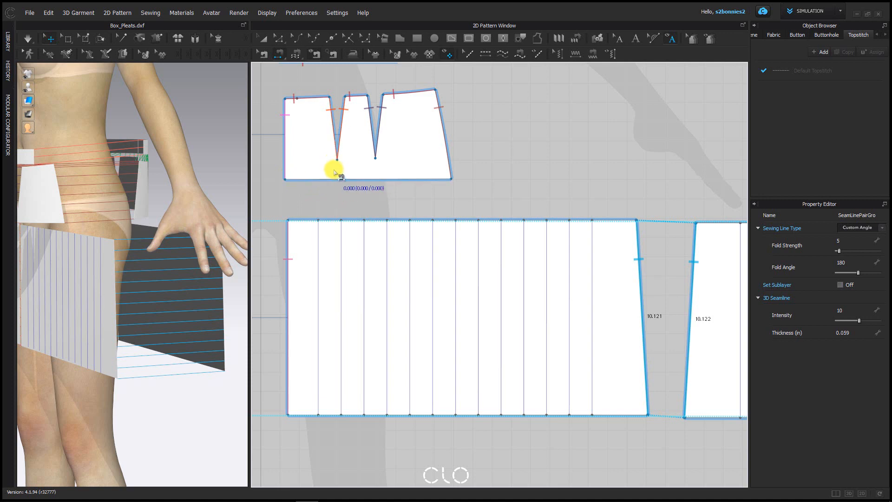
{"action": "left_click", "coordinate": [296, 55]}
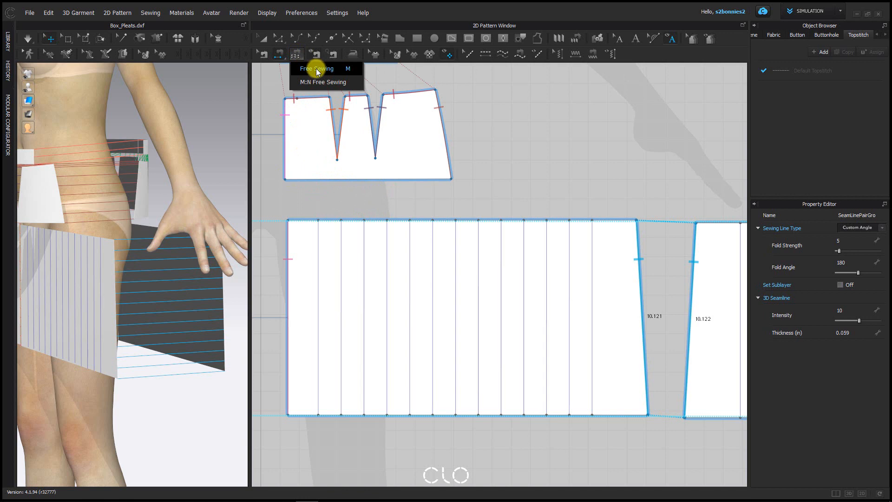
{"action": "left_click", "coordinate": [317, 69]}
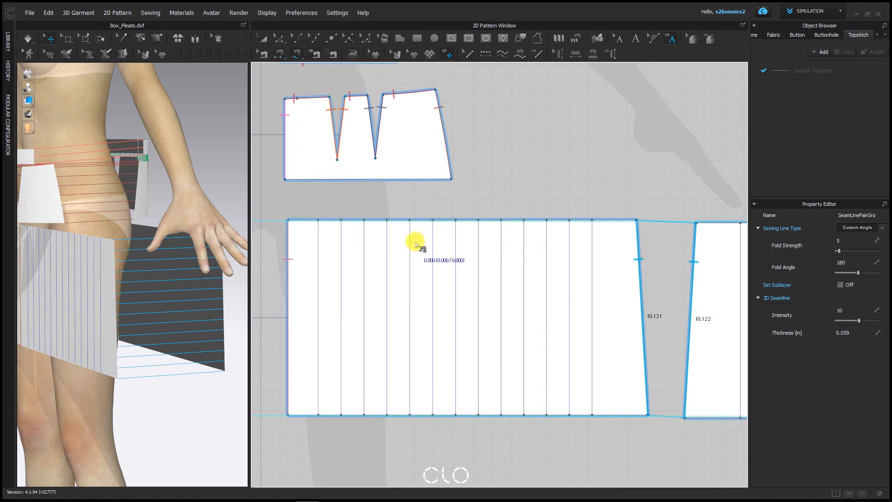
{"action": "left_click", "coordinate": [286, 219]}
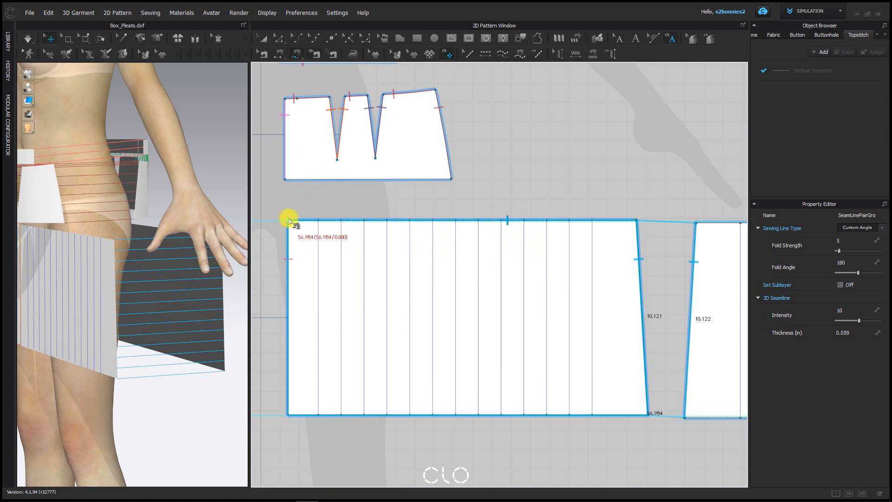
{"action": "left_click", "coordinate": [312, 210]}
{"action": "left_click", "coordinate": [314, 184]}
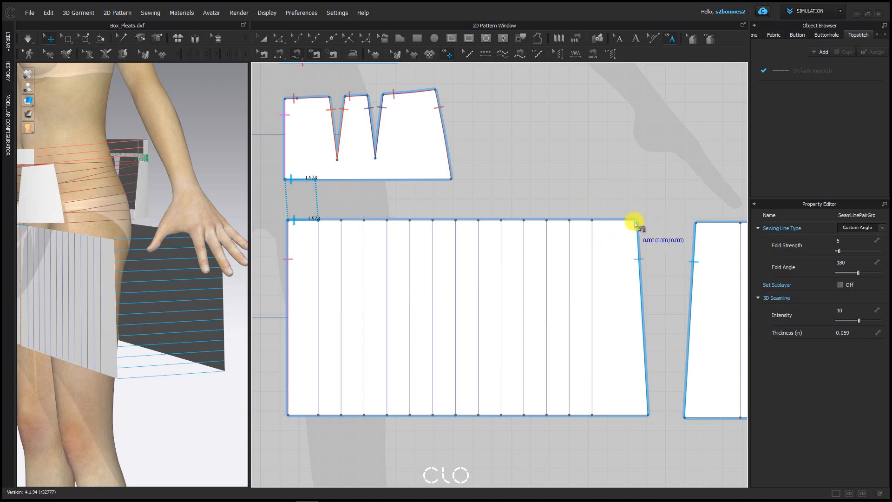
Free-sew the front panel's top edge between the side seam and the last pleat line to the side end of the front yoke's lower edge
{"action": "left_click", "coordinate": [635, 223]}
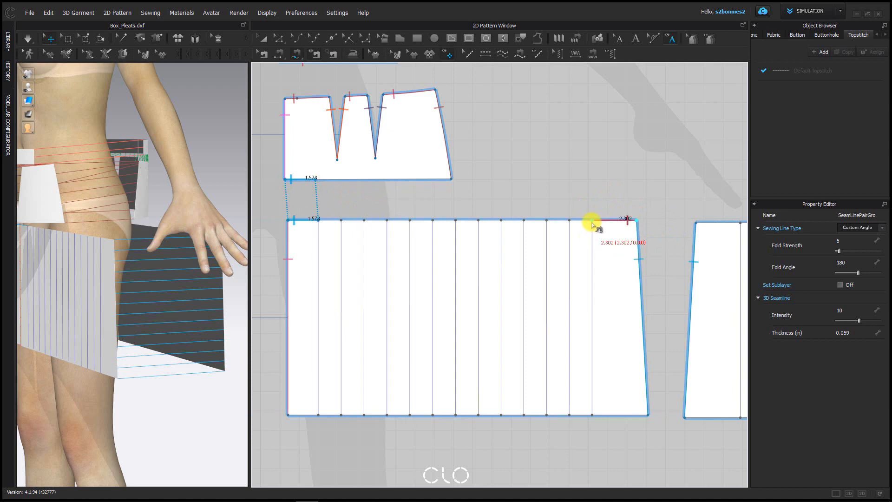
{"action": "left_click", "coordinate": [592, 221]}
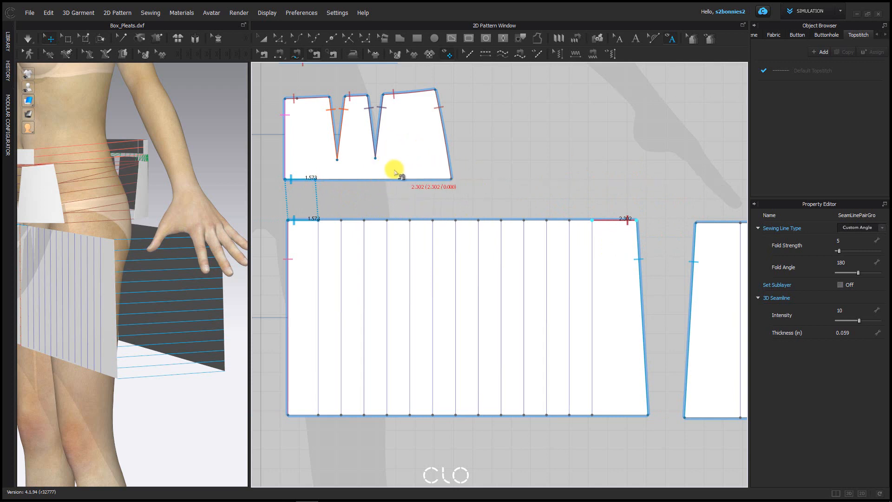
{"action": "left_click", "coordinate": [454, 180]}
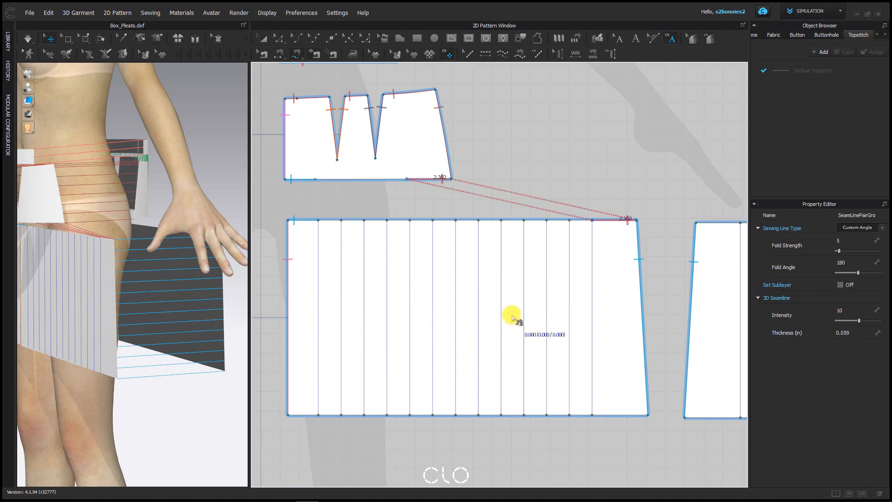
Free-sew the back panel's top edge between center back and the nearest pleat line to the back yoke's lower edge
{"action": "middle_click_drag", "start_coordinate": [508, 314], "coordinate": [470, 310]}
{"action": "left_click", "coordinate": [563, 132]}
{"action": "scroll", "coordinate": [583, 138], "scroll_direction": "down", "scroll_amount": 3}
{"action": "middle_click_drag", "start_coordinate": [613, 149], "coordinate": [377, 123]}
{"action": "scroll", "coordinate": [559, 154], "scroll_direction": "up", "scroll_amount": 3}
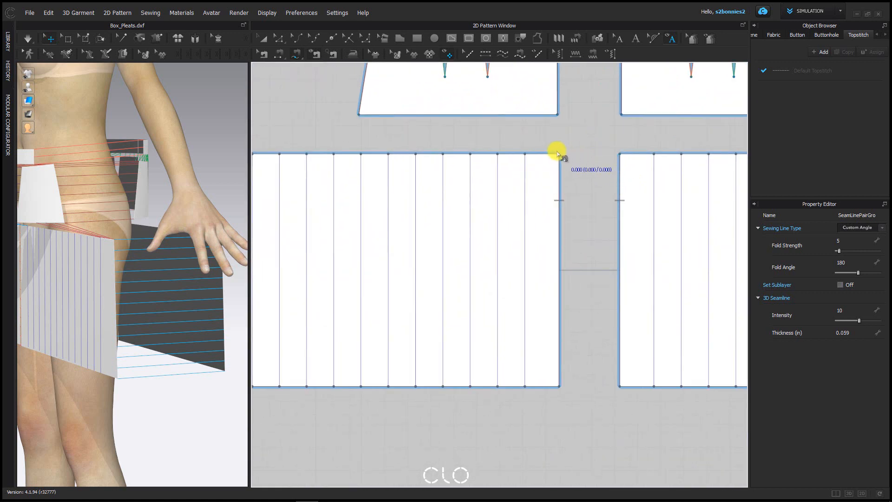
{"action": "left_click", "coordinate": [529, 154]}
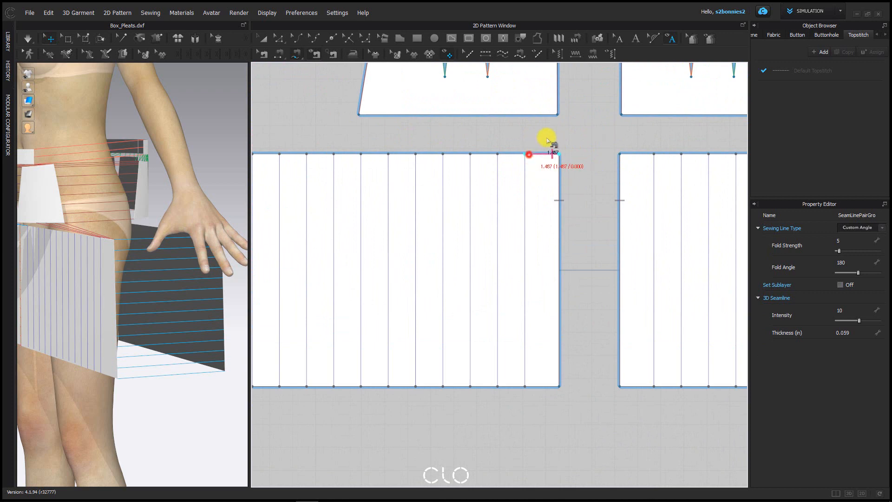
{"action": "left_click", "coordinate": [525, 111]}
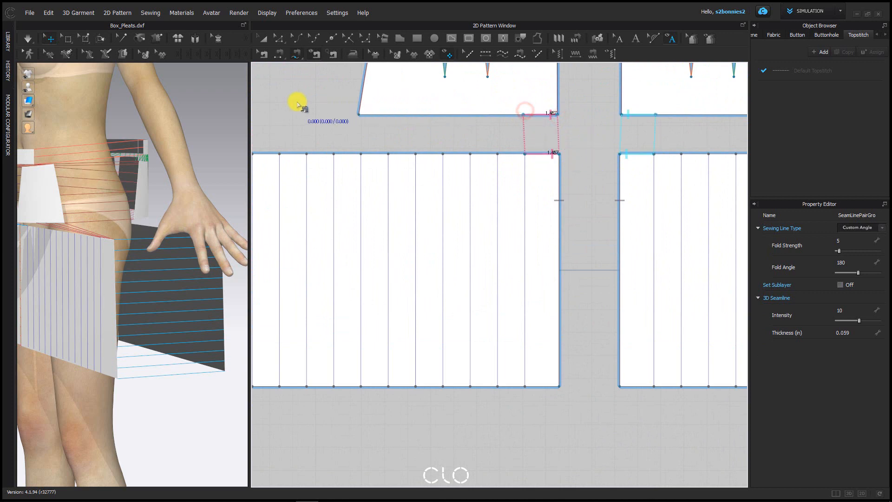
Free-sew the back panel's top edge between the side seam and the nearest pleat line to the side end of the back yoke's lower edge
{"action": "middle_click_drag", "start_coordinate": [295, 100], "coordinate": [430, 120]}
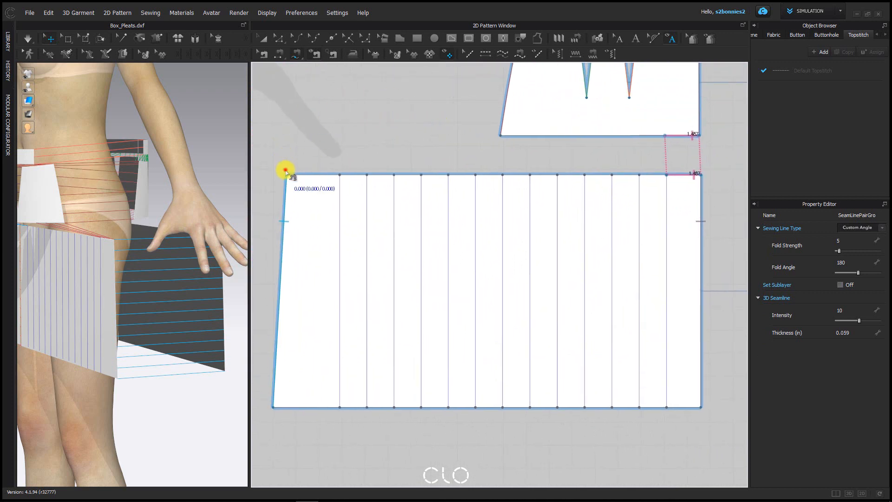
{"action": "left_click", "coordinate": [286, 174]}
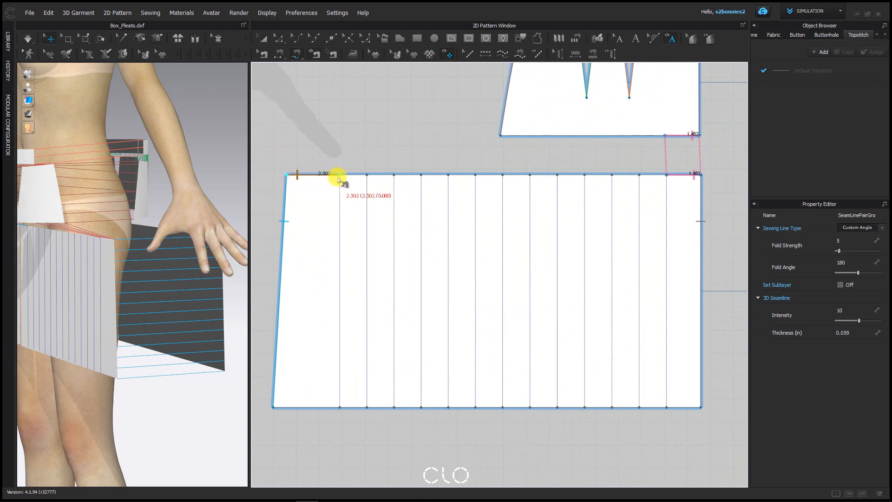
{"action": "left_click", "coordinate": [346, 175]}
{"action": "left_click", "coordinate": [501, 135]}
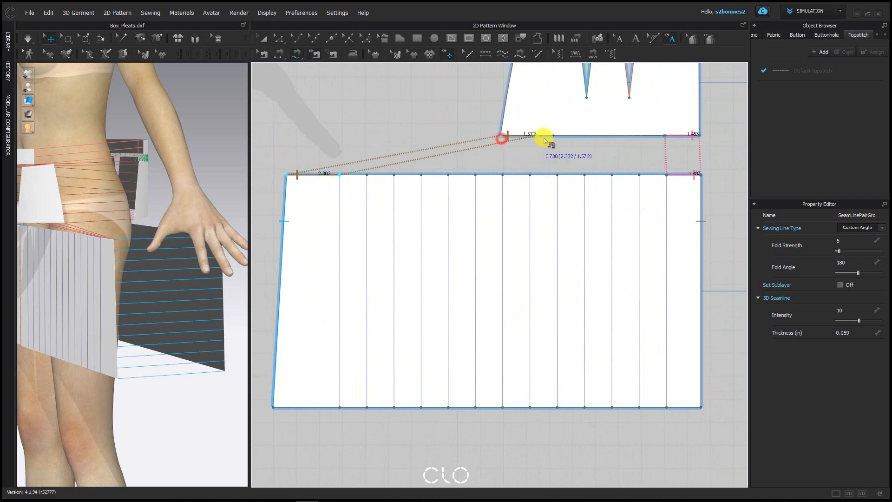
{"action": "left_click", "coordinate": [553, 136]}
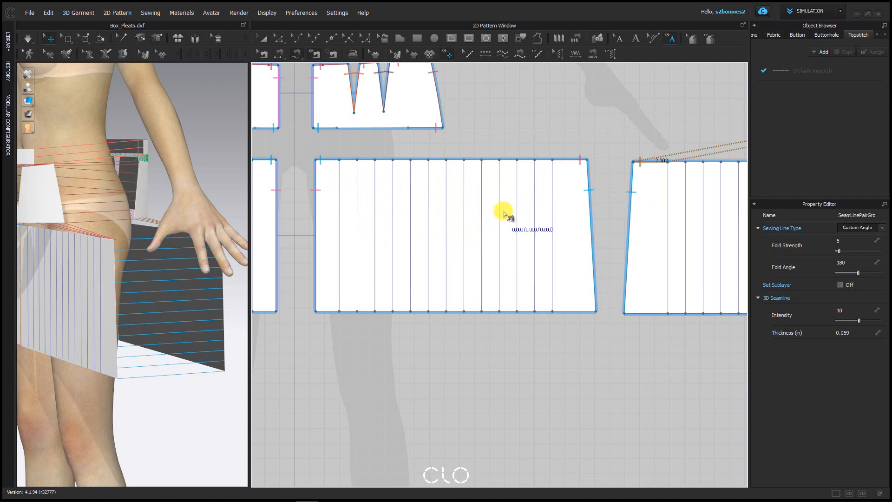
Using Trace, select the front panel's pleat lines in pairs, leaving out the first line and every third line after it
{"action": "middle_click_drag", "start_coordinate": [368, 185], "coordinate": [407, 176]}
{"action": "middle_click_drag", "start_coordinate": [457, 378], "coordinate": [469, 334]}
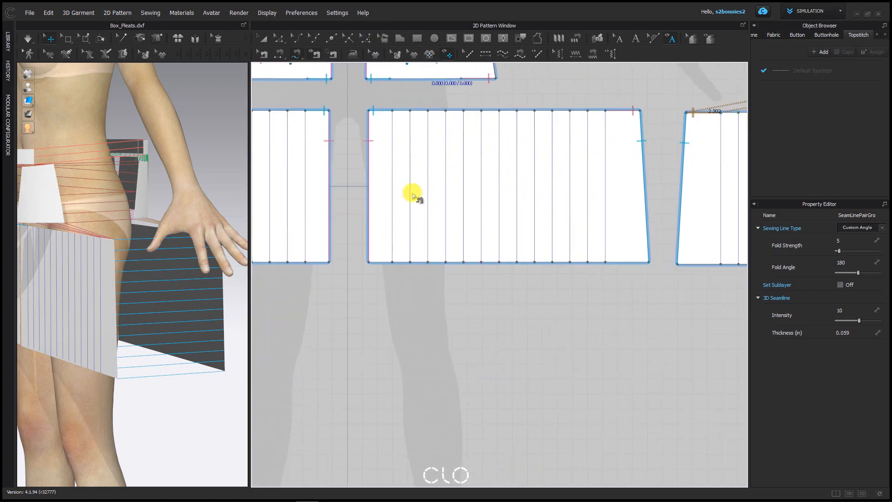
{"action": "scroll", "coordinate": [412, 193], "scroll_direction": "up", "scroll_amount": 4}
{"action": "scroll", "coordinate": [426, 203], "scroll_direction": "up", "scroll_amount": 2}
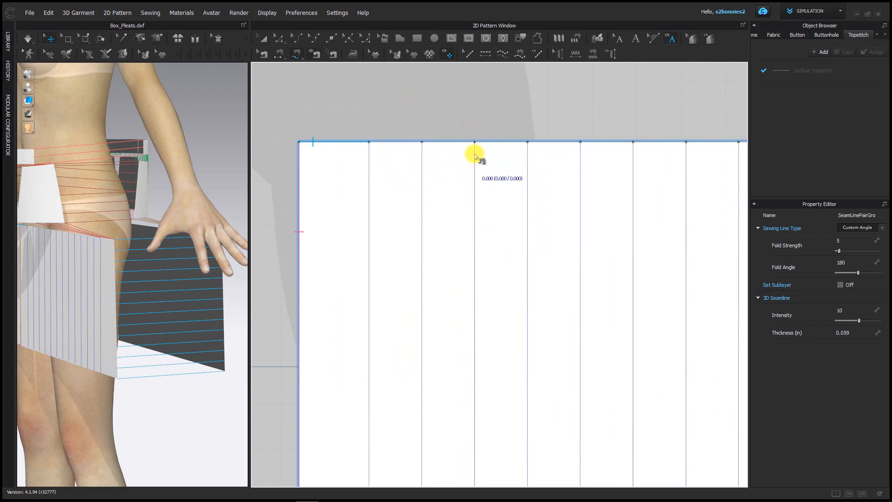
{"action": "left_click", "coordinate": [521, 38]}
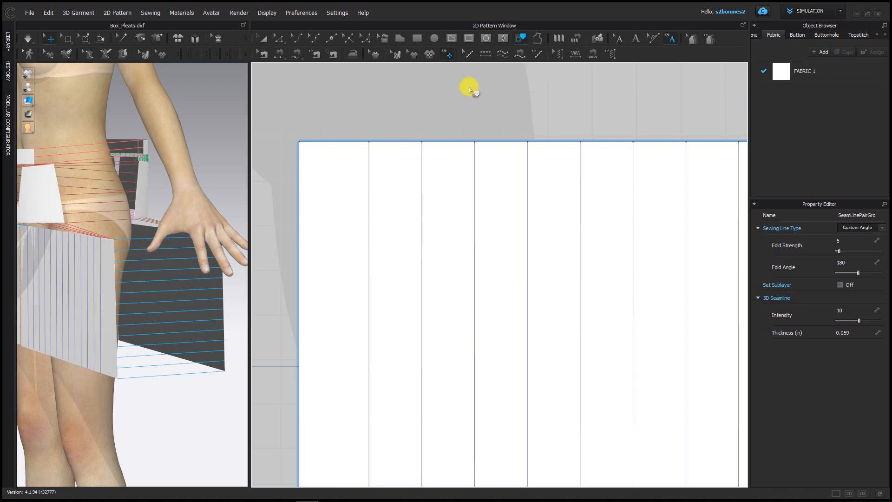
{"action": "left_click", "coordinate": [421, 166]}
{"action": "left_click", "coordinate": [475, 170]}
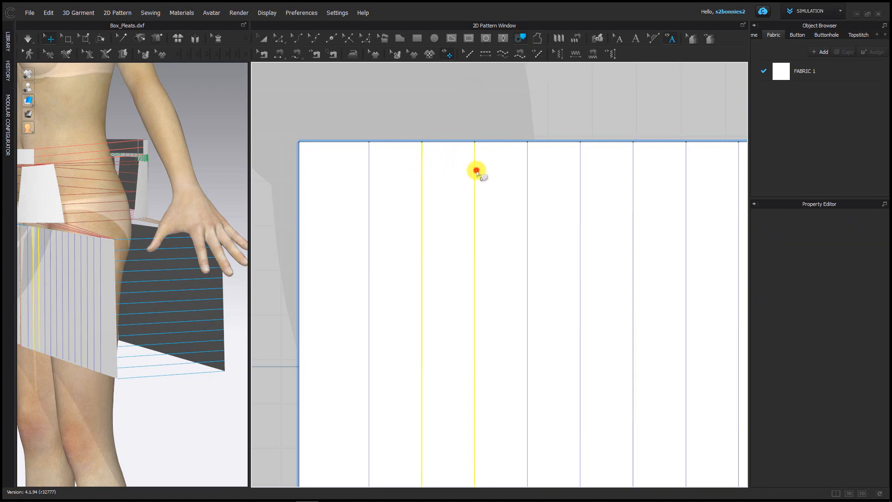
{"action": "middle_click_drag", "start_coordinate": [557, 227], "coordinate": [524, 211]}
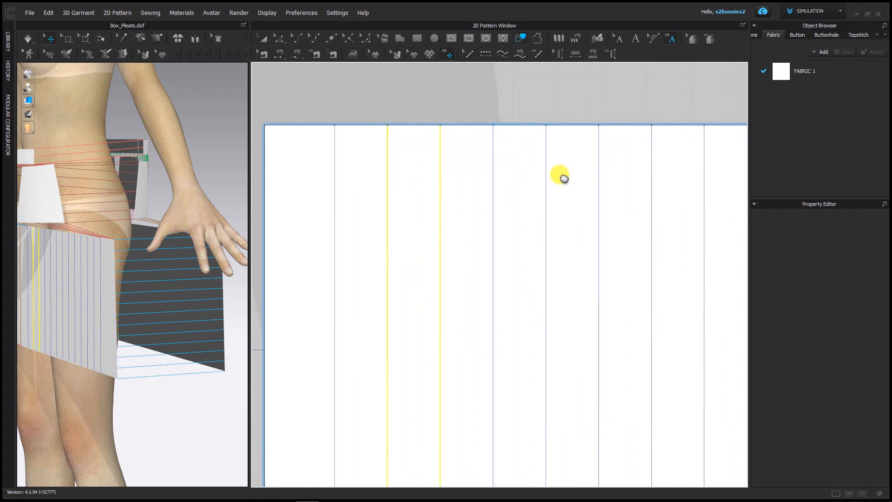
{"action": "middle_click_drag", "start_coordinate": [562, 175], "coordinate": [483, 153]}
{"action": "left_click", "coordinate": [484, 152]}
{"action": "left_click", "coordinate": [539, 163]}
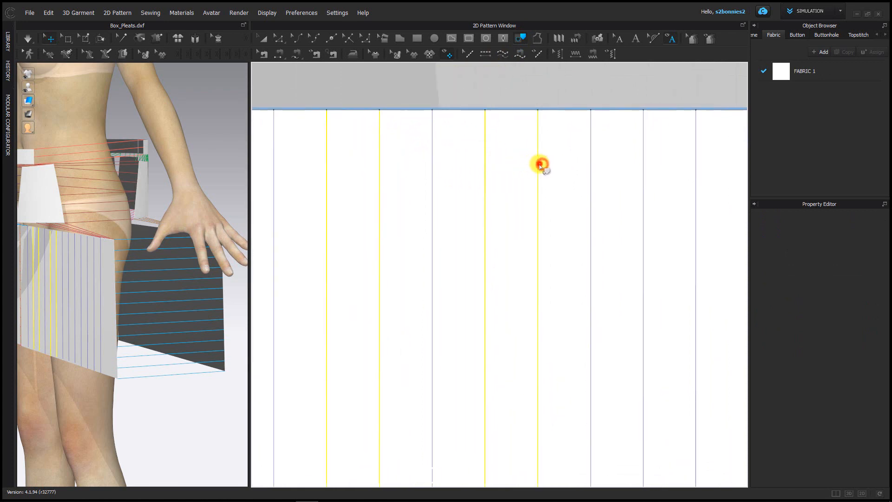
{"action": "middle_click_drag", "start_coordinate": [583, 189], "coordinate": [456, 153]}
{"action": "left_click", "coordinate": [515, 123]}
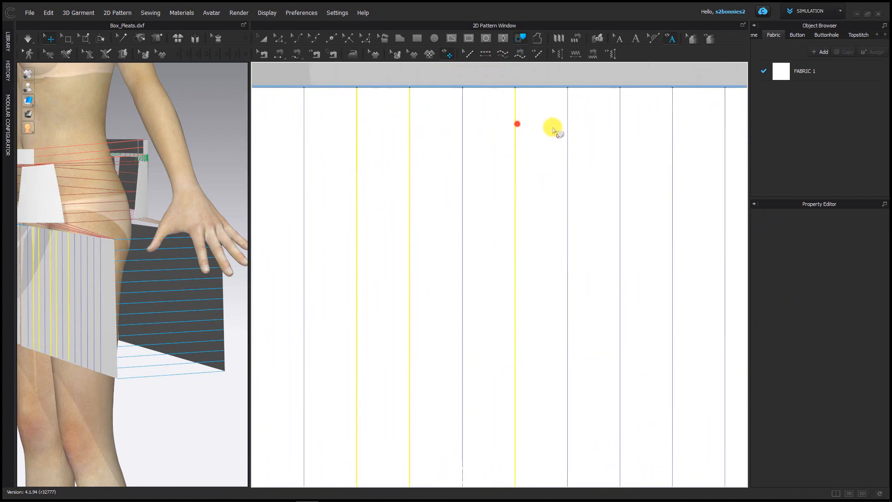
{"action": "left_click", "coordinate": [567, 136]}
{"action": "middle_click_drag", "start_coordinate": [615, 157], "coordinate": [475, 166]}
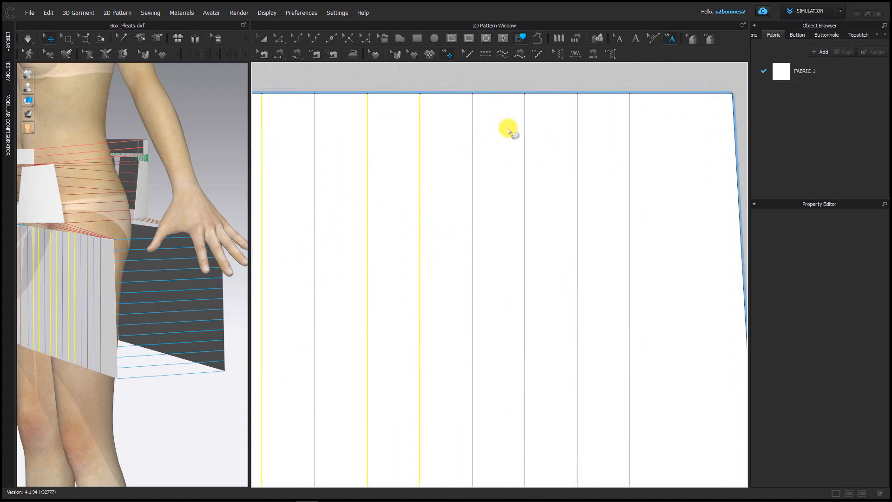
{"action": "left_click", "coordinate": [524, 142]}
{"action": "left_click", "coordinate": [577, 152]}
{"action": "scroll", "coordinate": [549, 195], "scroll_direction": "down", "scroll_amount": 6}
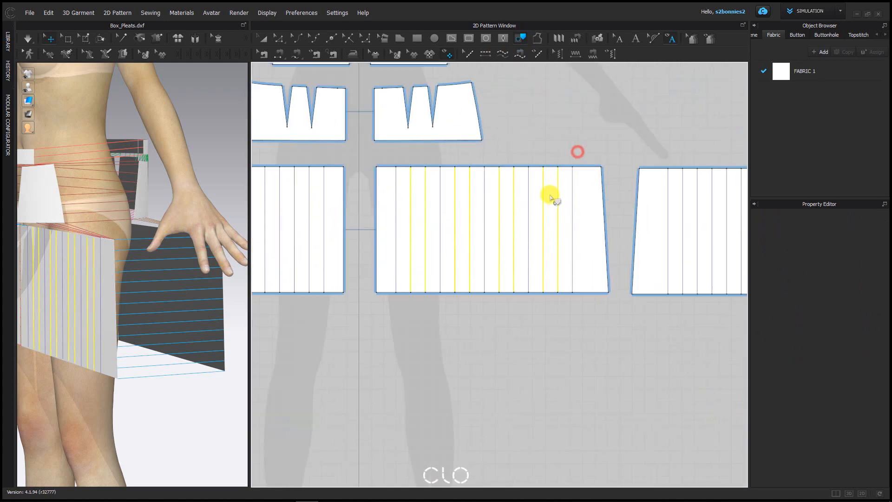
Add the matching pairs of pleat lines on the back panel to the selection and trace all of them as internal lines
{"action": "middle_click_drag", "start_coordinate": [609, 244], "coordinate": [465, 176]}
{"action": "scroll", "coordinate": [563, 135], "scroll_direction": "up", "scroll_amount": 3}
{"action": "left_click", "coordinate": [522, 118]}
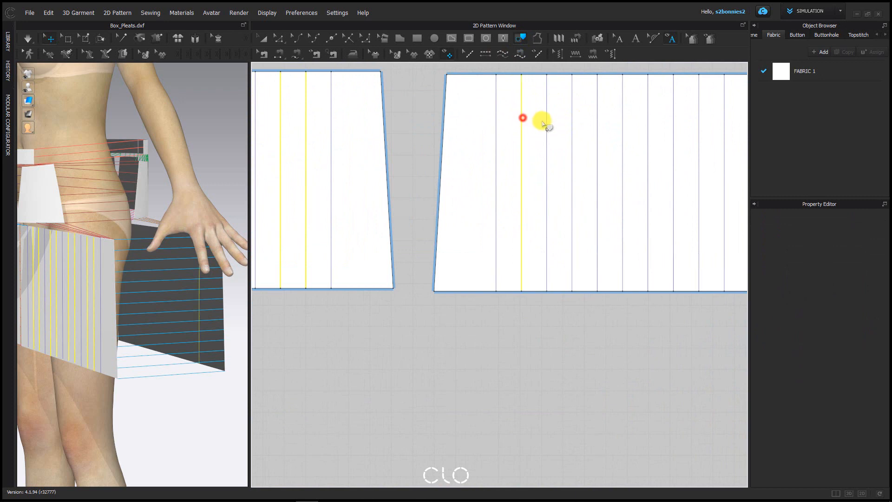
{"action": "left_click", "coordinate": [549, 113]}
{"action": "left_click", "coordinate": [597, 119]}
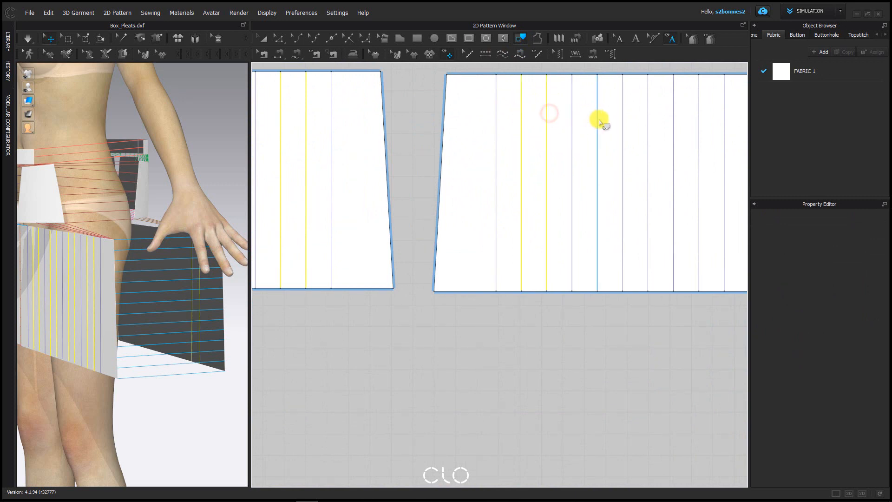
{"action": "left_click", "coordinate": [622, 124]}
{"action": "left_click", "coordinate": [672, 126]}
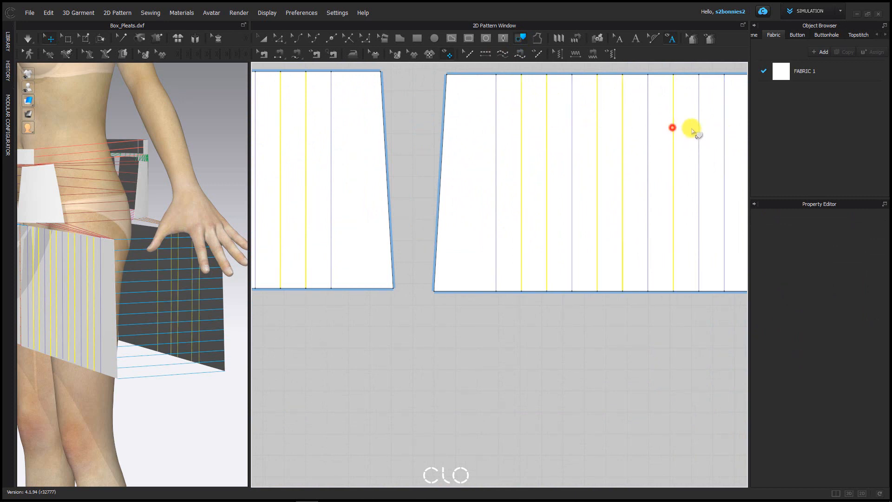
{"action": "left_click", "coordinate": [699, 131]}
{"action": "middle_click_drag", "start_coordinate": [701, 132], "coordinate": [609, 108]}
{"action": "left_click", "coordinate": [673, 114]}
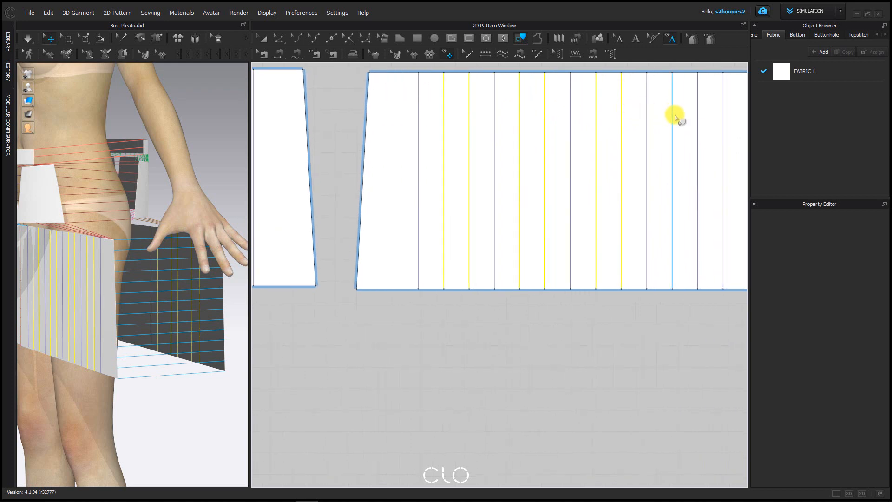
{"action": "left_click", "coordinate": [698, 119]}
{"action": "scroll", "coordinate": [472, 358], "scroll_direction": "down", "scroll_amount": 5}
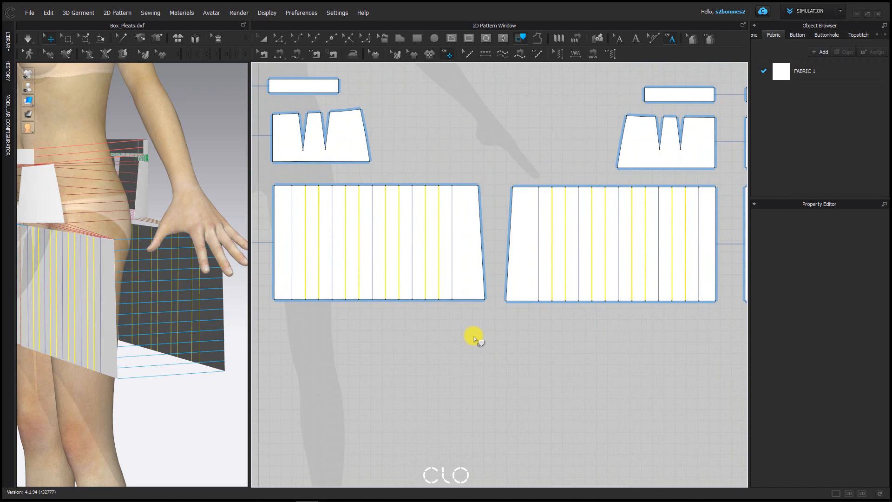
{"action": "key", "text": "Return"}
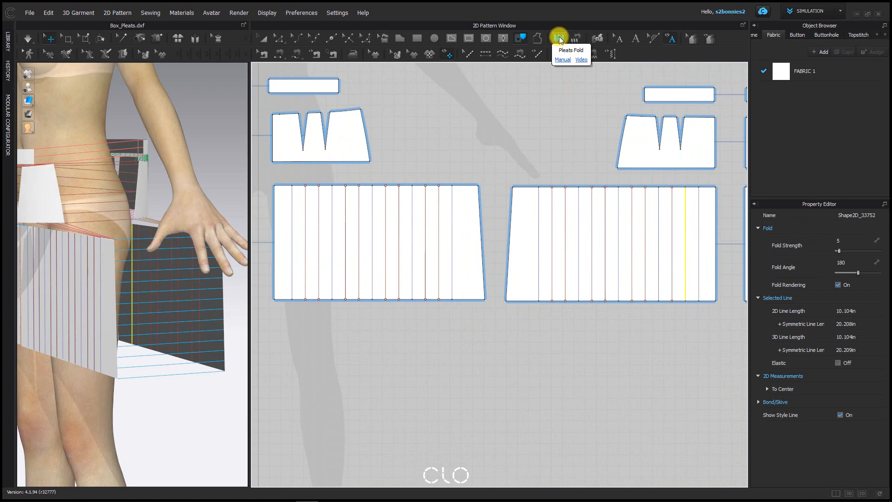
Apply Pleats Fold across the four fold lines nearest center front, using Box Pleats with Reverse Direction and 2 internal lines per pleat
{"action": "left_click", "coordinate": [559, 40]}
{"action": "right_click_drag", "start_coordinate": [470, 102], "coordinate": [560, 94]}
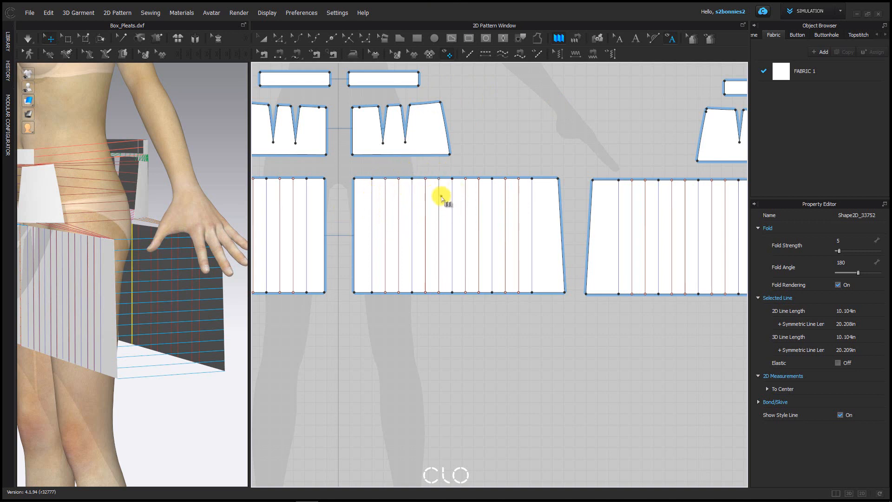
{"action": "left_click", "coordinate": [370, 210]}
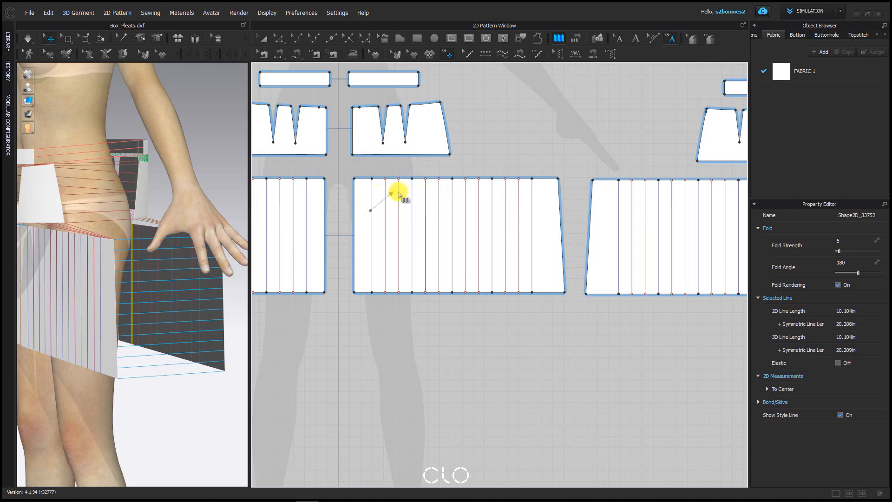
{"action": "left_click", "coordinate": [446, 210]}
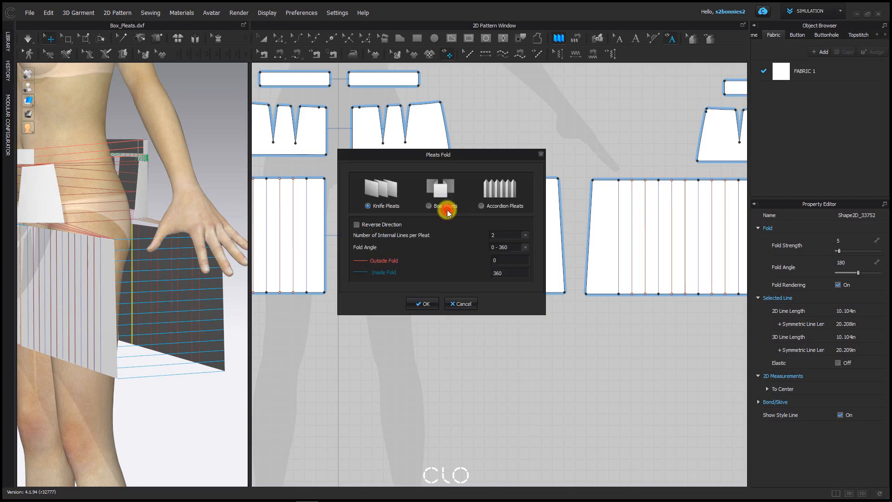
{"action": "left_click_drag", "start_coordinate": [461, 151], "coordinate": [234, 159]}
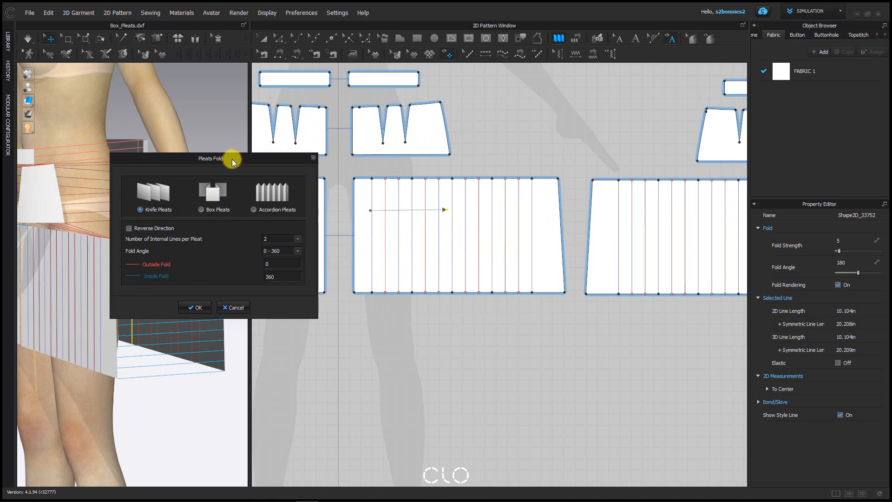
{"action": "left_click", "coordinate": [201, 213]}
{"action": "left_click_drag", "start_coordinate": [276, 159], "coordinate": [295, 123]}
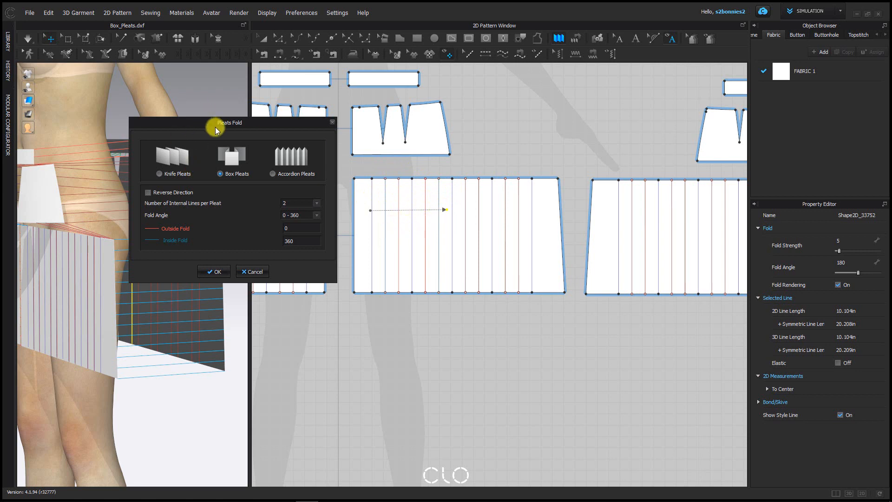
{"action": "left_click_drag", "start_coordinate": [216, 128], "coordinate": [228, 99]}
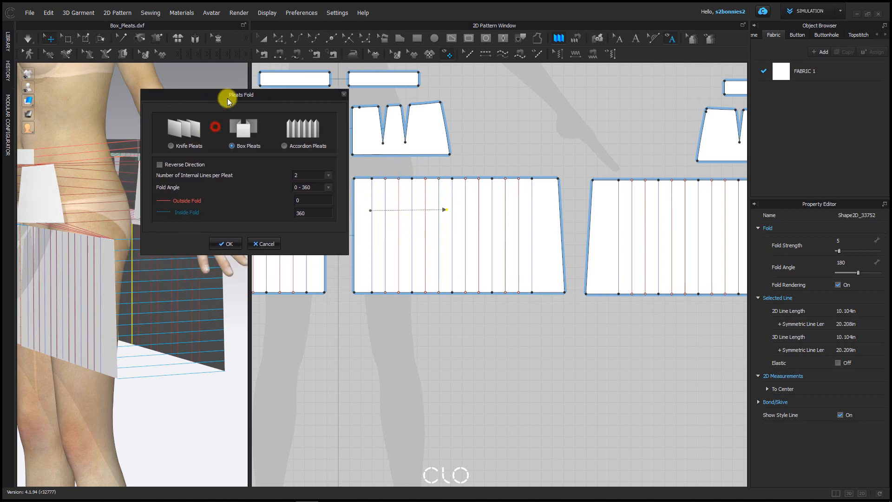
{"action": "left_click", "coordinate": [162, 165]}
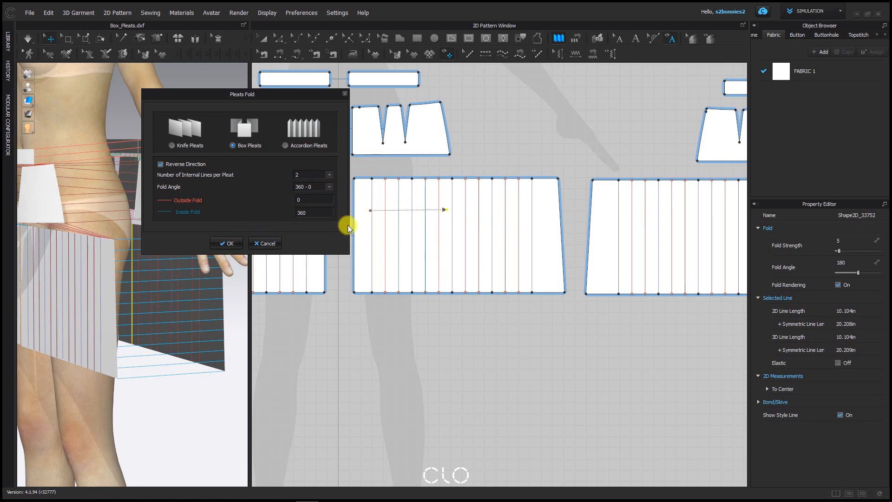
{"action": "left_click", "coordinate": [233, 243]}
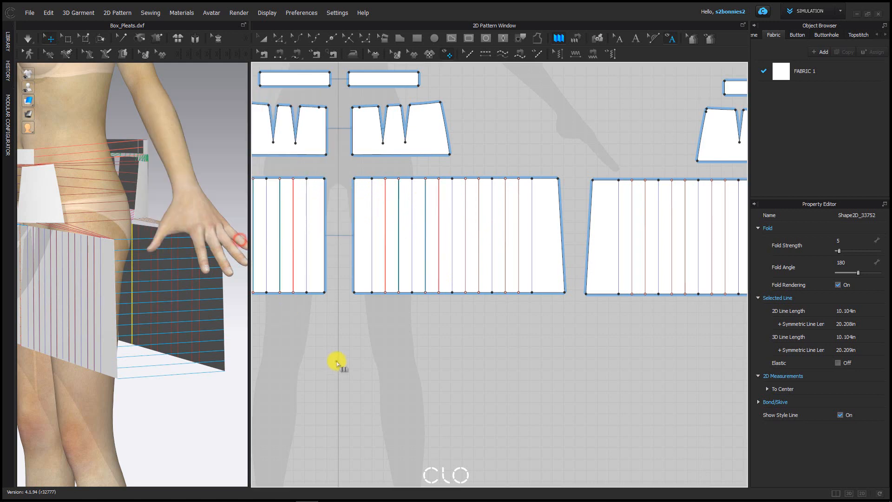
Fold the remaining four lines on the side-seam half of the front panel as Box Pleats with Reverse Direction
{"action": "middle_click_drag", "start_coordinate": [448, 311], "coordinate": [407, 324]}
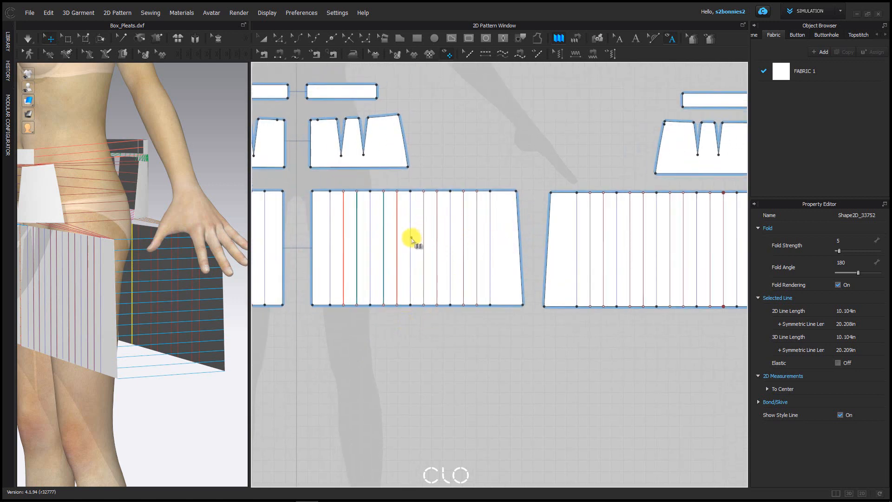
{"action": "left_click", "coordinate": [411, 238]}
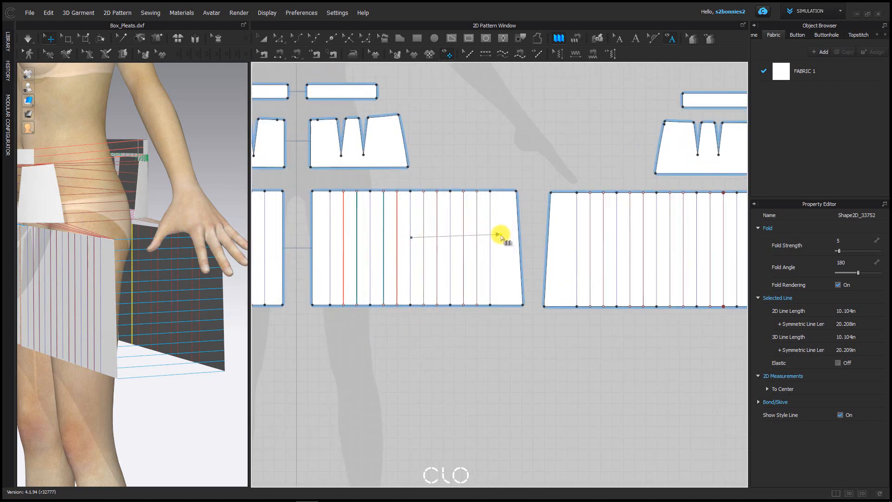
{"action": "left_click", "coordinate": [498, 235]}
{"action": "left_click_drag", "start_coordinate": [456, 156], "coordinate": [235, 150]}
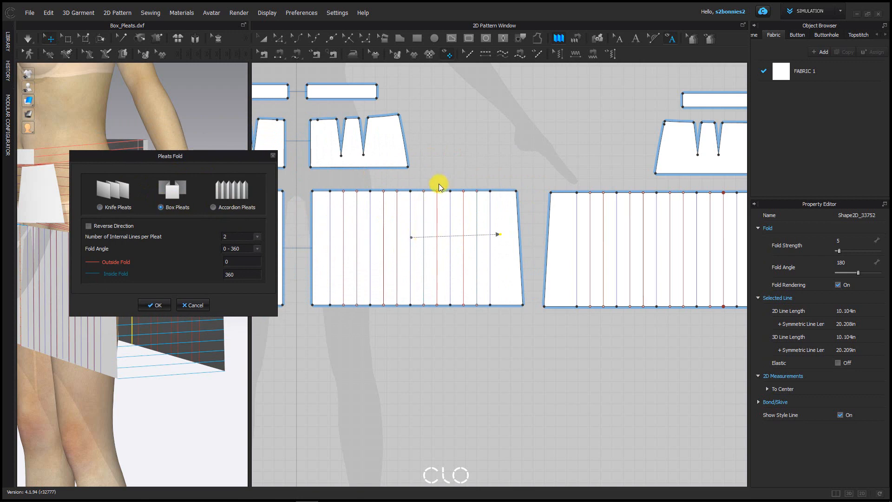
{"action": "left_click", "coordinate": [89, 226]}
{"action": "left_click", "coordinate": [160, 304]}
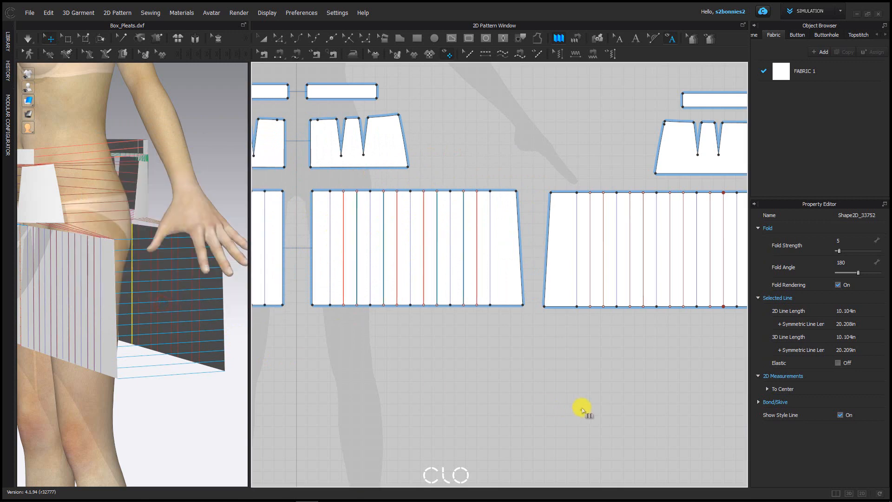
Fold the four lines on the side-seam half of the back panel as Box Pleats with Reverse Direction
{"action": "middle_click_drag", "start_coordinate": [557, 388], "coordinate": [507, 373]}
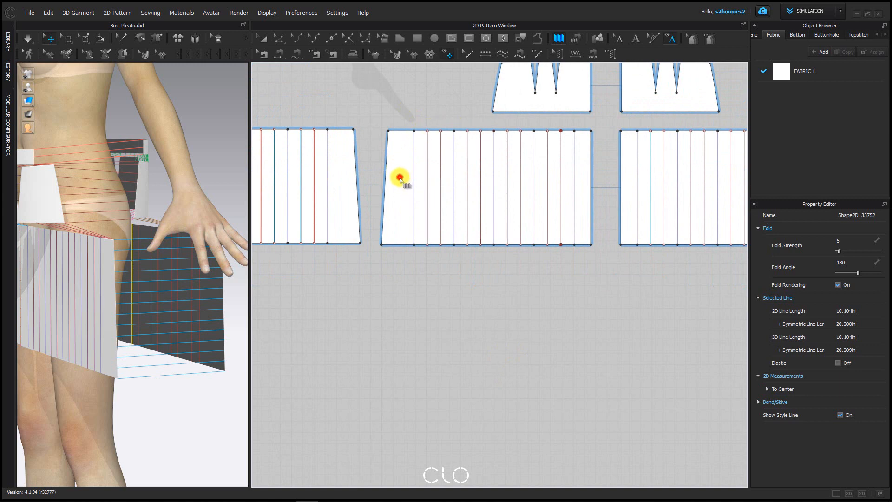
{"action": "left_click", "coordinate": [399, 178]}
{"action": "left_click", "coordinate": [494, 177]}
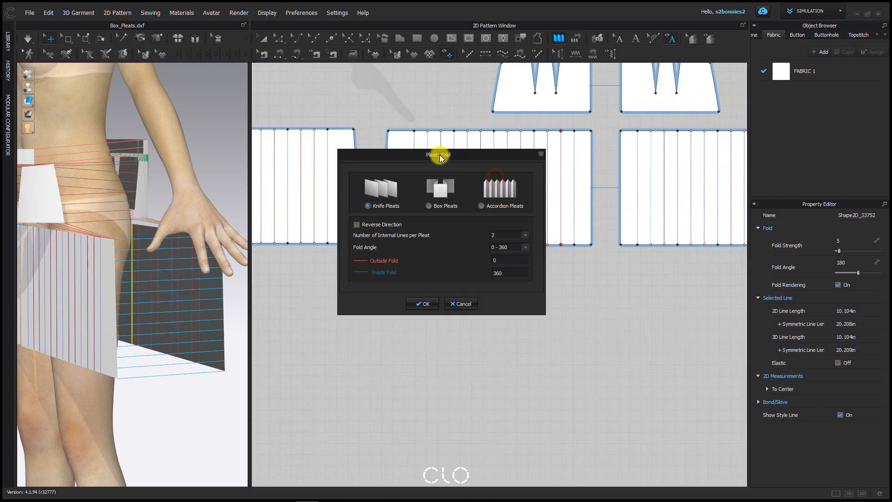
{"action": "left_click_drag", "start_coordinate": [440, 158], "coordinate": [255, 108]}
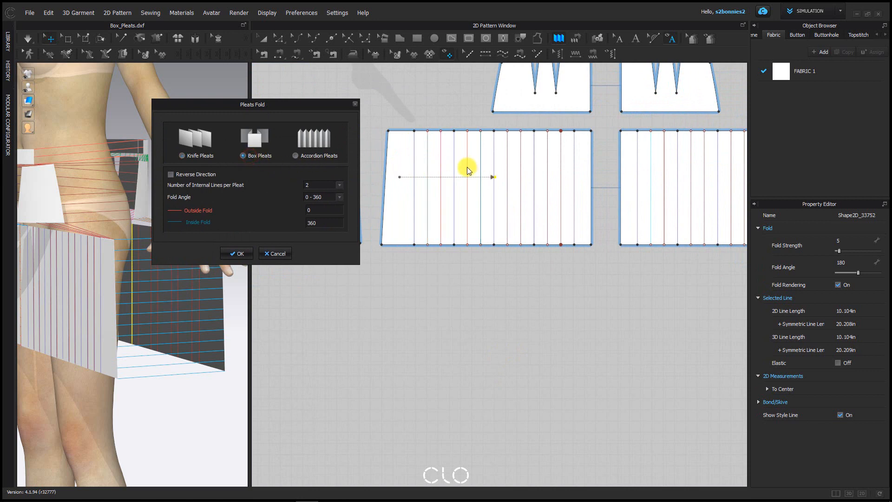
{"action": "left_click", "coordinate": [171, 174]}
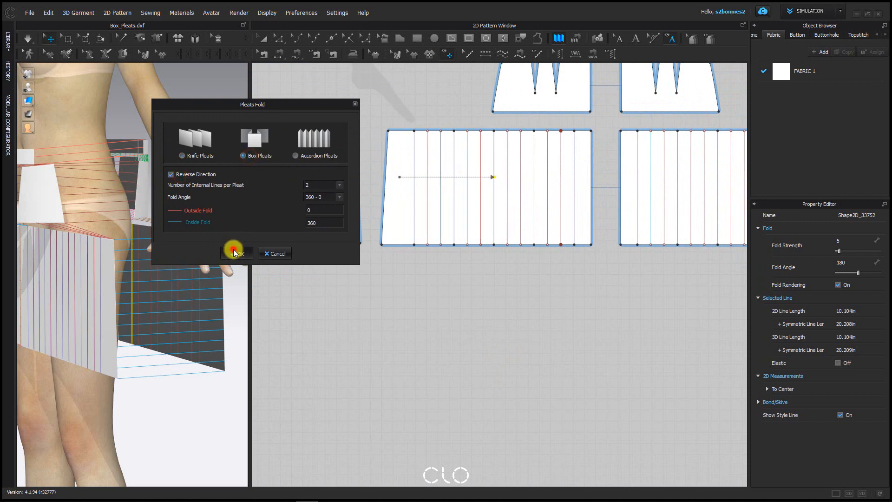
{"action": "left_click", "coordinate": [237, 253]}
Apply Pleats Fold with Box Pleats across the four fold lines nearest center back on the back panel
{"action": "left_click", "coordinate": [502, 174]}
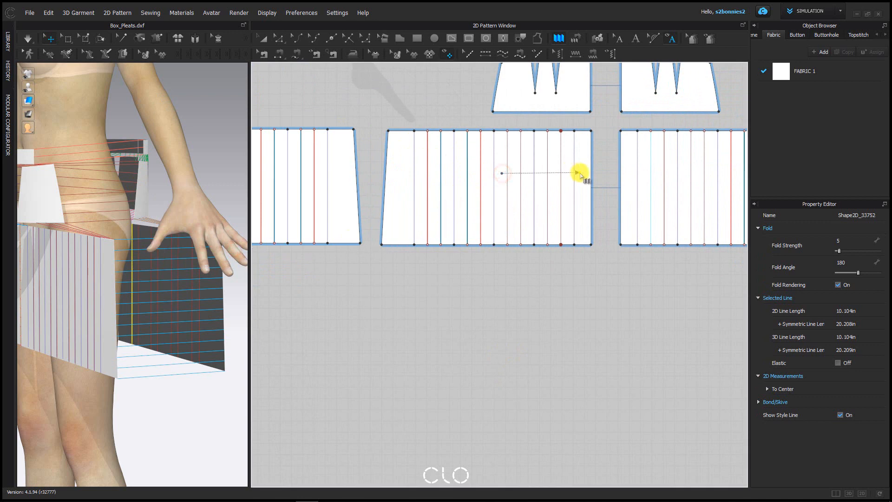
{"action": "left_click", "coordinate": [580, 173]}
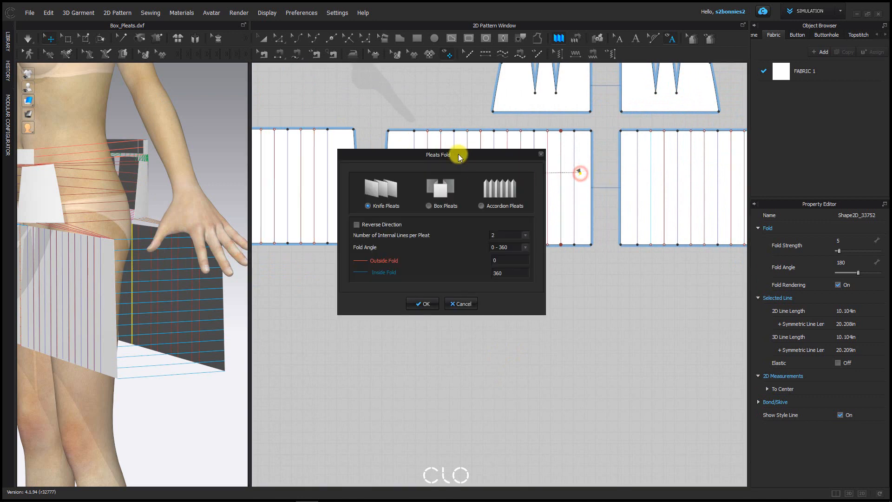
{"action": "left_click_drag", "start_coordinate": [458, 150], "coordinate": [258, 138]}
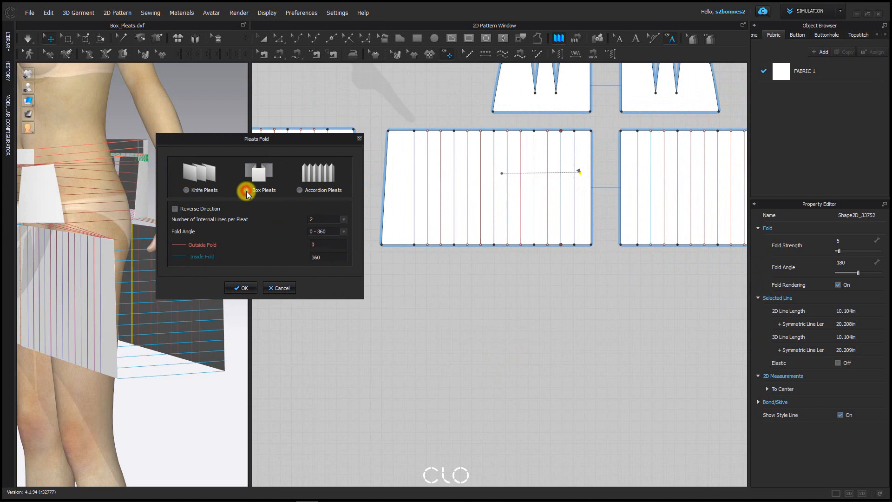
{"action": "left_click", "coordinate": [246, 190]}
{"action": "left_click", "coordinate": [247, 289]}
{"action": "scroll", "coordinate": [550, 342], "scroll_direction": "down", "scroll_amount": 2}
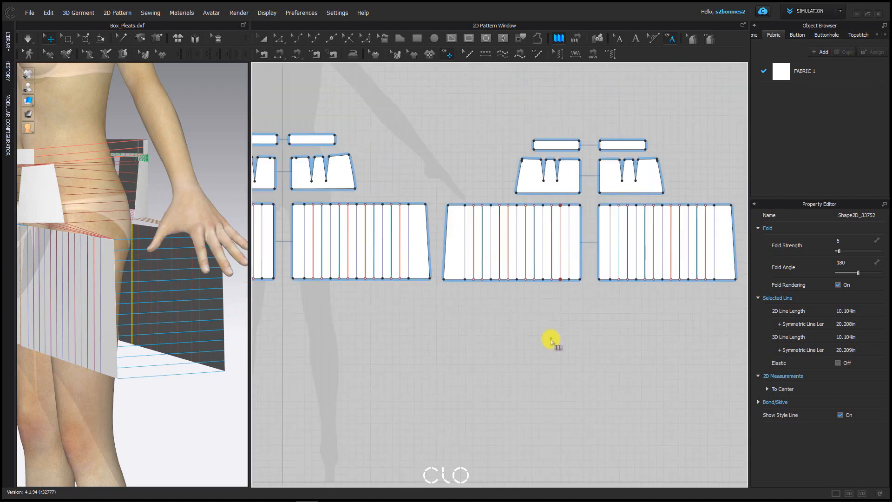
Use Segment Sewing to sew the adjoining top-edge segments of the front panel's pleat nearest center front
{"action": "middle_click_drag", "start_coordinate": [551, 341], "coordinate": [577, 268]}
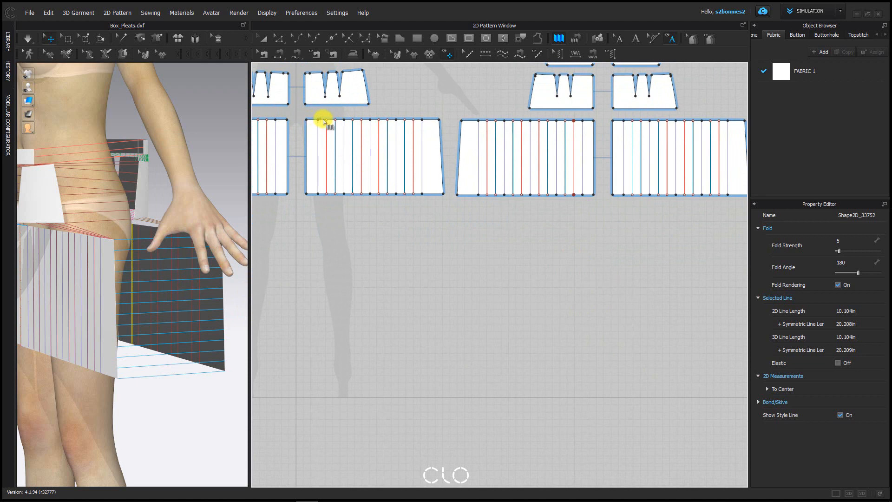
{"action": "scroll", "coordinate": [269, 84], "scroll_direction": "up", "scroll_amount": 6}
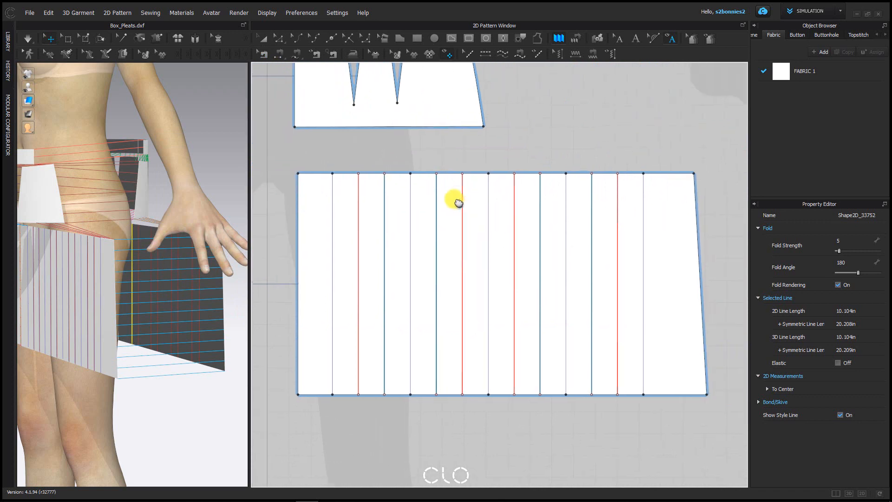
{"action": "left_click", "coordinate": [295, 55]}
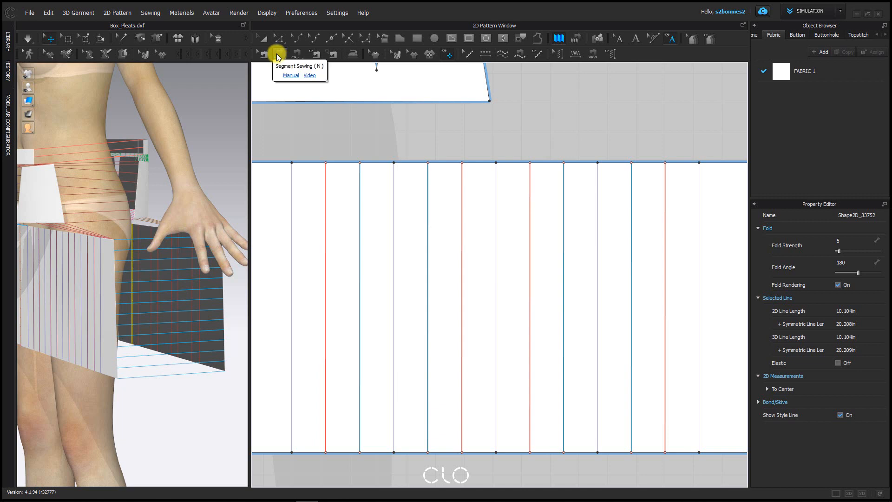
{"action": "left_click", "coordinate": [276, 54]}
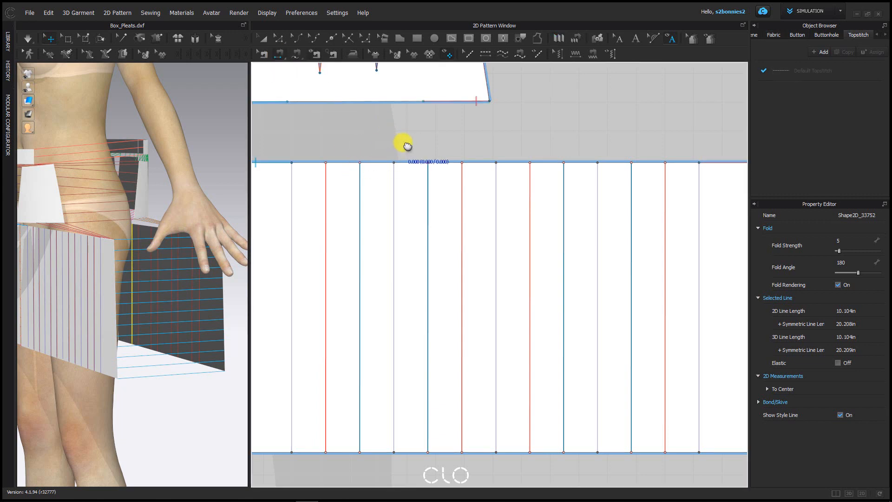
{"action": "middle_click_drag", "start_coordinate": [402, 145], "coordinate": [407, 122]}
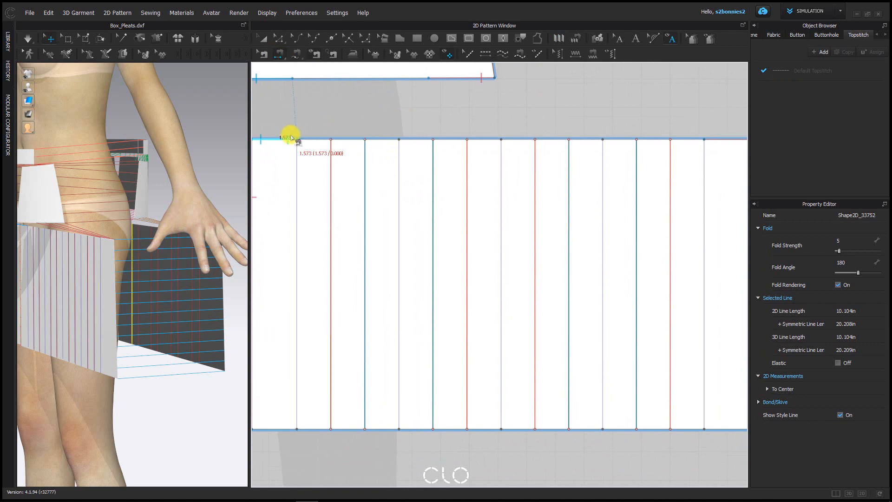
{"action": "left_click", "coordinate": [342, 138]}
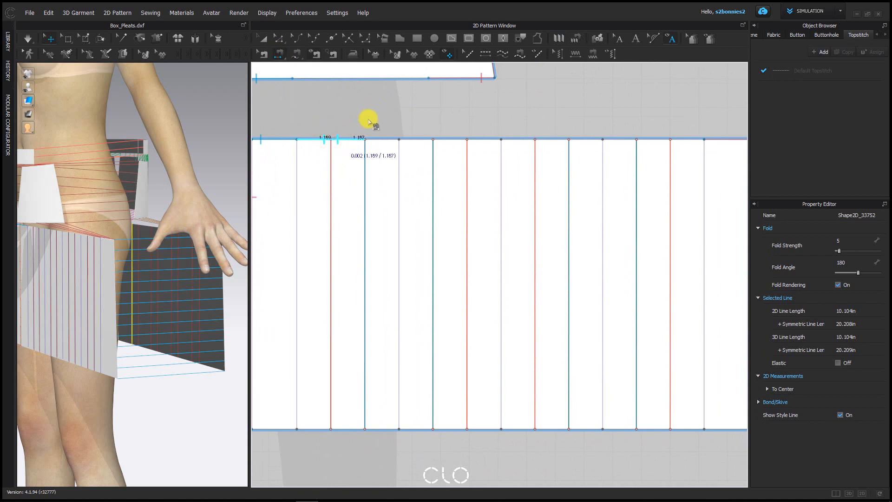
{"action": "left_click", "coordinate": [367, 137]}
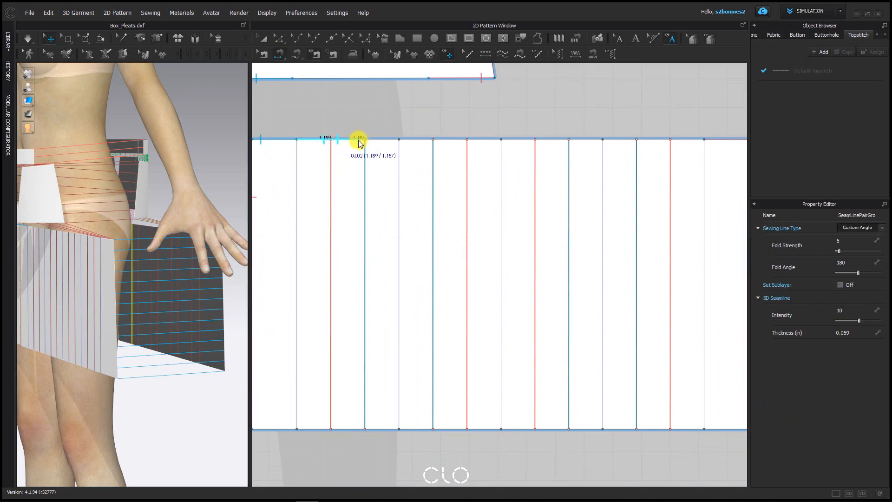
{"action": "left_click", "coordinate": [376, 138]}
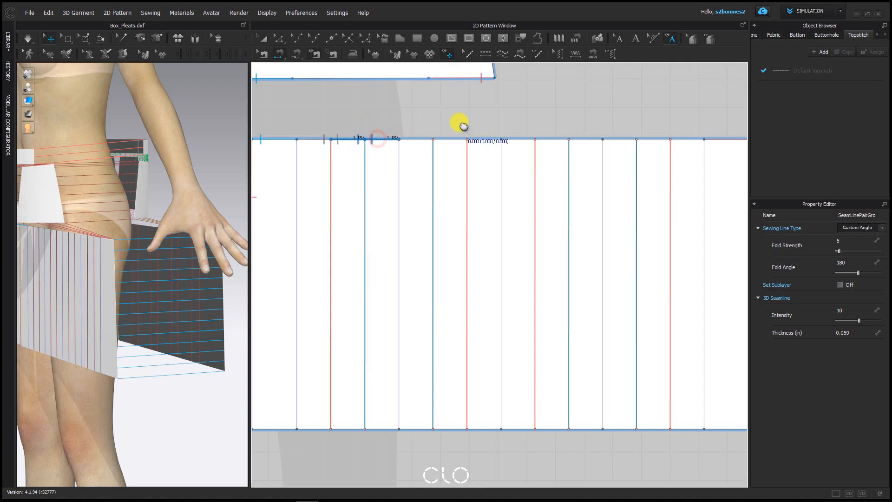
Sew the top-edge segments of the remaining three box pleats on the front panel, working out to the side seam
{"action": "middle_click_drag", "start_coordinate": [459, 123], "coordinate": [427, 116]}
{"action": "left_click", "coordinate": [391, 130]}
{"action": "left_click", "coordinate": [408, 129]}
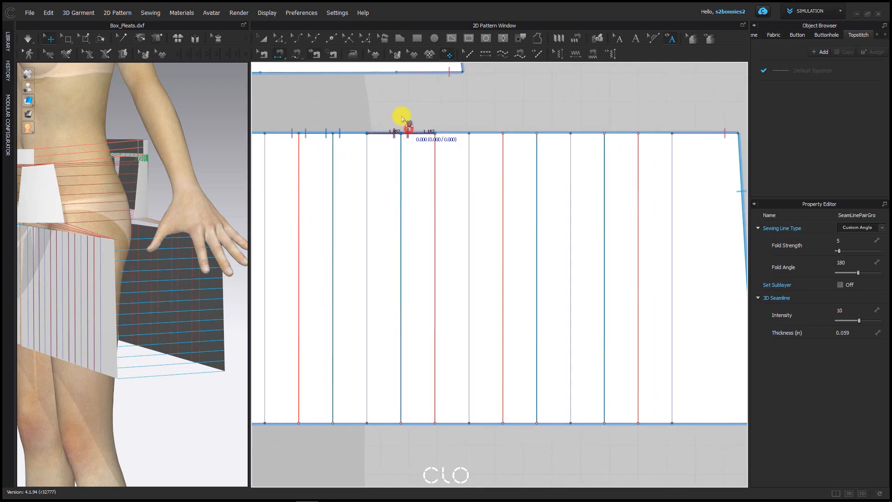
{"action": "left_click", "coordinate": [440, 131]}
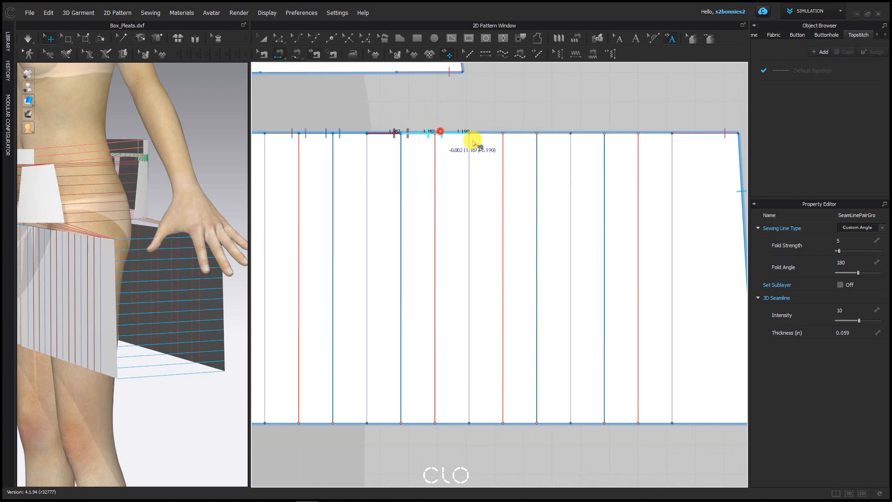
{"action": "left_click", "coordinate": [498, 130]}
{"action": "left_click", "coordinate": [513, 131]}
{"action": "left_click", "coordinate": [533, 132]}
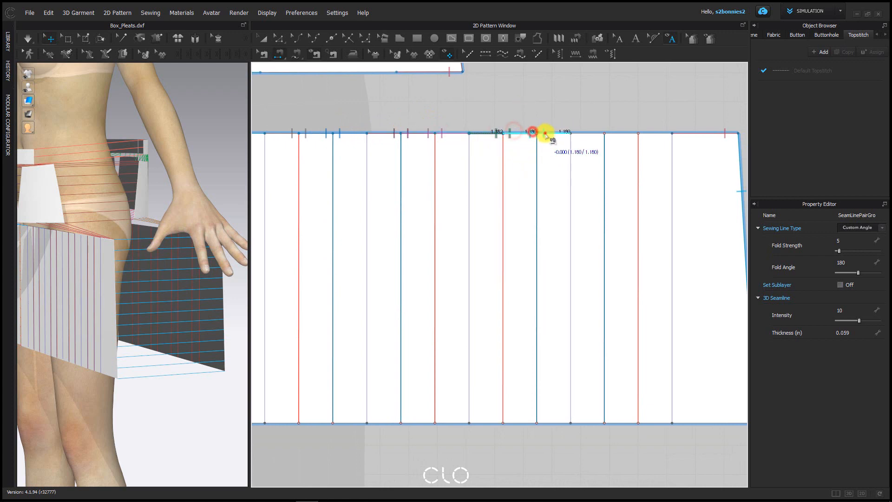
{"action": "left_click", "coordinate": [545, 133]}
{"action": "left_click", "coordinate": [592, 132]}
{"action": "left_click", "coordinate": [612, 134]}
{"action": "left_click", "coordinate": [632, 134]}
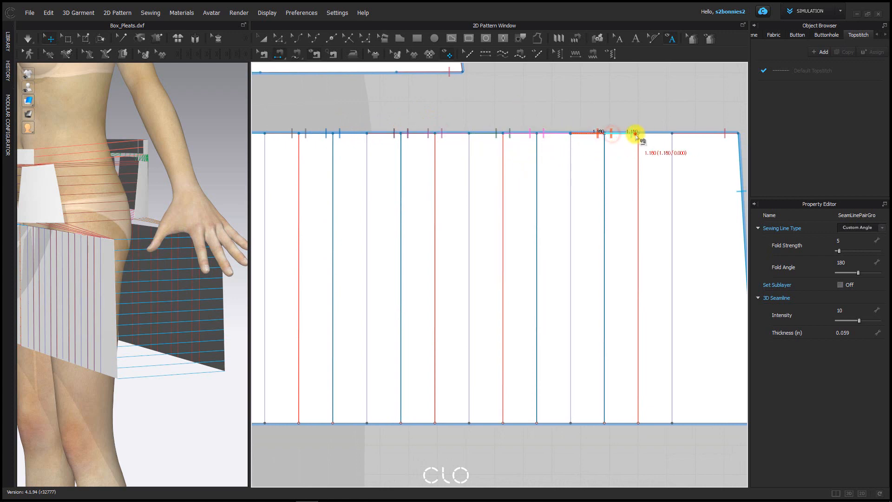
{"action": "left_click", "coordinate": [643, 133]}
Sew the top-edge segments of the back panel's two pleats nearest the side seam
{"action": "scroll", "coordinate": [641, 106], "scroll_direction": "down", "scroll_amount": 8}
{"action": "middle_click_drag", "start_coordinate": [651, 95], "coordinate": [482, 86]}
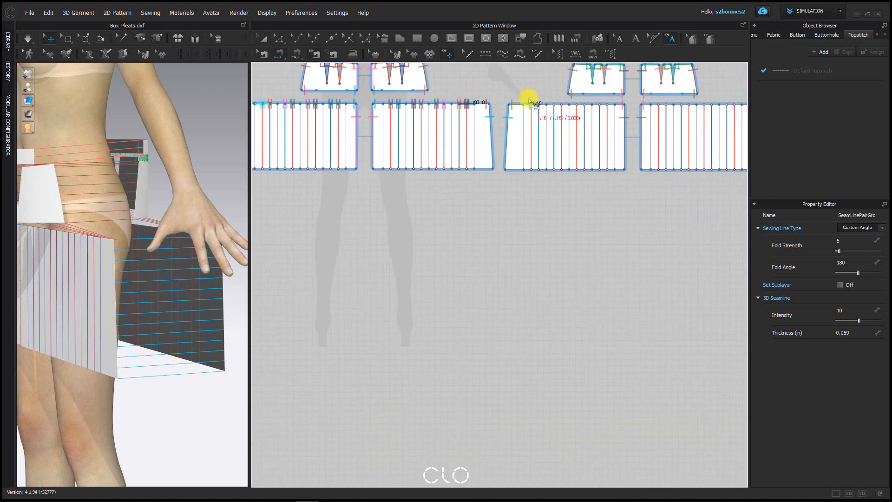
{"action": "scroll", "coordinate": [528, 103], "scroll_direction": "up", "scroll_amount": 5}
{"action": "left_click", "coordinate": [532, 115]}
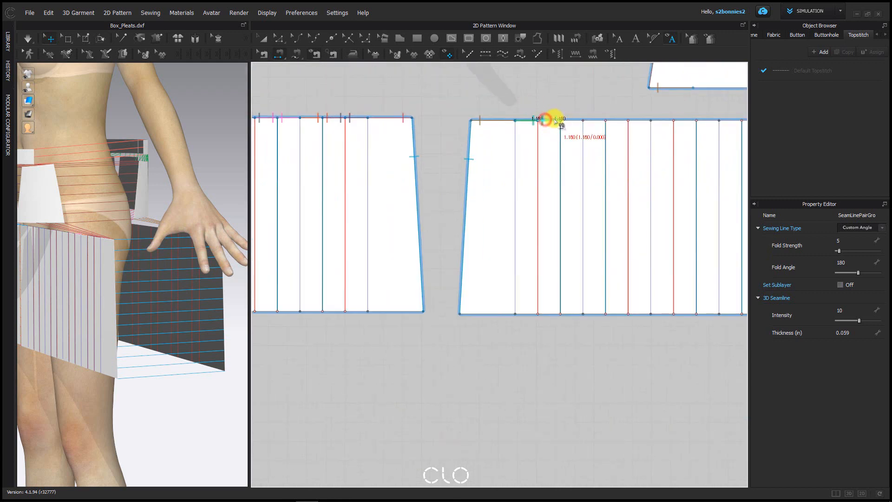
{"action": "left_click", "coordinate": [553, 120]}
{"action": "left_click", "coordinate": [603, 119]}
{"action": "left_click", "coordinate": [615, 120]}
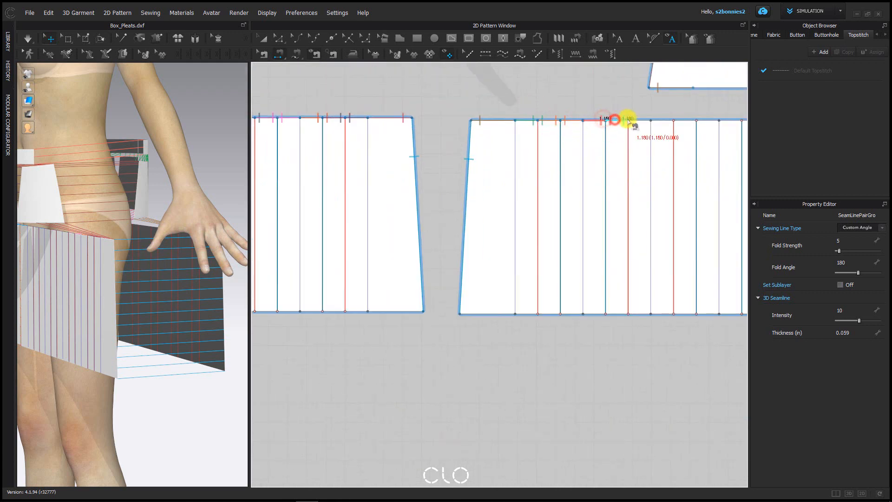
Sew the top-edge segments of the back panel's two pleats nearest center back
{"action": "left_click", "coordinate": [671, 119]}
{"action": "left_click", "coordinate": [683, 120]}
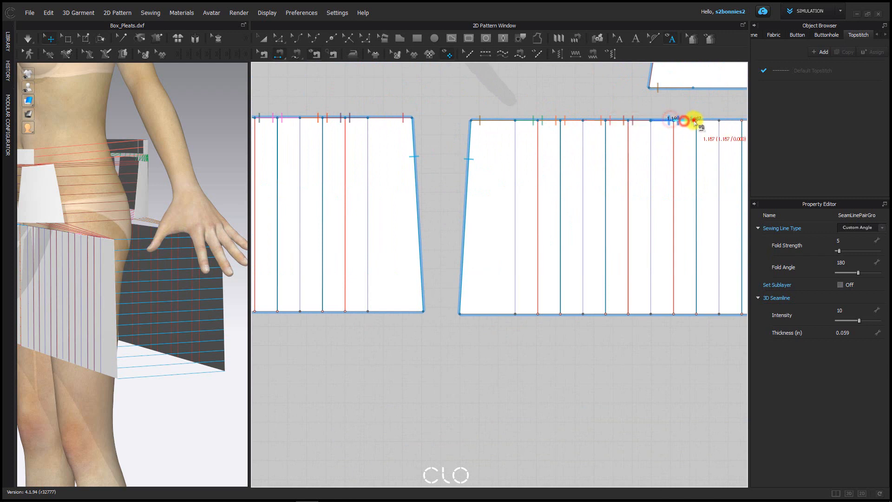
{"action": "left_click", "coordinate": [693, 120]}
{"action": "left_click", "coordinate": [701, 120]}
{"action": "middle_click_drag", "start_coordinate": [716, 110], "coordinate": [538, 95]}
{"action": "left_click", "coordinate": [561, 103]}
{"action": "left_click", "coordinate": [574, 104]}
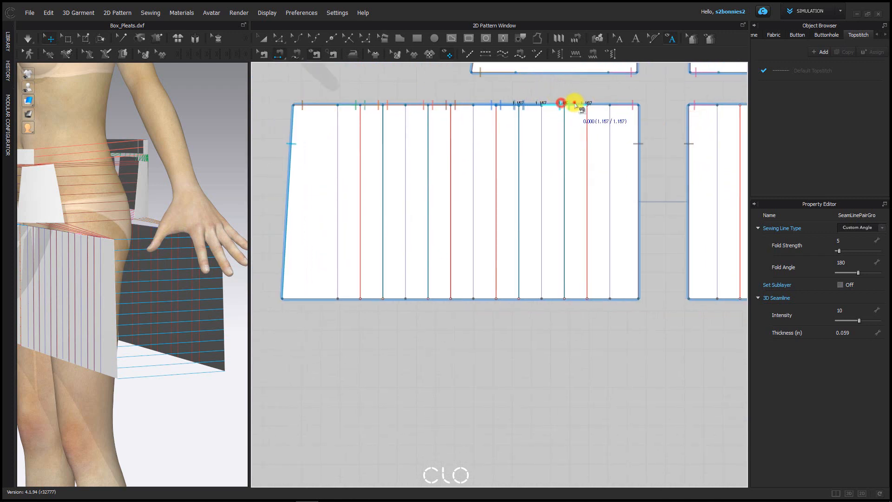
{"action": "left_click", "coordinate": [585, 105]}
{"action": "left_click", "coordinate": [589, 104]}
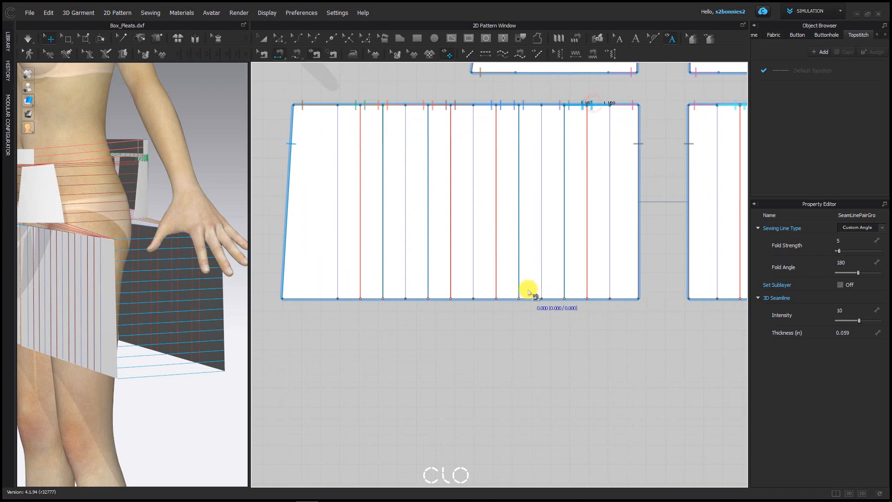
Set the sewing line type of all pleat seams along the front and back panels' top edges to Turned
{"action": "scroll", "coordinate": [599, 238], "scroll_direction": "down", "scroll_amount": 2}
{"action": "scroll", "coordinate": [599, 238], "scroll_direction": "down", "scroll_amount": 3}
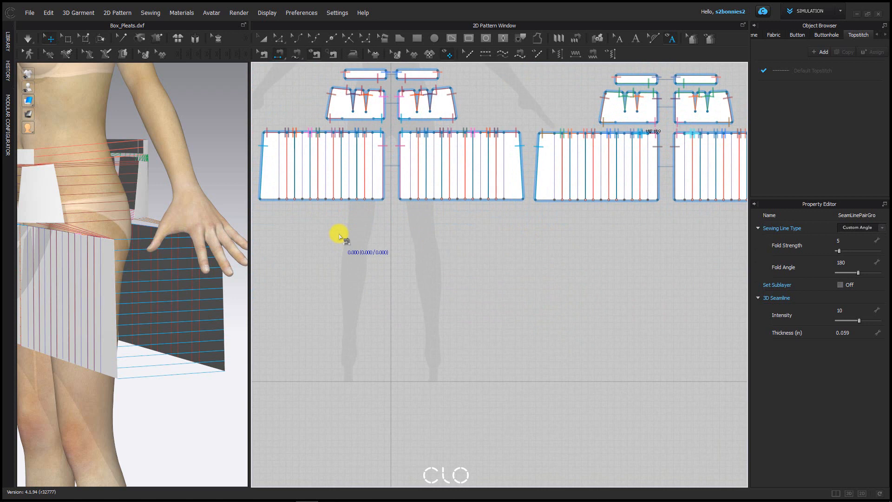
{"action": "left_click", "coordinate": [264, 54]}
{"action": "scroll", "coordinate": [414, 112], "scroll_direction": "up", "scroll_amount": 5}
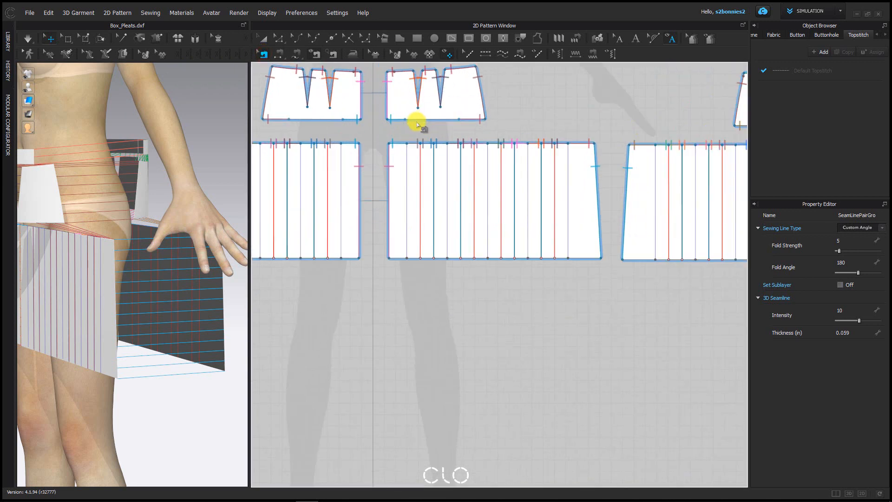
{"action": "right_click_drag", "start_coordinate": [413, 138], "coordinate": [338, 136]}
{"action": "left_click_drag", "start_coordinate": [323, 130], "coordinate": [622, 177]}
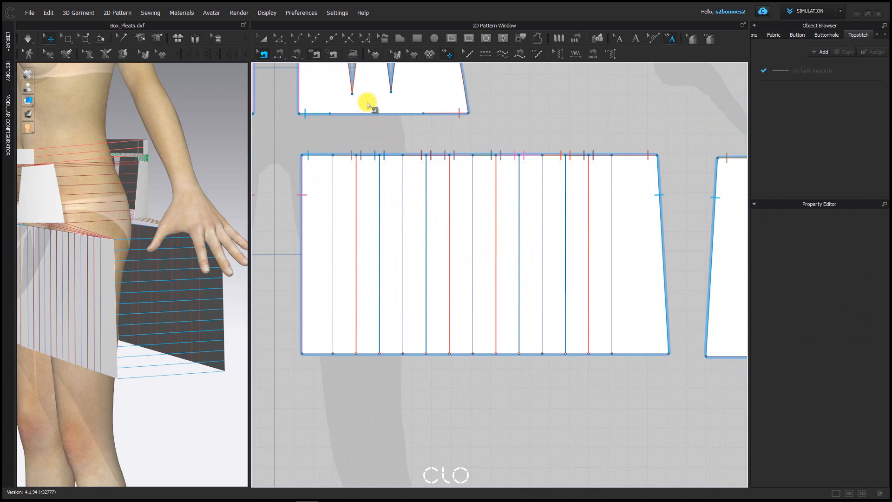
{"action": "left_click_drag", "start_coordinate": [322, 135], "coordinate": [625, 167]}
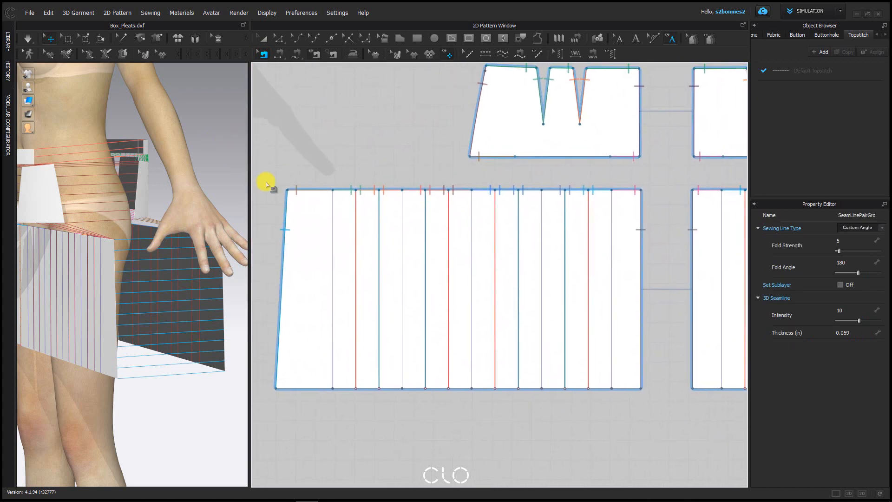
{"action": "left_click_drag", "start_coordinate": [327, 177], "coordinate": [620, 205]}
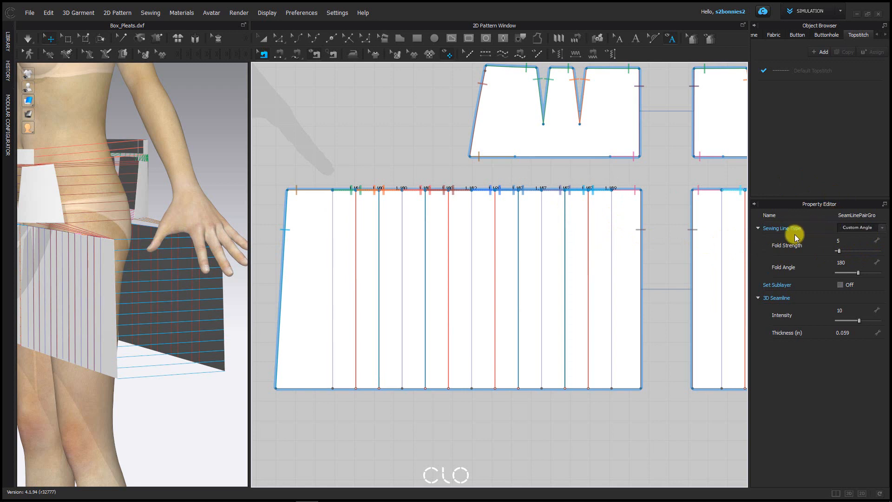
{"action": "left_click", "coordinate": [857, 227]}
{"action": "left_click", "coordinate": [860, 215]}
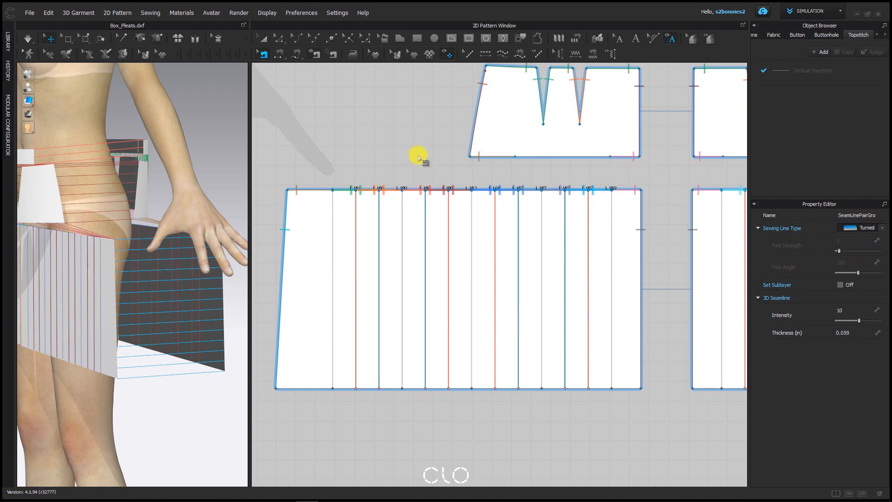
Start an M:N Free Sewing seam with the middle section of the front yoke's bottom edge, between its two inner points, as the M side
{"action": "scroll", "coordinate": [460, 129], "scroll_direction": "up", "scroll_amount": 5}
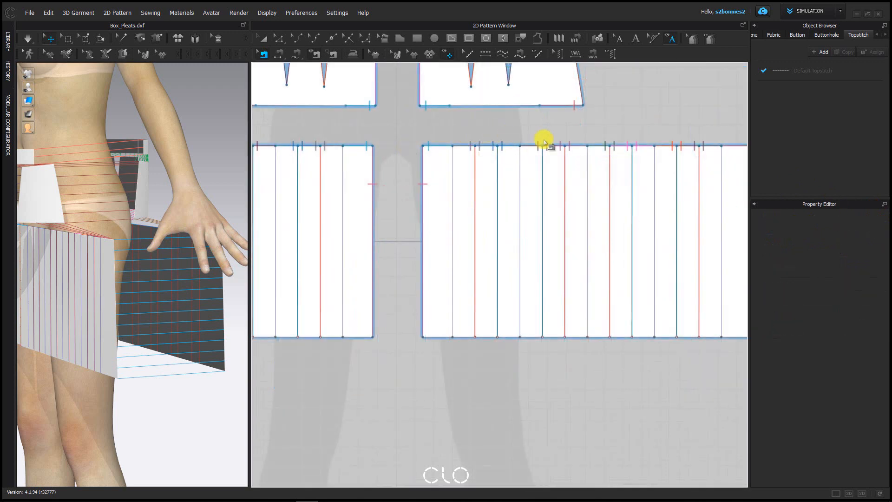
{"action": "middle_click_drag", "start_coordinate": [532, 126], "coordinate": [516, 142]}
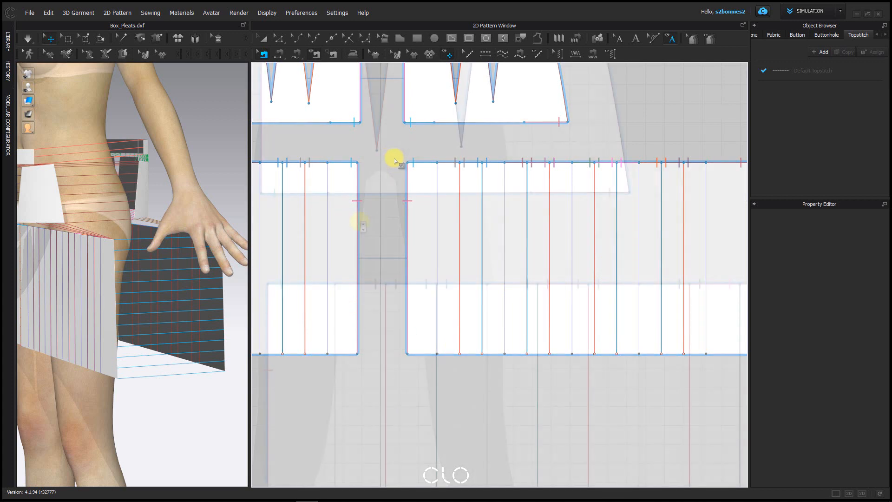
{"action": "middle_click_drag", "start_coordinate": [337, 236], "coordinate": [308, 263]}
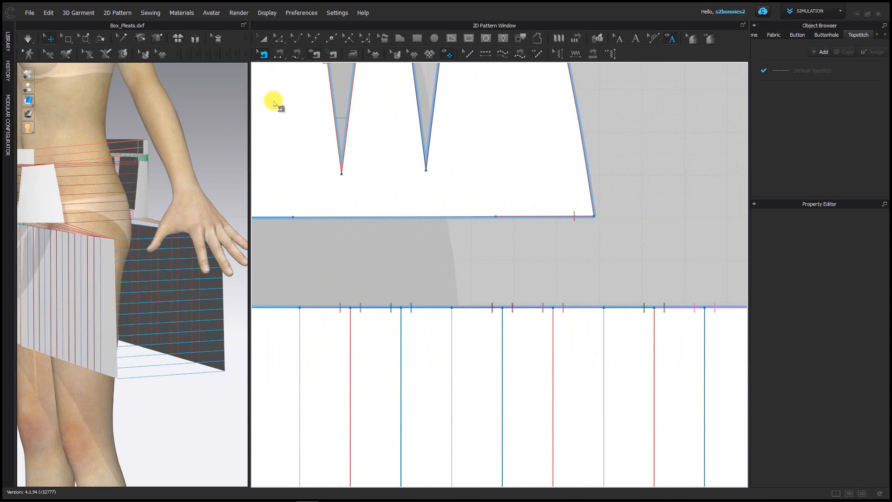
{"action": "middle_click_drag", "start_coordinate": [311, 230], "coordinate": [375, 368]}
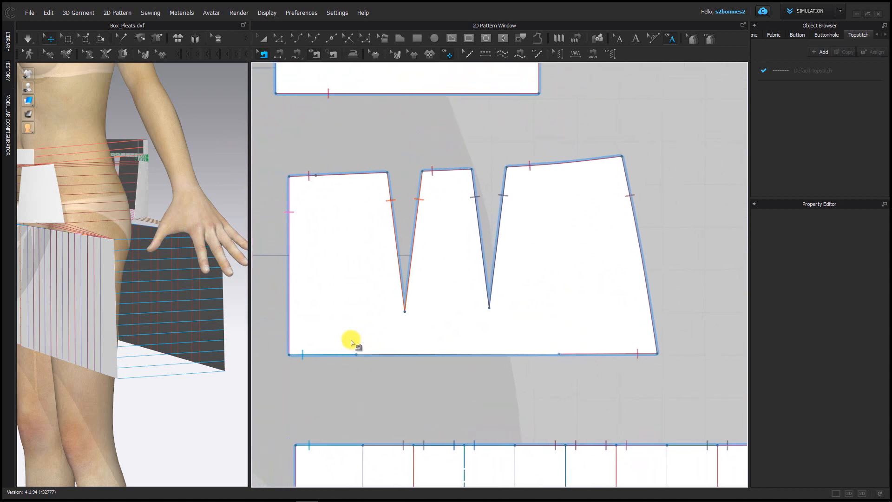
{"action": "left_click", "coordinate": [356, 355]}
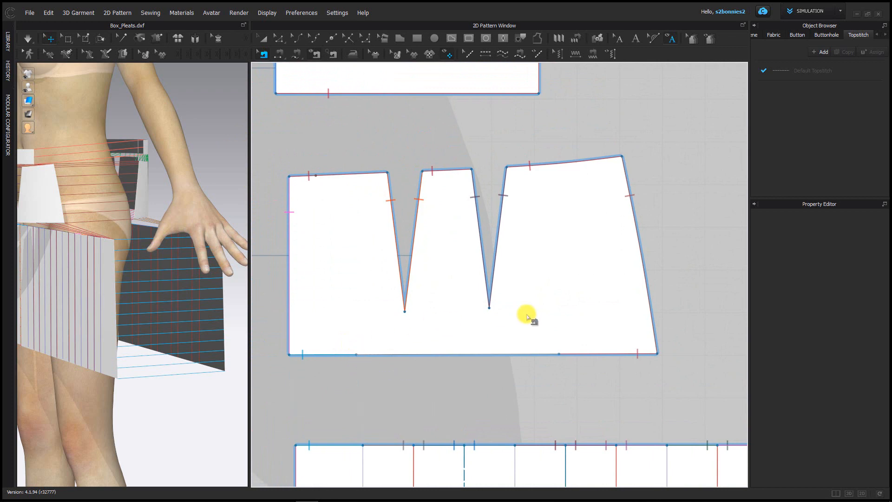
{"action": "left_click", "coordinate": [561, 349]}
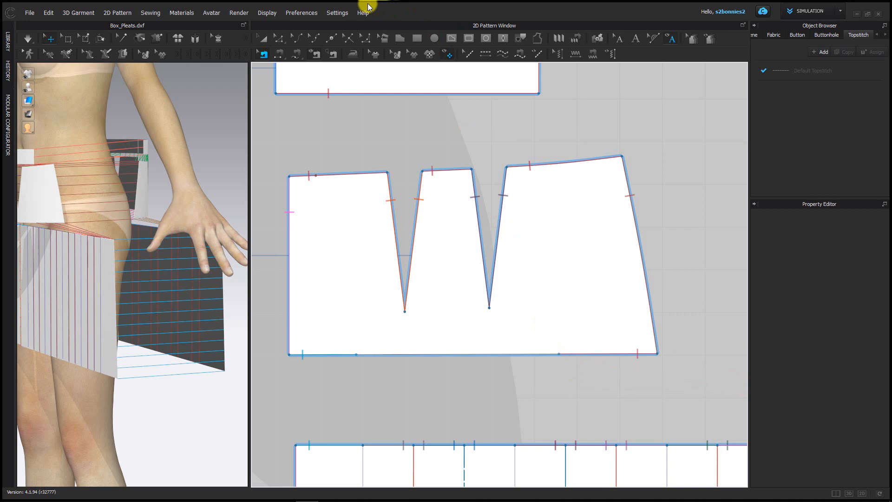
{"action": "left_click", "coordinate": [300, 56]}
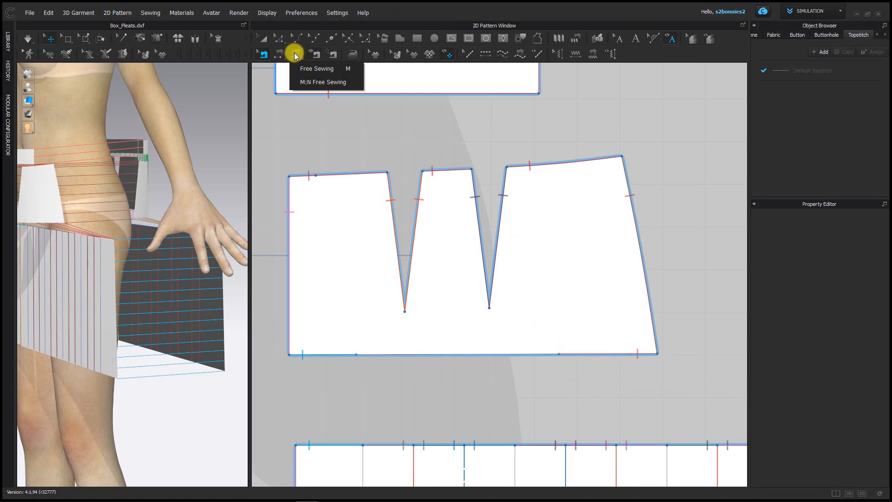
{"action": "left_click", "coordinate": [321, 82]}
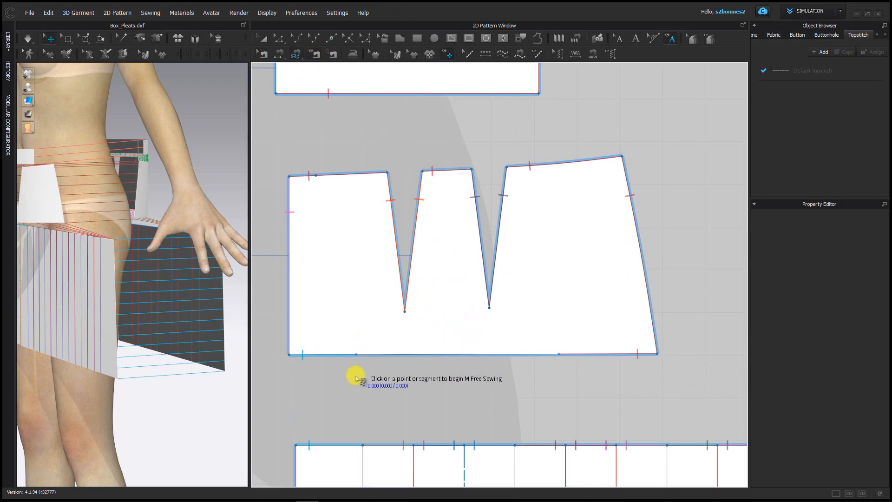
{"action": "right_click_drag", "start_coordinate": [427, 374], "coordinate": [416, 330]}
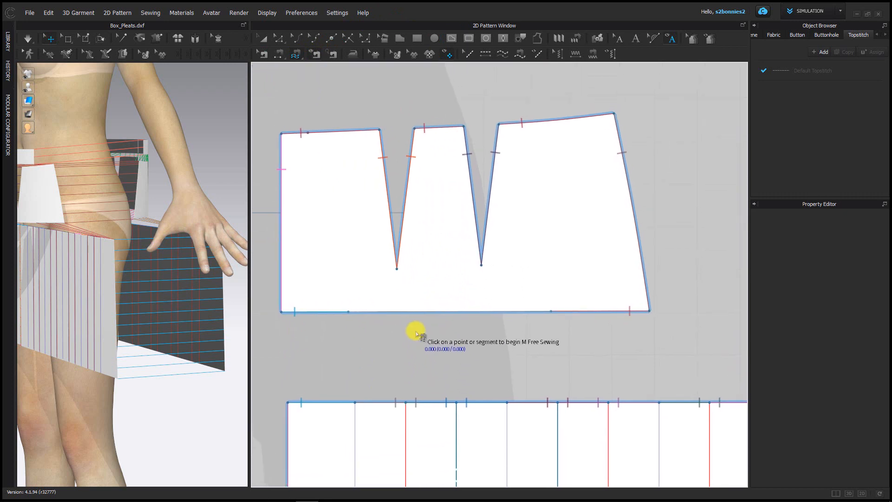
{"action": "left_click", "coordinate": [349, 312]}
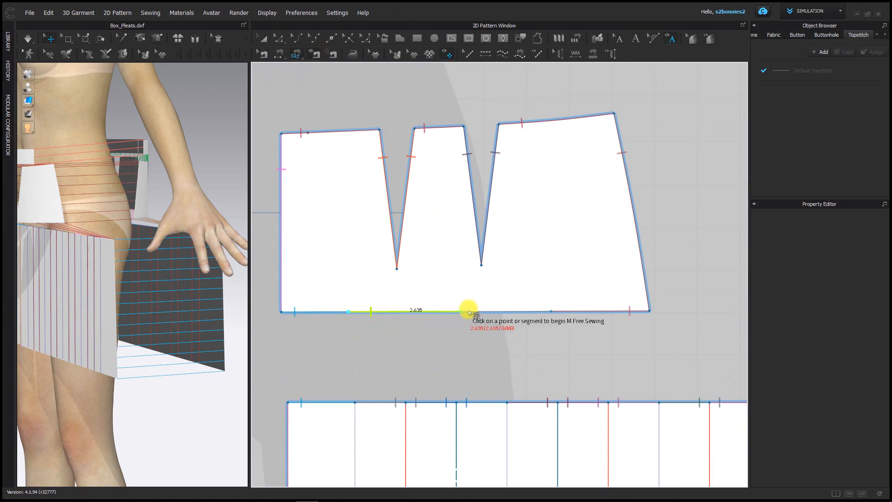
{"action": "left_click", "coordinate": [551, 311]}
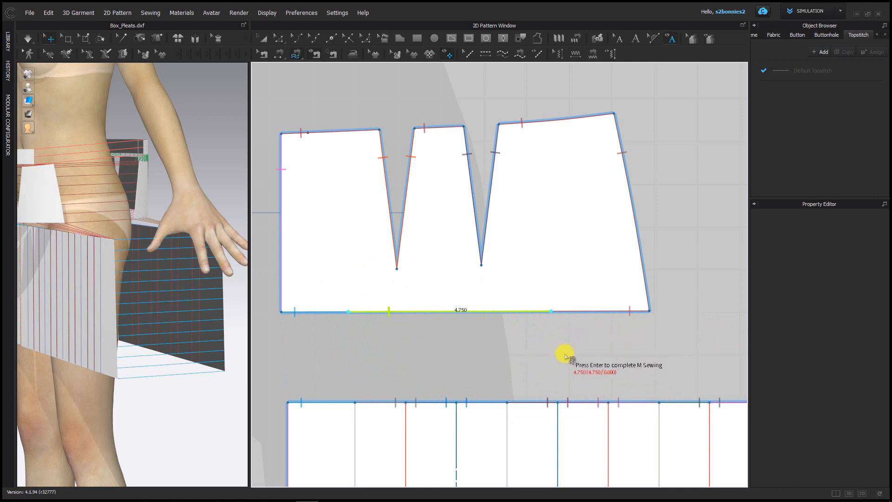
{"action": "key", "text": "Return"}
Complete the front yoke seam by joining it to the four exposed pleat segments on the front panel's top edge, from center front outward
{"action": "right_click_drag", "start_coordinate": [576, 355], "coordinate": [535, 280]}
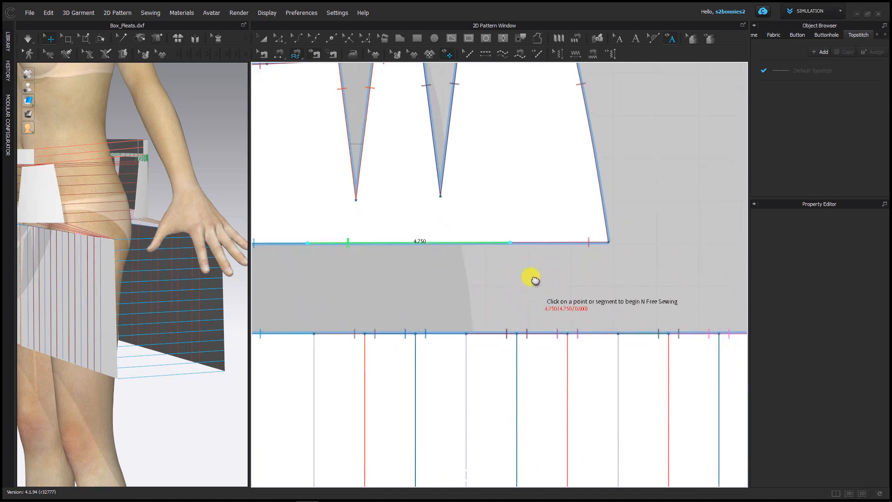
{"action": "scroll", "coordinate": [534, 279], "scroll_direction": "down", "scroll_amount": 2}
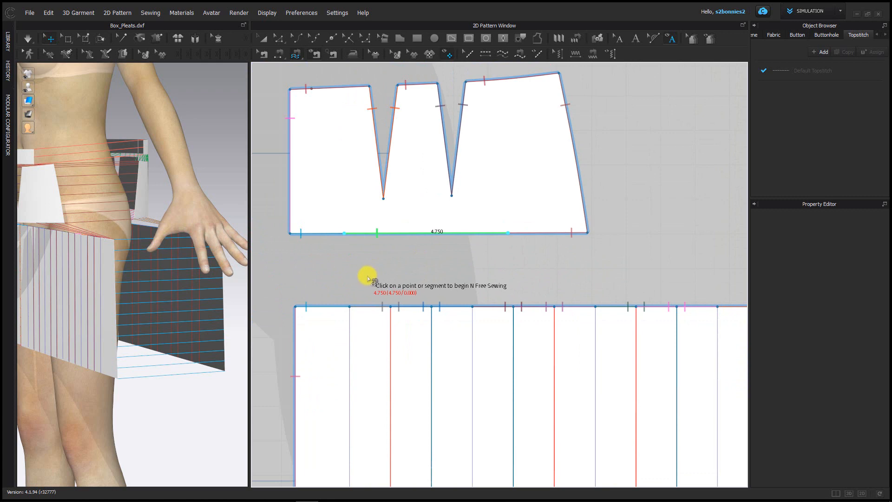
{"action": "right_click_drag", "start_coordinate": [370, 338], "coordinate": [319, 249]}
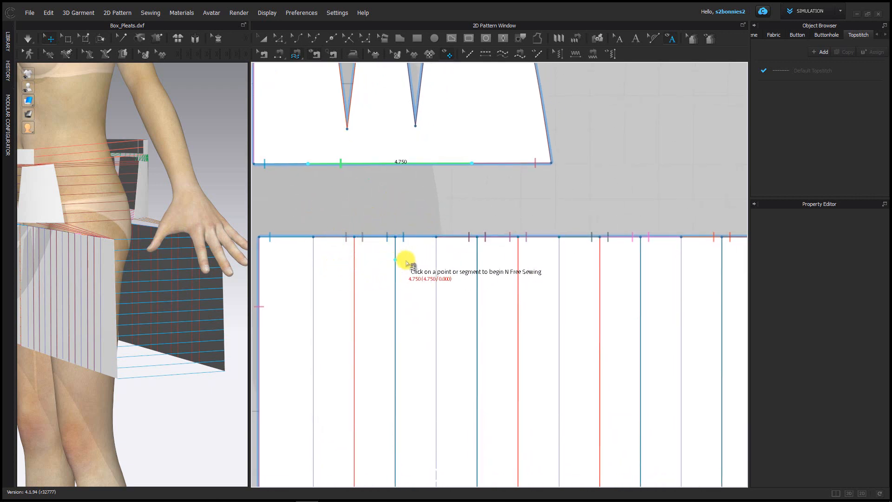
{"action": "left_click", "coordinate": [315, 237]}
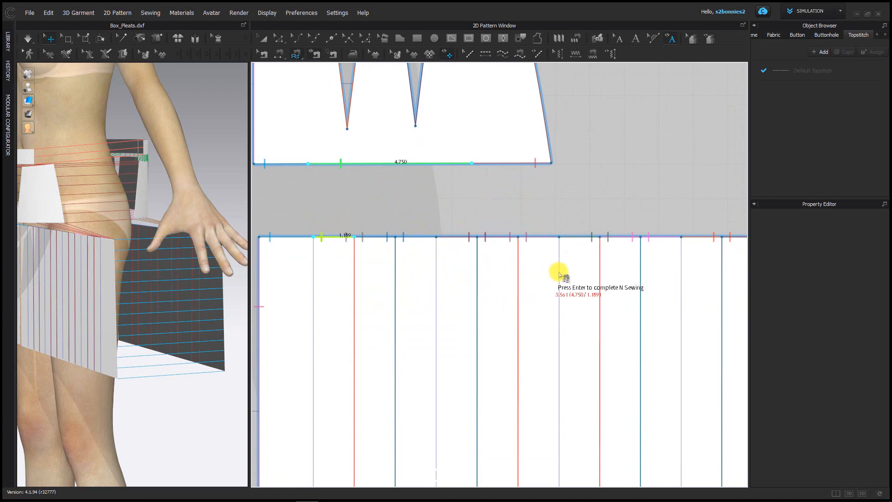
{"action": "left_click", "coordinate": [519, 234]}
{"action": "left_click", "coordinate": [558, 238]}
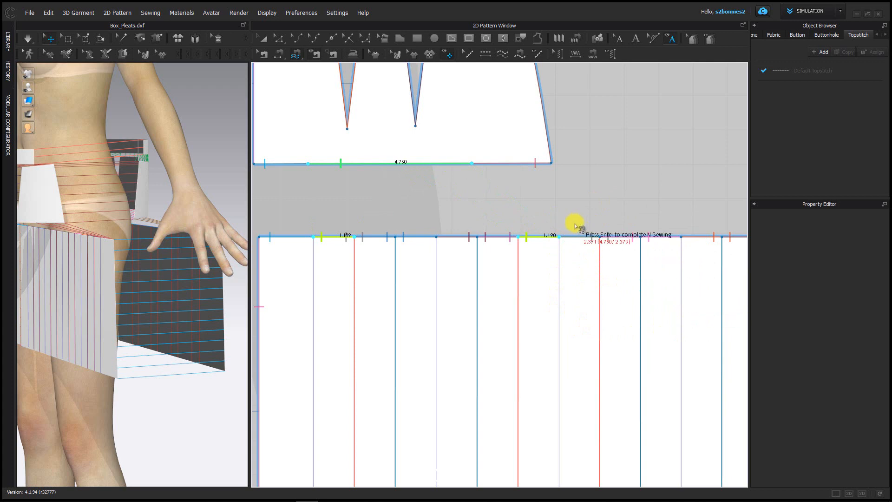
{"action": "left_click", "coordinate": [559, 238]}
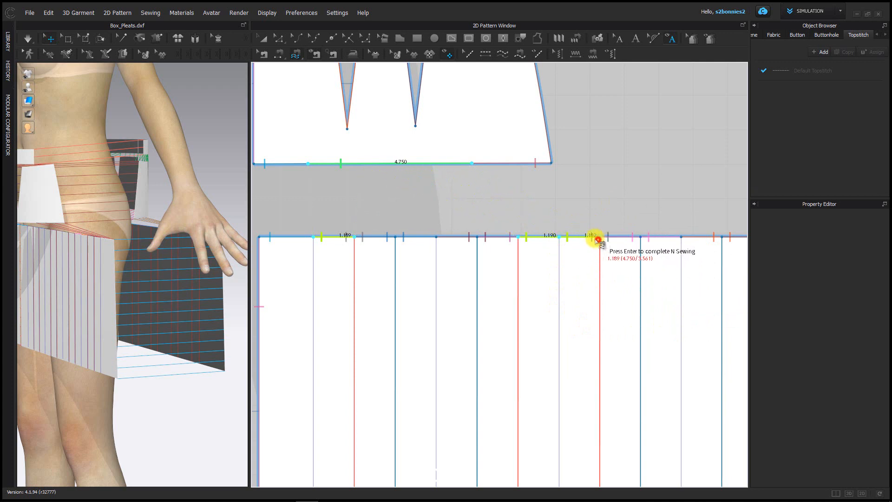
{"action": "left_click", "coordinate": [597, 240]}
{"action": "middle_click_drag", "start_coordinate": [589, 339], "coordinate": [482, 308]}
{"action": "scroll", "coordinate": [466, 292], "scroll_direction": "down", "scroll_amount": 2}
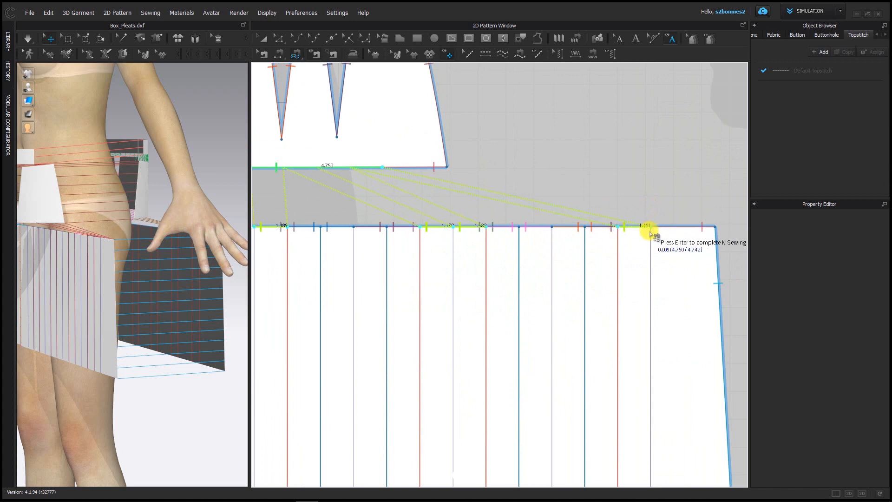
{"action": "scroll", "coordinate": [652, 197], "scroll_direction": "down", "scroll_amount": 2}
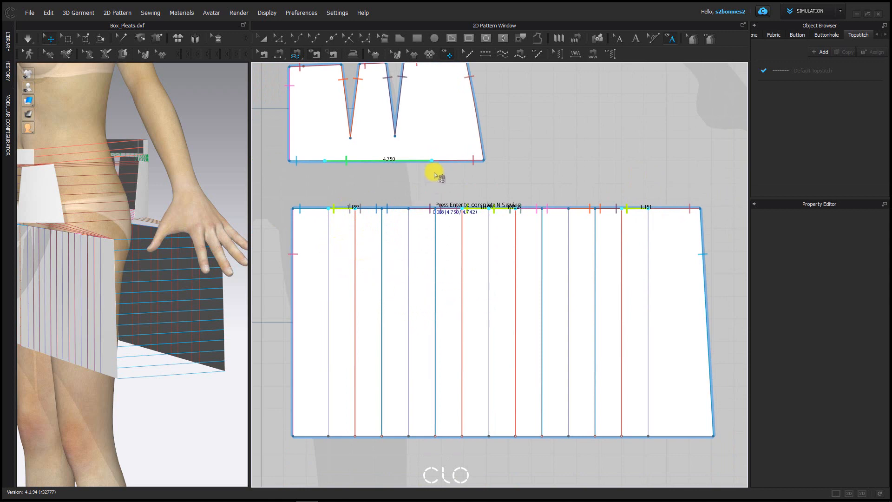
{"action": "middle_click_drag", "start_coordinate": [537, 270], "coordinate": [421, 259]}
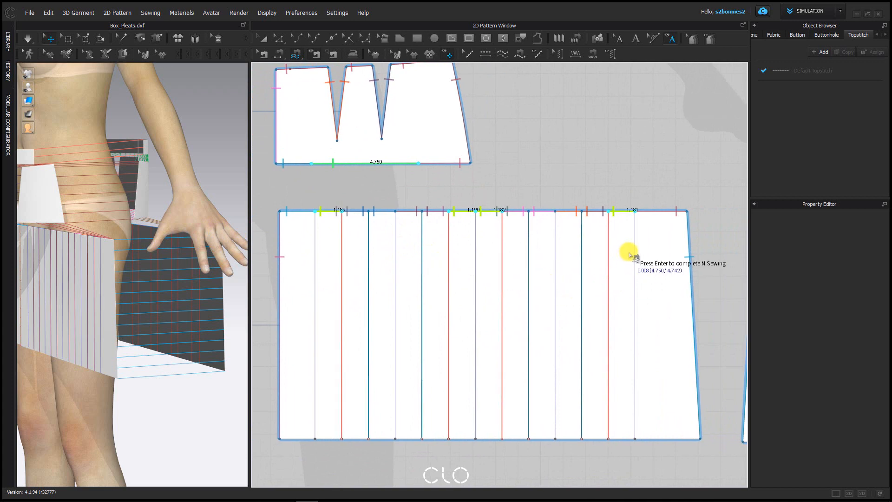
{"action": "key", "text": "Return"}
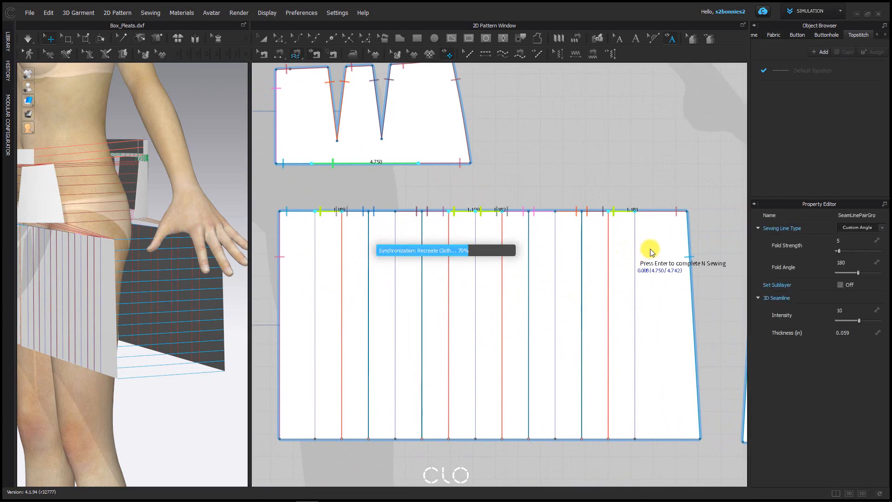
M:N sew the middle section of the back yoke's bottom edge to the back panel's four exposed pleat segments, from the side seam toward center back
{"action": "scroll", "coordinate": [538, 358], "scroll_direction": "down", "scroll_amount": 5}
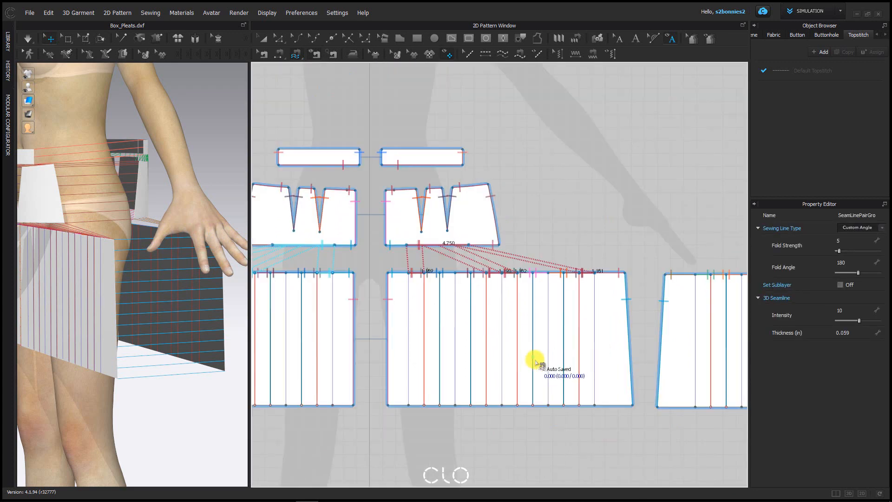
{"action": "middle_click_drag", "start_coordinate": [618, 290], "coordinate": [395, 151]}
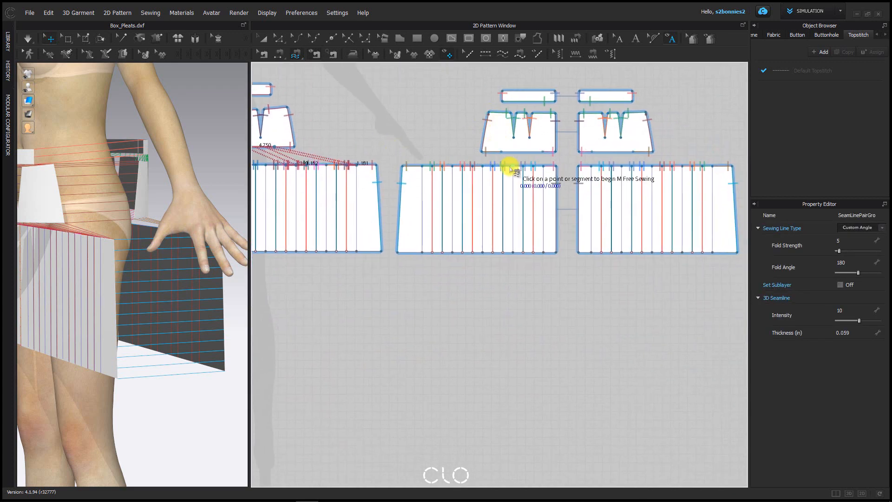
{"action": "scroll", "coordinate": [496, 148], "scroll_direction": "up", "scroll_amount": 4}
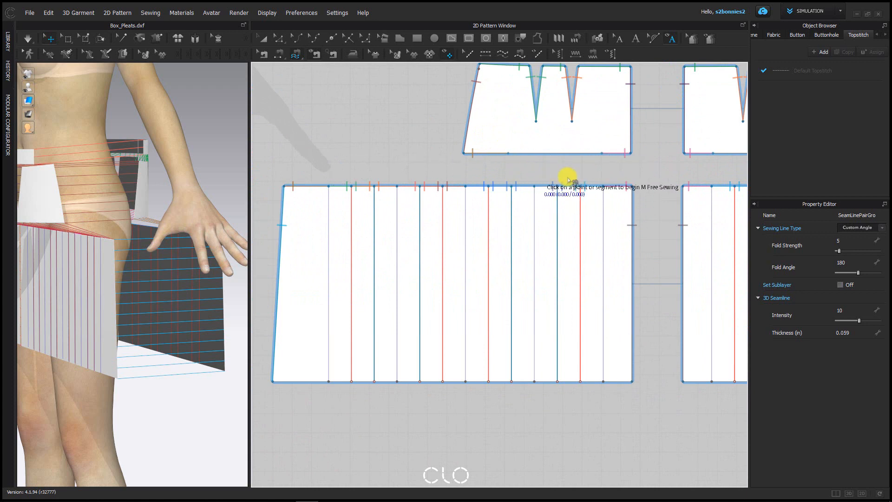
{"action": "left_click", "coordinate": [508, 153]}
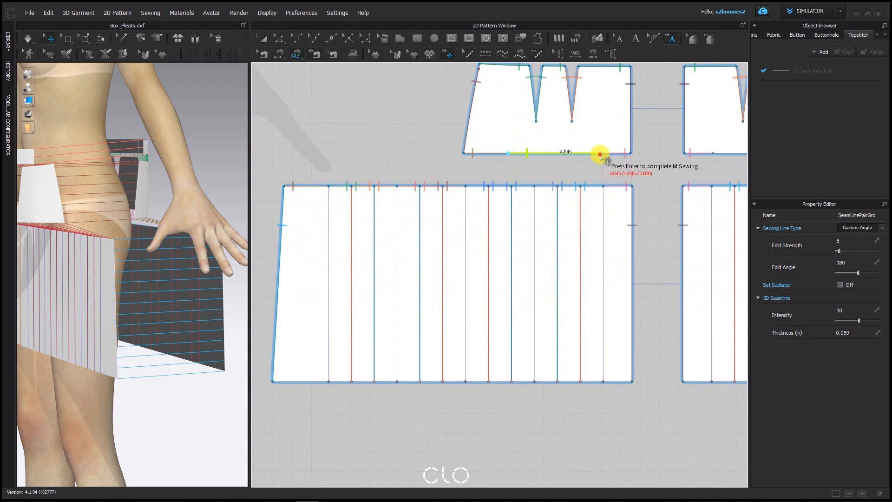
{"action": "left_click", "coordinate": [601, 153]}
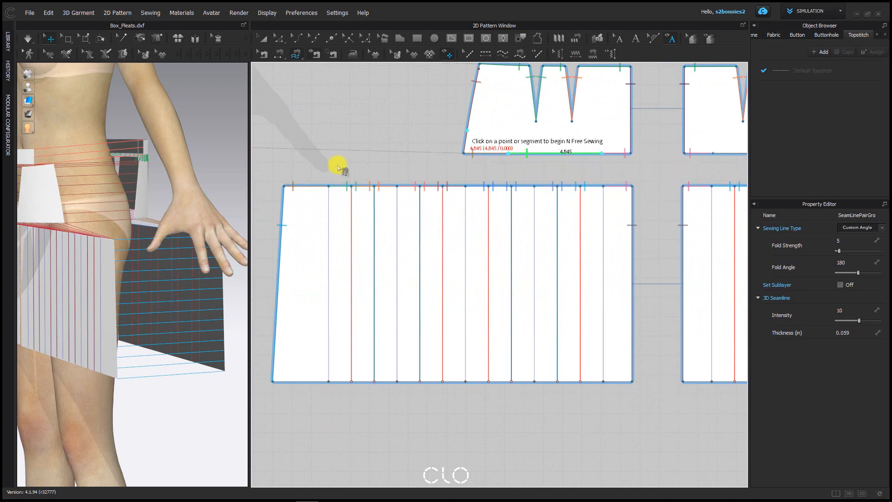
{"action": "scroll", "coordinate": [346, 182], "scroll_direction": "up", "scroll_amount": 1}
{"action": "left_click", "coordinate": [322, 188]}
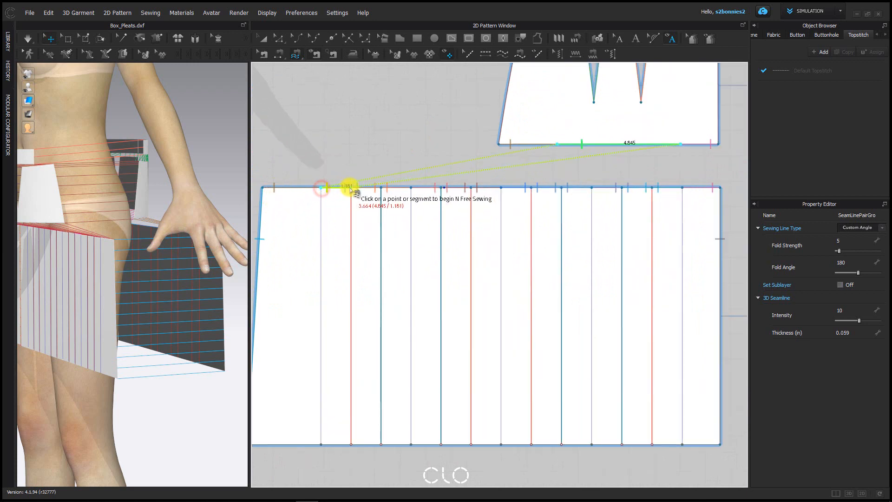
{"action": "left_click", "coordinate": [348, 185]}
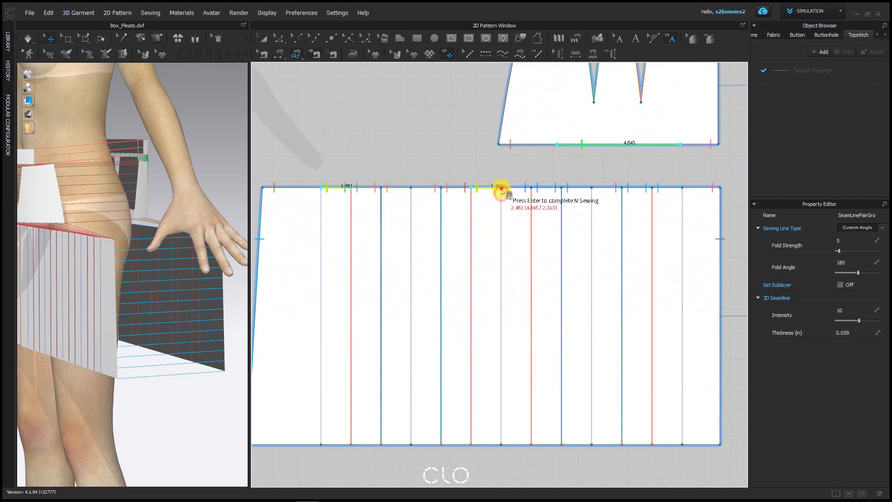
{"action": "left_click", "coordinate": [534, 187]}
{"action": "left_click", "coordinate": [652, 187]}
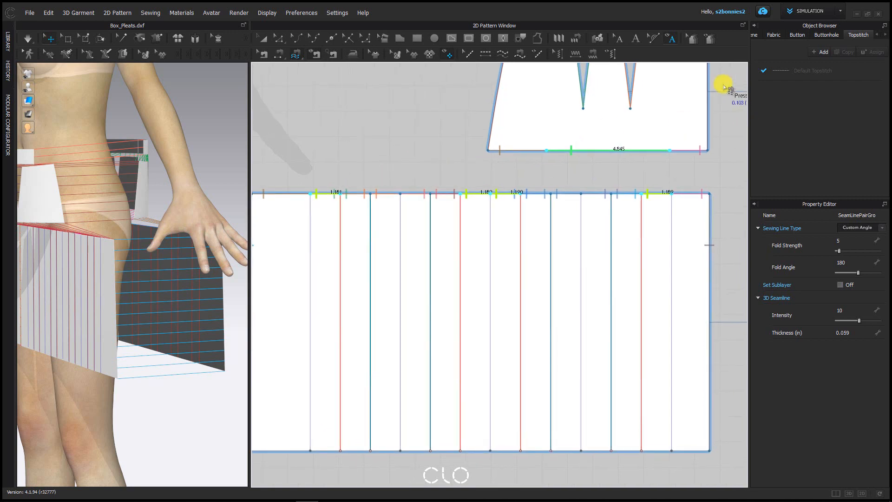
{"action": "key", "text": "Return"}
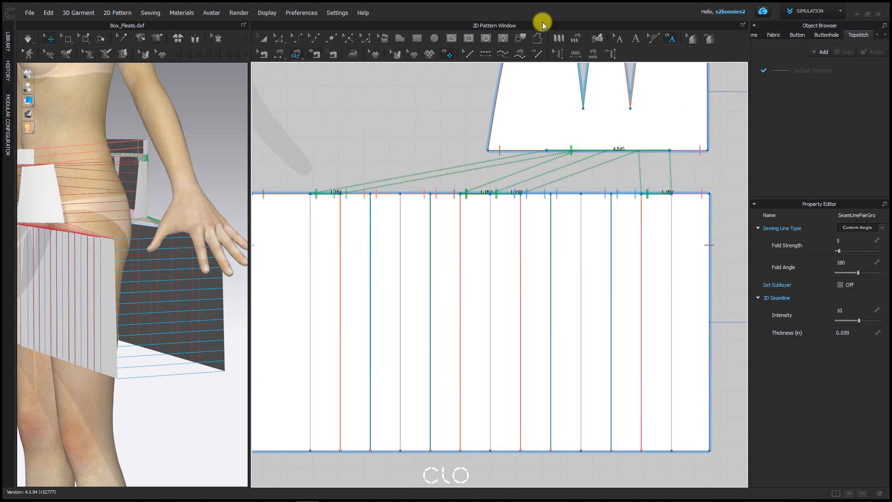
Widen the 3D garment window to make room for the whole skirt on the avatar
{"action": "scroll", "coordinate": [189, 173], "scroll_direction": "down", "scroll_amount": 5}
{"action": "right_click_drag", "start_coordinate": [205, 230], "coordinate": [253, 169]}
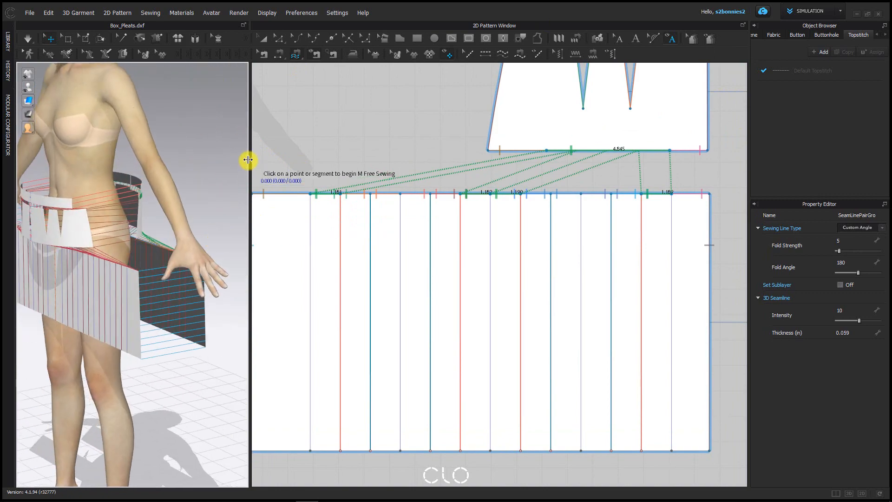
{"action": "left_click_drag", "start_coordinate": [249, 159], "coordinate": [441, 169]}
{"action": "right_click_drag", "start_coordinate": [344, 170], "coordinate": [381, 169]}
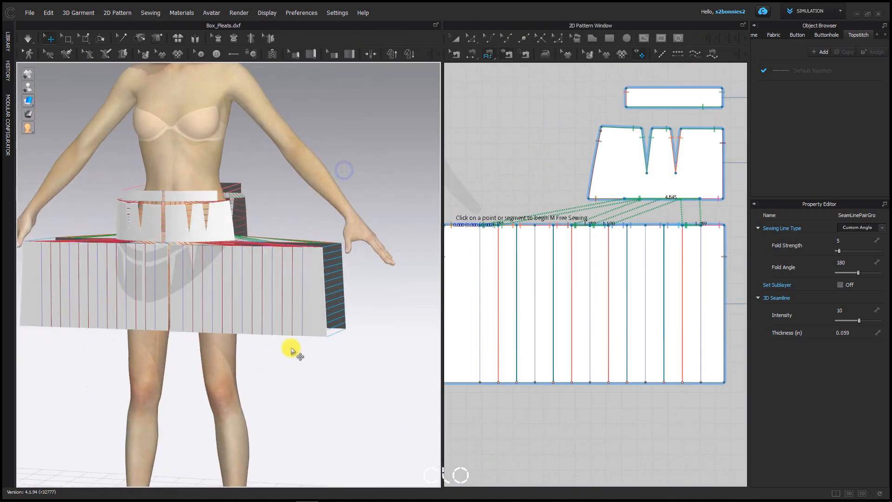
{"action": "mouse_move", "coordinate": [300, 336]}
{"action": "right_mouse_down"}
{"action": "mouse_move", "coordinate": [519, 334]}
{"action": "mouse_move", "coordinate": [299, 333]}
{"action": "right_mouse_up"}
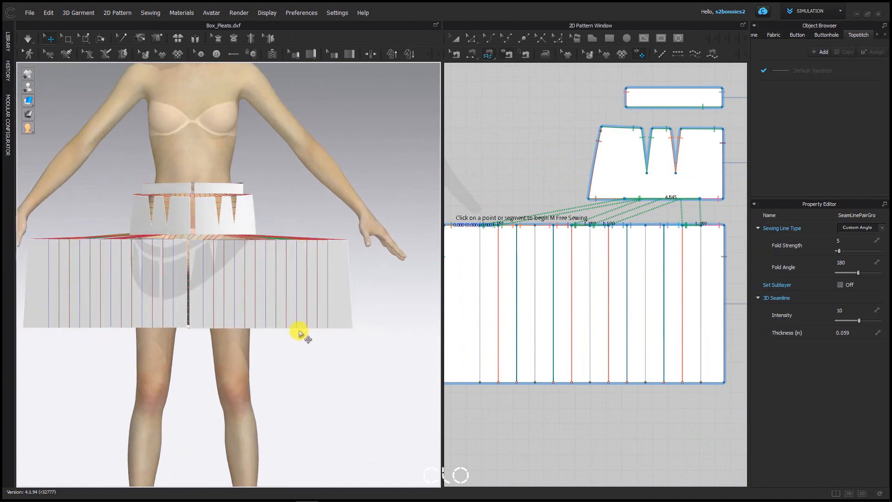
Strengthen all four pleated skirt panels, two at the front and two at the back
{"action": "left_click", "coordinate": [271, 272]}
{"action": "left_click", "coordinate": [149, 281], "text": "shift"}
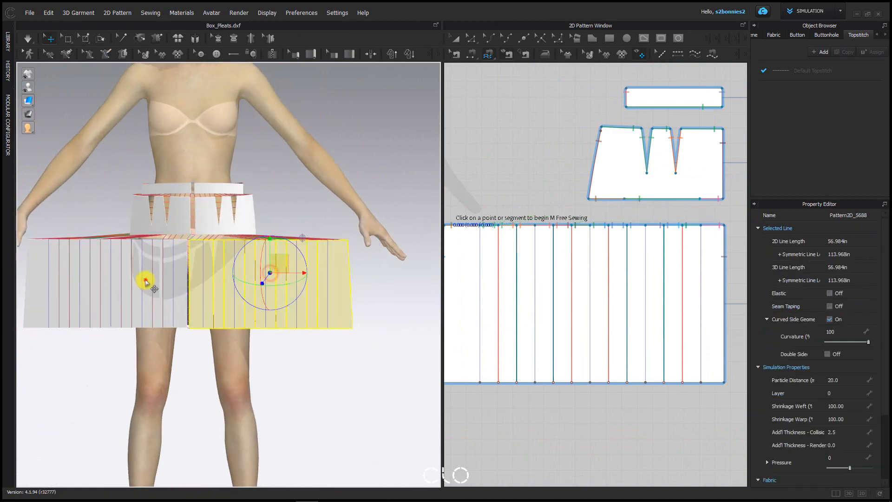
{"action": "right_click_drag", "start_coordinate": [330, 348], "coordinate": [165, 358]}
{"action": "left_click", "coordinate": [120, 321], "text": "shift"}
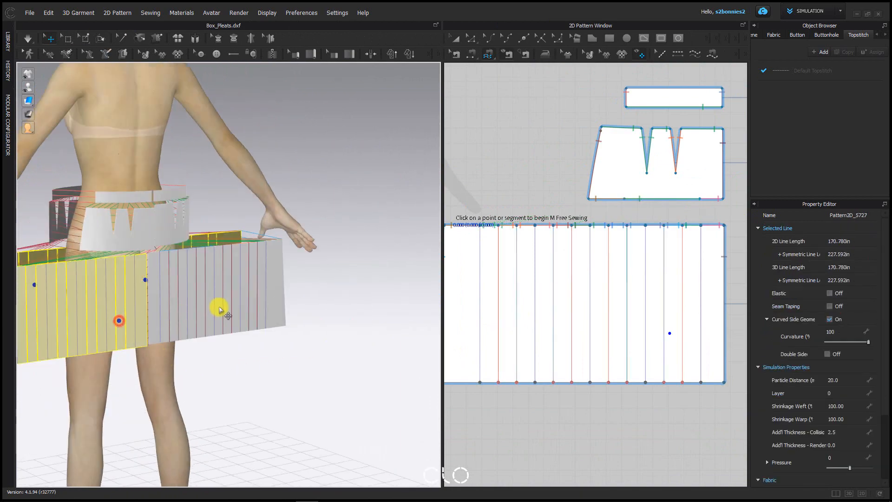
{"action": "left_click", "coordinate": [219, 307], "text": "shift"}
{"action": "middle_click_drag", "start_coordinate": [161, 328], "coordinate": [216, 232]}
{"action": "right_click", "coordinate": [240, 195]}
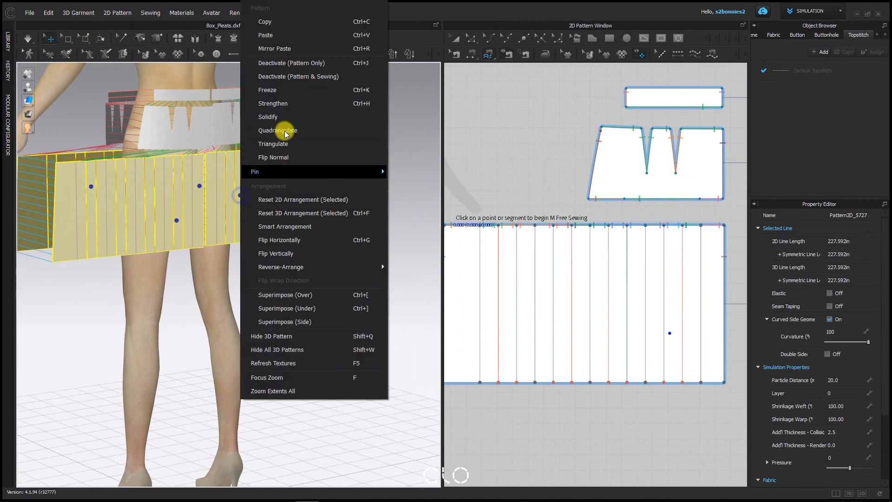
{"action": "left_click", "coordinate": [314, 108]}
Run the simulation to fold and drape the strengthened pleated panels on the avatar, and check how the front pleats hang
{"action": "right_click_drag", "start_coordinate": [238, 301], "coordinate": [411, 246]}
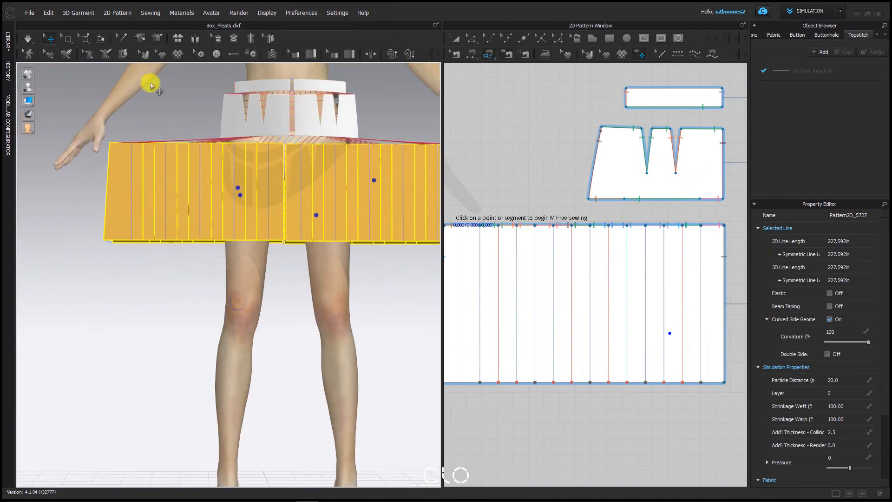
{"action": "left_click", "coordinate": [33, 39]}
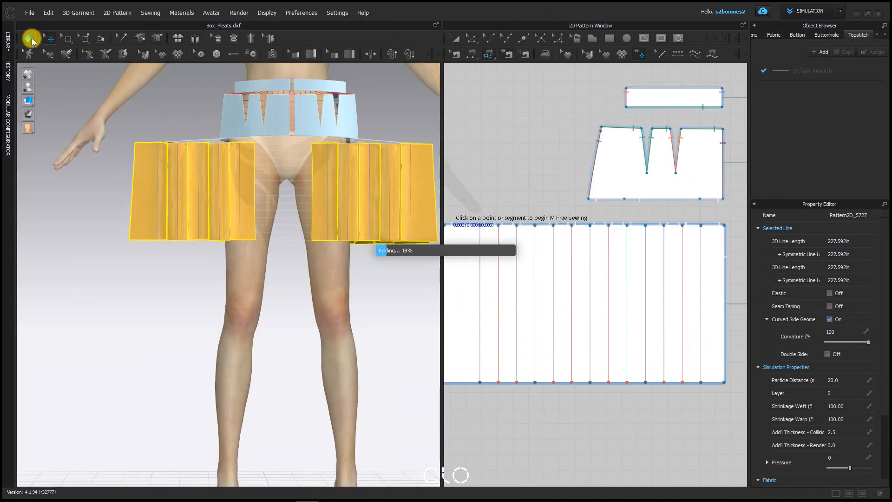
{"action": "right_click_drag", "start_coordinate": [255, 171], "coordinate": [134, 129]}
{"action": "scroll", "coordinate": [175, 199], "scroll_direction": "up", "scroll_amount": 3}
{"action": "middle_click_drag", "start_coordinate": [175, 199], "coordinate": [268, 322]}
{"action": "key", "text": "2"}
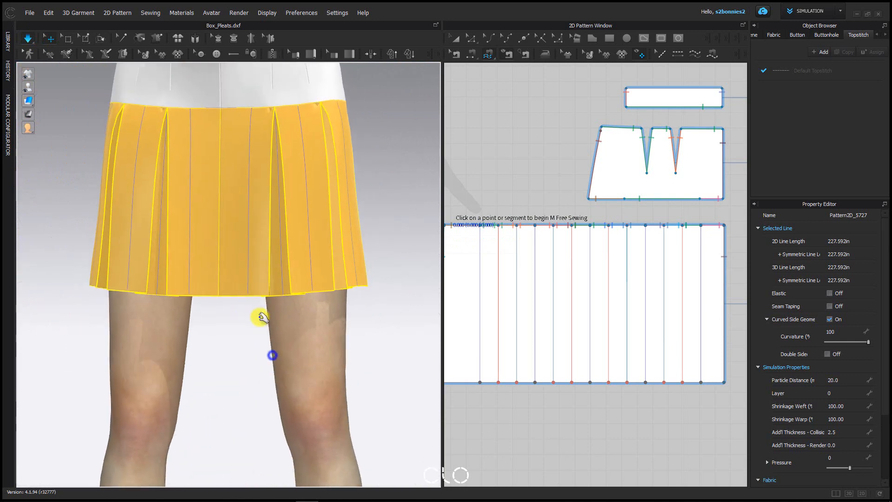
{"action": "right_click_drag", "start_coordinate": [272, 300], "coordinate": [240, 155]}
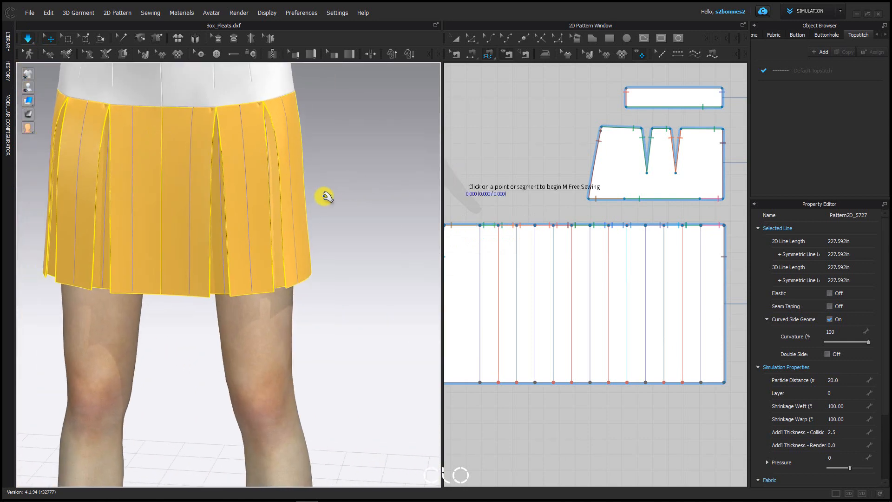
{"action": "right_click_drag", "start_coordinate": [325, 196], "coordinate": [341, 344]}
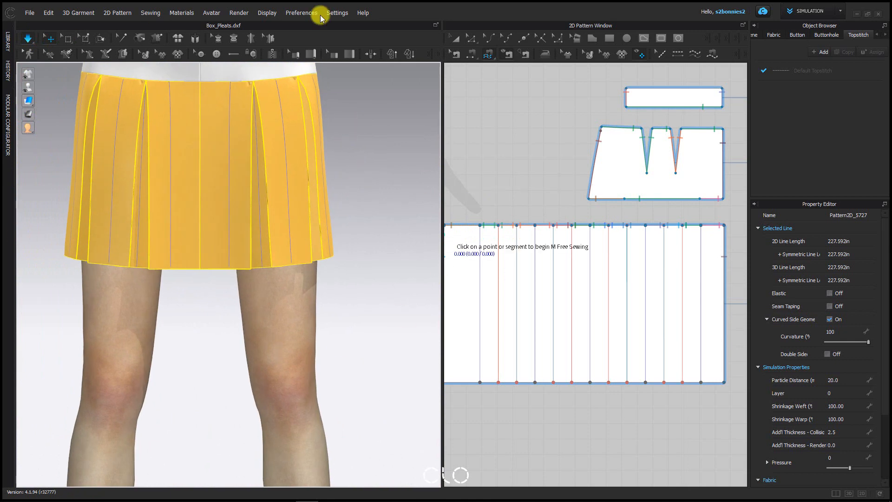
{"action": "right_click_drag", "start_coordinate": [290, 121], "coordinate": [289, 242]}
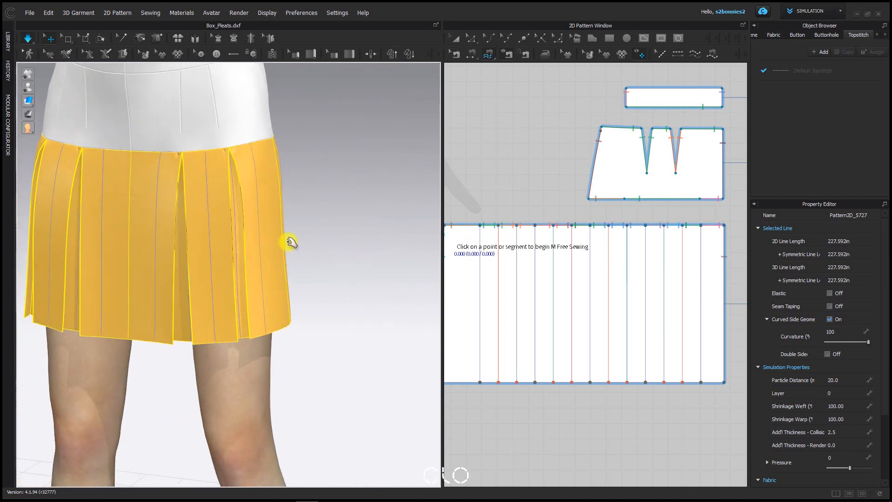
Unstrengthen the four pleated panels while the simulation runs and clear the selection
{"action": "right_click", "coordinate": [246, 232]}
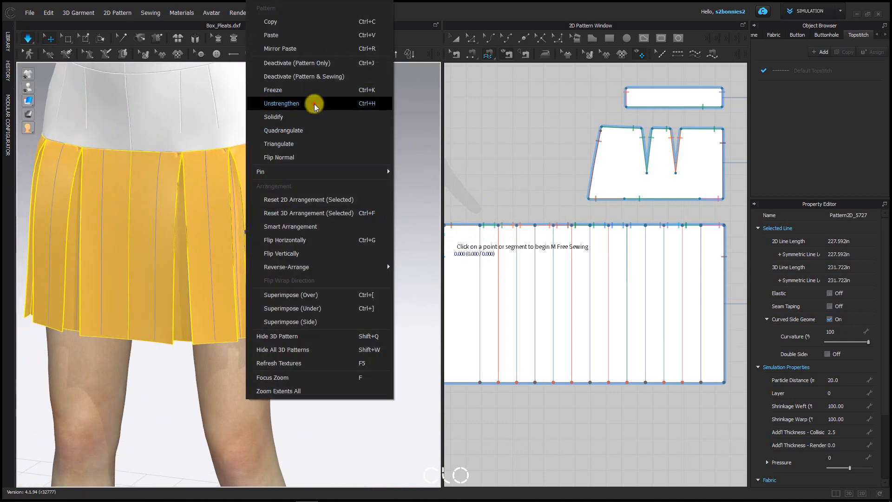
{"action": "left_click", "coordinate": [314, 104]}
{"action": "left_click", "coordinate": [418, 199]}
{"action": "scroll", "coordinate": [381, 137], "scroll_direction": "down", "scroll_amount": 5}
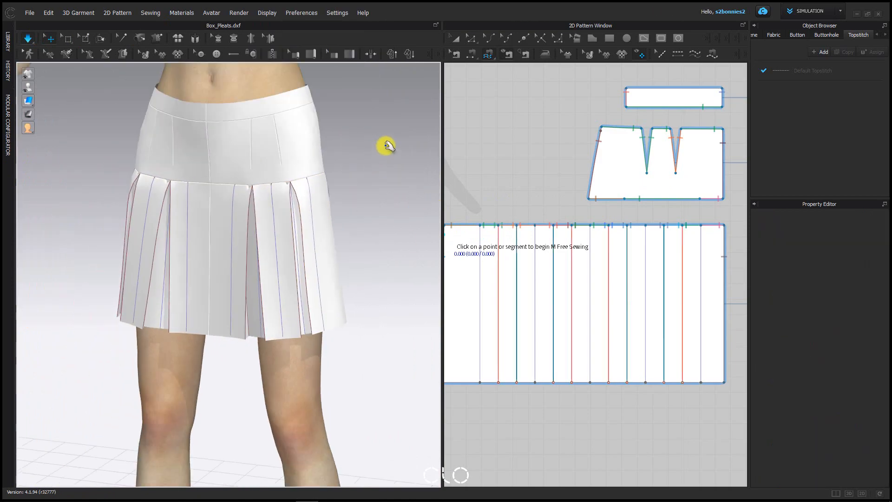